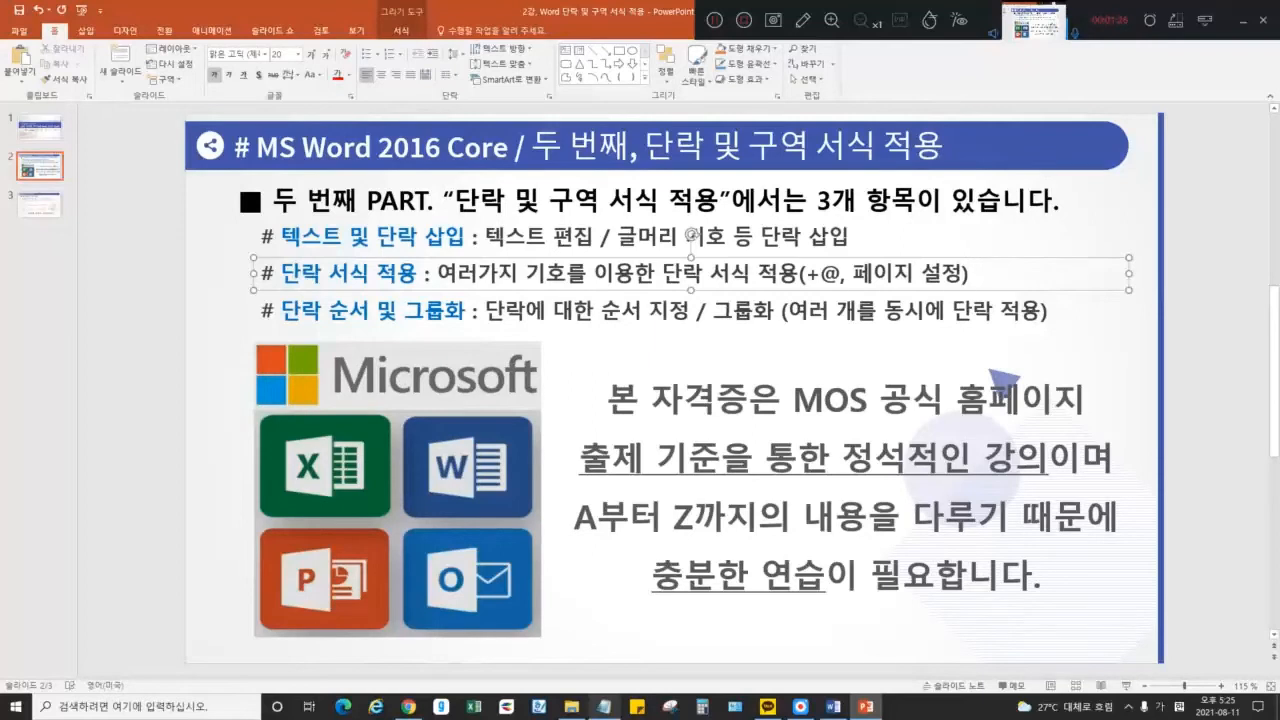
# Highlight phrases on slide 2's third agenda line, such as 순서 및 그룹화 and 그룹
pyautogui.click(182, 248)
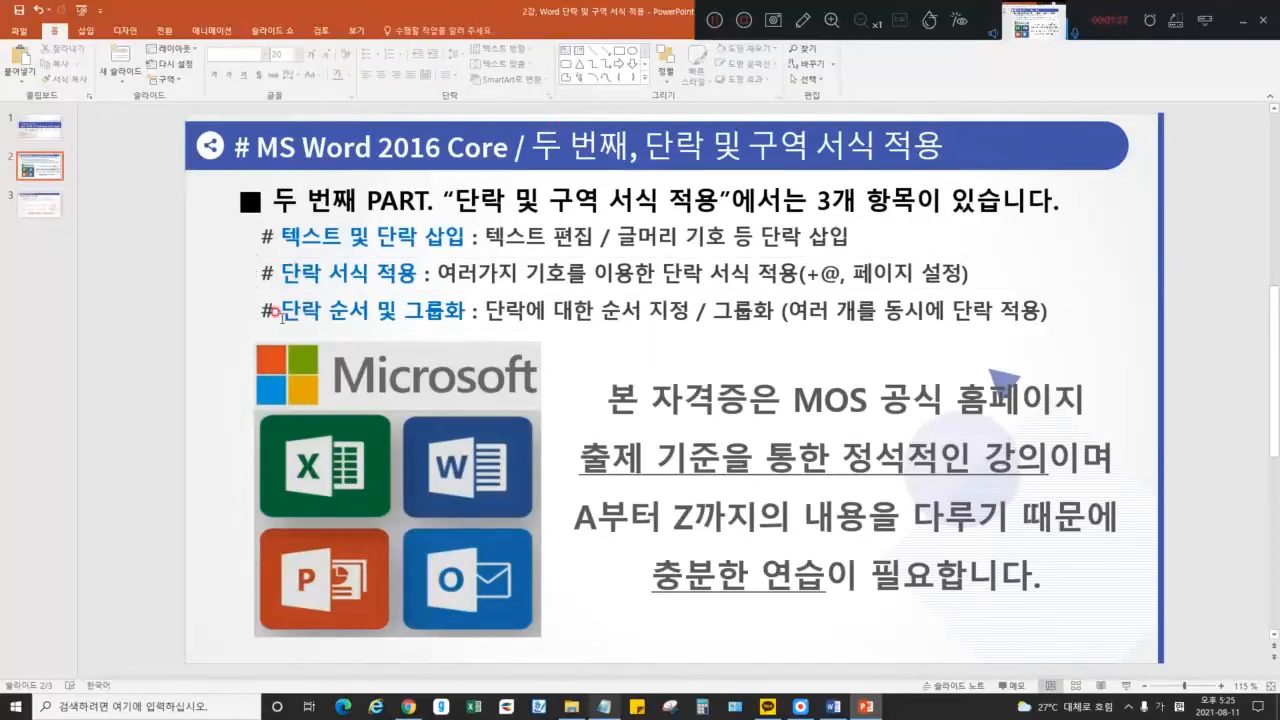
pyautogui.moveTo(334, 308); pyautogui.dragTo(468, 310)
pyautogui.click(424, 311)
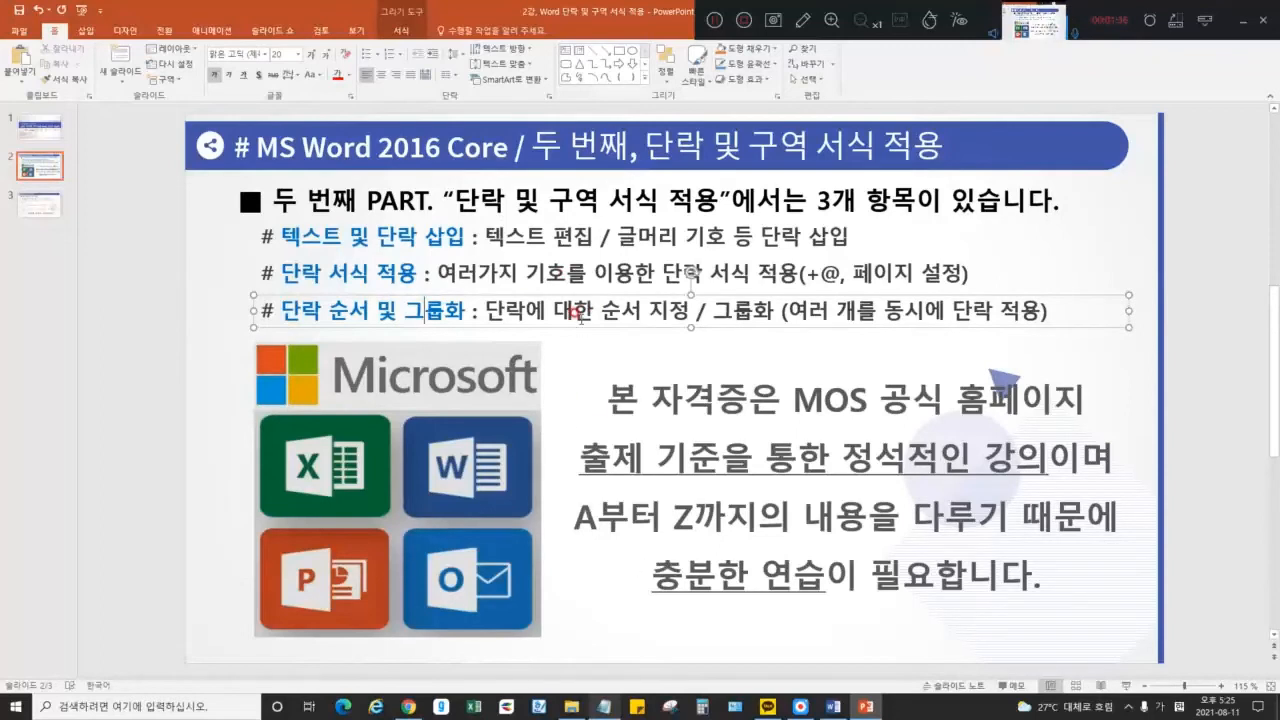
pyautogui.moveTo(716, 309); pyautogui.dragTo(756, 311)
pyautogui.click(756, 311)
pyautogui.moveTo(602, 311); pyautogui.dragTo(671, 315)
pyautogui.click(673, 313)
pyautogui.moveTo(786, 307); pyautogui.dragTo(1047, 311)
pyautogui.click(1200, 249)
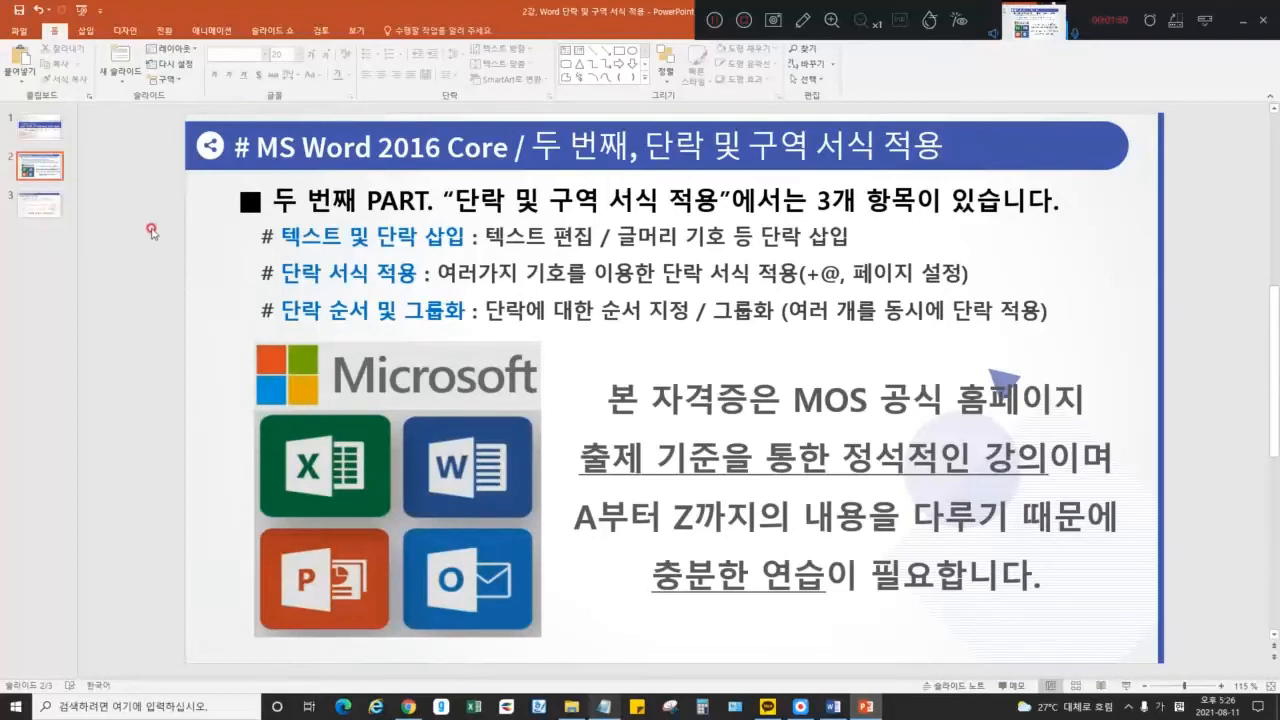
# Open the 샘플 folder in File Explorer, then minimize the window
pyautogui.click(570, 706)
pyautogui.click(283, 232)
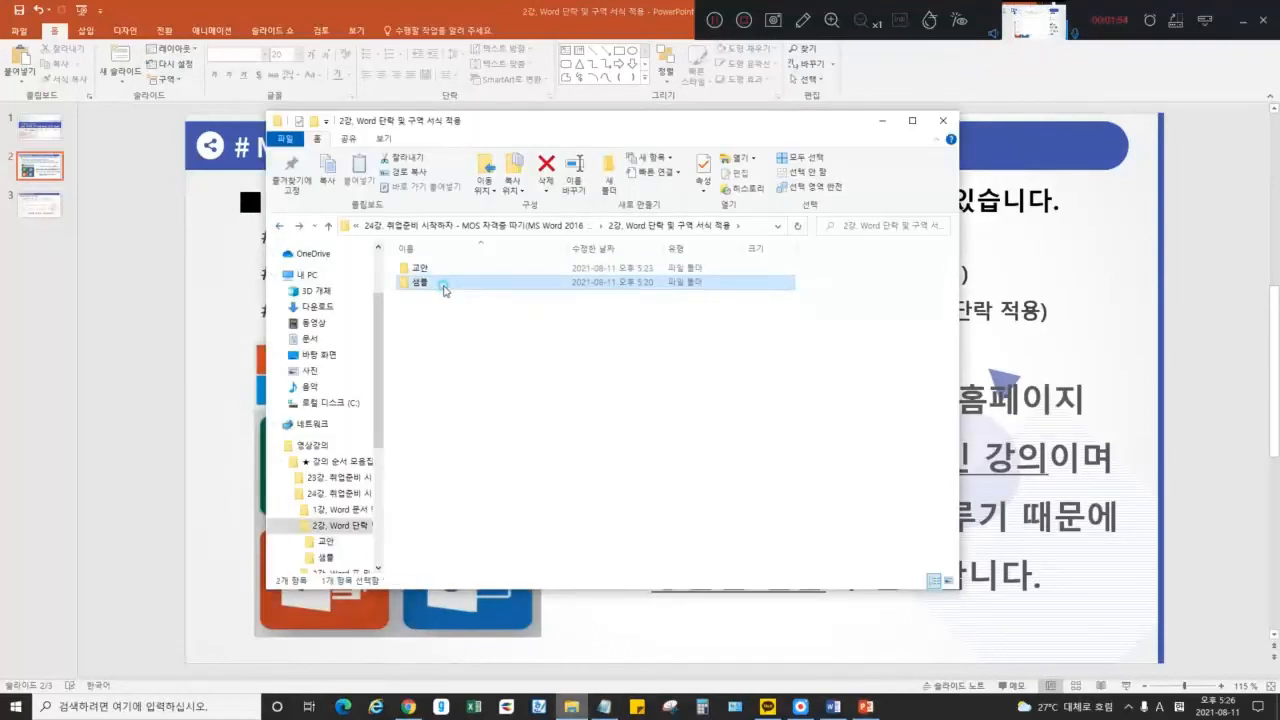
pyautogui.doubleClick(424, 283)
pyautogui.click(882, 120)
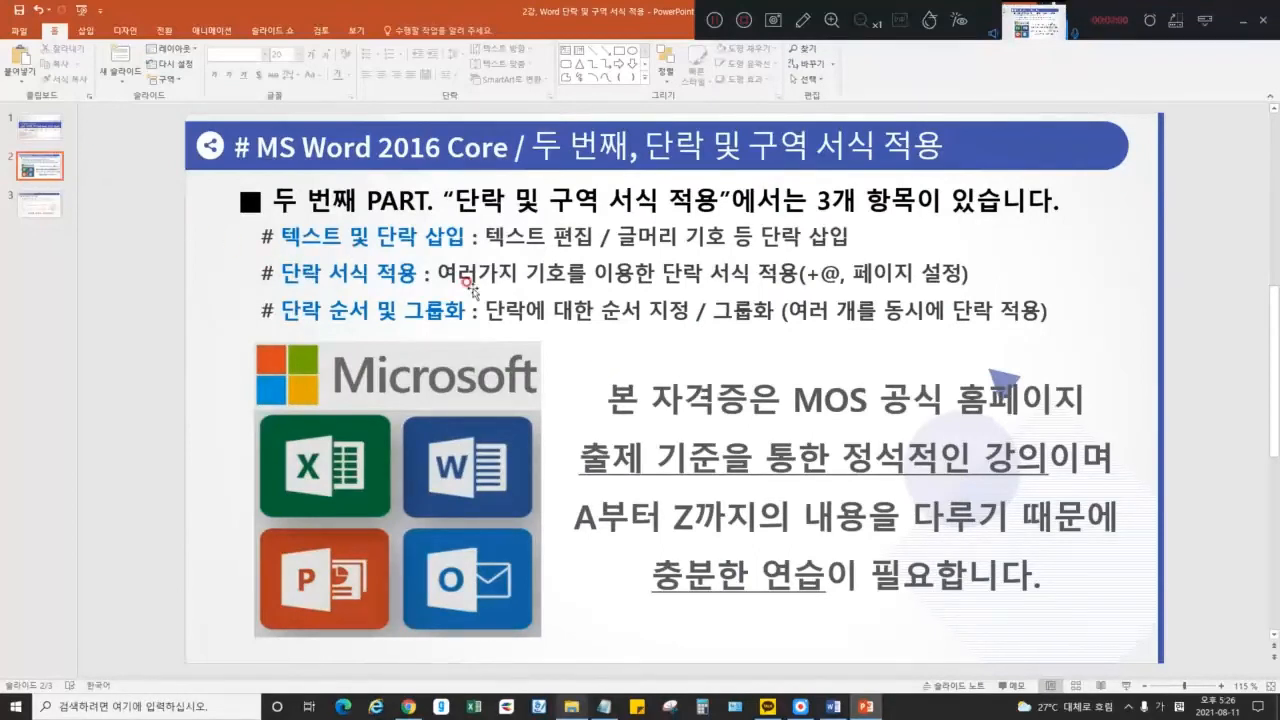
# Show slide 1 and select 단락 in its subtitle, then bring up the Word festival document
pyautogui.click(40, 126)
pyautogui.doubleClick(603, 455)
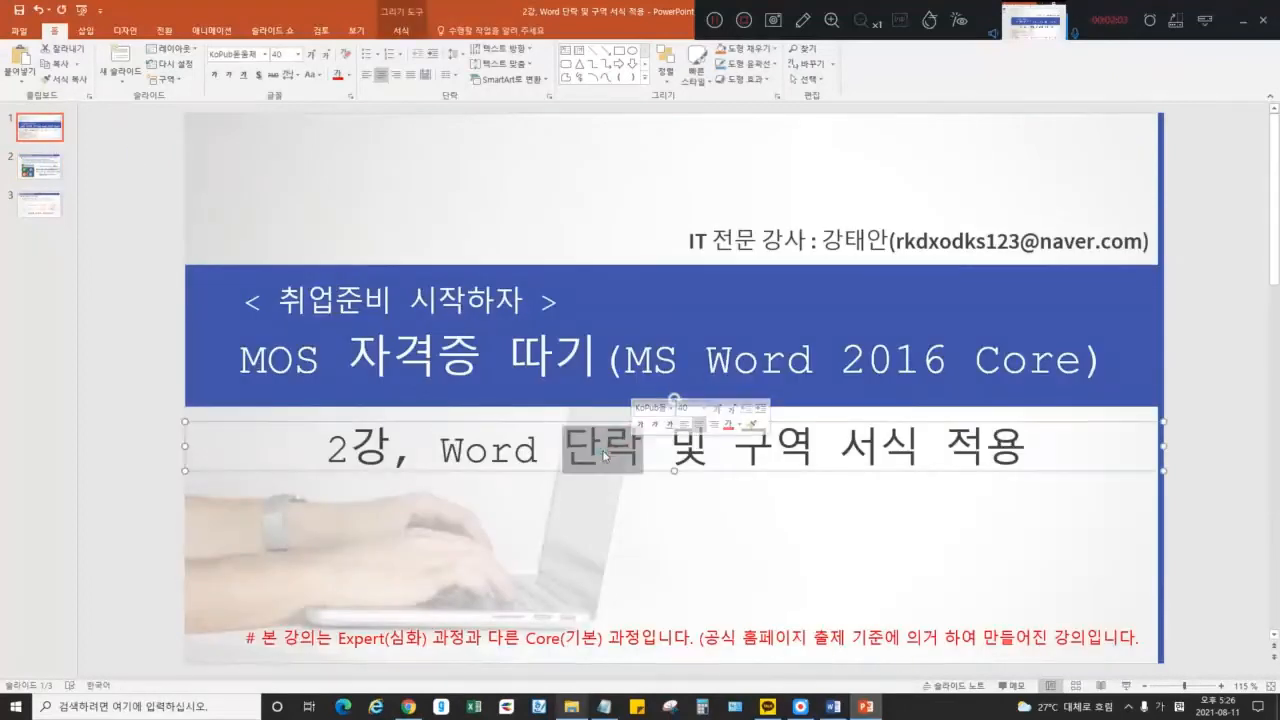
pyautogui.click(832, 706)
pyautogui.scroll(3, 556, 294)
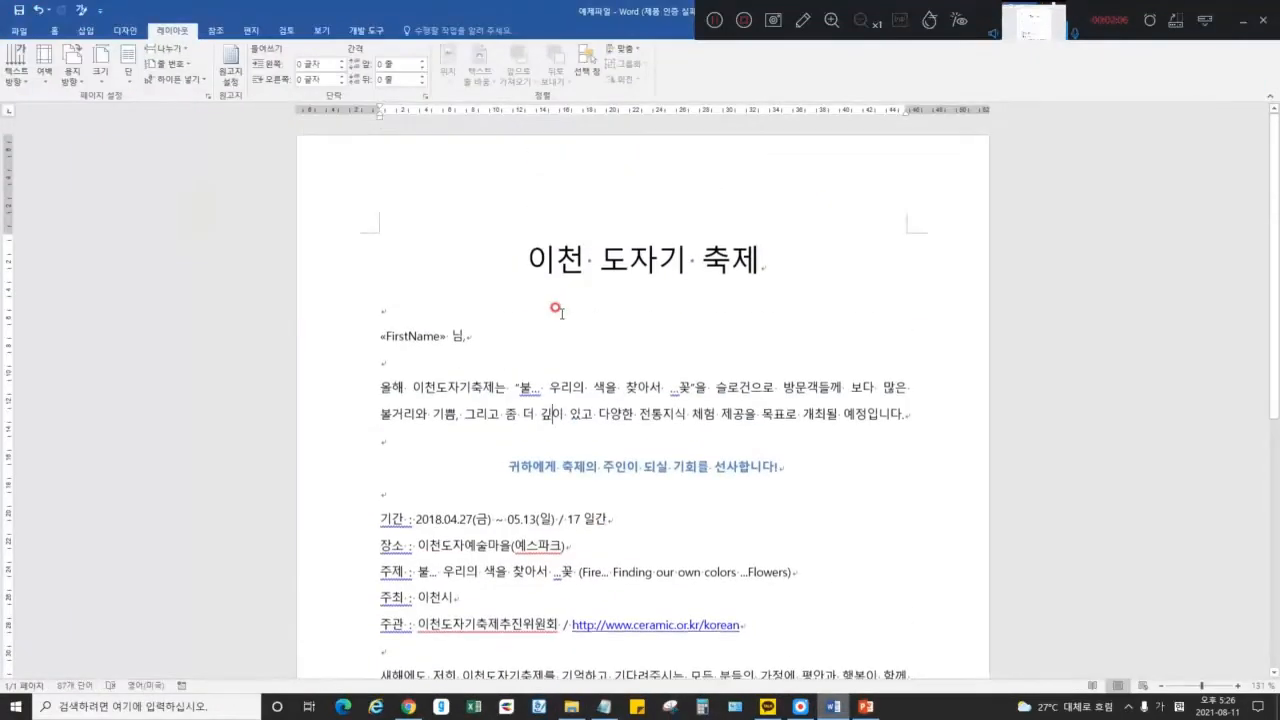
pyautogui.moveTo(522, 262); pyautogui.dragTo(768, 260)
pyautogui.click(662, 260)
pyautogui.scroll(-6, 660, 300)
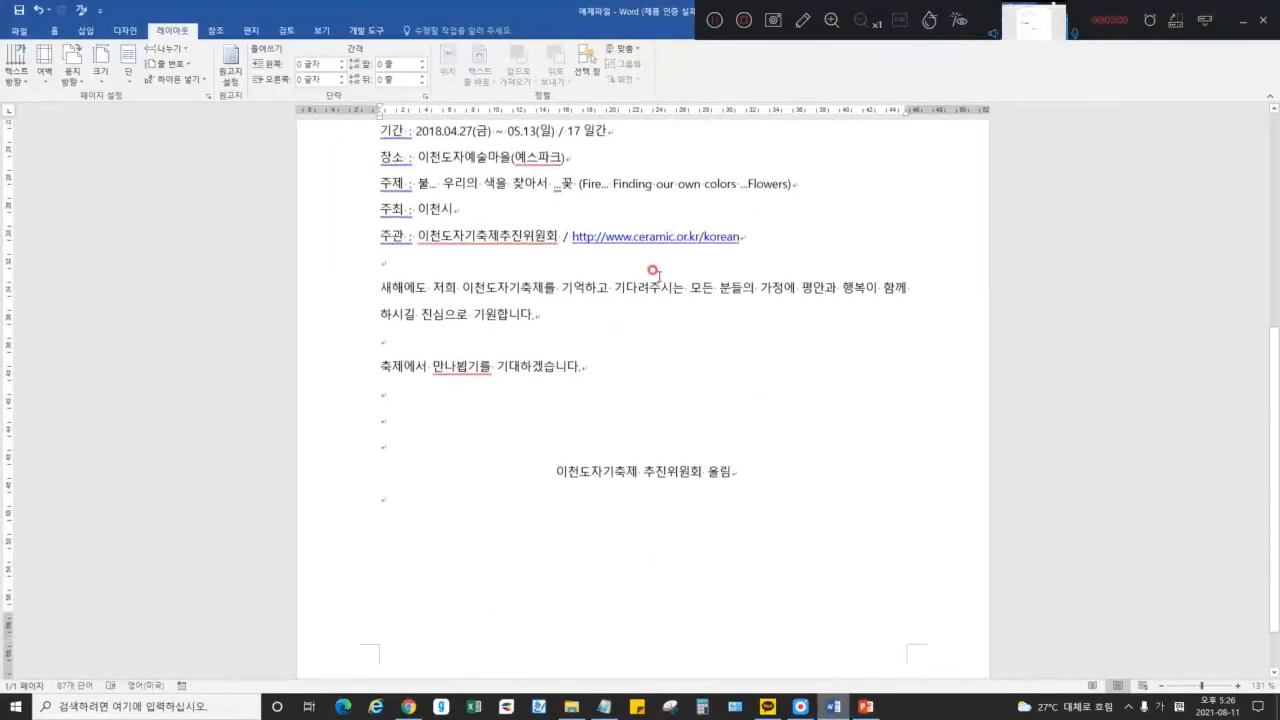
pyautogui.scroll(5, 660, 306)
pyautogui.scroll(-2, 660, 310)
pyautogui.click(598, 328)
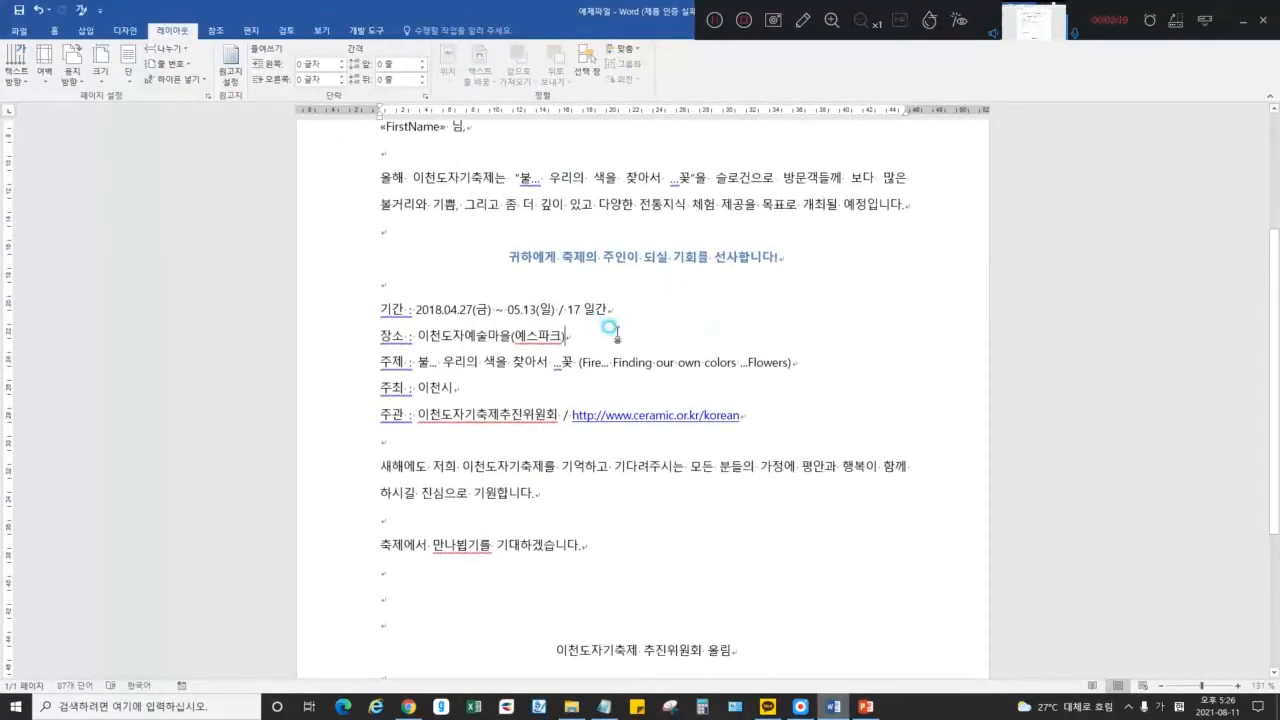
pyautogui.scroll(2, 600, 315)
pyautogui.scroll(-1, 700, 307)
pyautogui.scroll(-1, 497, 313)
pyautogui.moveTo(381, 269); pyautogui.dragTo(413, 320)
pyautogui.click(507, 320)
pyautogui.click(458, 294)
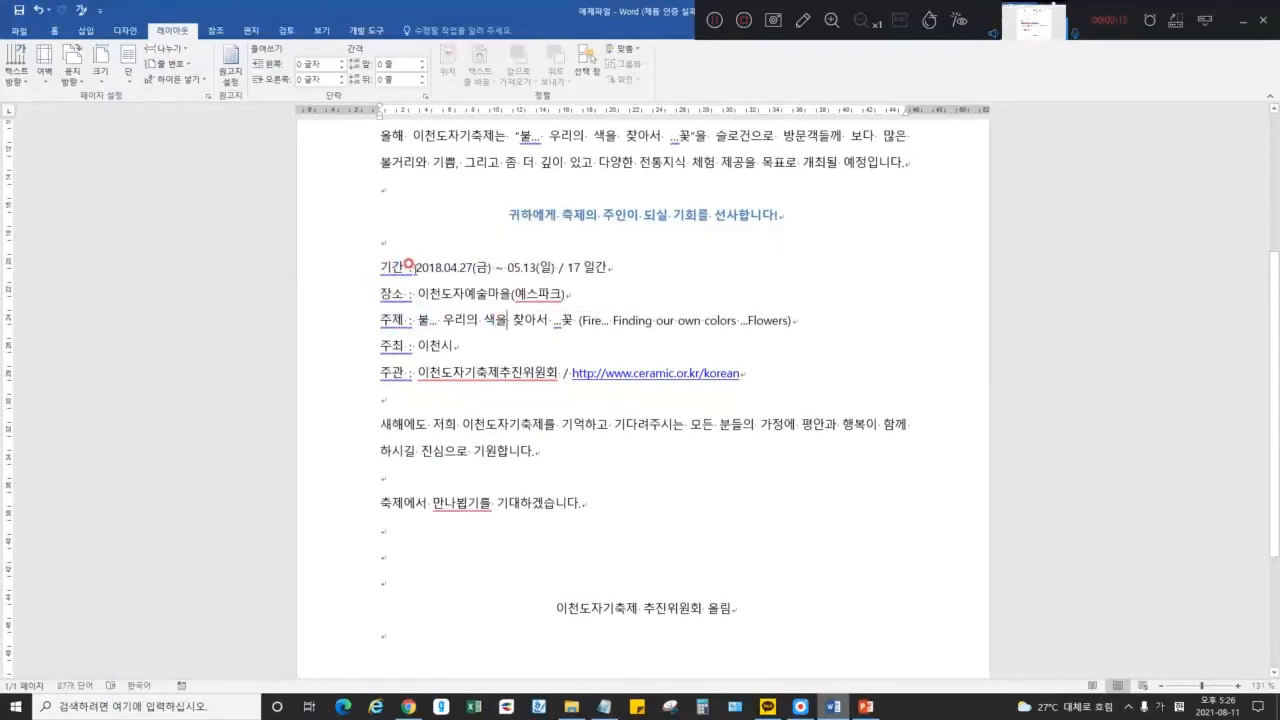
pyautogui.press('Home')
pyautogui.write('1.')
pyautogui.hotkey('ctrl', 'z')
pyautogui.hotkey('ctrl', 'z')
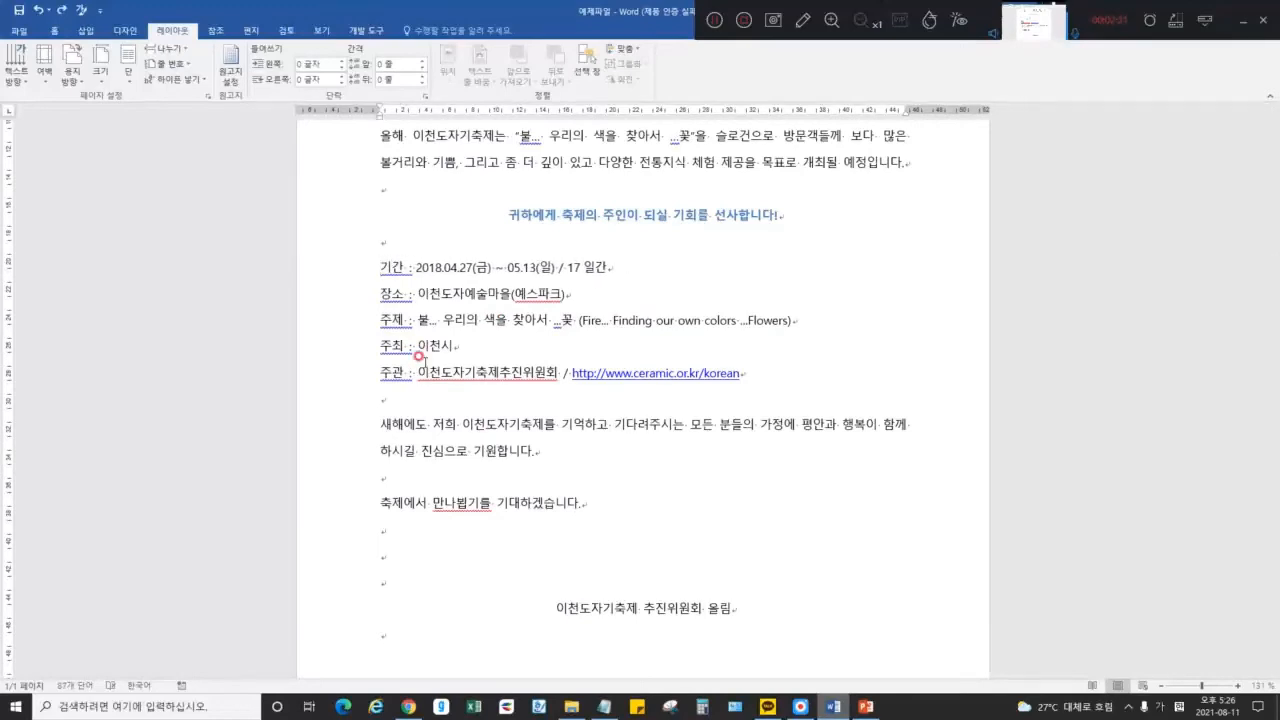
pyautogui.moveTo(475, 424); pyautogui.dragTo(470, 451)
pyautogui.click(471, 451)
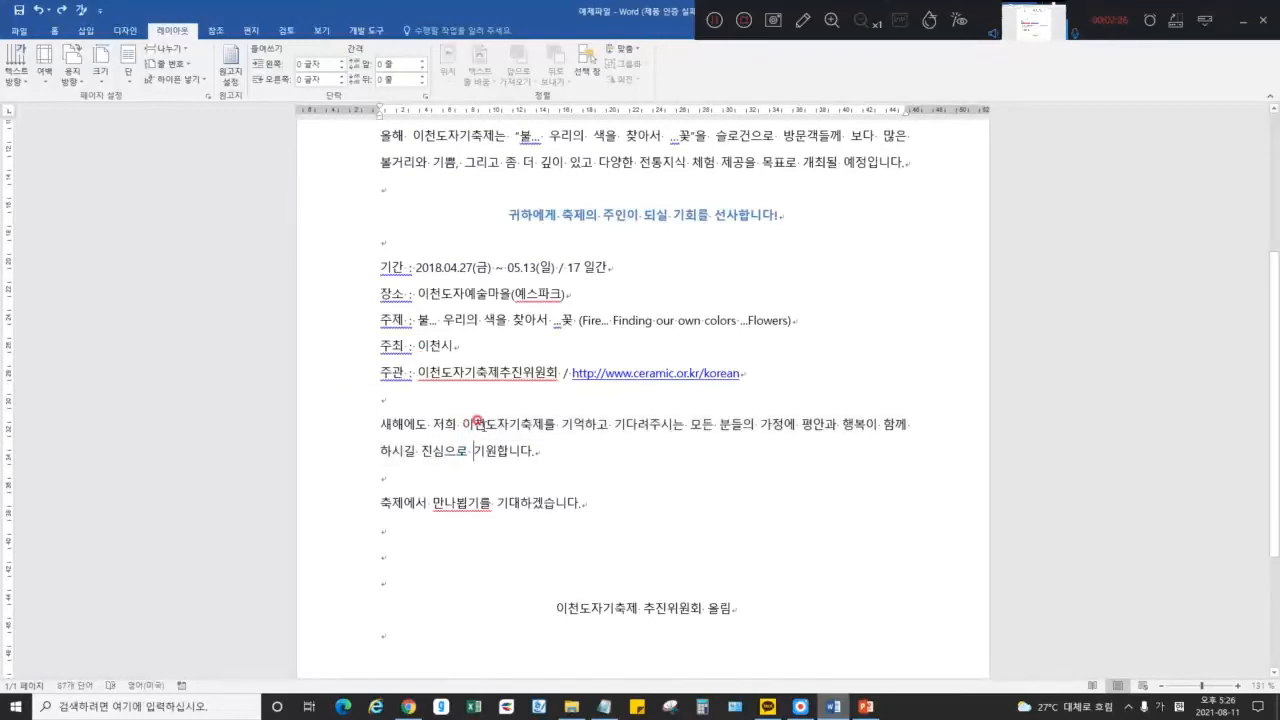
# In Notepad, complete note 1: '단락 : 줄과 줄을 편집 / 말을 하고 있는 이야기의 토막!'
pyautogui.click(604, 706)
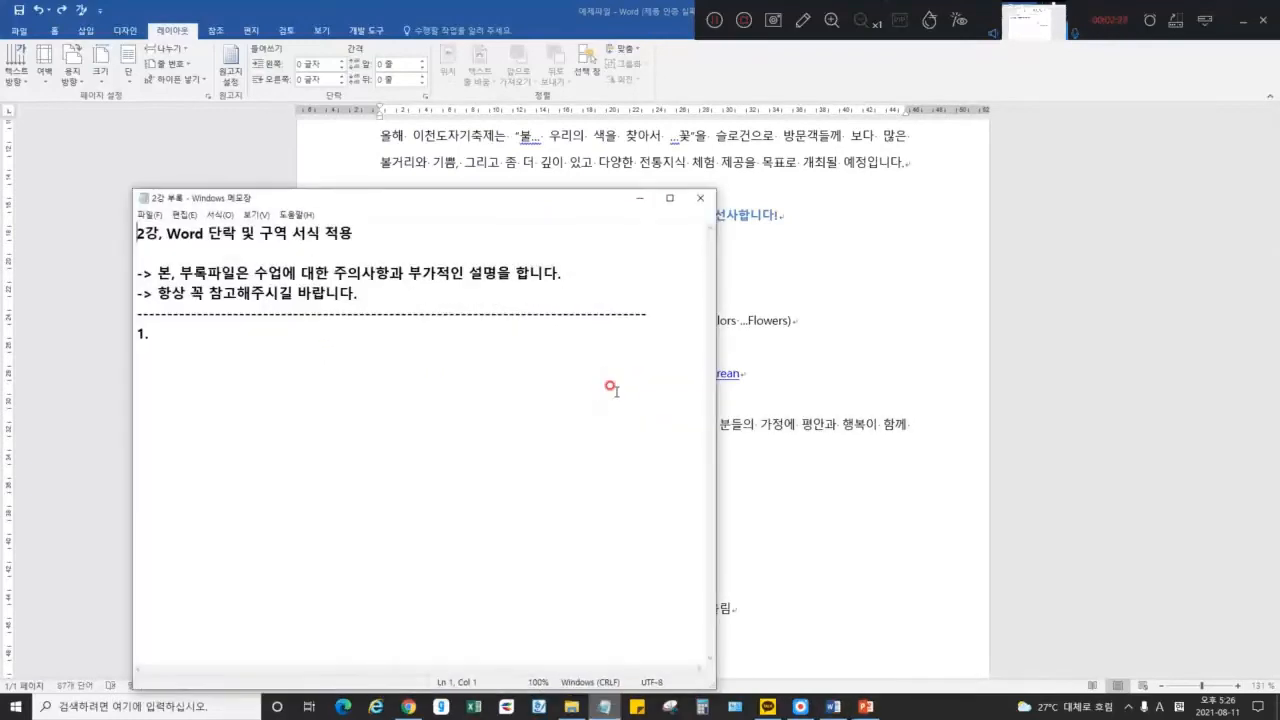
pyautogui.click(622, 383)
pyautogui.click(716, 24)
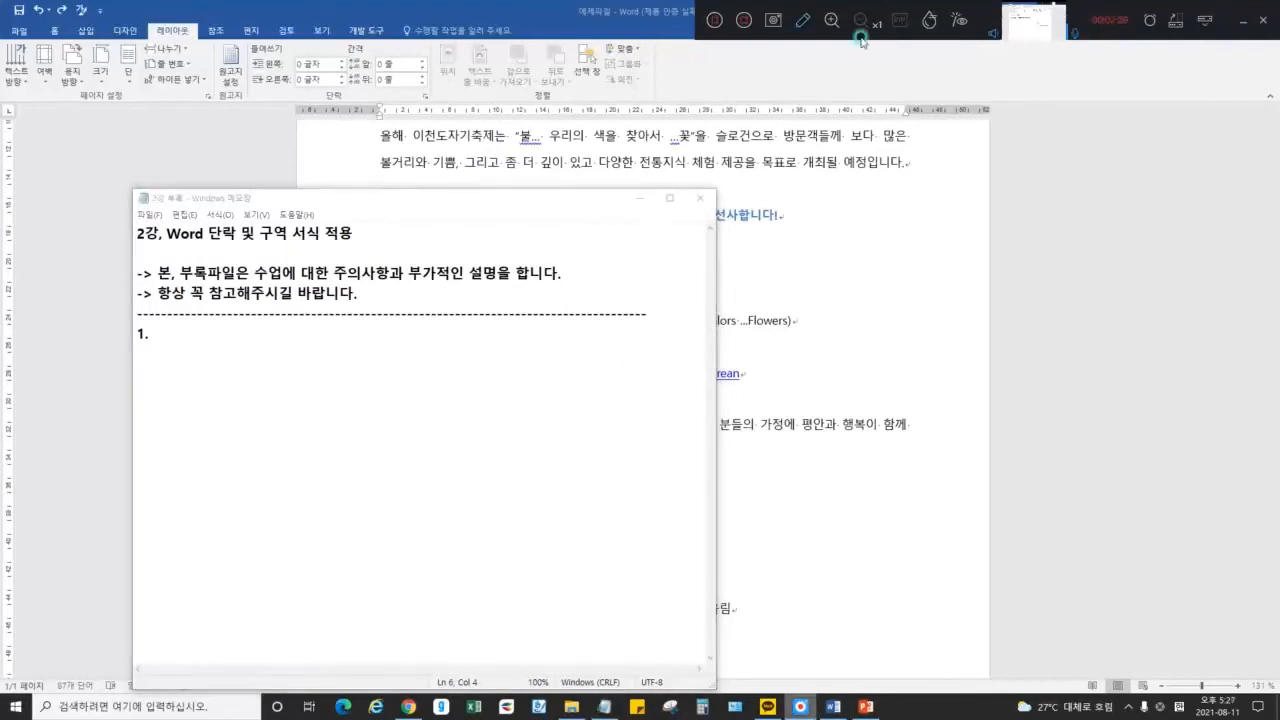
pyautogui.click(1246, 28)
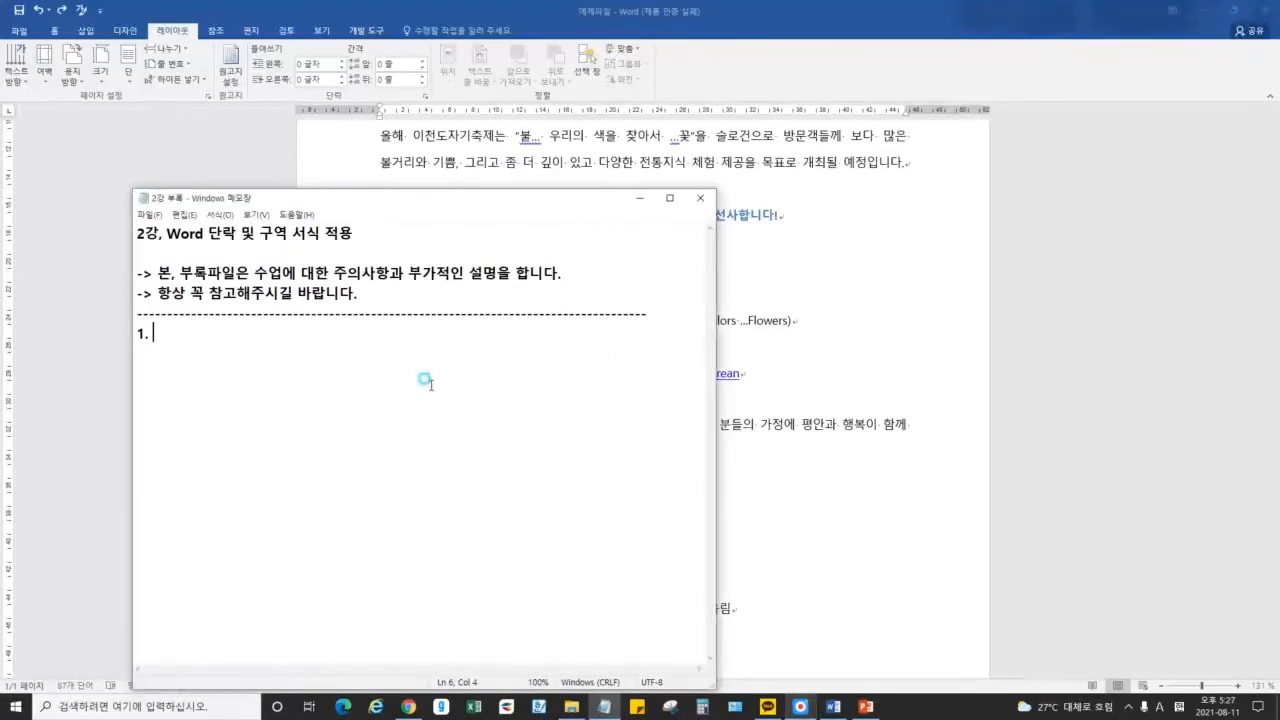
pyautogui.write('eksf단락')
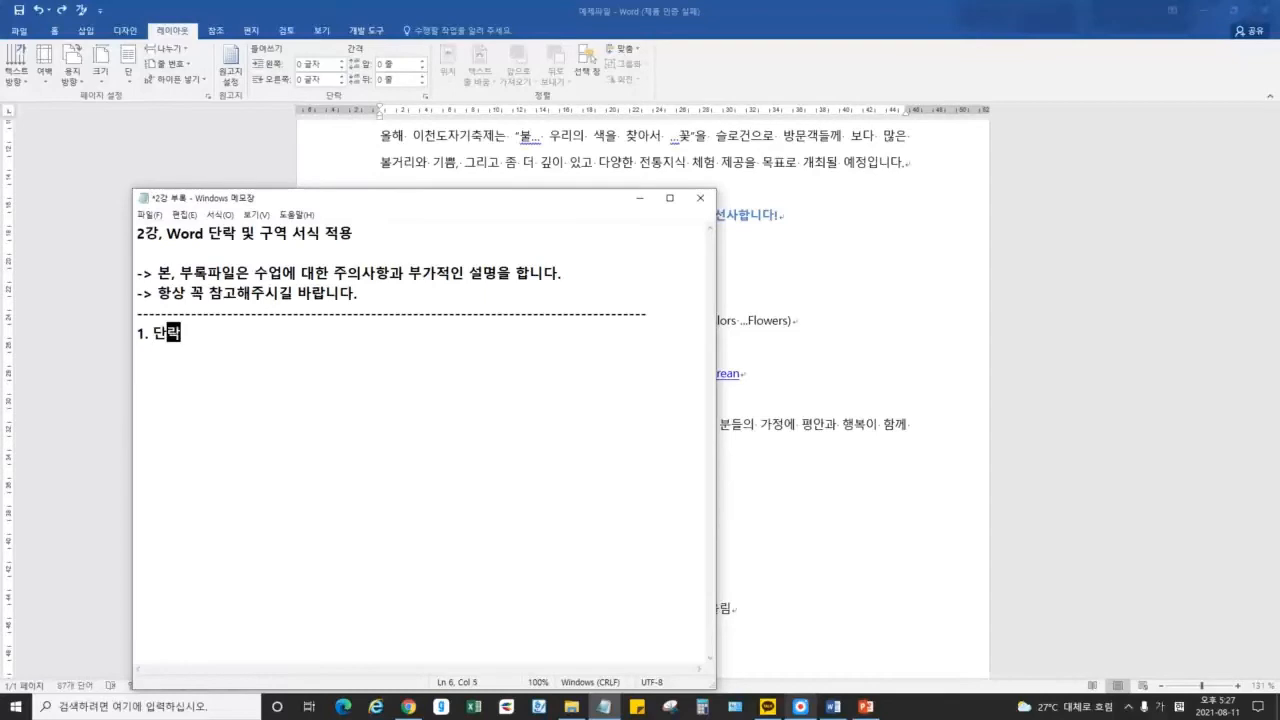
pyautogui.write(' : ㅈ과 줄을 편집')
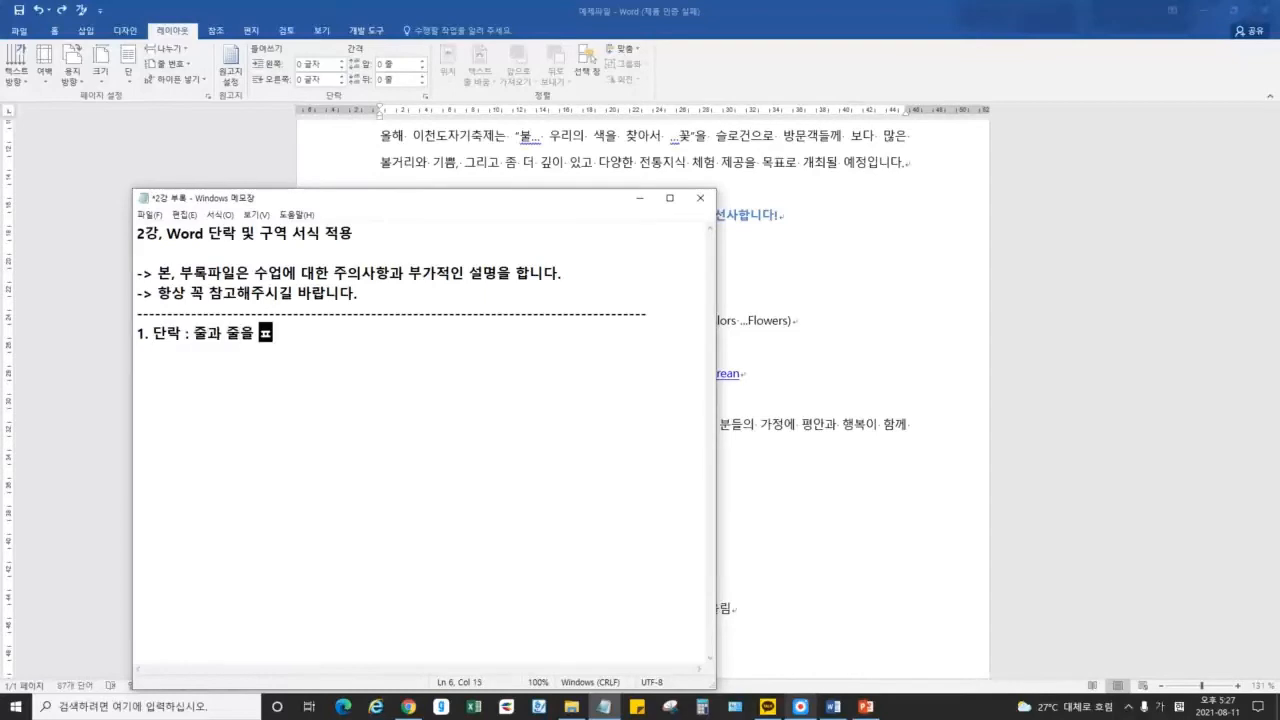
pyautogui.write(' / 말을 하고 있')
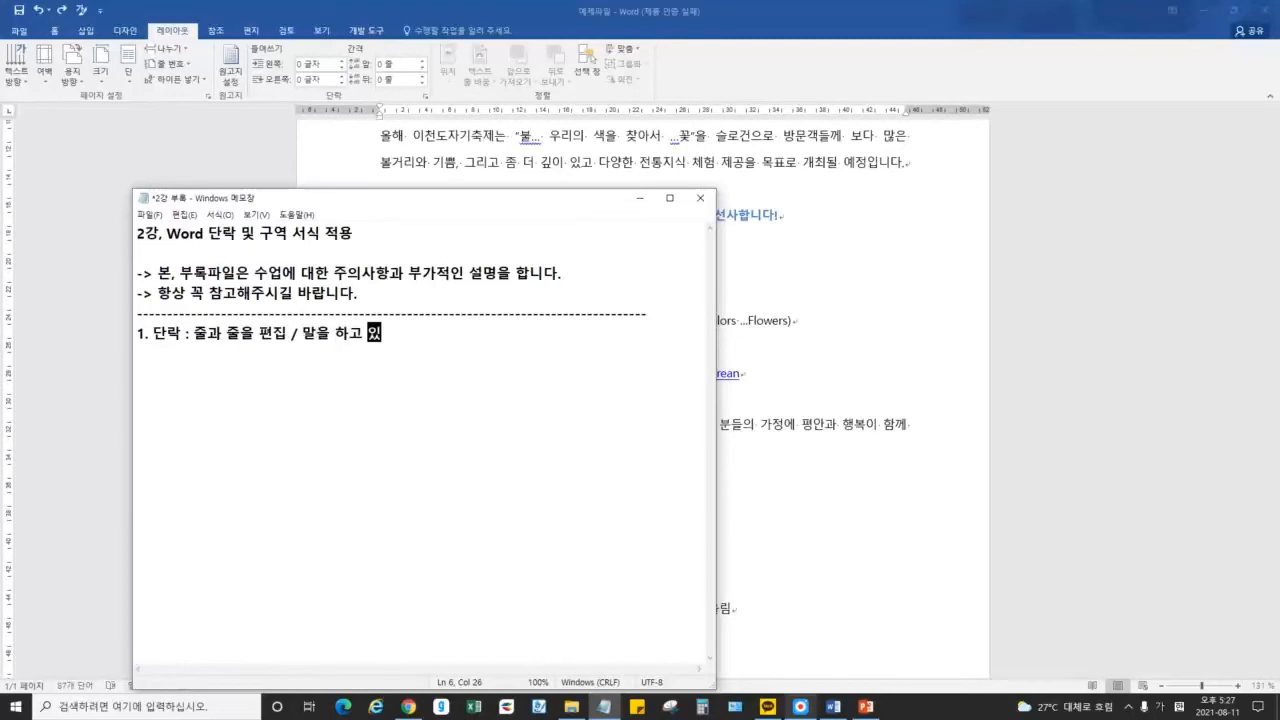
pyautogui.write('는 이야기으의 토막!')
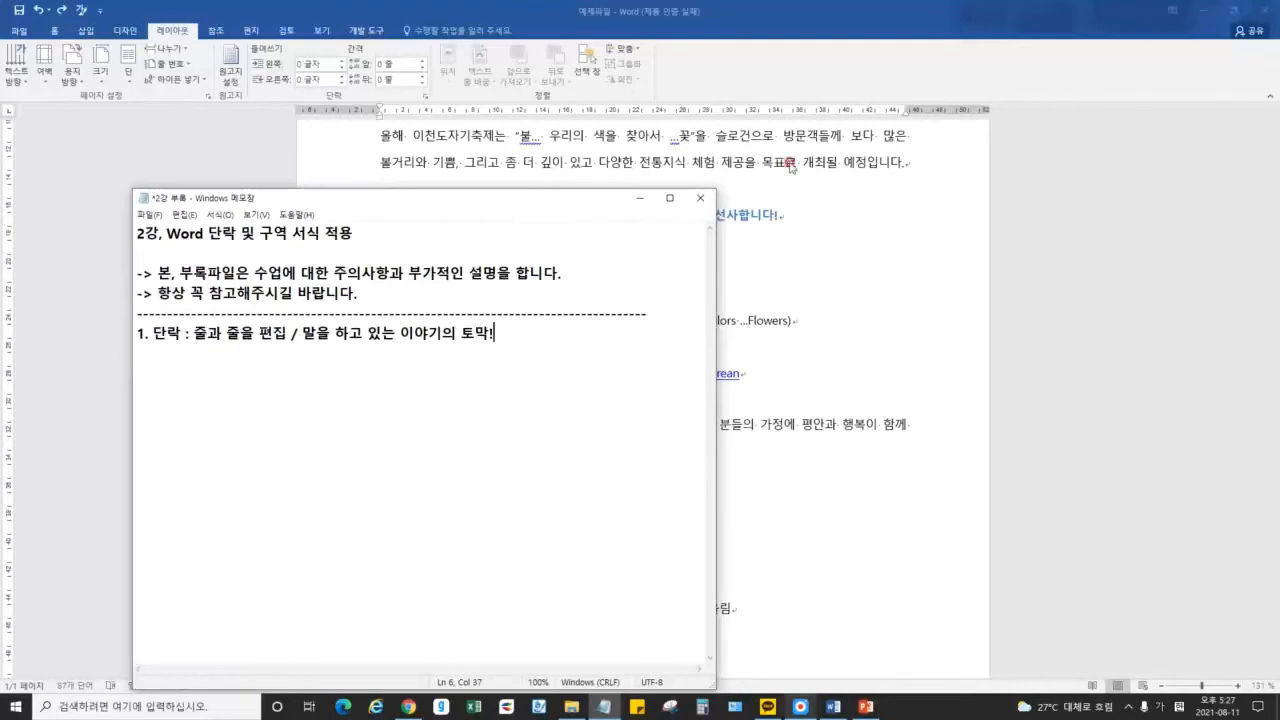
# Back in the festival document, highlight parts of the first two body lines
pyautogui.click(832, 258)
pyautogui.scroll(2, 678, 294)
pyautogui.moveTo(382, 304); pyautogui.dragTo(586, 304)
pyautogui.moveTo(465, 331); pyautogui.dragTo(674, 331)
pyautogui.click(499, 330)
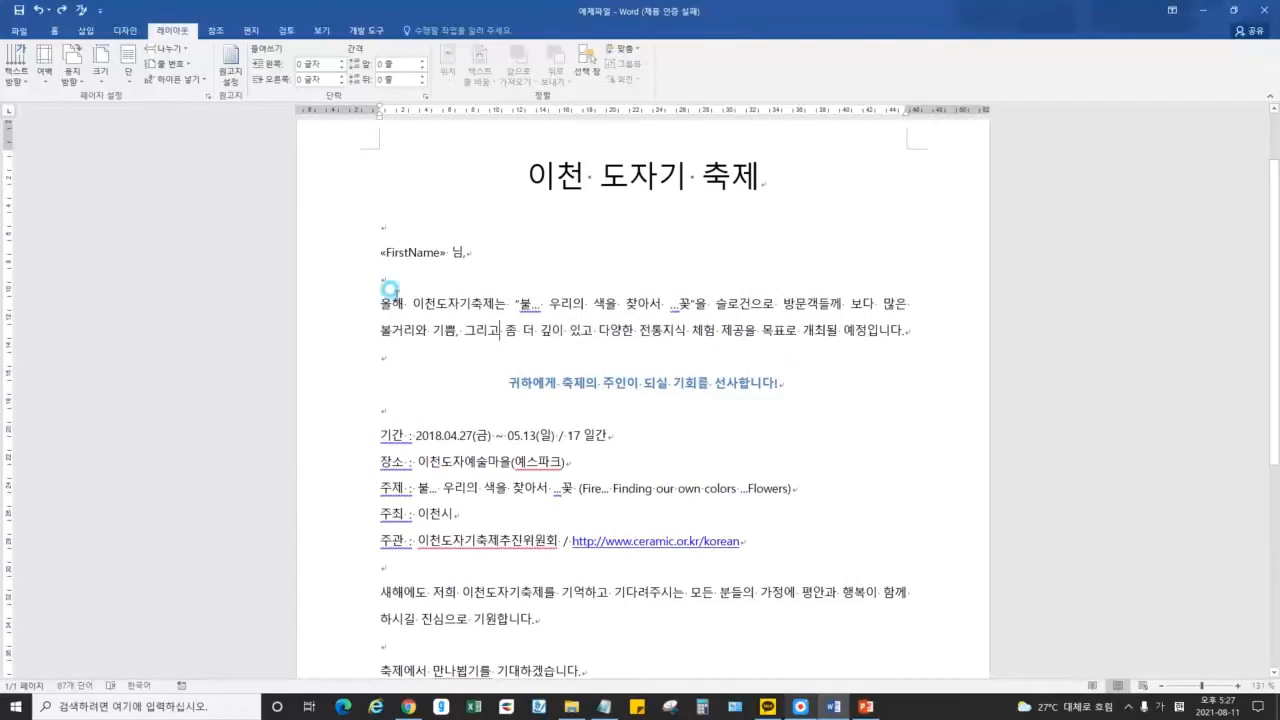
pyautogui.moveTo(382, 304); pyautogui.dragTo(910, 304)
pyautogui.click(624, 304)
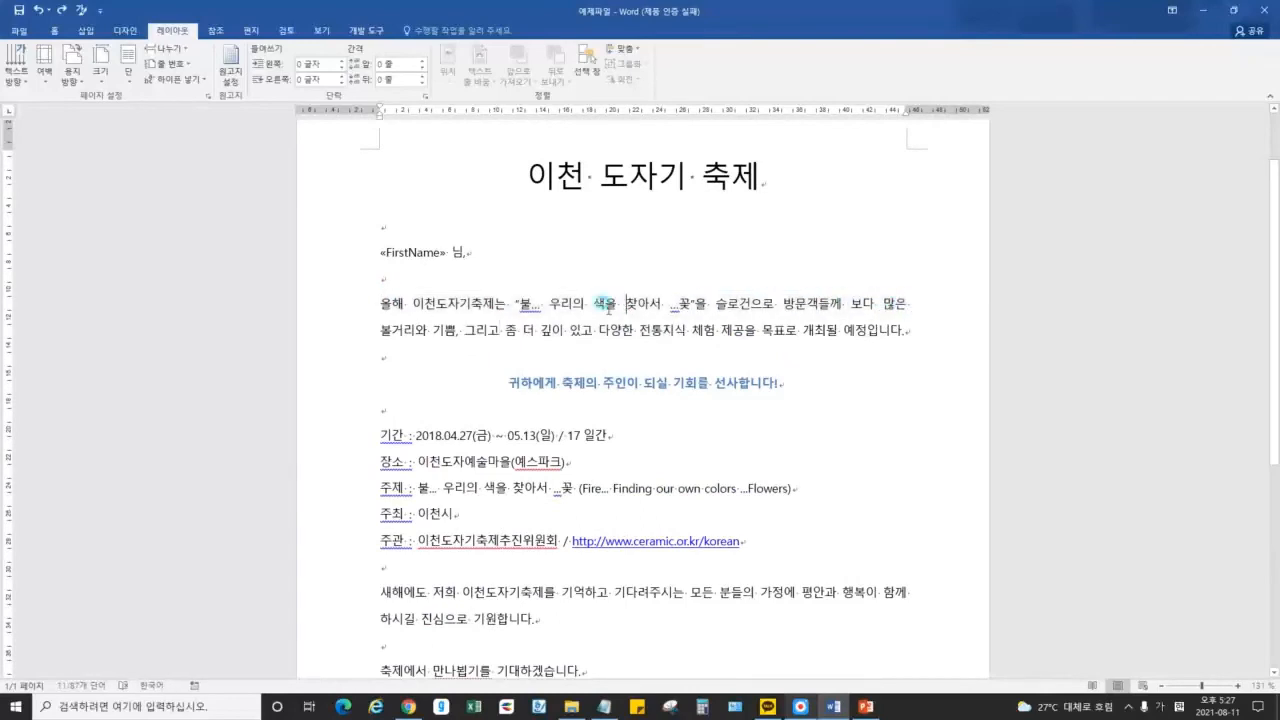
pyautogui.moveTo(594, 304); pyautogui.dragTo(607, 304)
pyautogui.click(404, 304)
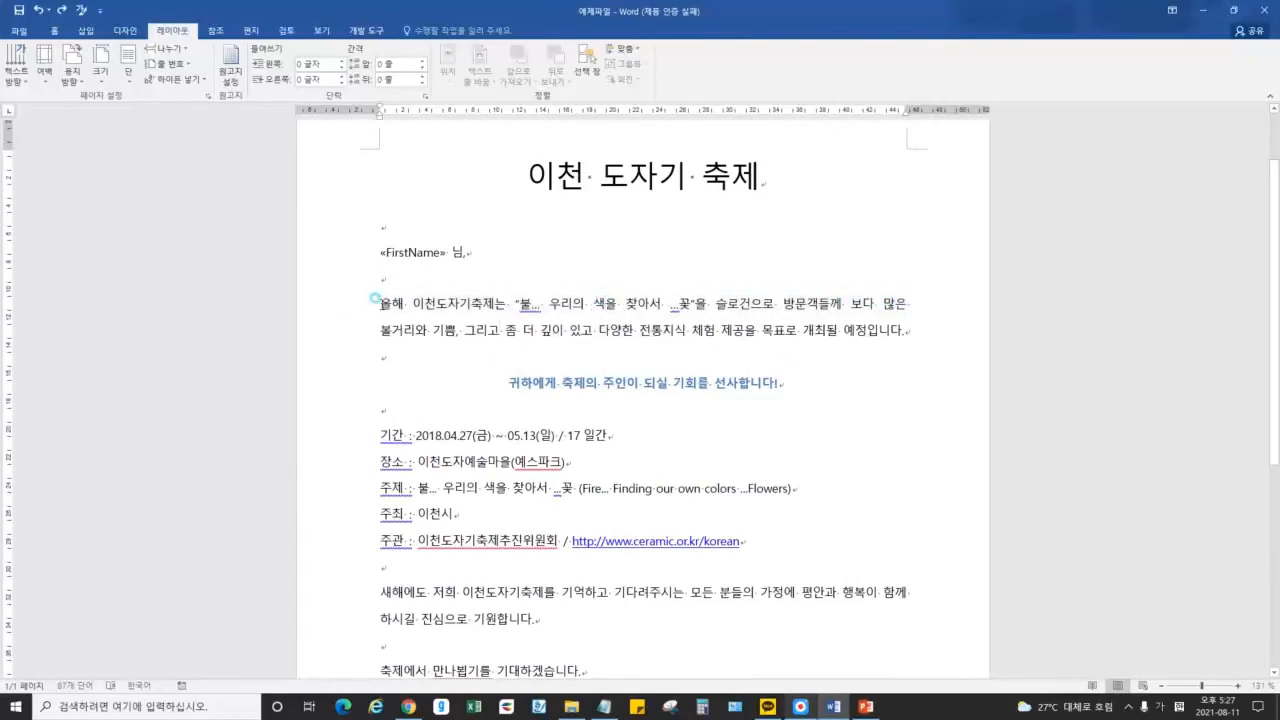
pyautogui.moveTo(376, 302); pyautogui.dragTo(937, 306)
pyautogui.click(736, 310)
pyautogui.hotkey('alt', 'Tab')
pyautogui.hotkey('alt', 'Tab')
pyautogui.moveTo(373, 430); pyautogui.dragTo(780, 541)
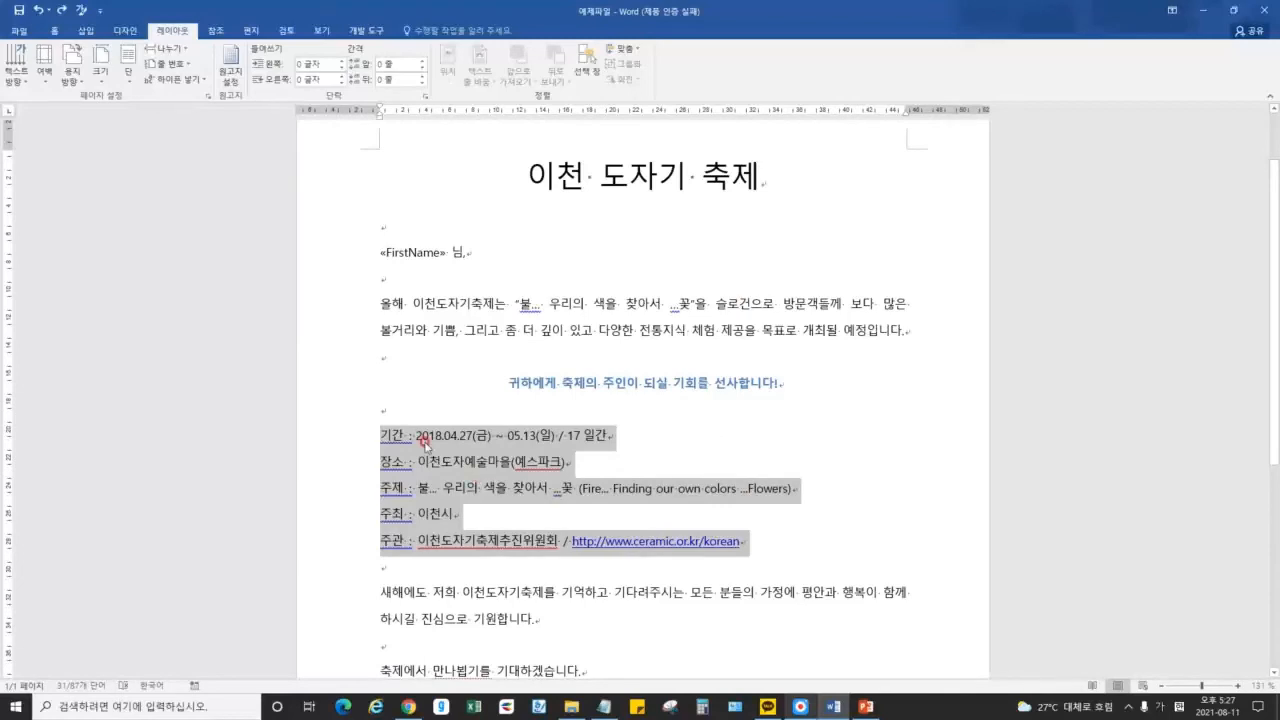
pyautogui.click(510, 440)
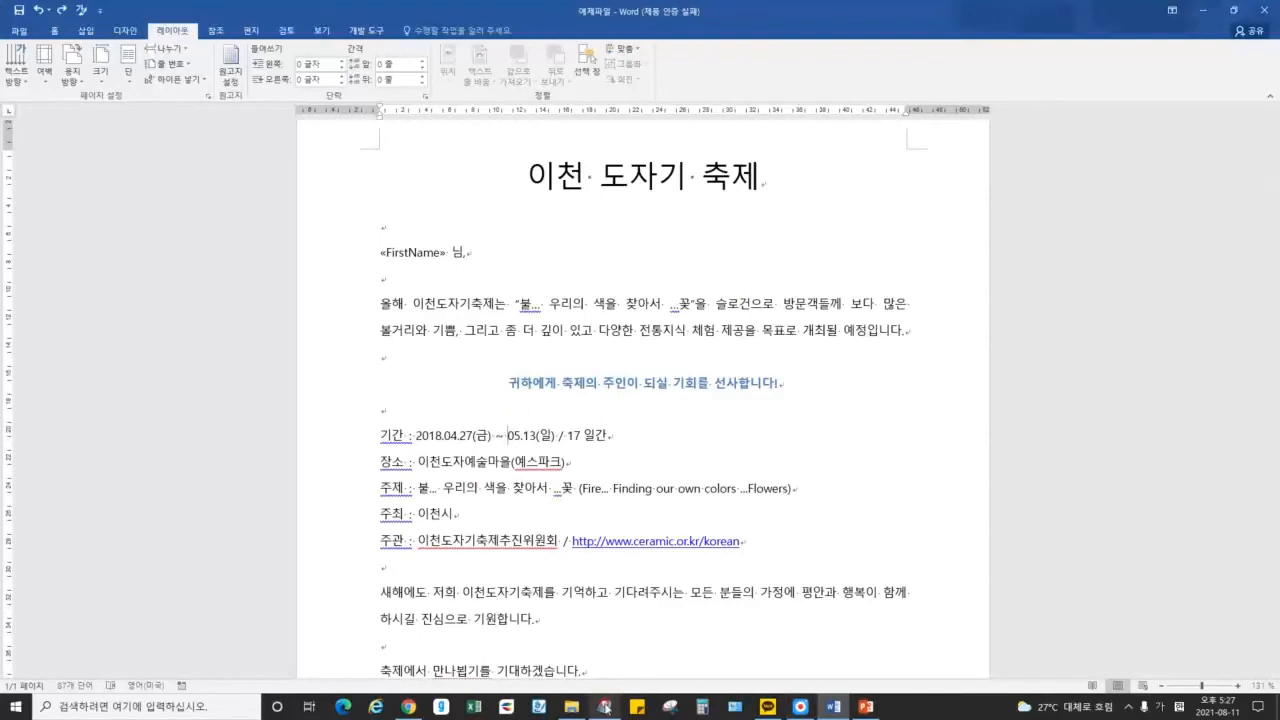
pyautogui.click(604, 706)
# Start note 2 '2. 단락 : 장소가 두가지!' and compare Word's Home and Layout tabs
pyautogui.press('Return')
pyautogui.press('Return')
pyautogui.write('2. 단락단')
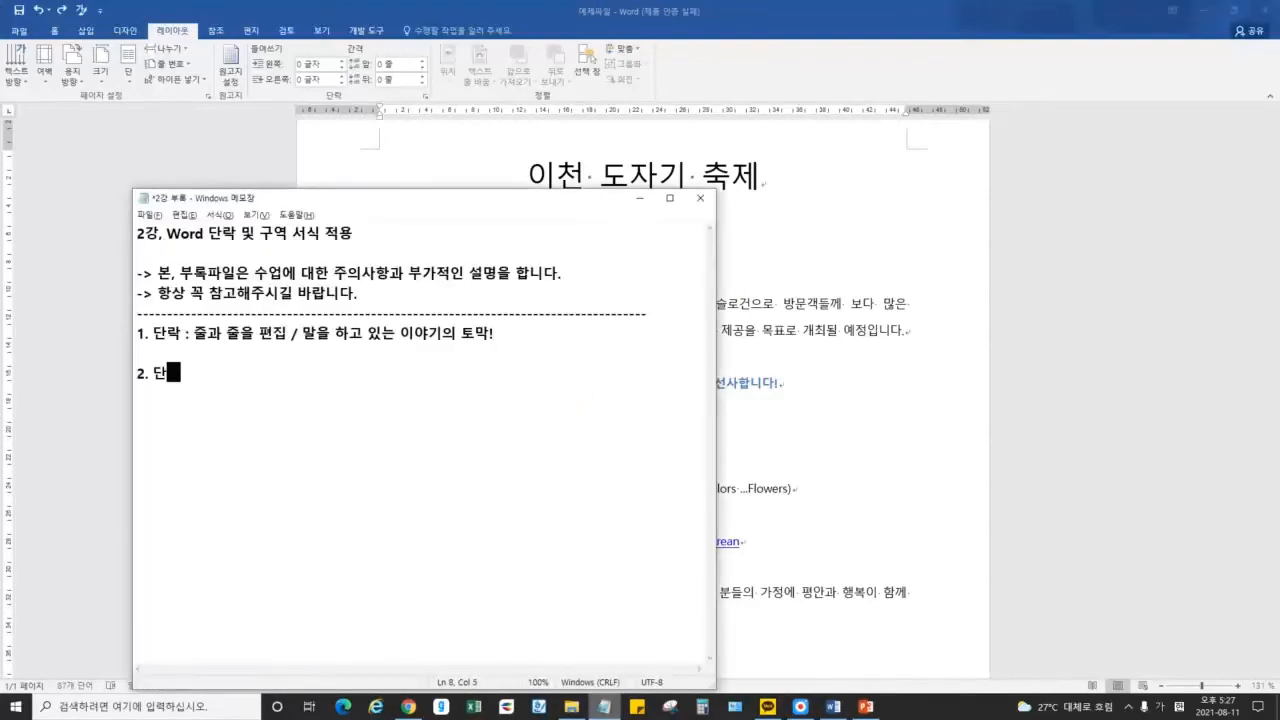
pyautogui.write('락 : ㄷ')
pyautogui.write('장소가 ')
pyautogui.write('두가지!')
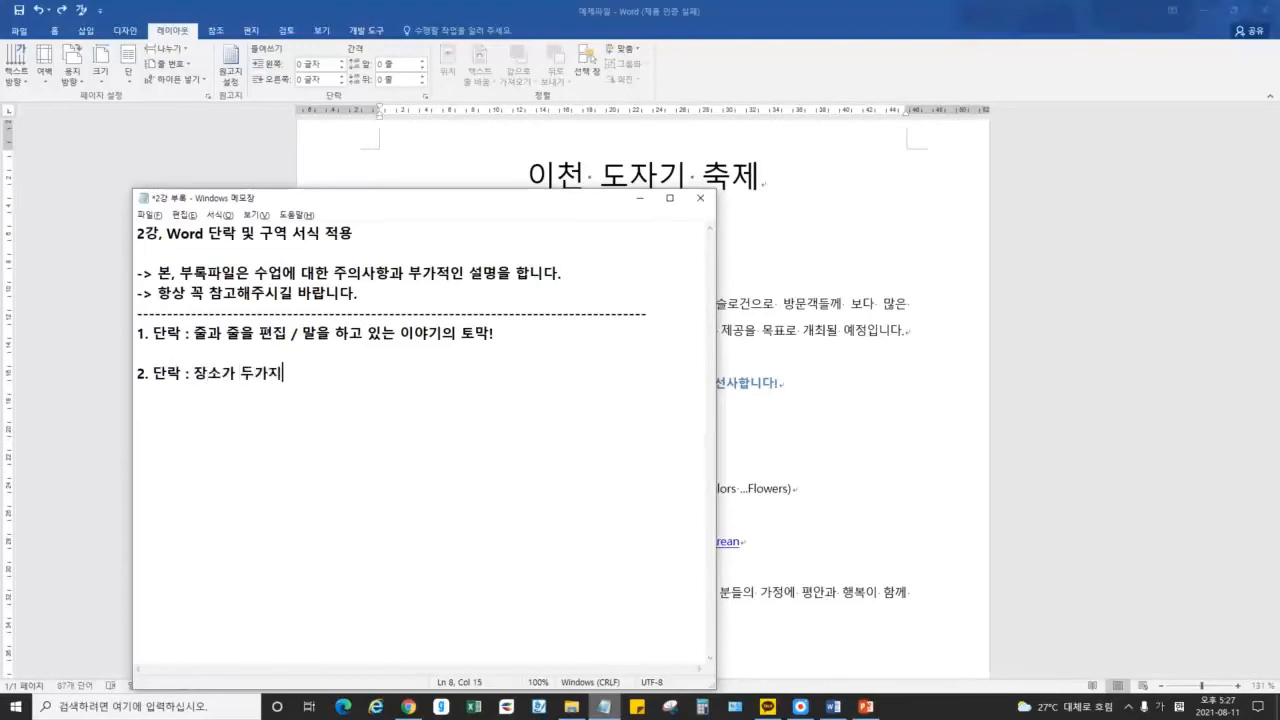
pyautogui.click(120, 192)
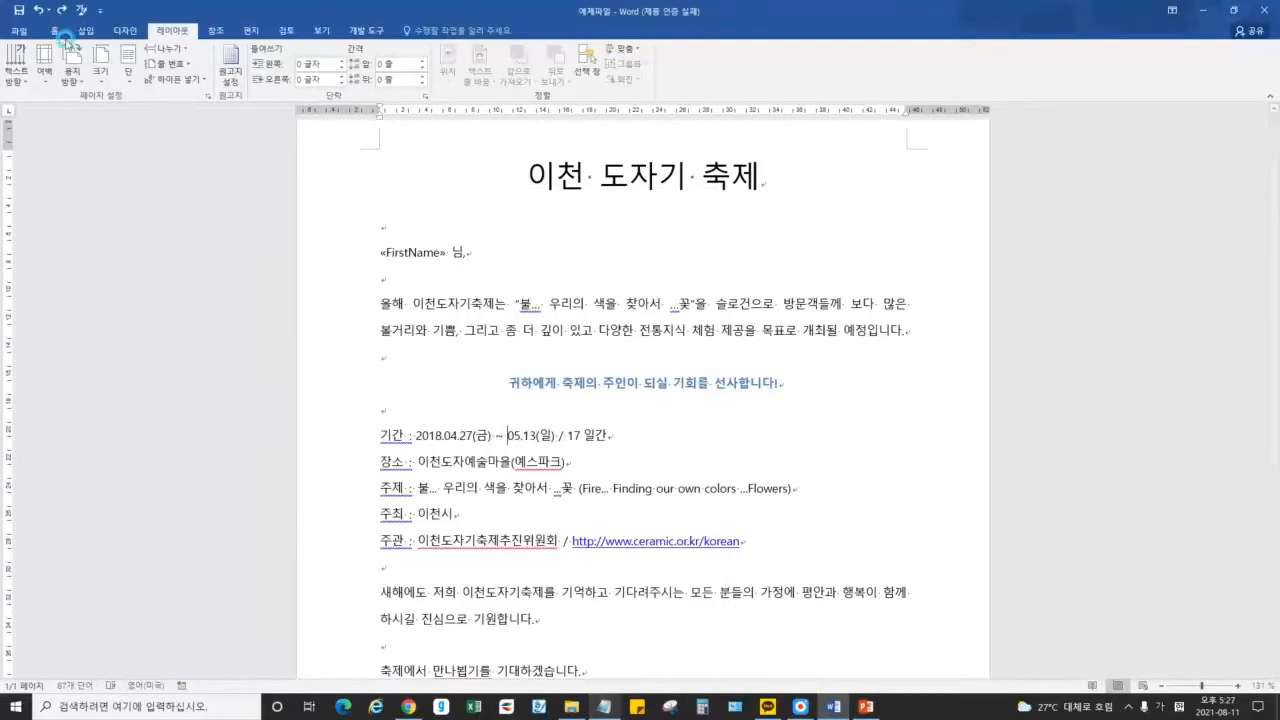
pyautogui.click(54, 30)
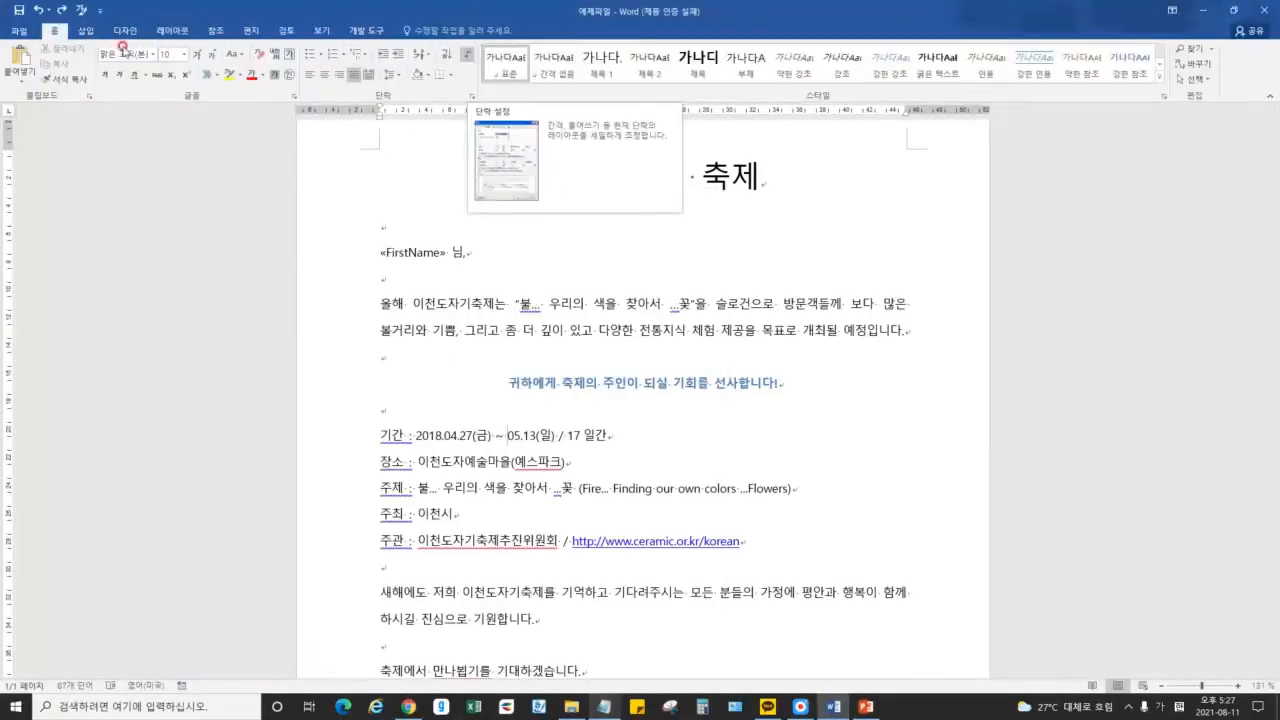
pyautogui.click(172, 30)
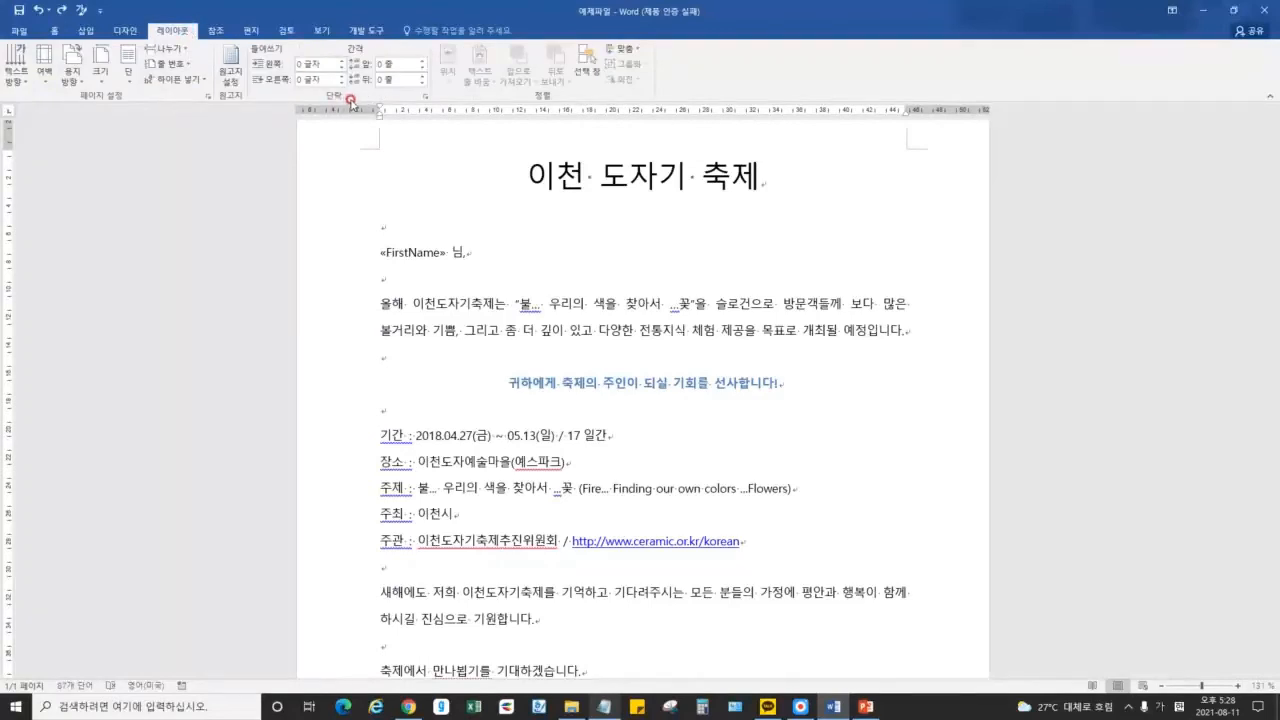
# Finish note 2 with '홈탭, 레이아웃탭 존재 -> 둘 다 똑같습니다!'
pyautogui.hotkey('alt', 'Tab')
pyautogui.write('\\')
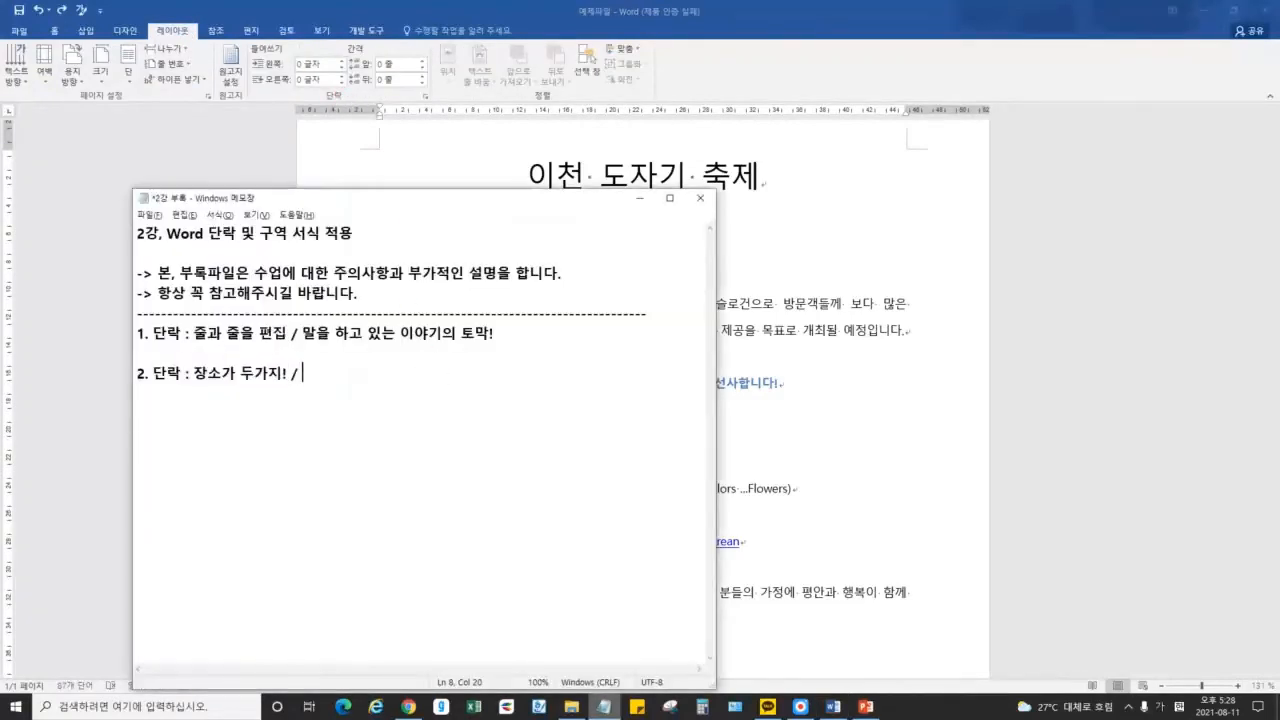
pyautogui.write('레이아')
pyautogui.press('BackSpace')
pyautogui.press('BackSpace')
pyautogui.press('BackSpace')
pyautogui.write('홈탭, 레아')
pyautogui.write('아웃탭 존재')
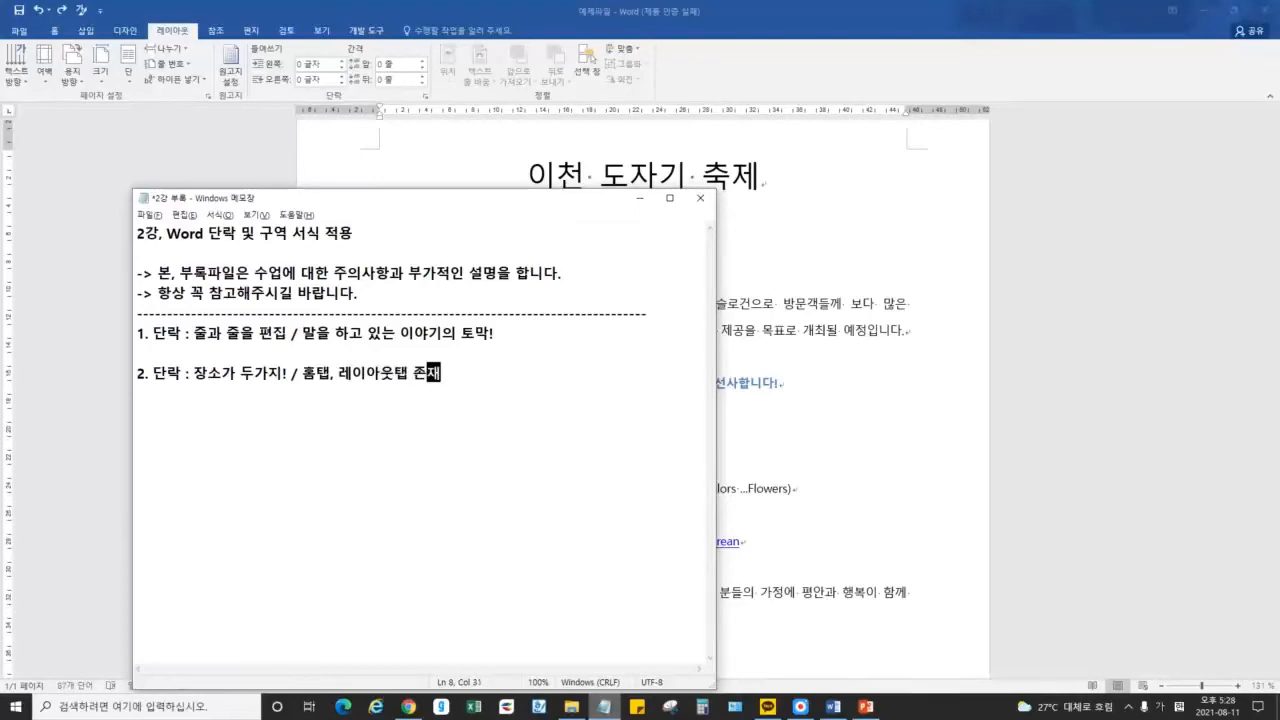
pyautogui.write(' -')
pyautogui.write('> 둘 다 똑같습')
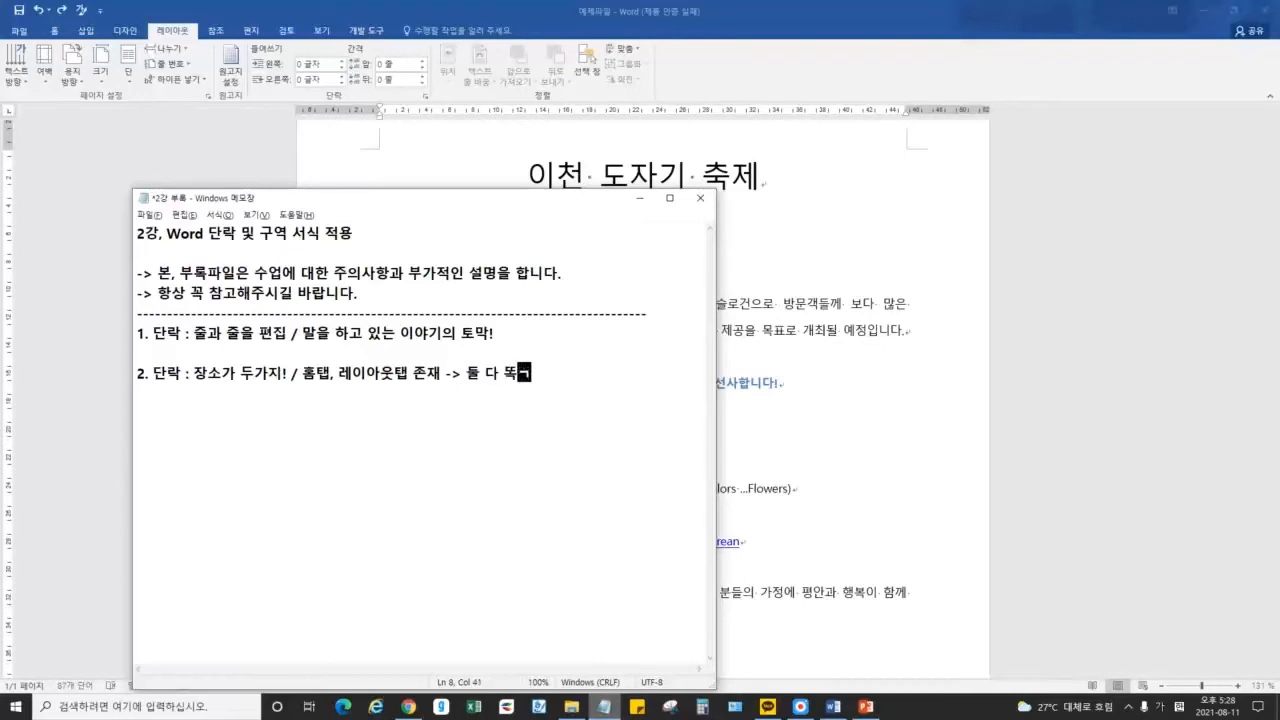
pyautogui.write('니다!')
# Open the Paragraph dialog from the Home tab, then close it without changes
pyautogui.click(188, 155)
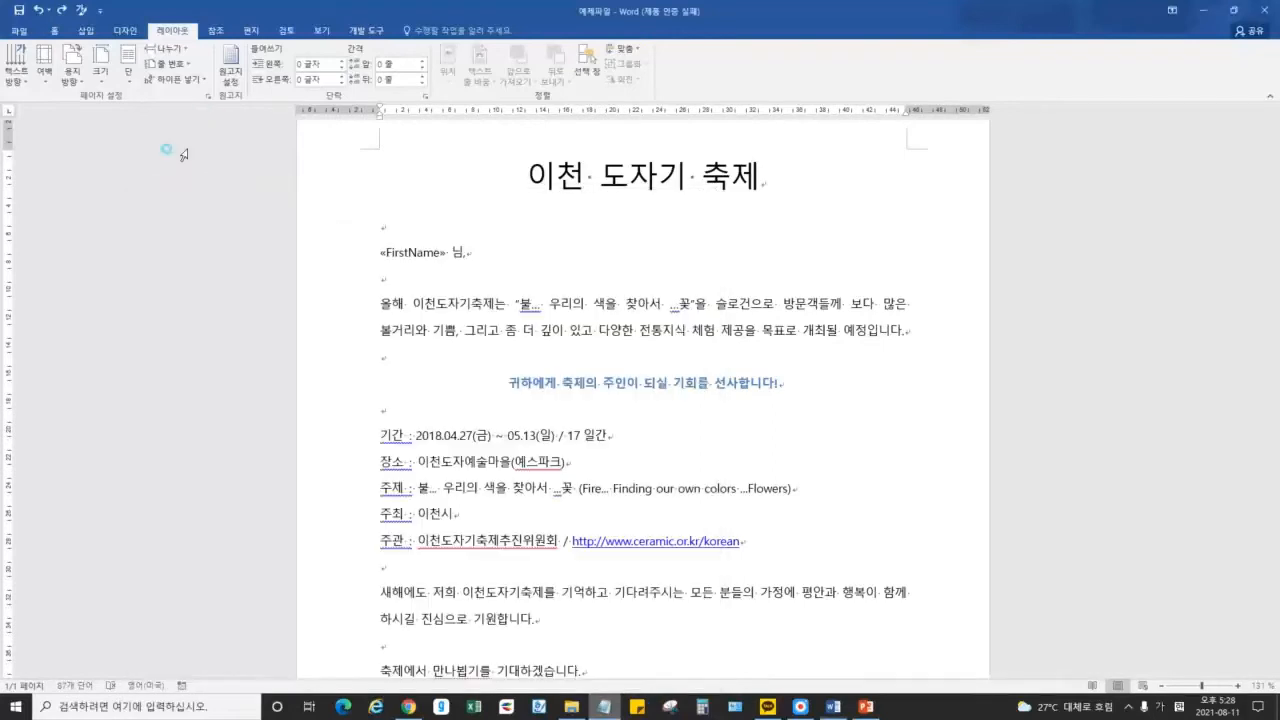
pyautogui.click(54, 30)
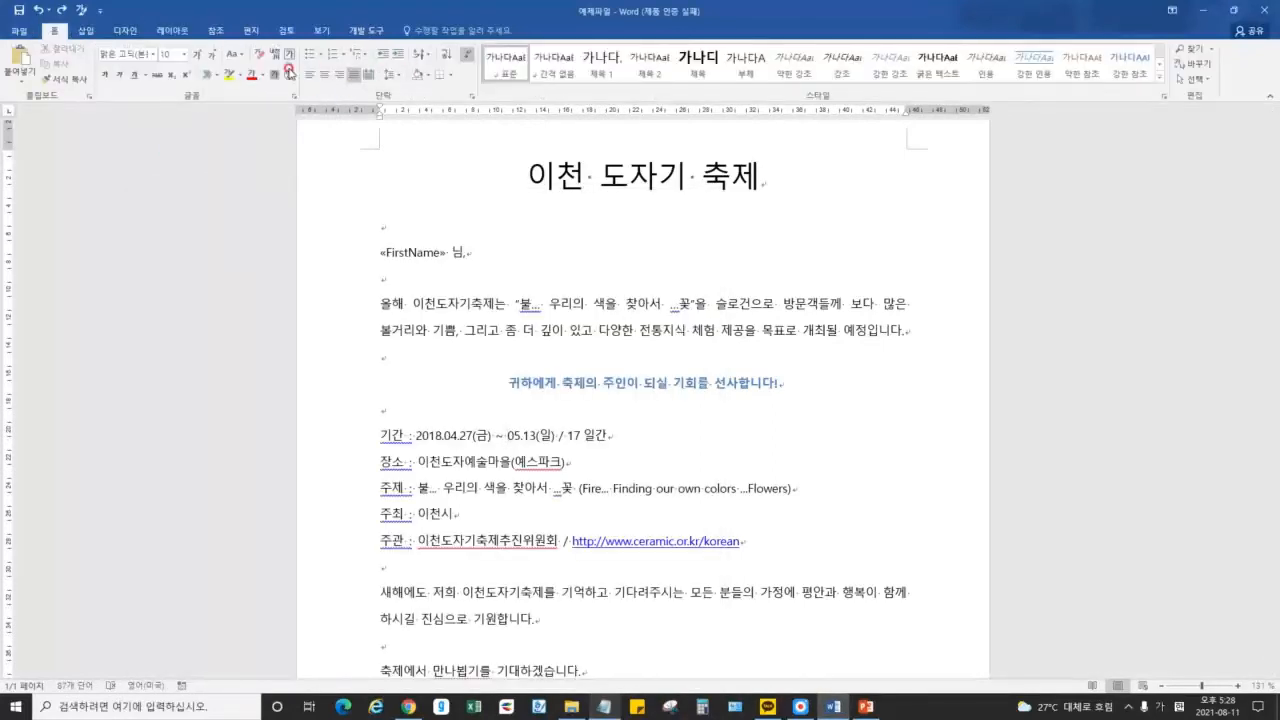
pyautogui.click(172, 30)
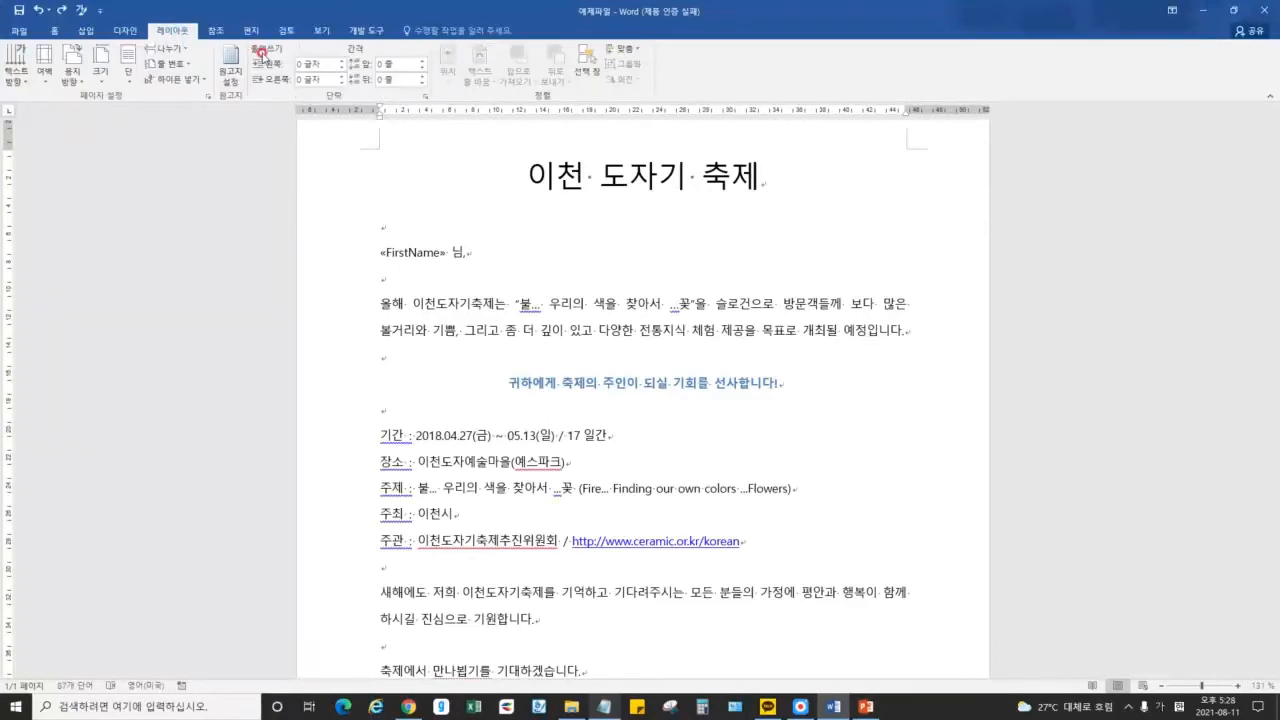
pyautogui.click(55, 30)
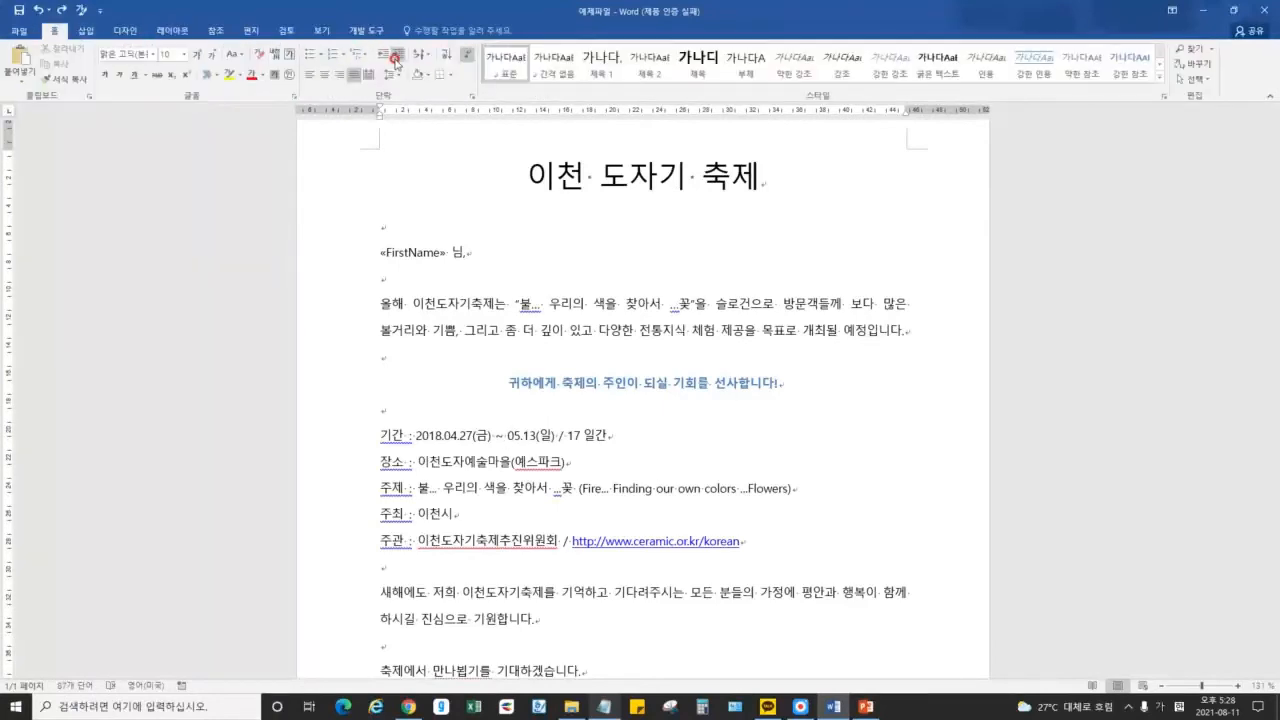
pyautogui.click(471, 95)
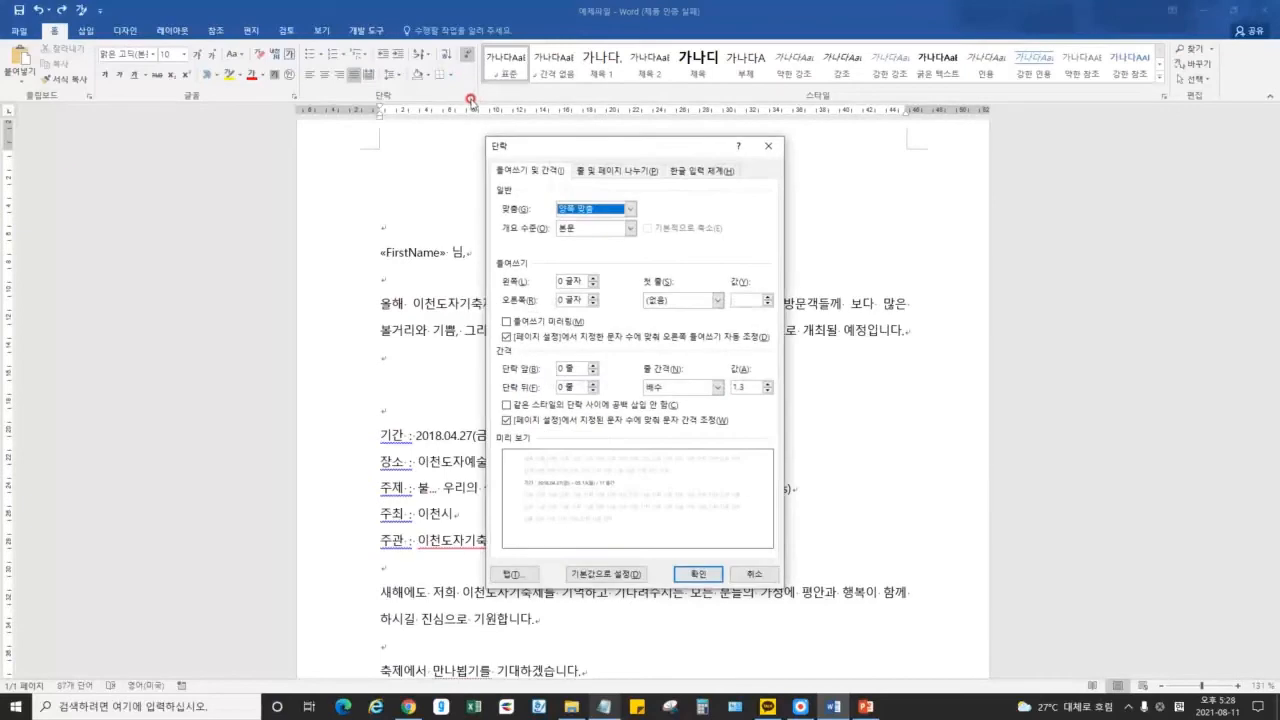
pyautogui.moveTo(570, 160); pyautogui.dragTo(653, 177)
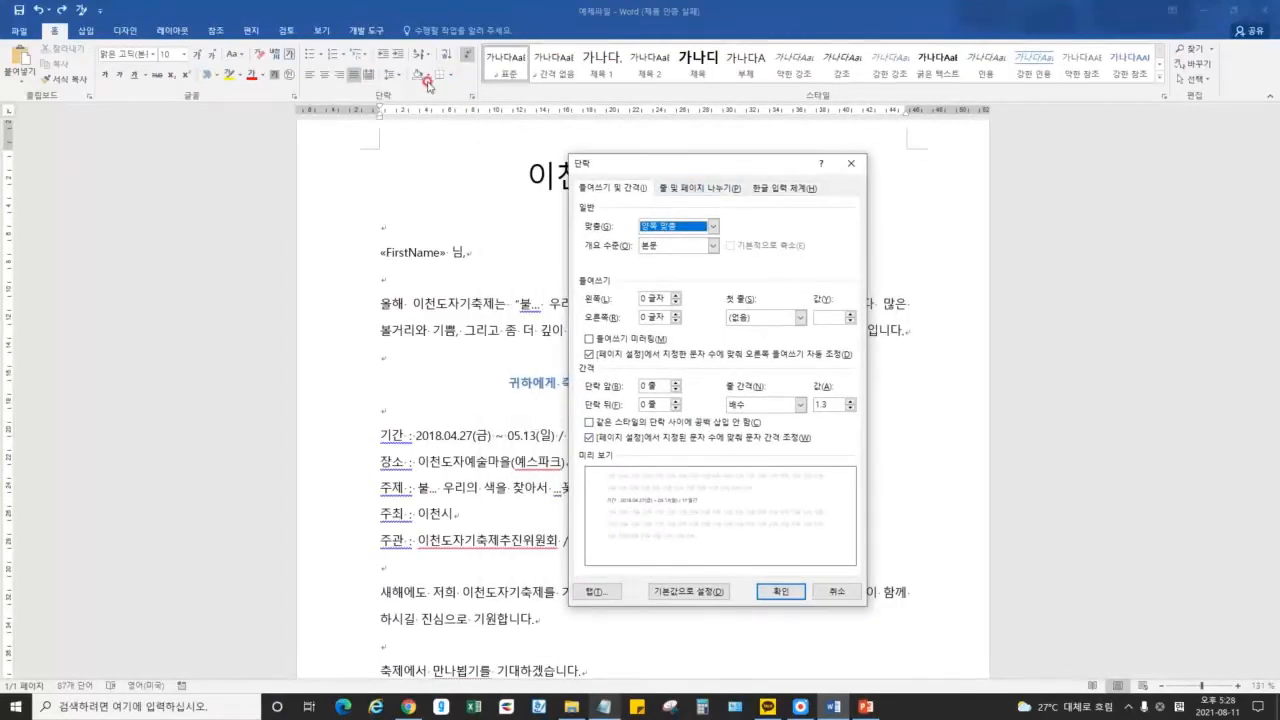
pyautogui.press('Escape')
# Reopen Paragraph from the Layout tab and view the 줄 및 페이지 나누기 and 한글 입력 체계 options
pyautogui.click(172, 30)
pyautogui.click(426, 96)
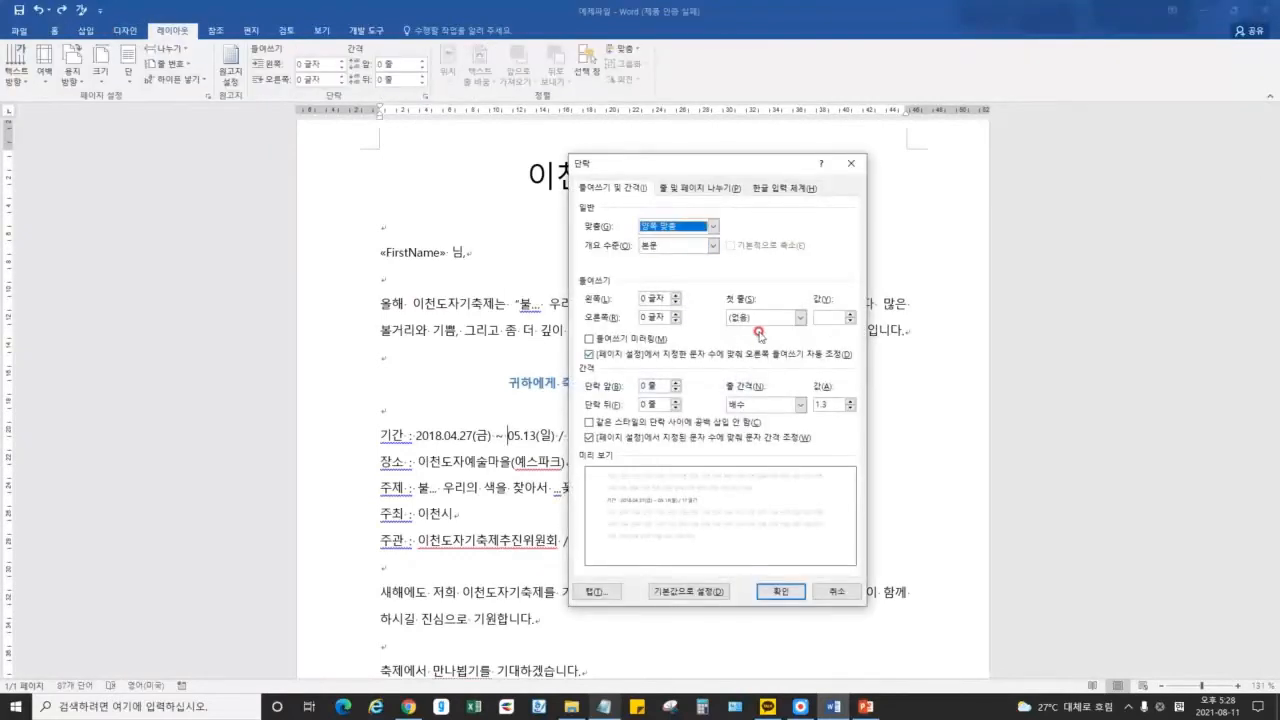
pyautogui.click(700, 188)
pyautogui.click(785, 188)
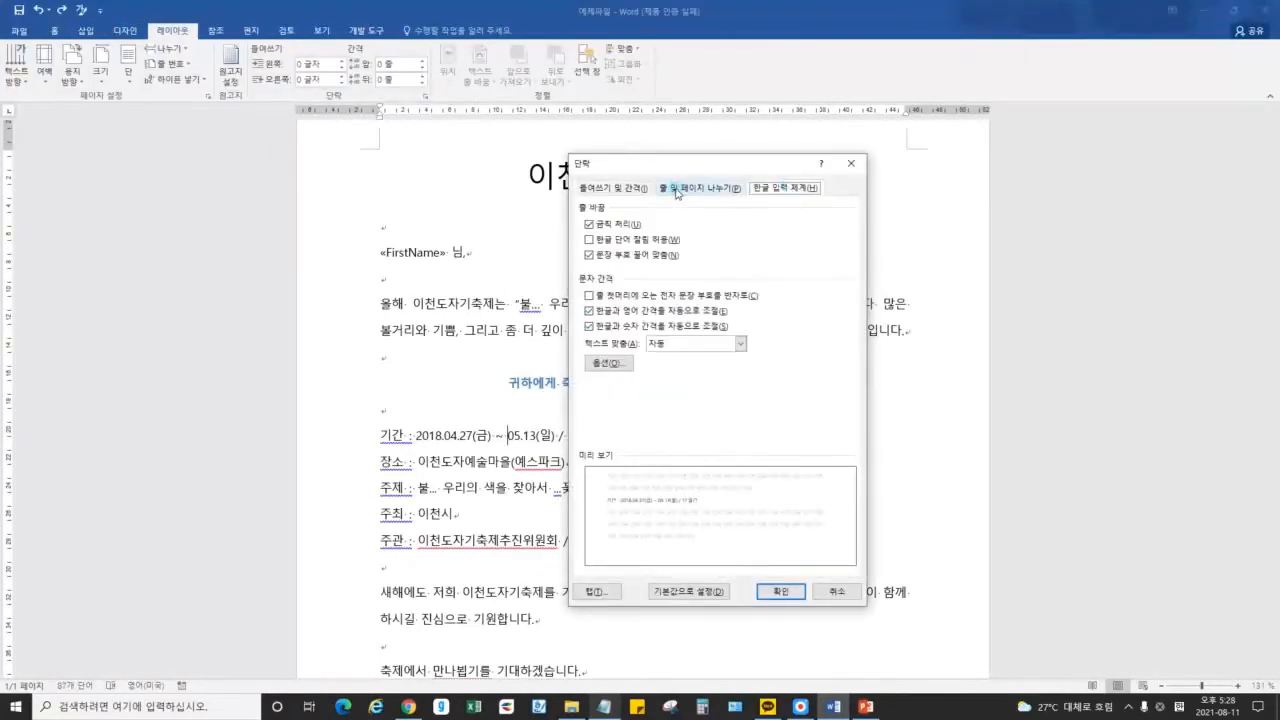
pyautogui.click(612, 188)
# Close the Paragraph dialog, review slide 2 in PowerPoint, and start a new Word document
pyautogui.click(851, 163)
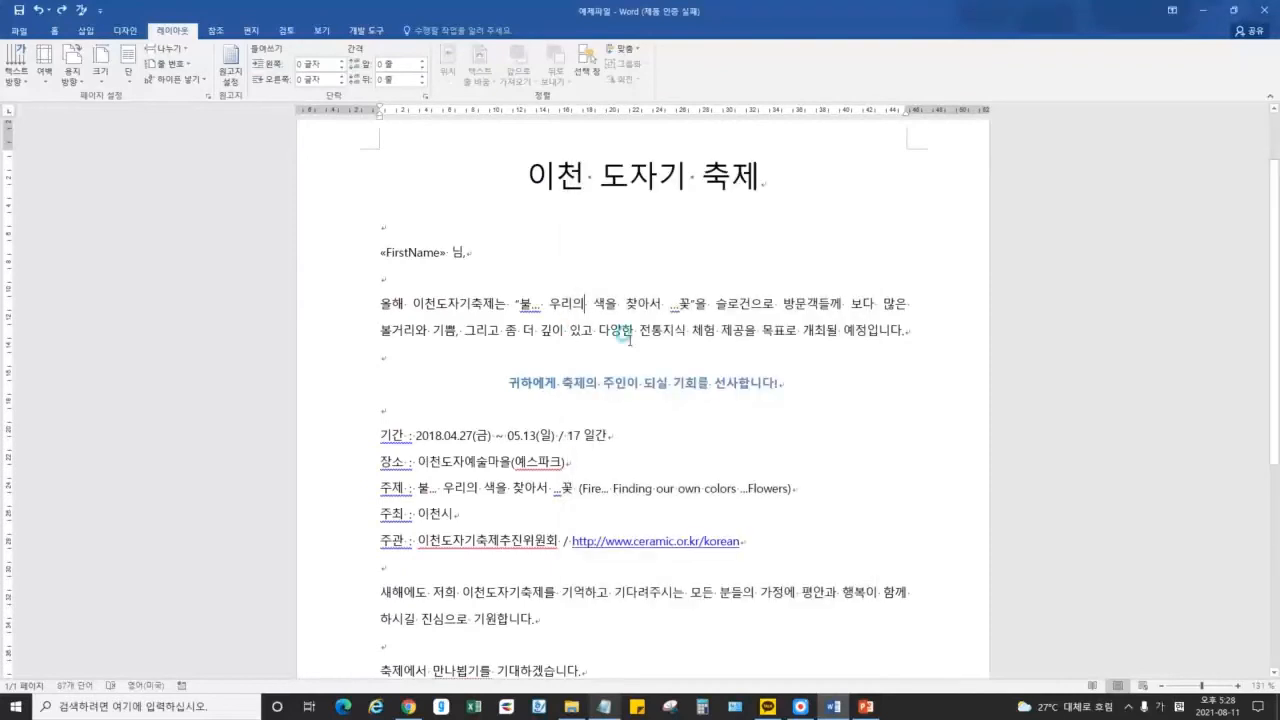
pyautogui.click(866, 706)
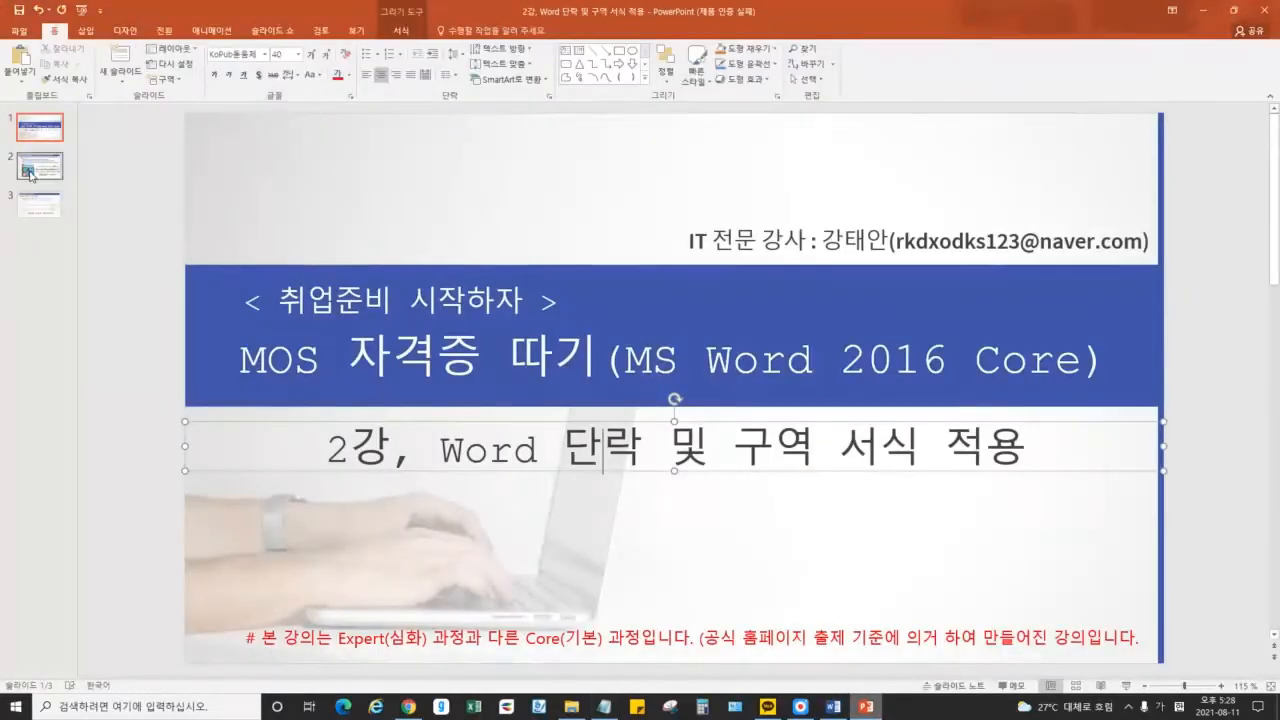
pyautogui.click(30, 175)
pyautogui.click(553, 237)
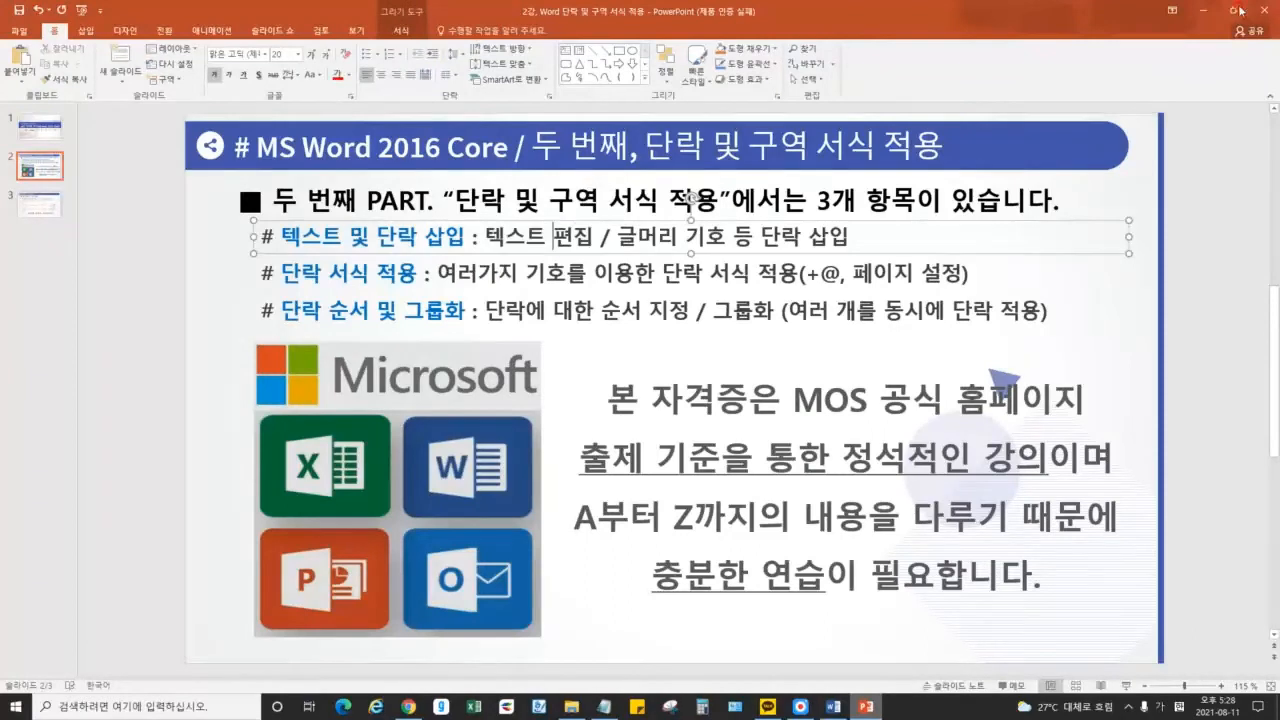
pyautogui.click(1203, 9)
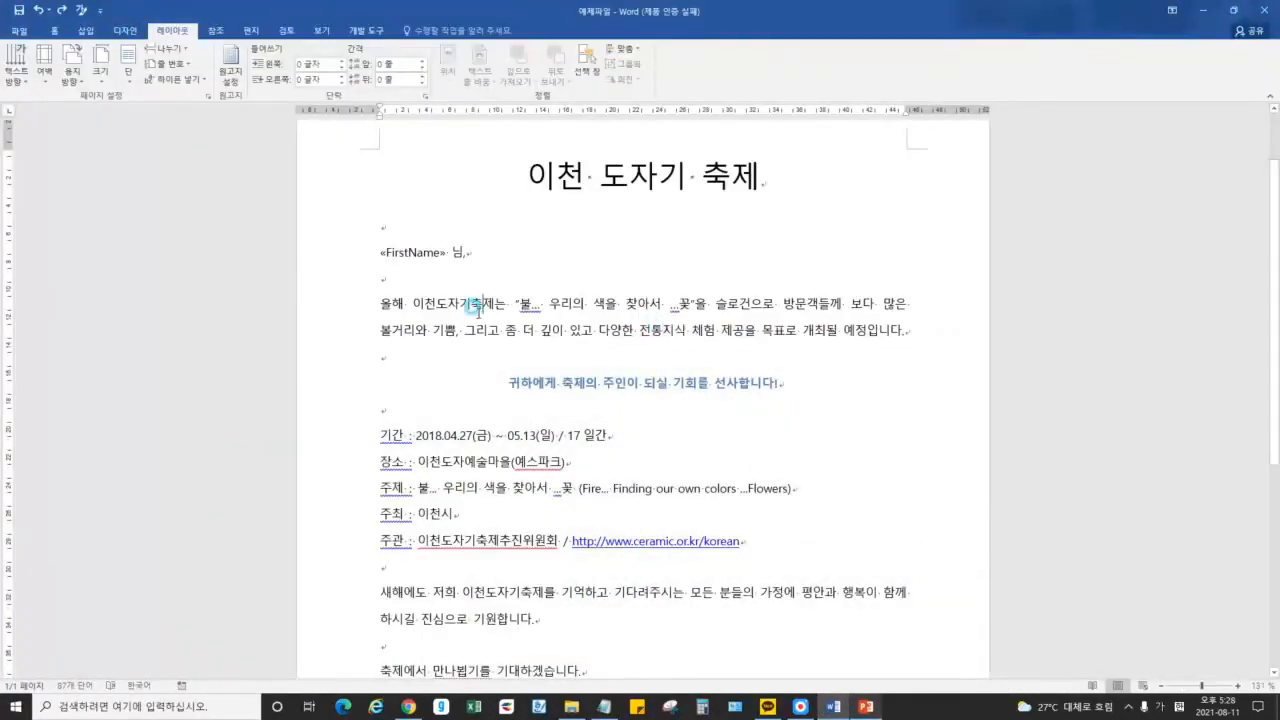
pyautogui.scroll(2, 587, 325)
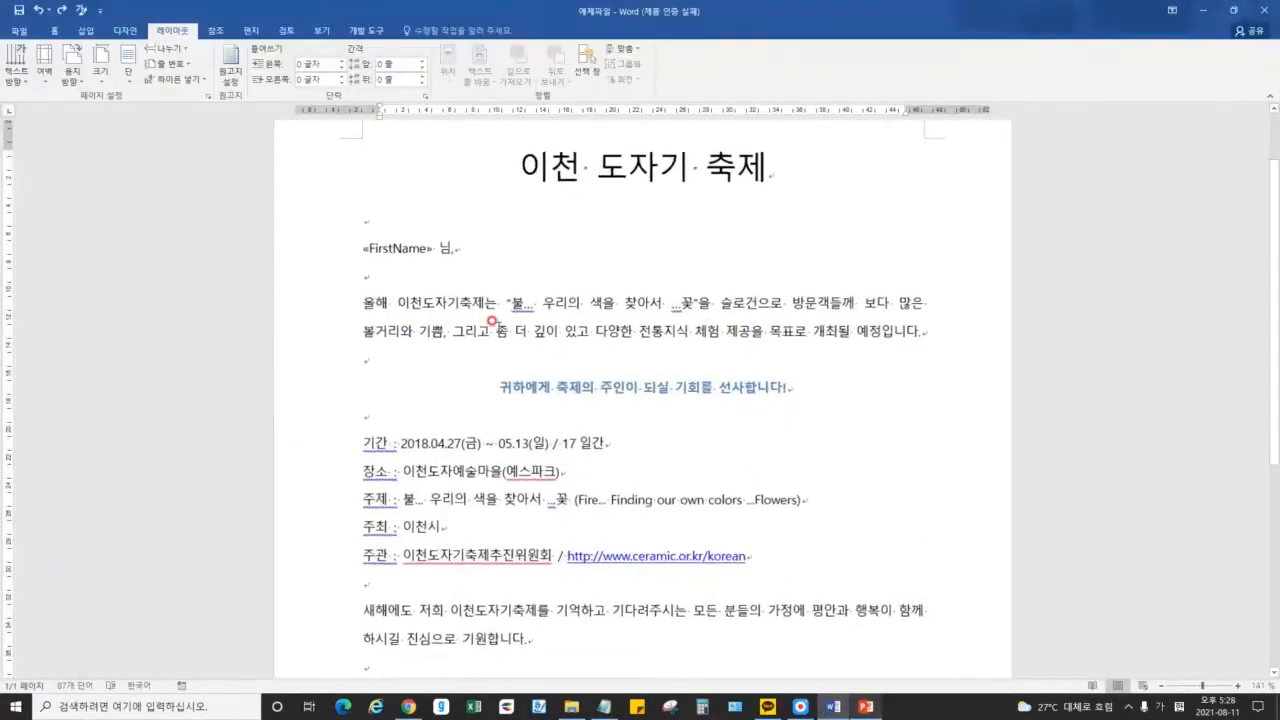
pyautogui.click(605, 705)
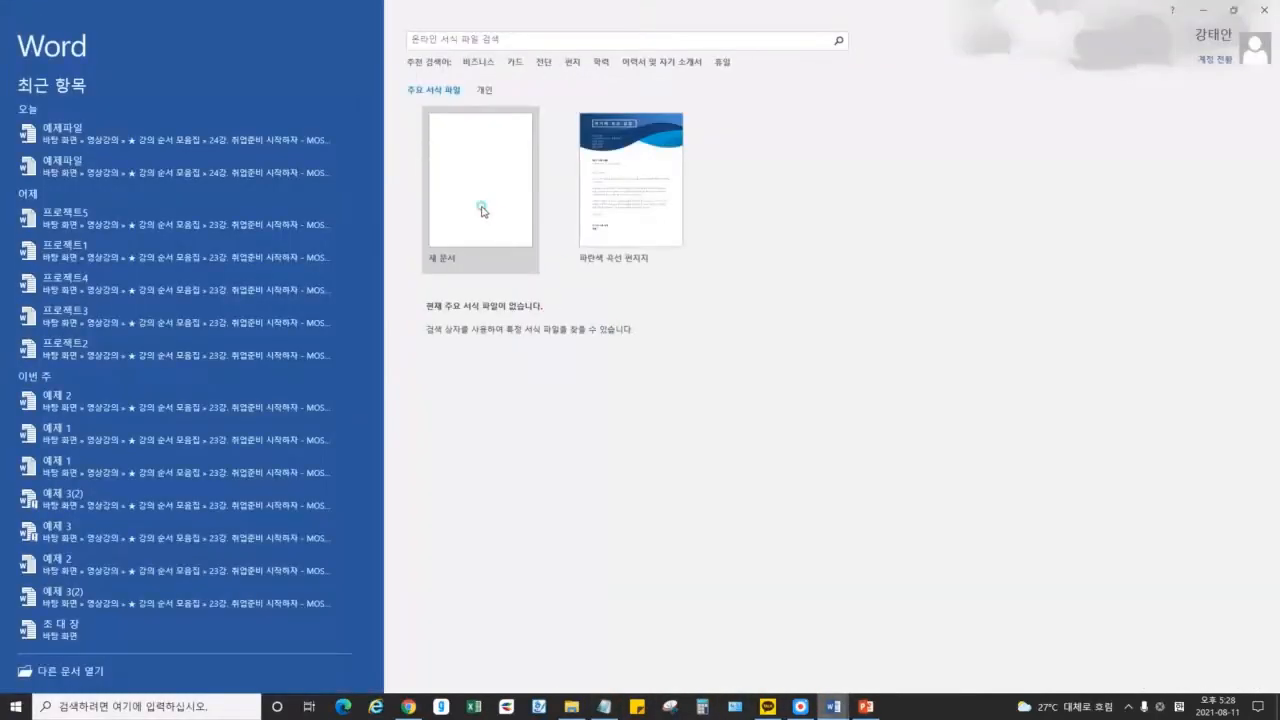
# In a blank document, type the heading 애국가 and the un-numbered line '동해물과 백두산이 마르고 닳도록...'
pyautogui.click(481, 210)
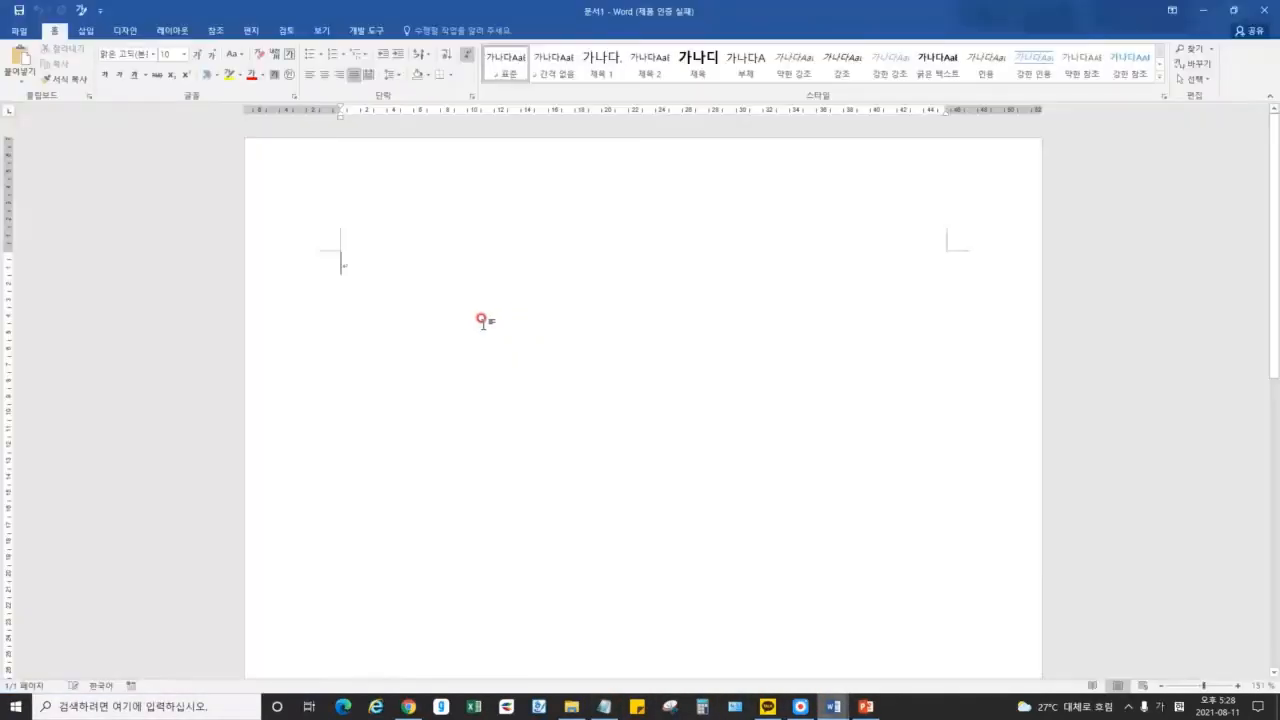
pyautogui.write('애국가')
pyautogui.press('Return')
pyautogui.press('Return')
pyautogui.write('1절. 동ㅎㅐㅁ')
pyautogui.press('BackSpace')
pyautogui.press('BackSpace')
pyautogui.press('BackSpace')
pyautogui.press('BackSpace')
pyautogui.press('BackSpace')
pyautogui.press('BackSpace')
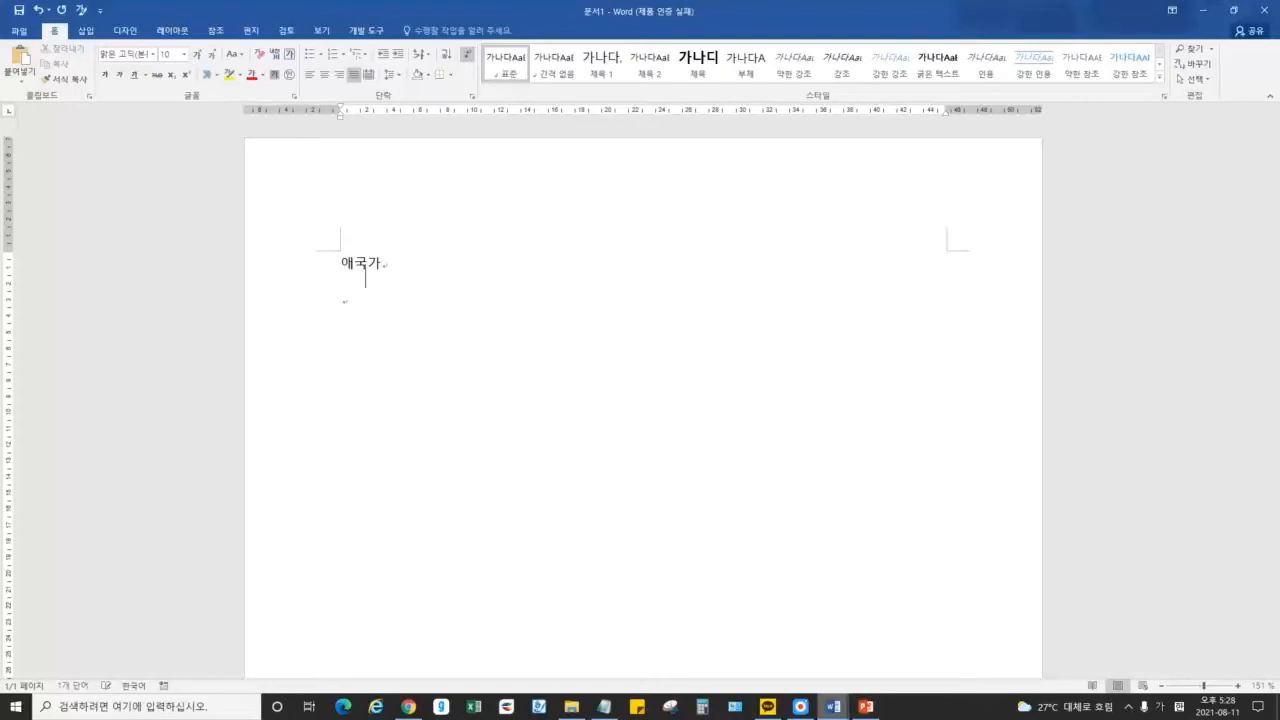
pyautogui.write('동해물과 ㅂㅐㄱㄷㅜㅅㅏㄴ이 마르고 달')
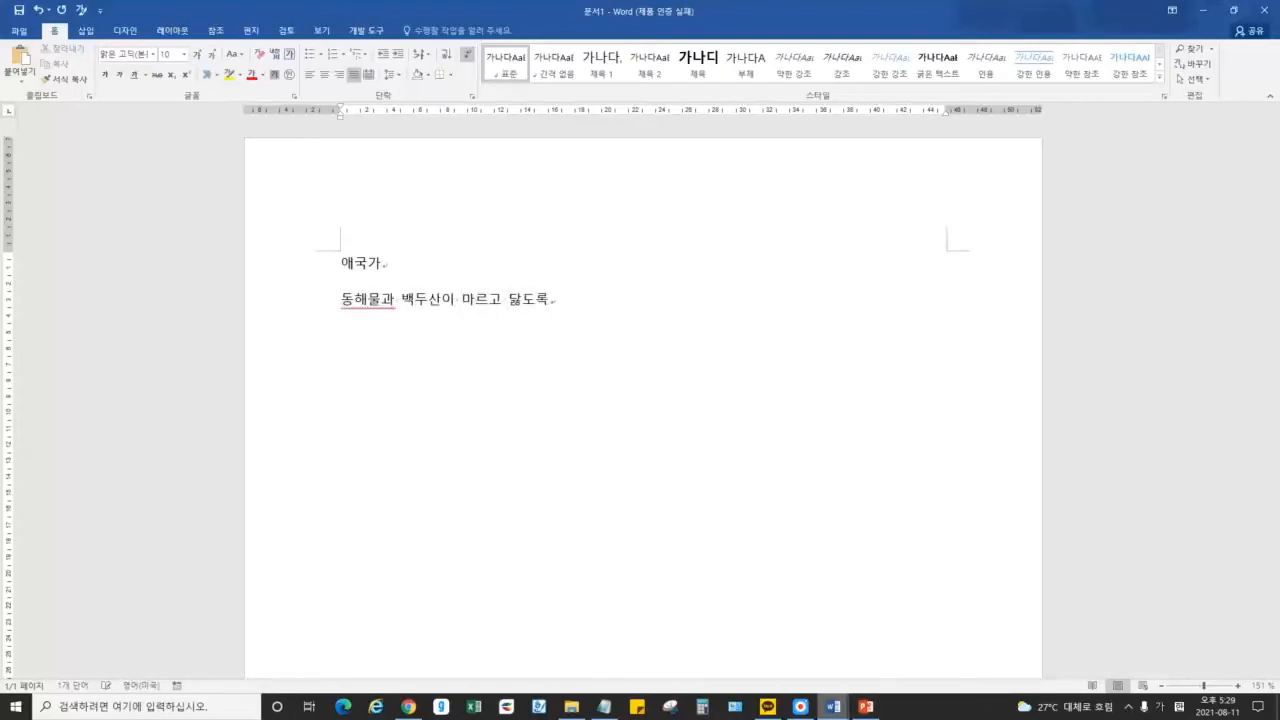
pyautogui.click(462, 298)
pyautogui.click(580, 303)
pyautogui.moveTo(574, 302)
pyautogui.mouseDown()
pyautogui.moveTo(597, 305)
pyautogui.moveTo(572, 302)
pyautogui.mouseUp()
pyautogui.click(577, 302)
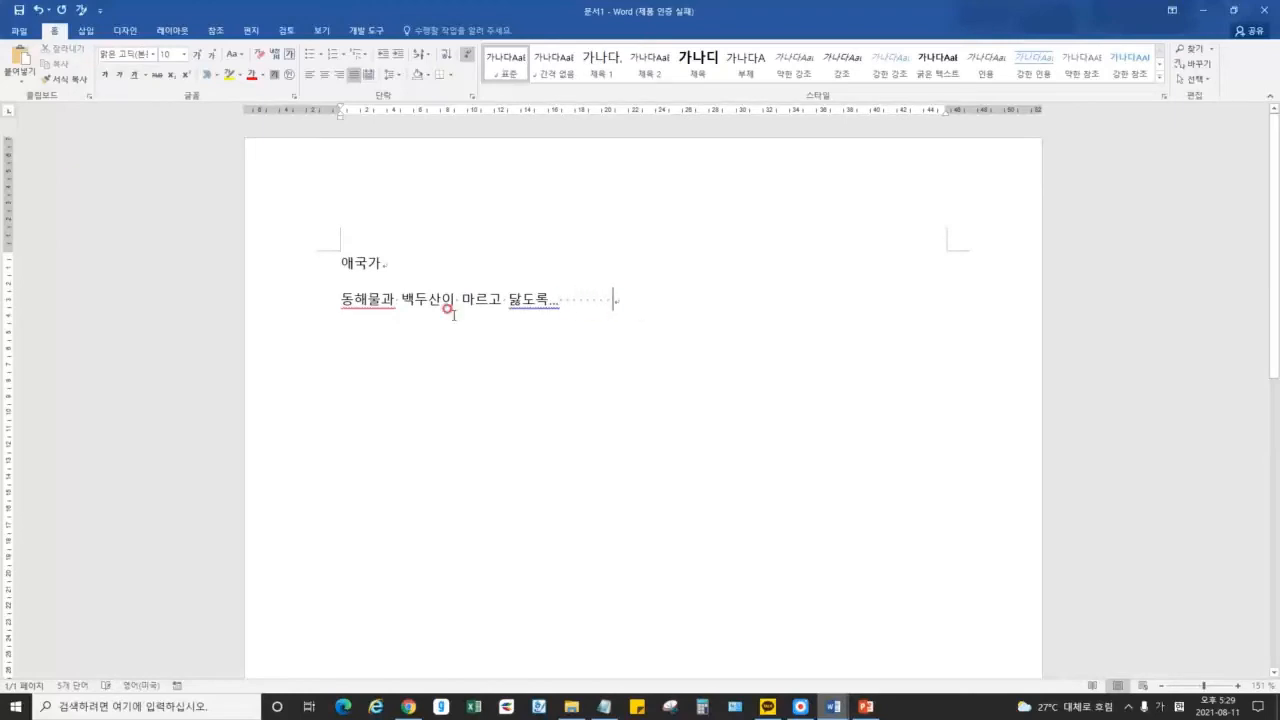
# Replace 백두산 with 한라산 and delete '르고 ' so line two reads '동해물과 한라산이 마닳도록...'
pyautogui.moveTo(438, 300); pyautogui.dragTo(401, 302)
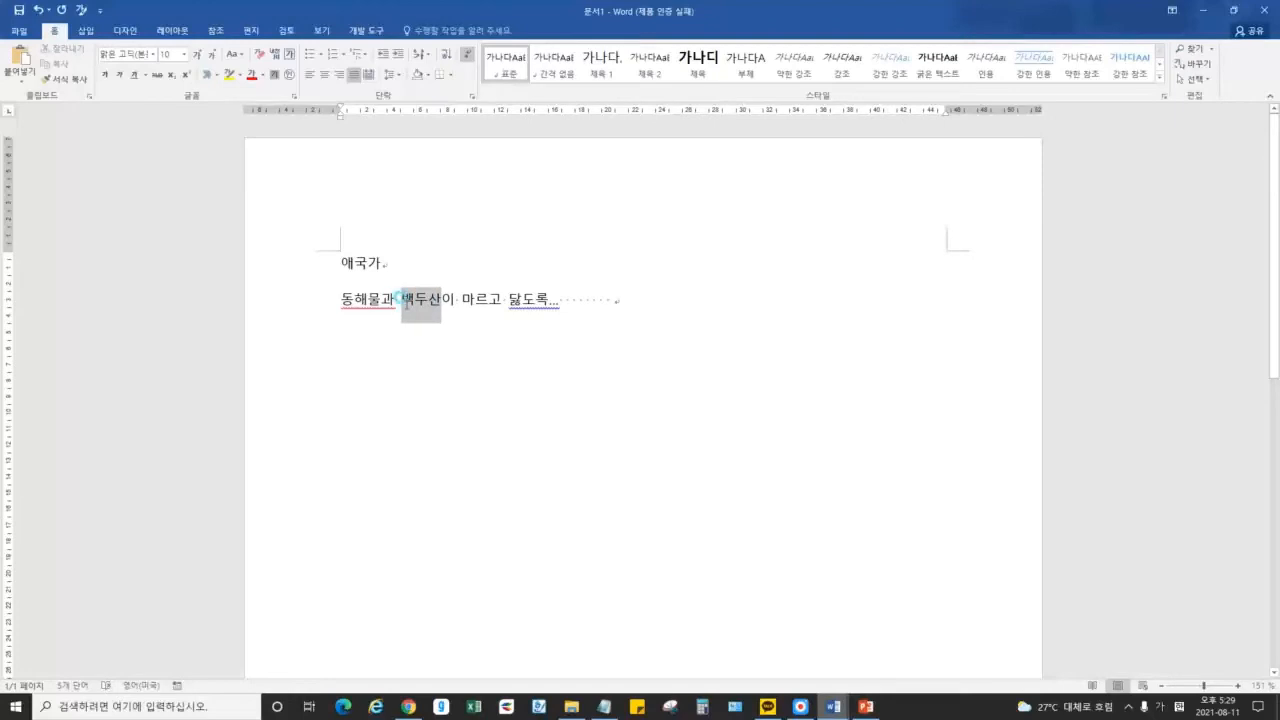
pyautogui.write('한라산')
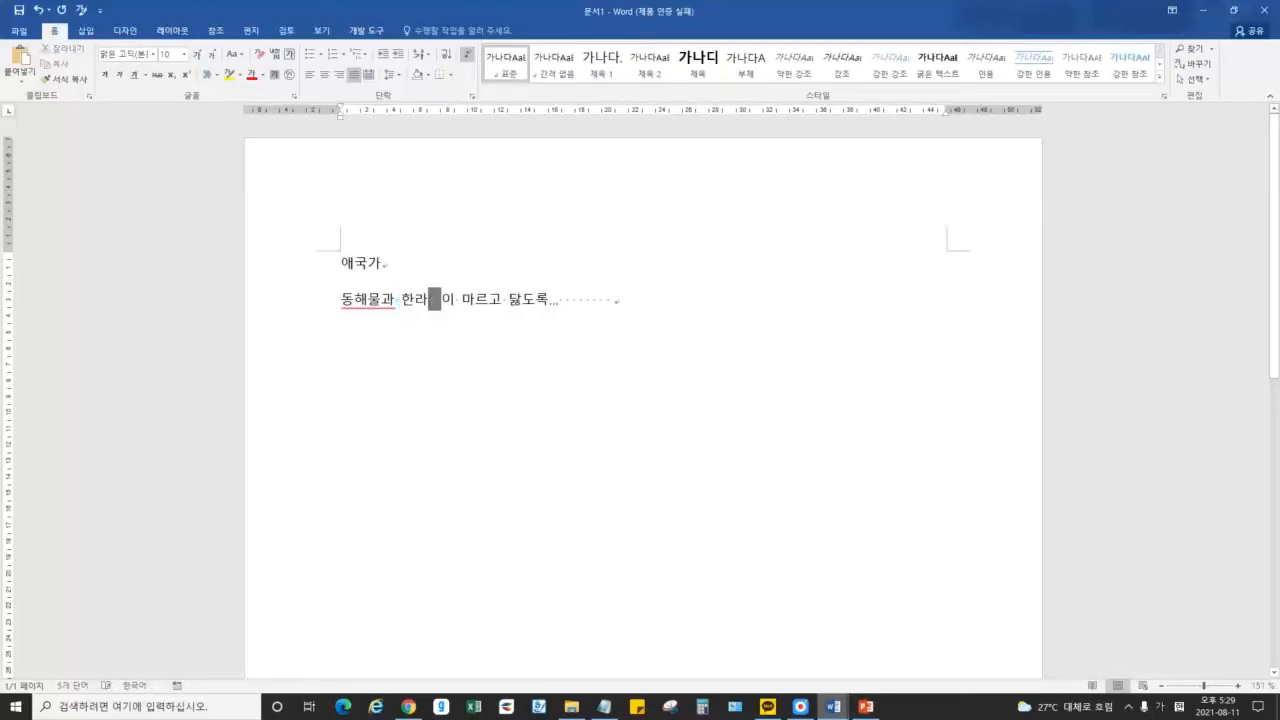
pyautogui.click(494, 300)
pyautogui.write('ㅇㅇㅇㅇㅇ')
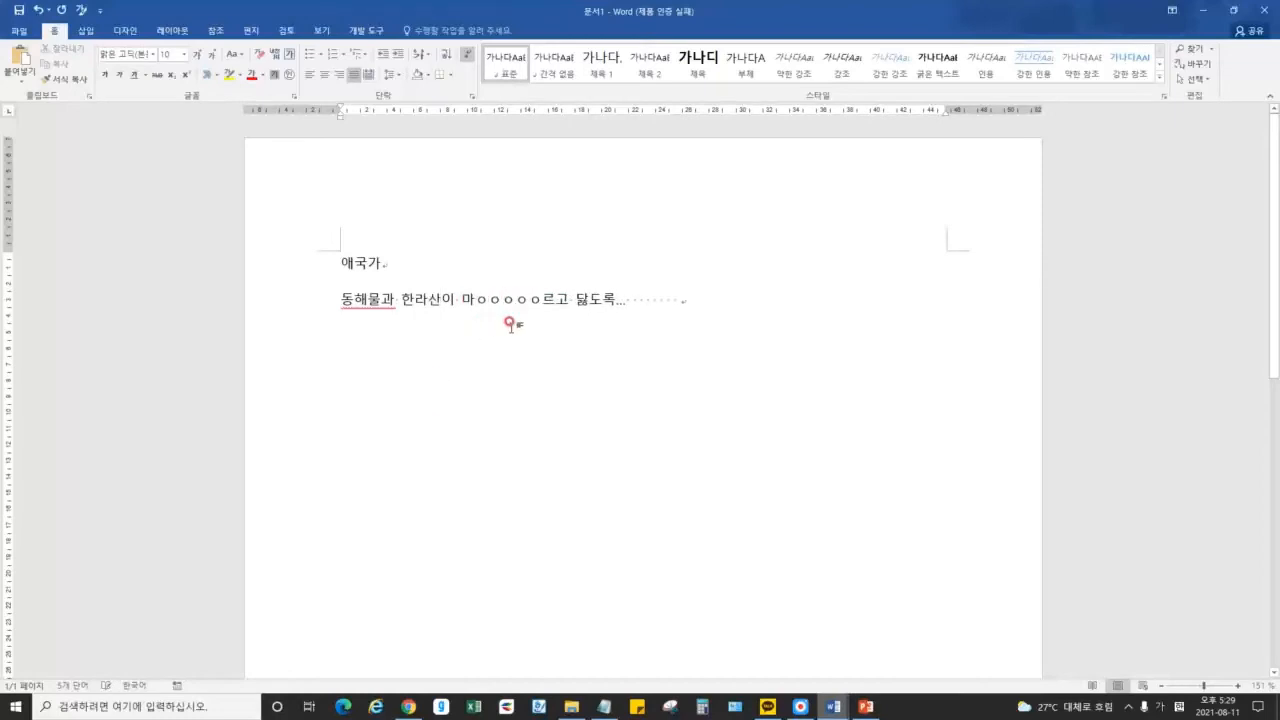
pyautogui.click(533, 298)
pyautogui.press('BackSpace')
pyautogui.press('BackSpace')
pyautogui.press('BackSpace')
pyautogui.press('BackSpace')
pyautogui.press('BackSpace')
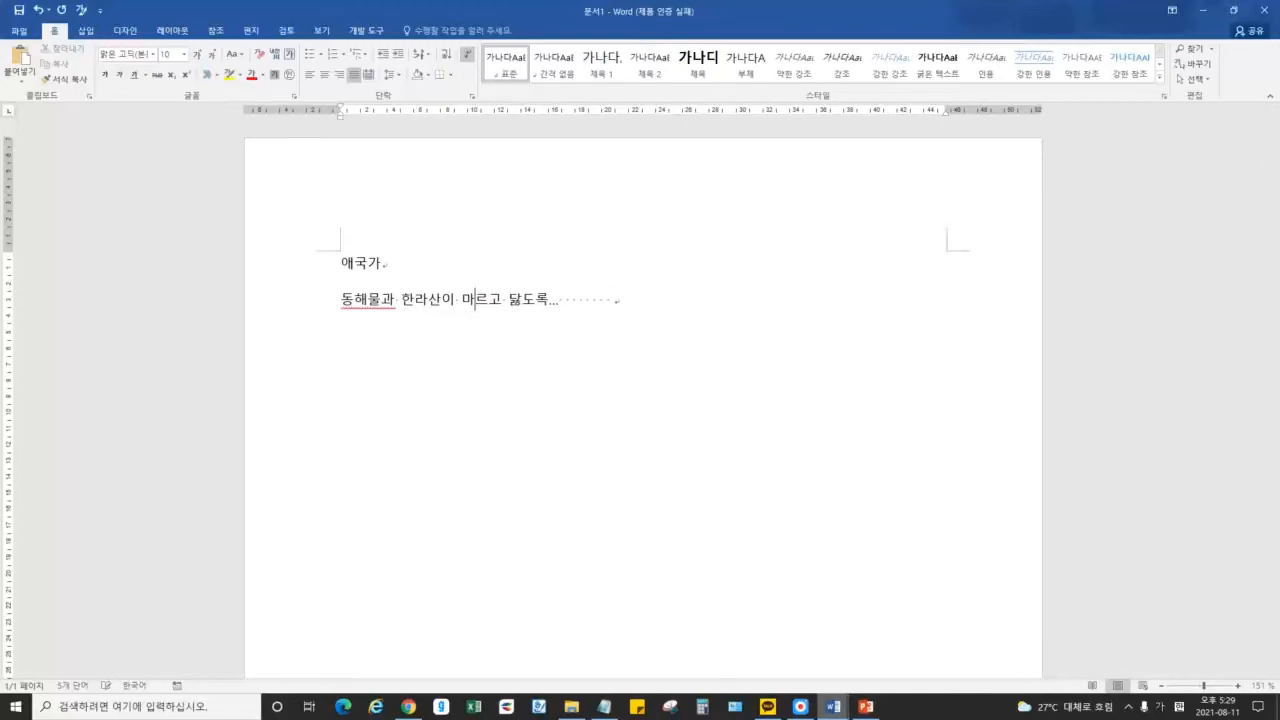
pyautogui.press('Delete')
pyautogui.press('Delete')
pyautogui.press('Delete')
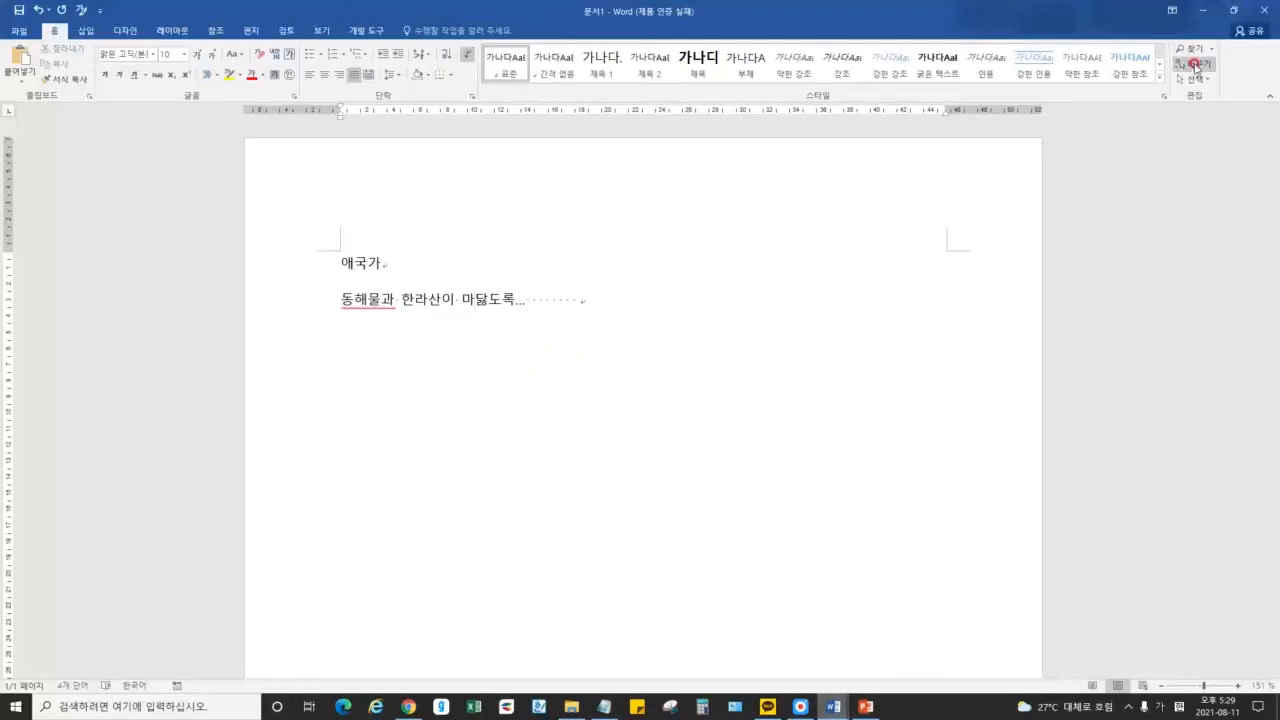
pyautogui.click(566, 304)
pyautogui.moveTo(602, 309); pyautogui.dragTo(373, 275)
pyautogui.click(629, 336)
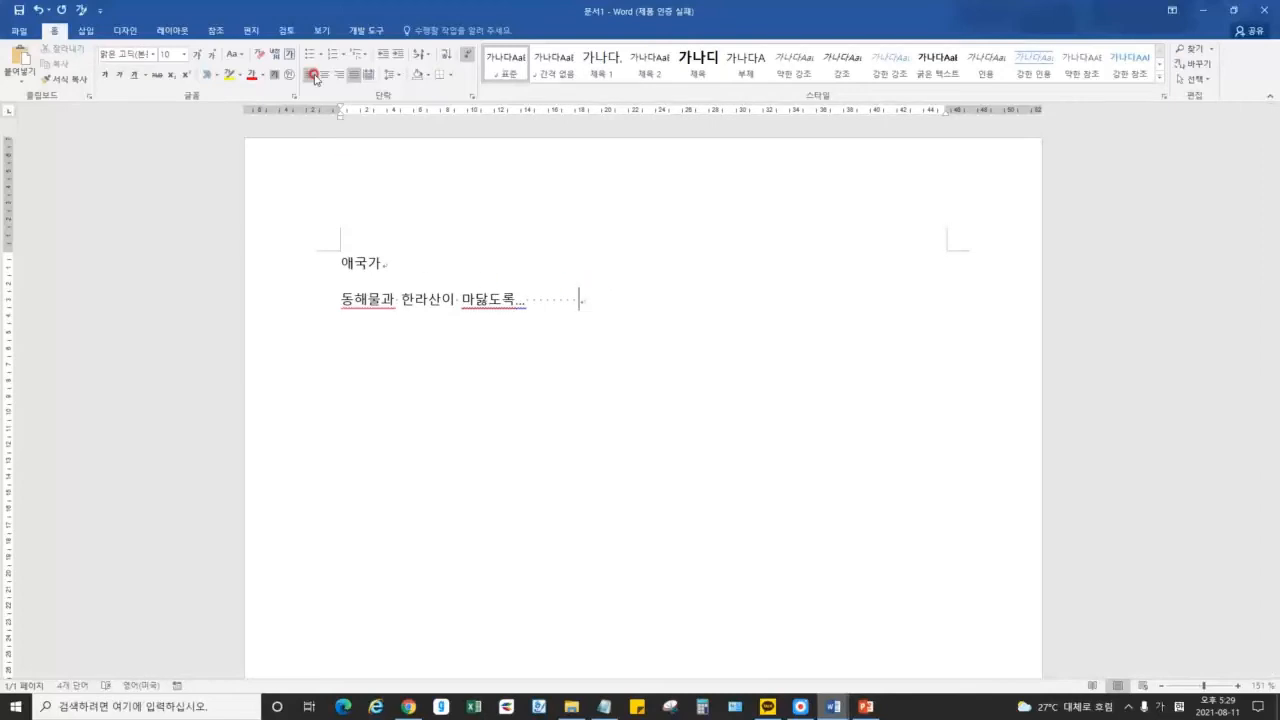
# Add note 3 listing four alignments: 양쪽정렬(기본), 왼쪽정렬, 오른쪽정렬, 가운데정렬
pyautogui.click(604, 706)
pyautogui.press('Return')
pyautogui.write('3. 텍')
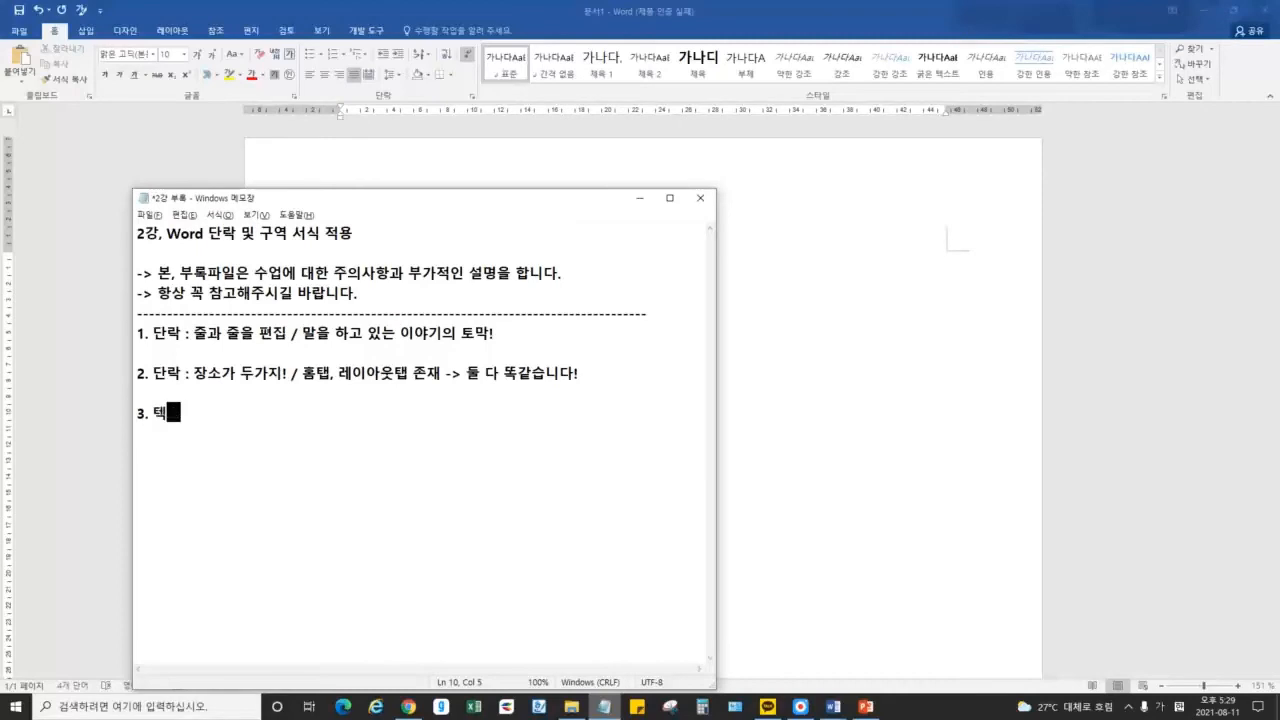
pyautogui.write('스트 편집 - 글자의 정렬 : ')
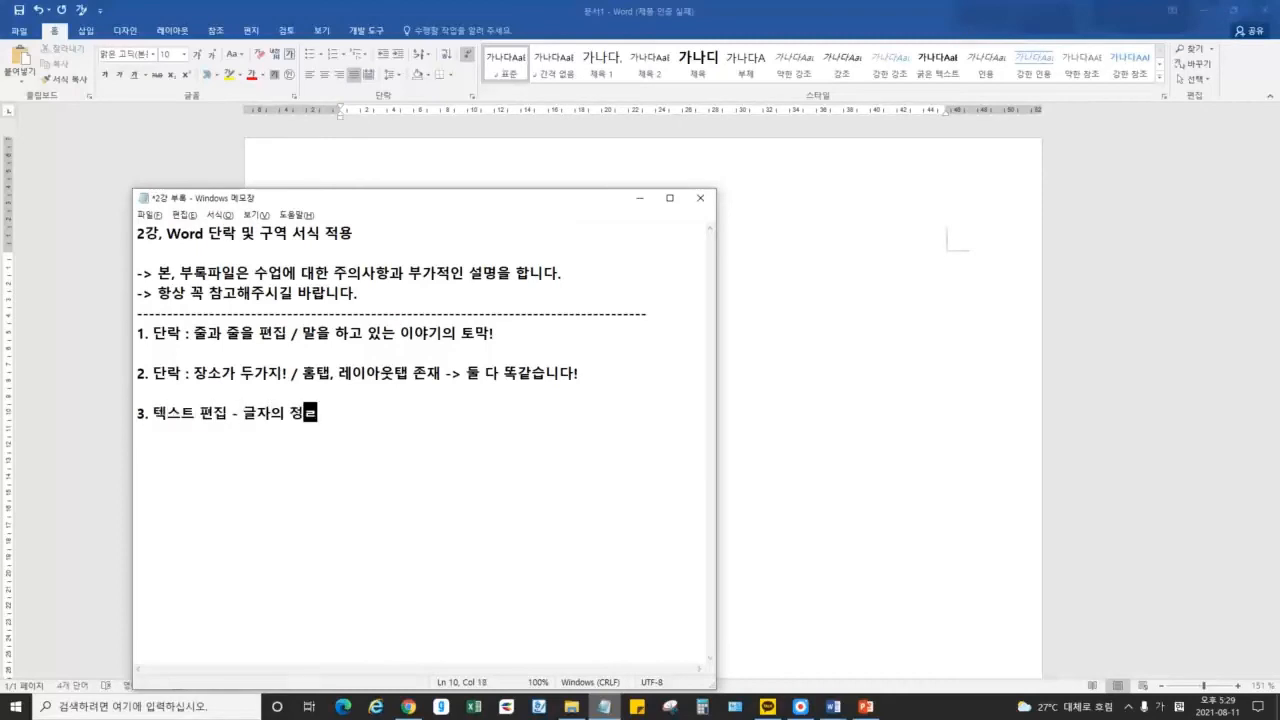
pyautogui.write('가지 : 양쪽정렬(기본)')
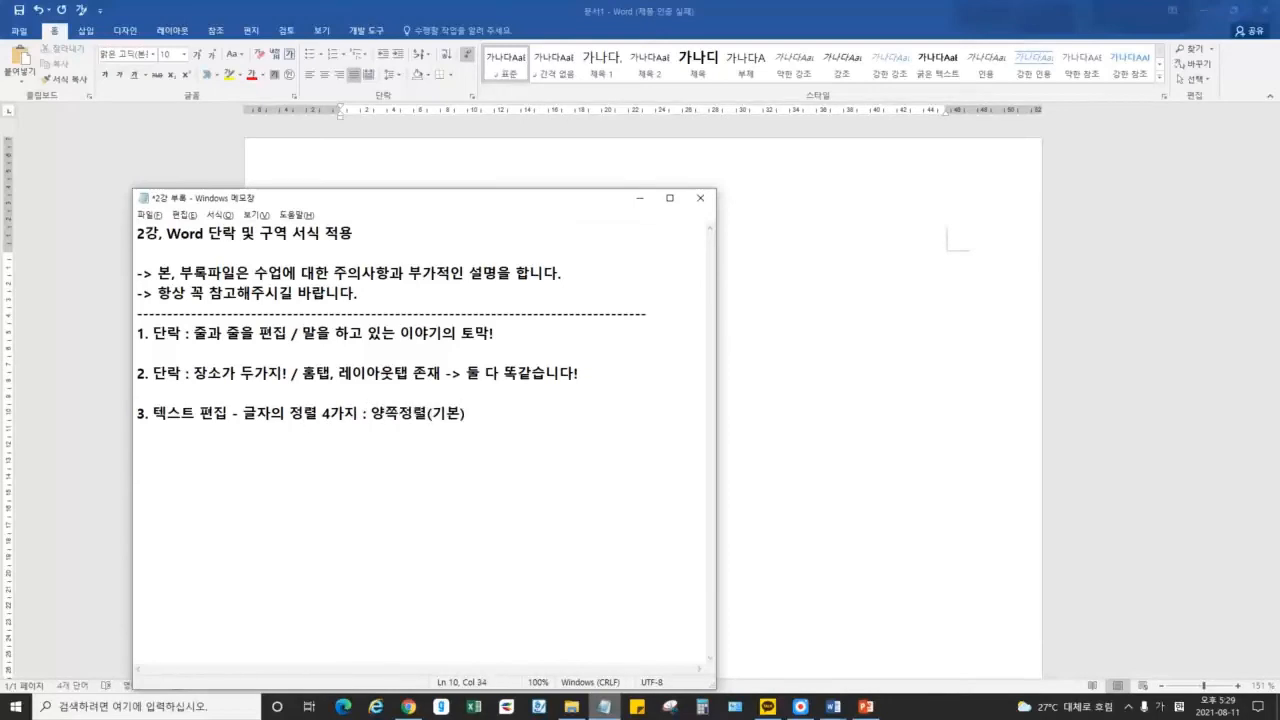
pyautogui.write(', 왼쪽정렬, 오른')
pyautogui.write('쪽정렬, 가운데정렬')
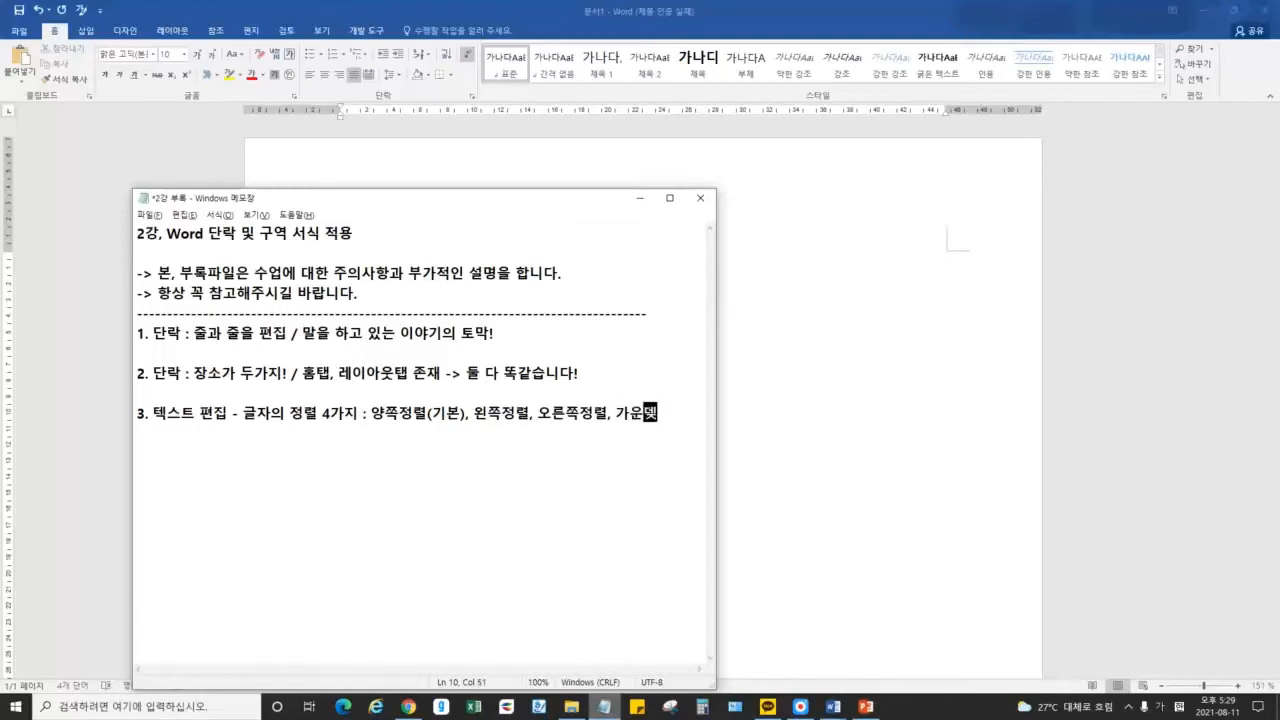
pyautogui.click(632, 433)
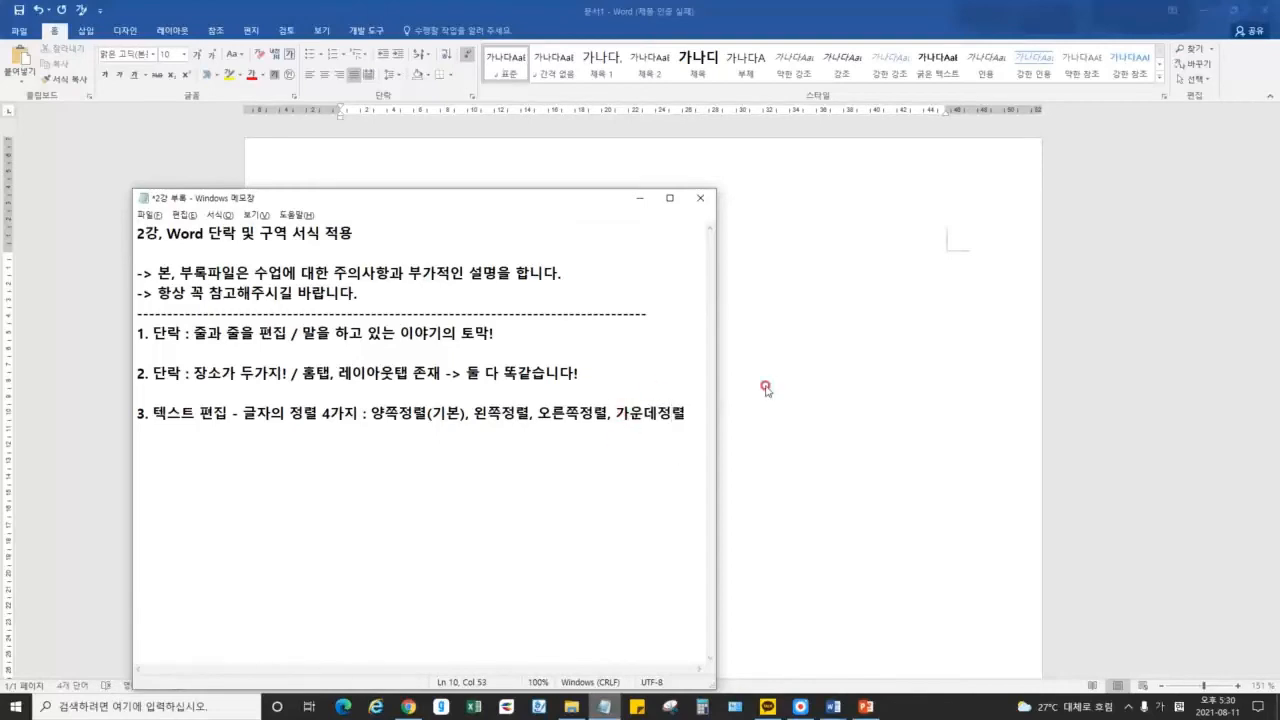
pyautogui.click(640, 198)
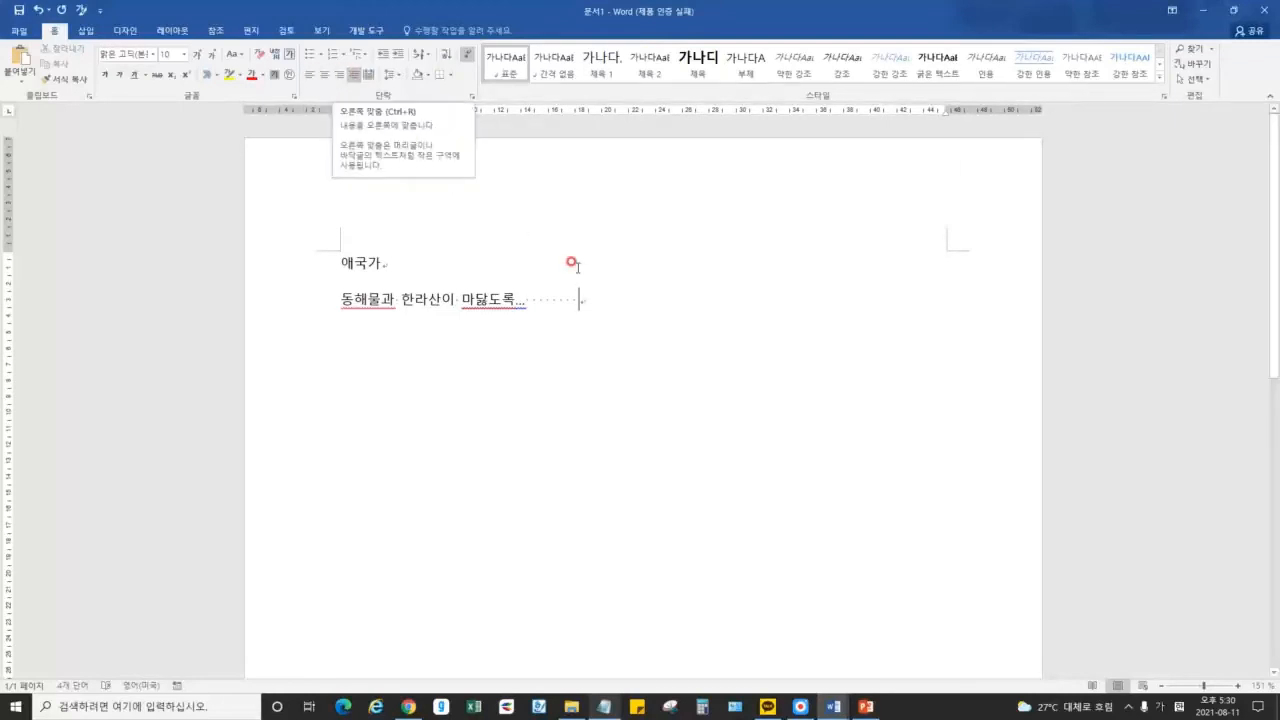
# Select the line '동해물과 한라산이 마닳도록...' in 문서1
pyautogui.click(490, 298)
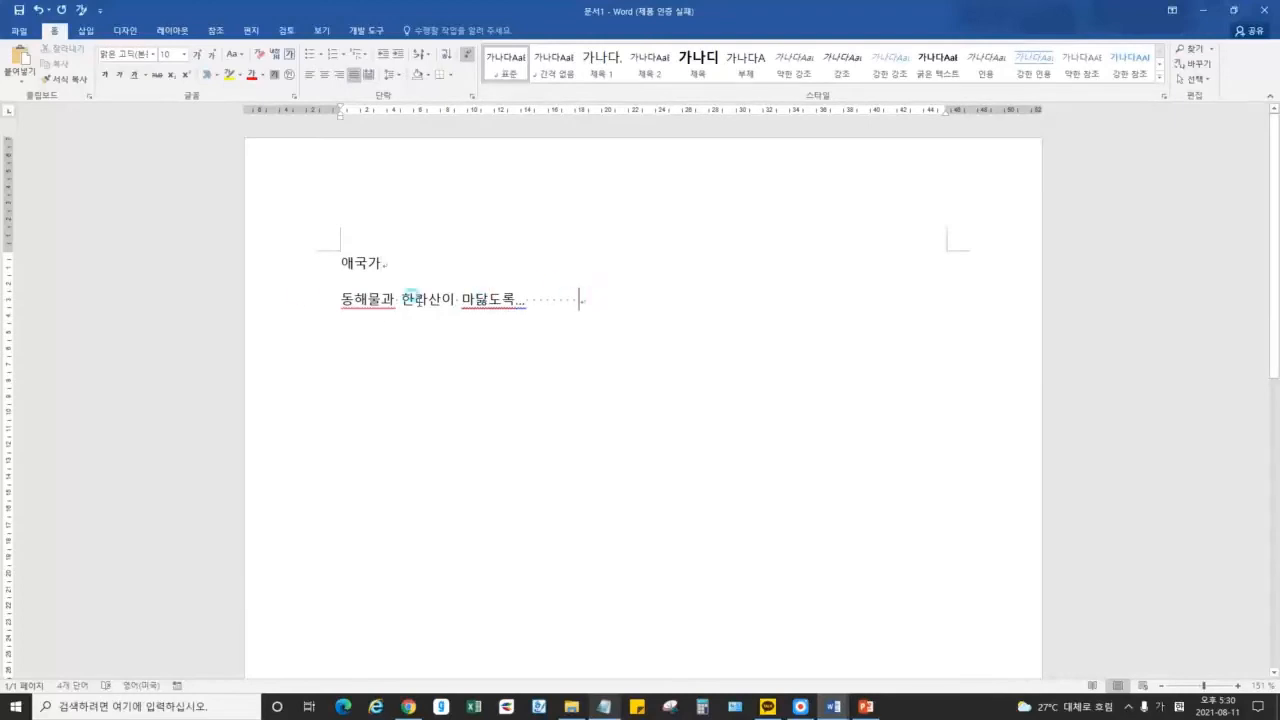
pyautogui.click(300, 294)
pyautogui.click(340, 298)
pyautogui.moveTo(706, 304); pyautogui.dragTo(808, 298)
pyautogui.moveTo(343, 266); pyautogui.dragTo(776, 240)
pyautogui.click(776, 240)
pyautogui.click(396, 300)
pyautogui.moveTo(344, 300); pyautogui.dragTo(594, 298)
# Try left, justified and right alignment, then centre the line and switch to 예제파일
pyautogui.click(310, 75)
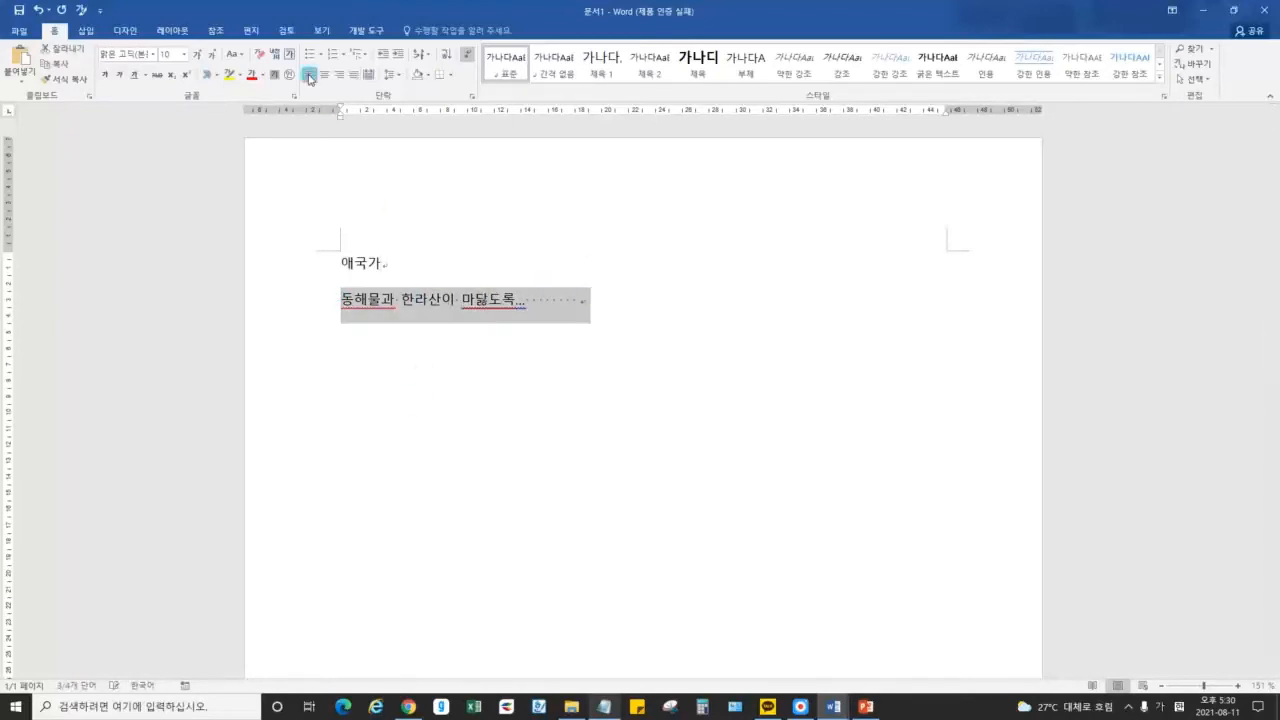
pyautogui.click(355, 75)
pyautogui.click(340, 75)
pyautogui.click(914, 323)
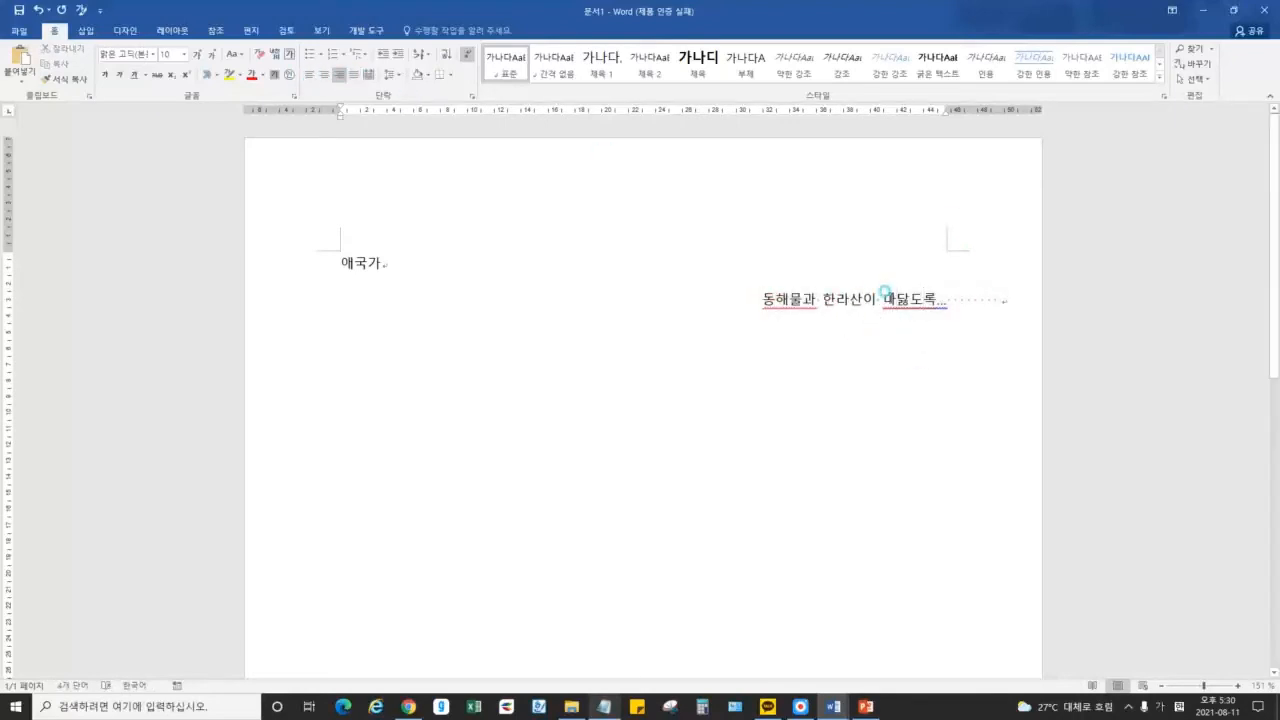
pyautogui.click(324, 75)
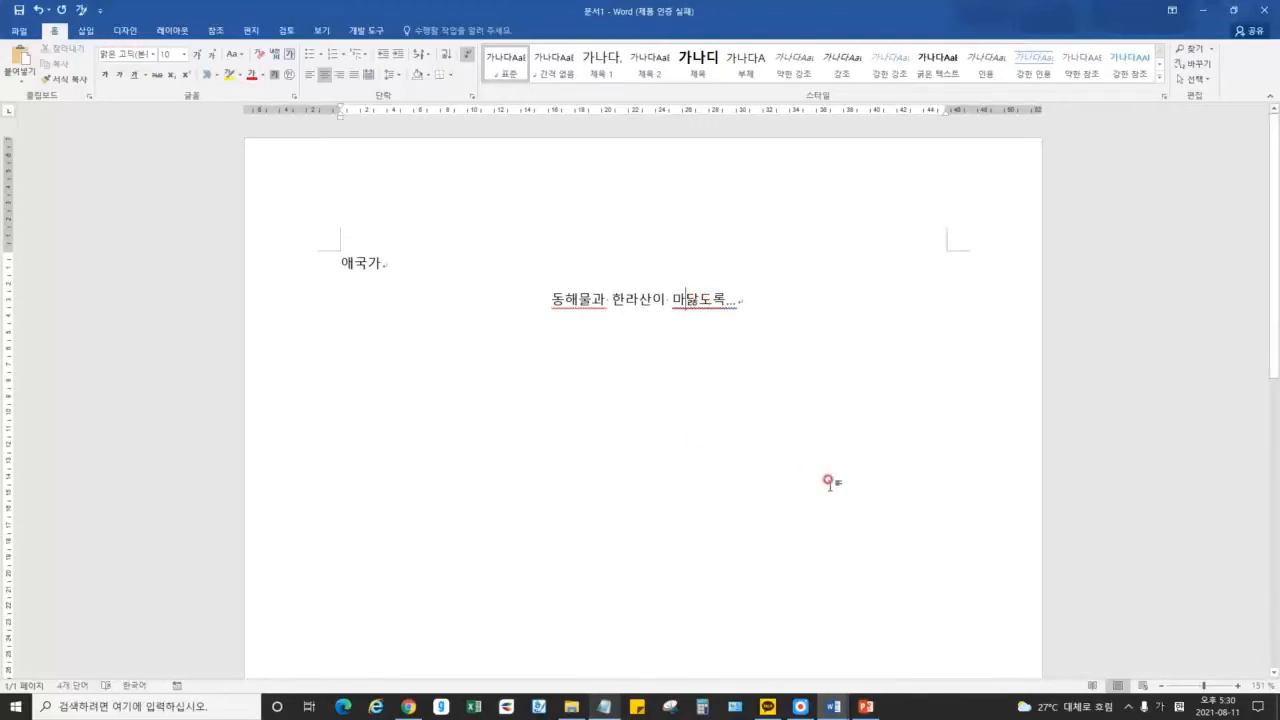
pyautogui.moveTo(832, 706)
pyautogui.click(760, 640)
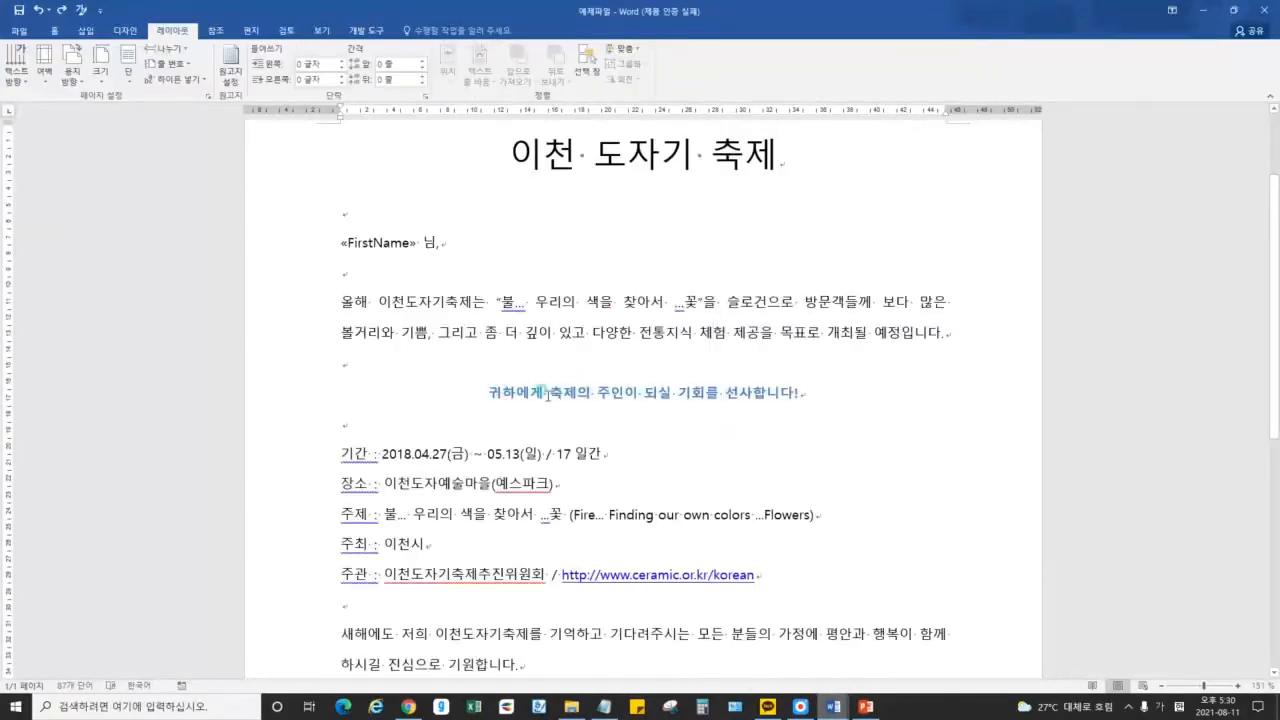
# Browse the festival letter's slogan, body, 주관 and sign-off lines with the Home tab shown
pyautogui.moveTo(490, 393); pyautogui.dragTo(815, 393)
pyautogui.click(640, 399)
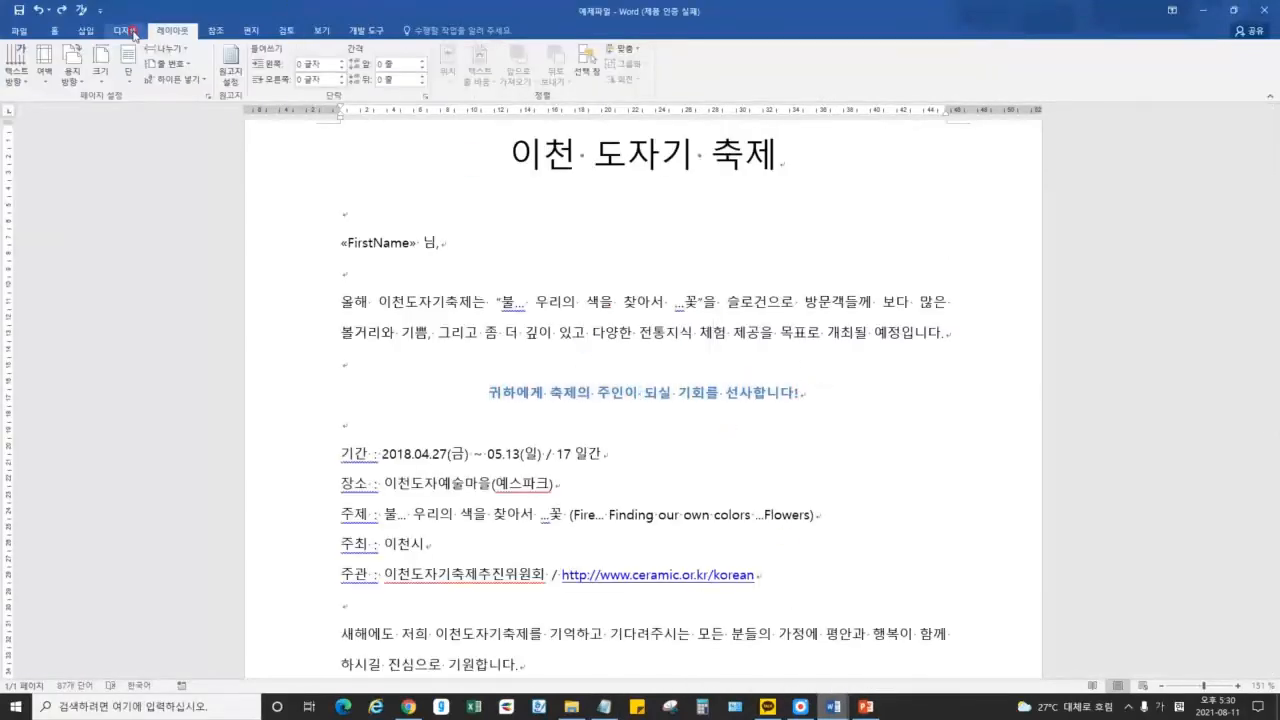
pyautogui.click(52, 31)
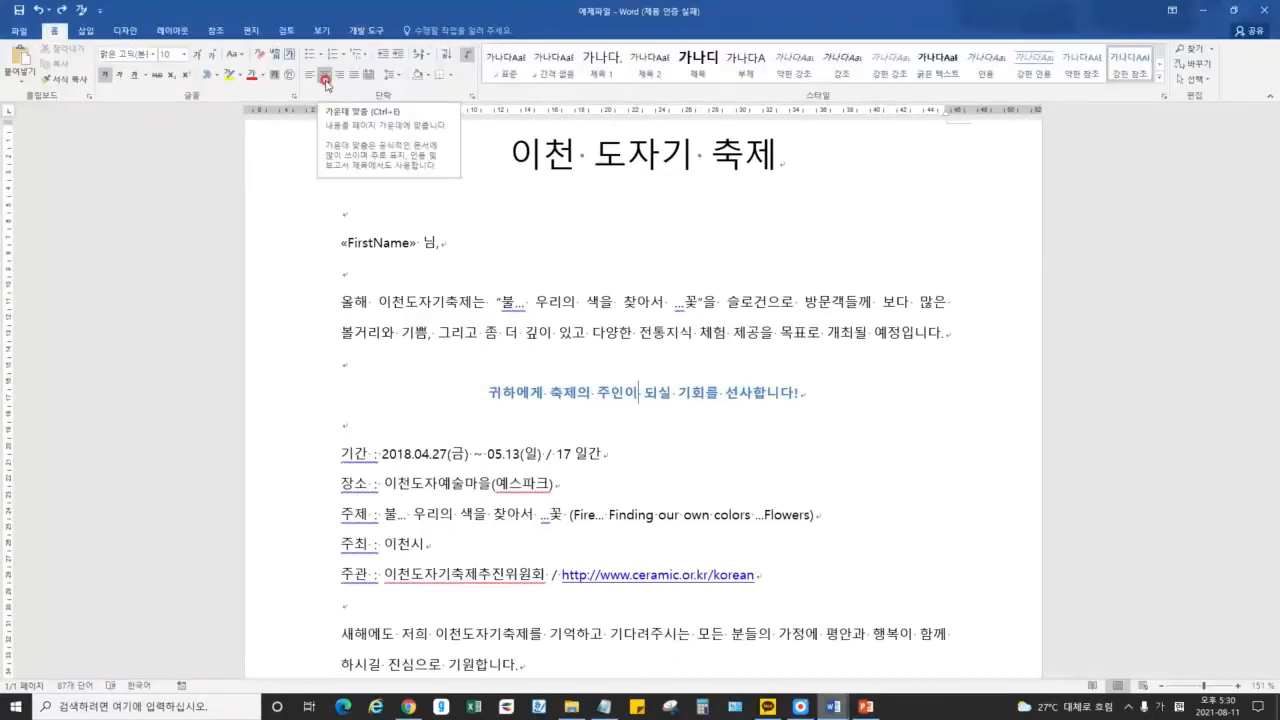
pyautogui.click(434, 305)
pyautogui.moveTo(435, 312); pyautogui.dragTo(433, 326)
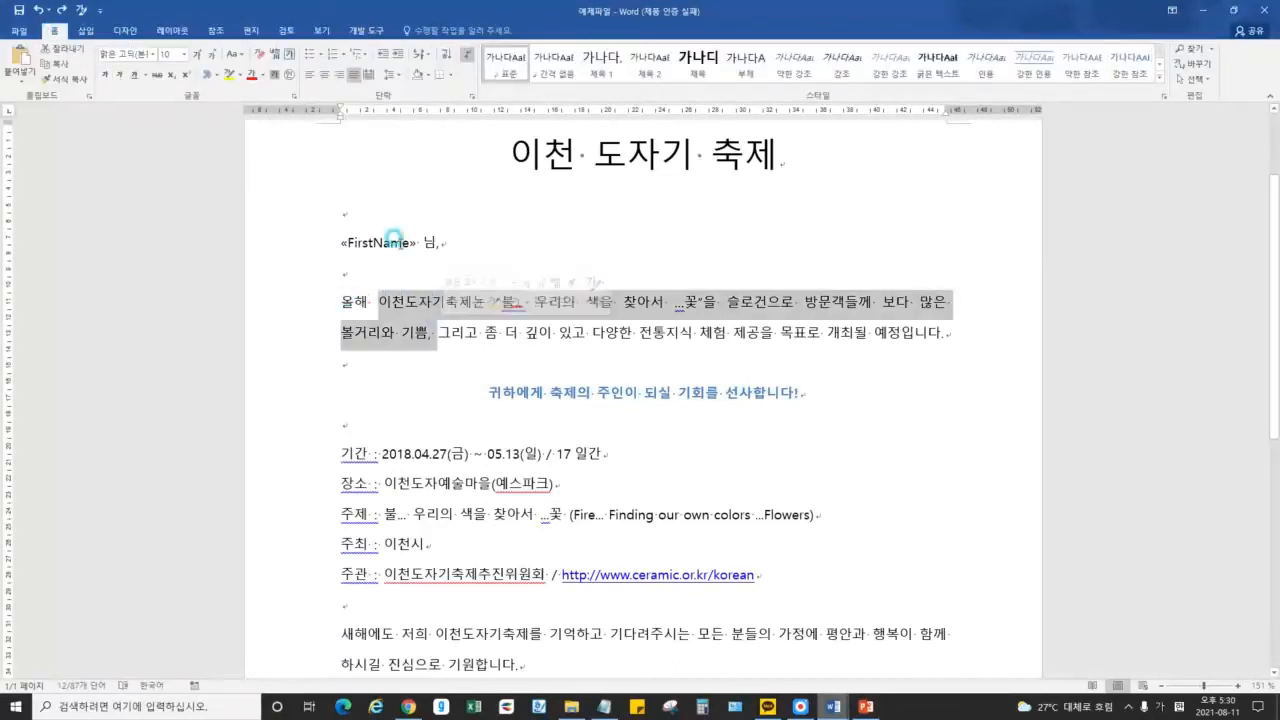
pyautogui.click(396, 243)
pyautogui.click(417, 309)
pyautogui.scroll(-2, 418, 310)
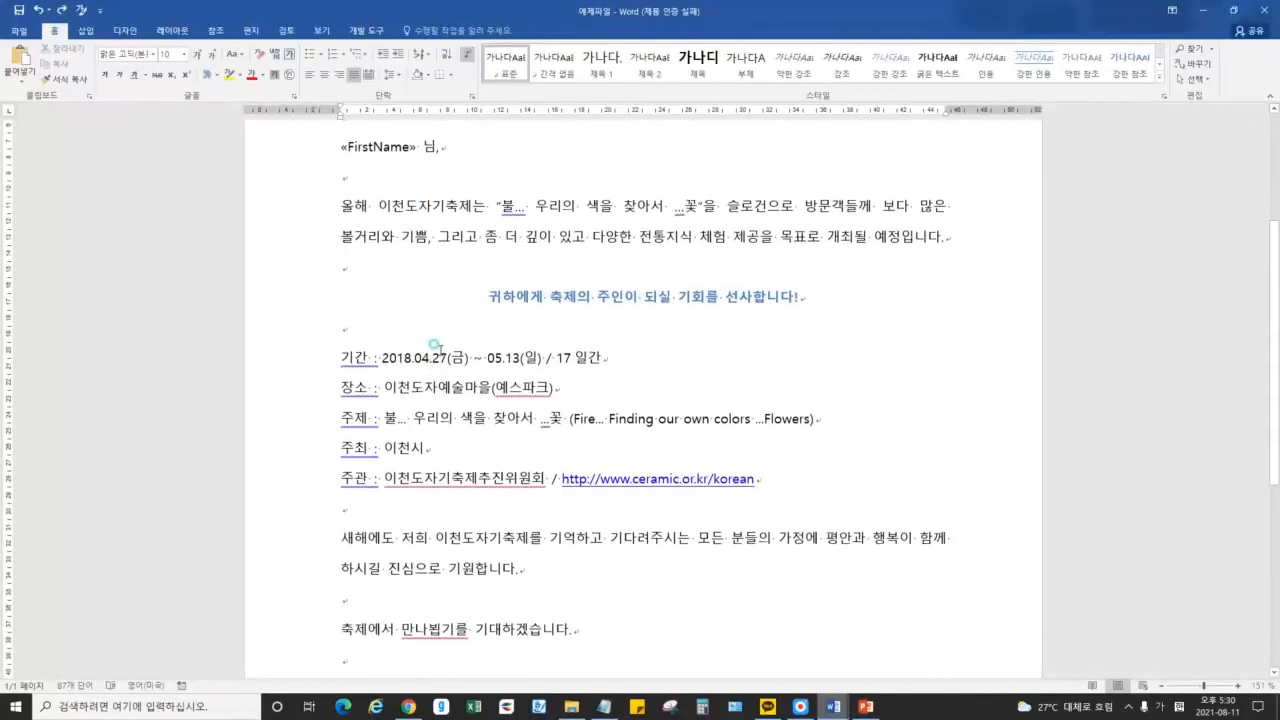
pyautogui.click(452, 480)
pyautogui.scroll(-1, 449, 487)
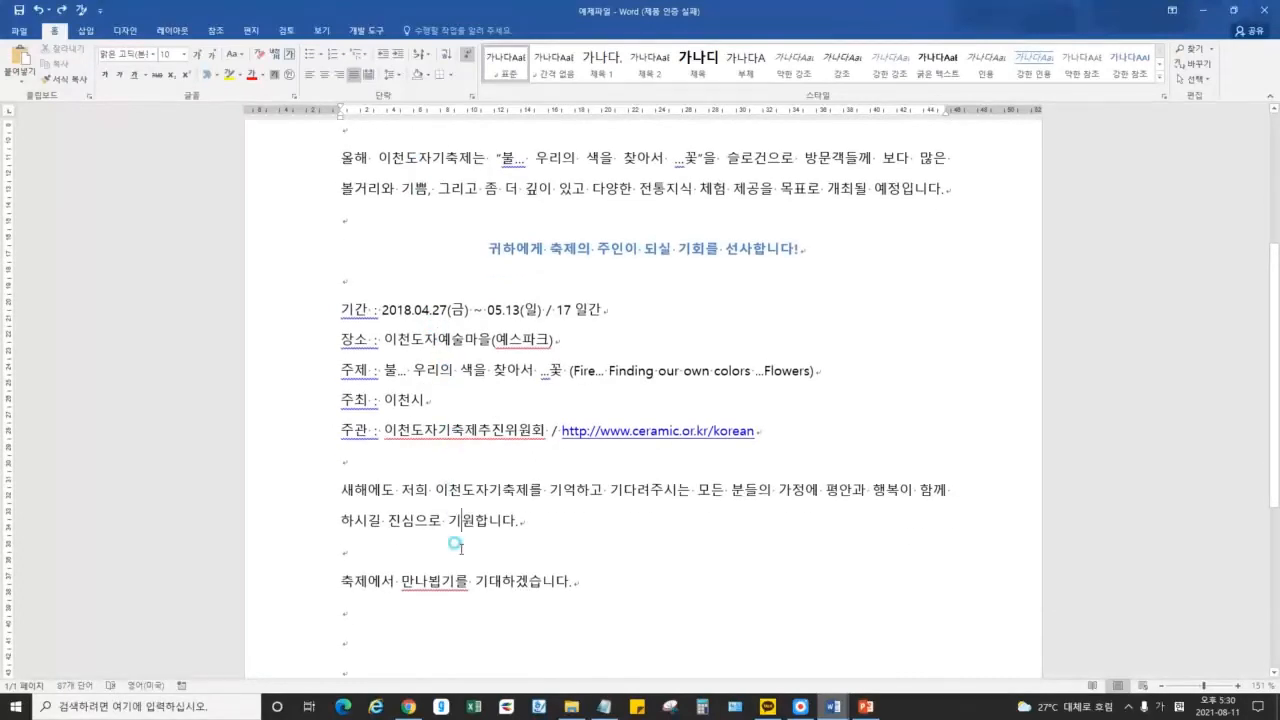
pyautogui.scroll(-3, 651, 543)
pyautogui.click(653, 463)
pyautogui.scroll(1, 655, 465)
pyautogui.scroll(6, 655, 466)
# In 문서1, apply distributed alignment to the second line, then undo it
pyautogui.moveTo(834, 706)
pyautogui.click(914, 655)
pyautogui.press('Home')
pyautogui.click(366, 74)
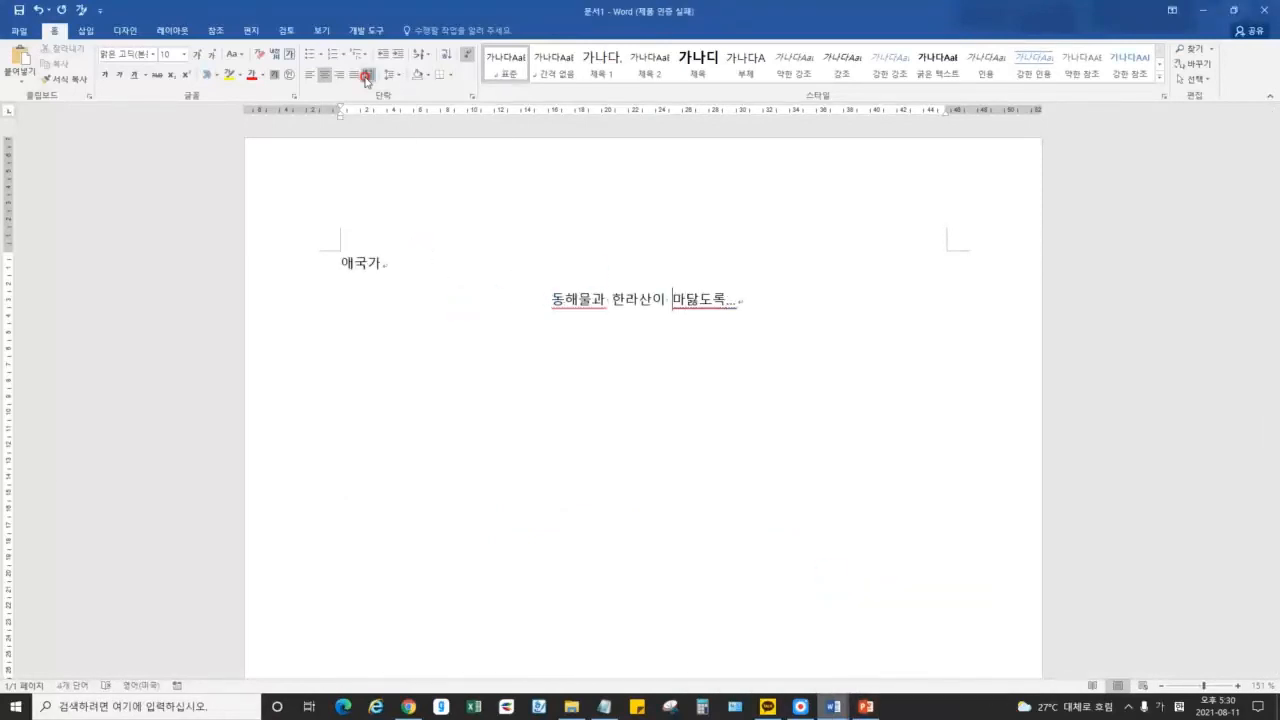
pyautogui.click(366, 76)
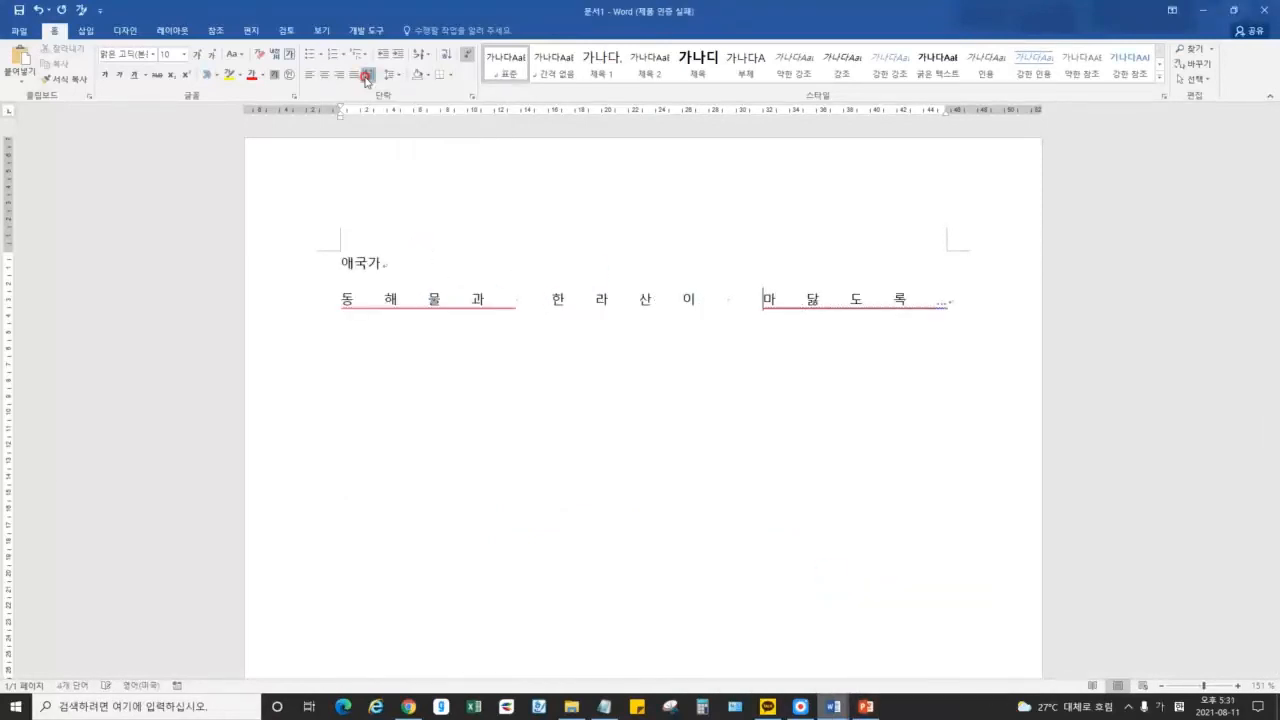
pyautogui.hotkey('ctrl', 'z')
pyautogui.click(608, 293)
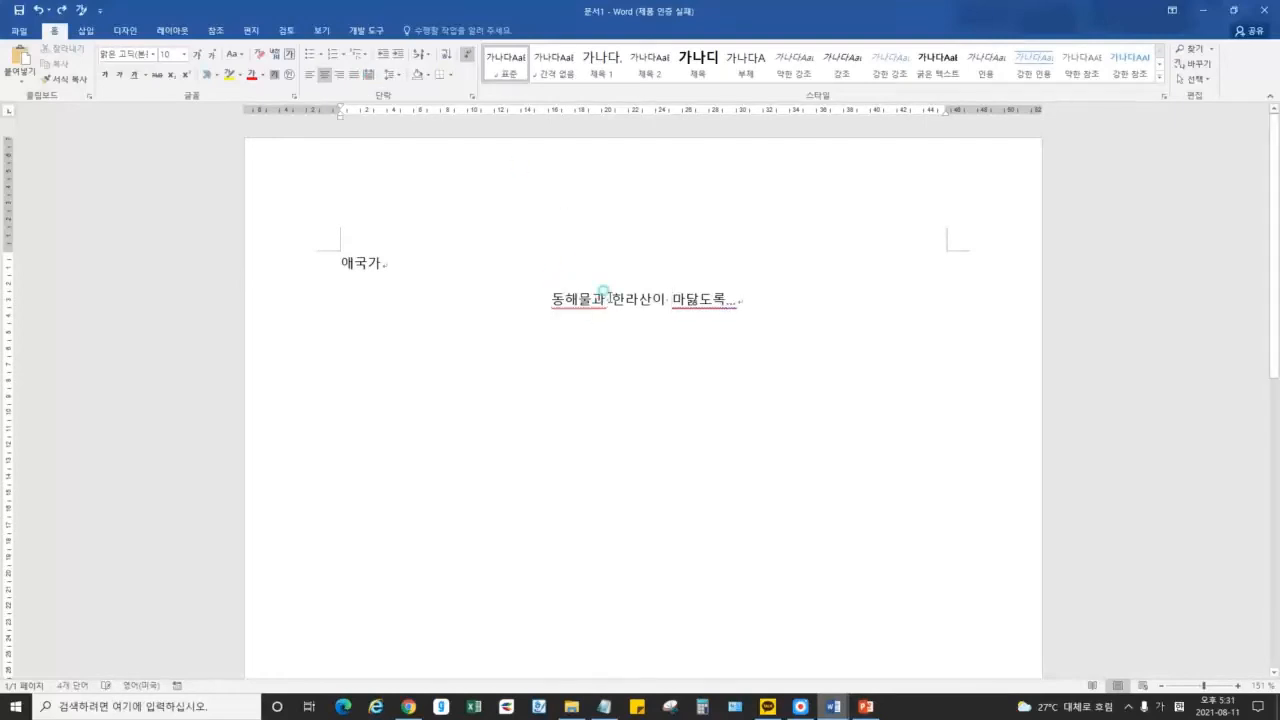
pyautogui.click(801, 707)
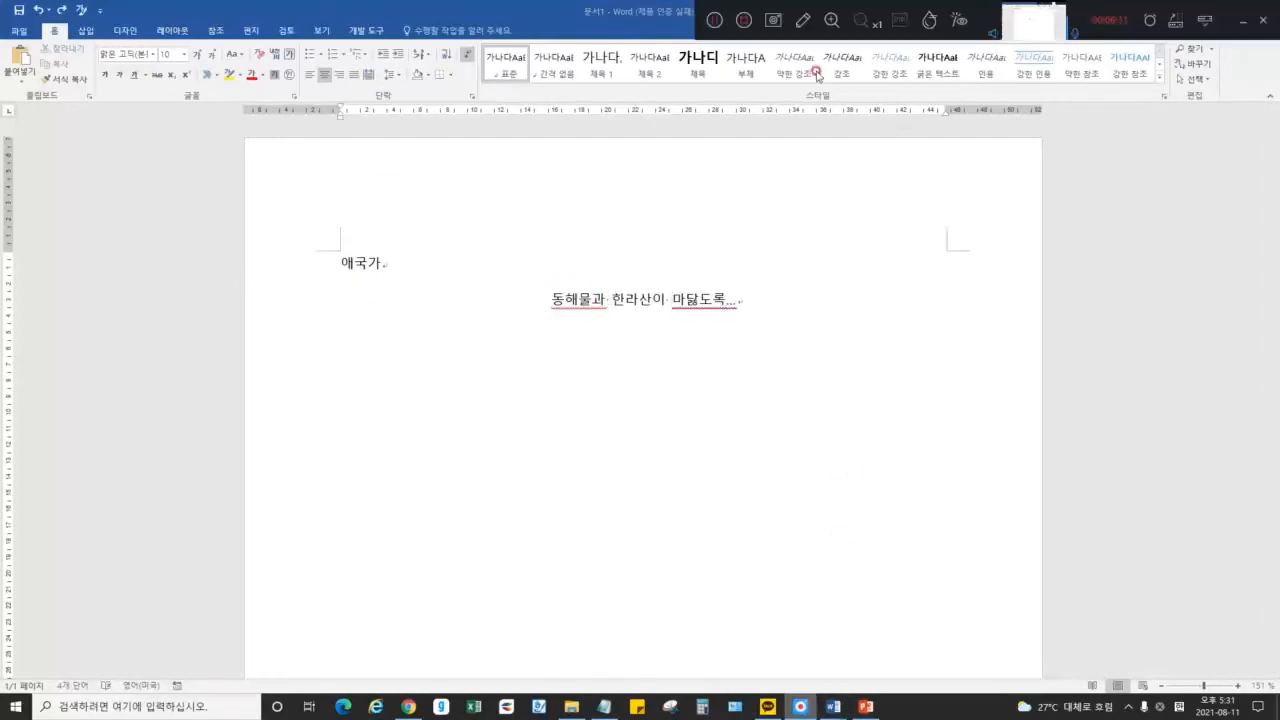
pyautogui.click(802, 20)
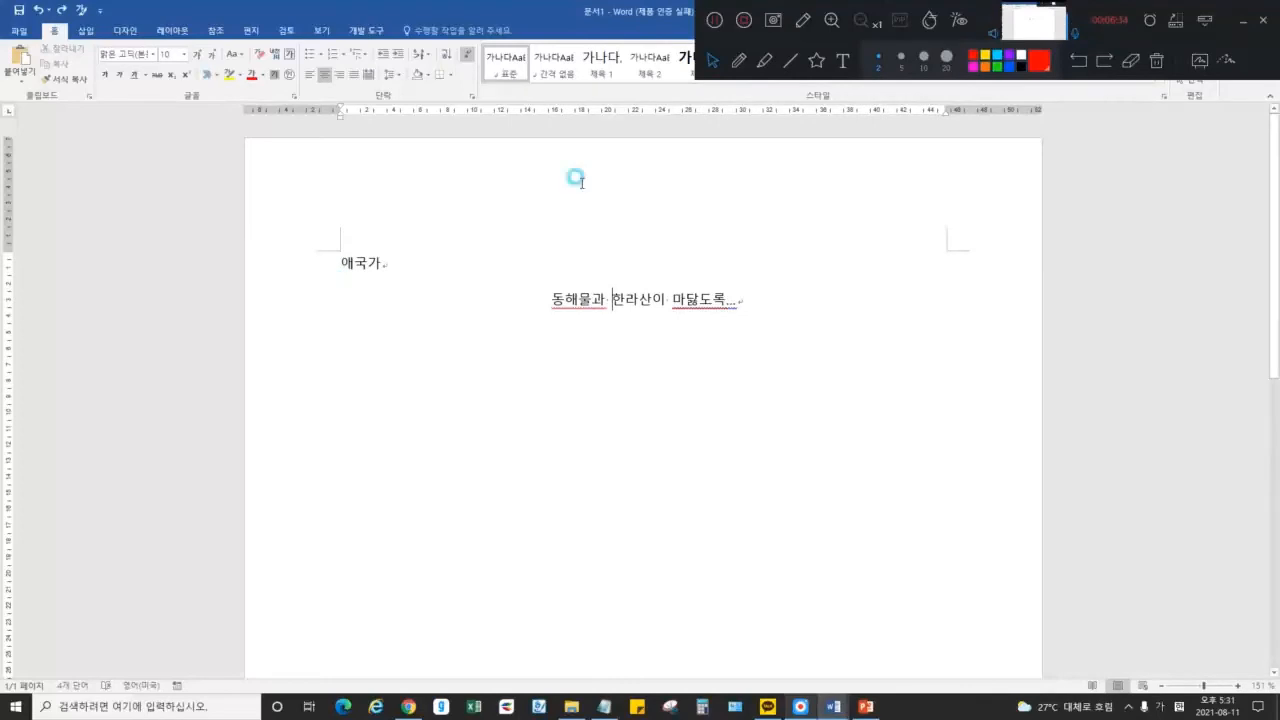
pyautogui.moveTo(342, 247); pyautogui.dragTo(347, 352)
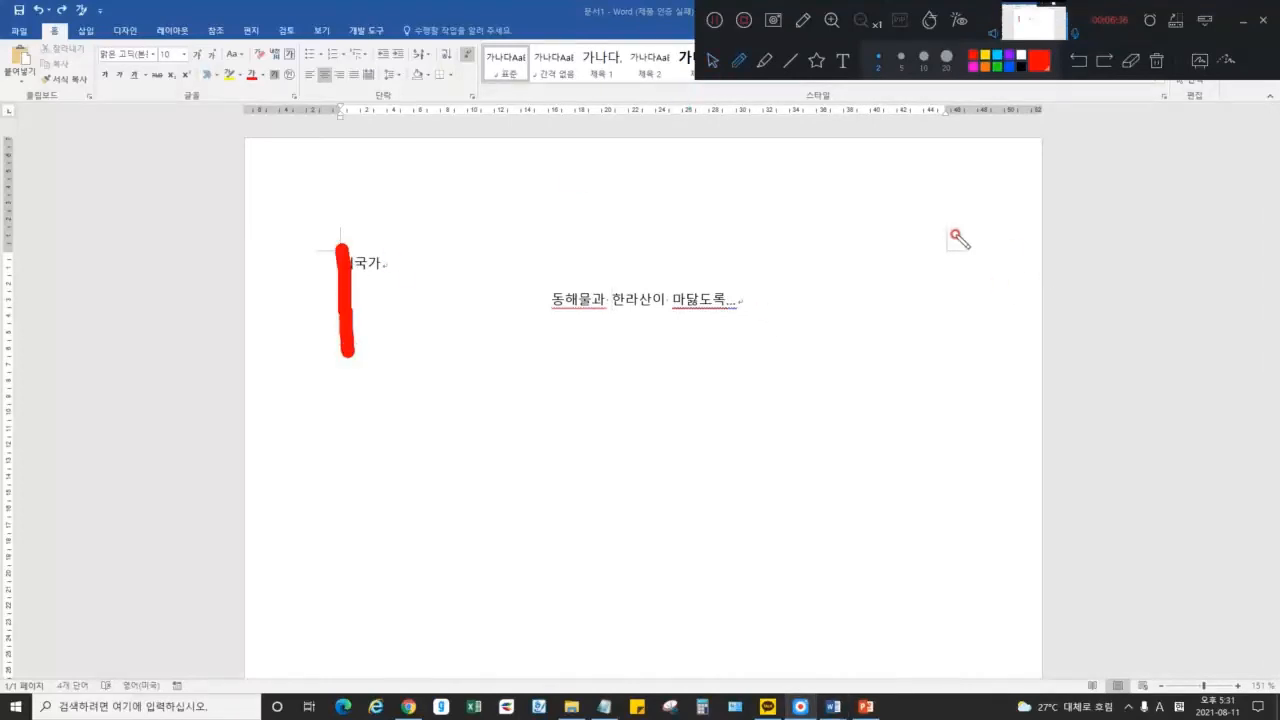
pyautogui.moveTo(948, 230); pyautogui.dragTo(937, 332)
pyautogui.moveTo(750, 320)
pyautogui.mouseDown()
pyautogui.moveTo(766, 277)
pyautogui.moveTo(748, 340)
pyautogui.mouseUp()
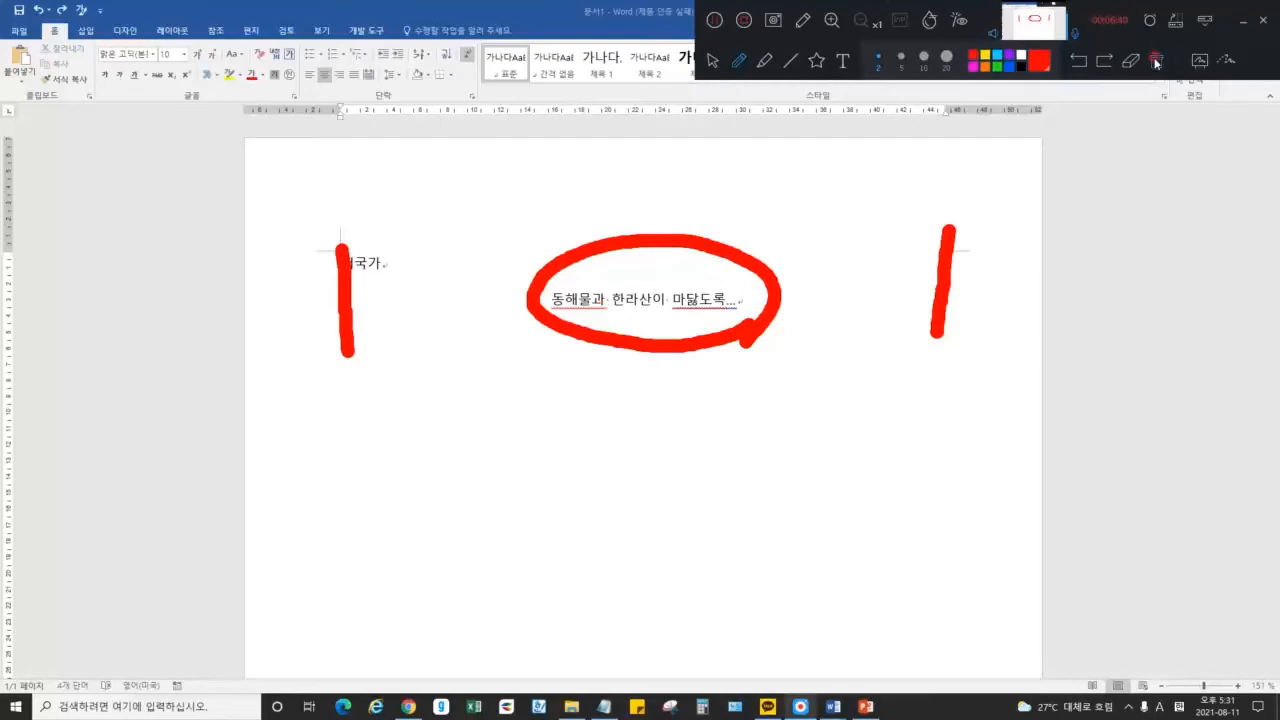
pyautogui.click(1156, 61)
pyautogui.click(714, 61)
pyautogui.click(626, 296)
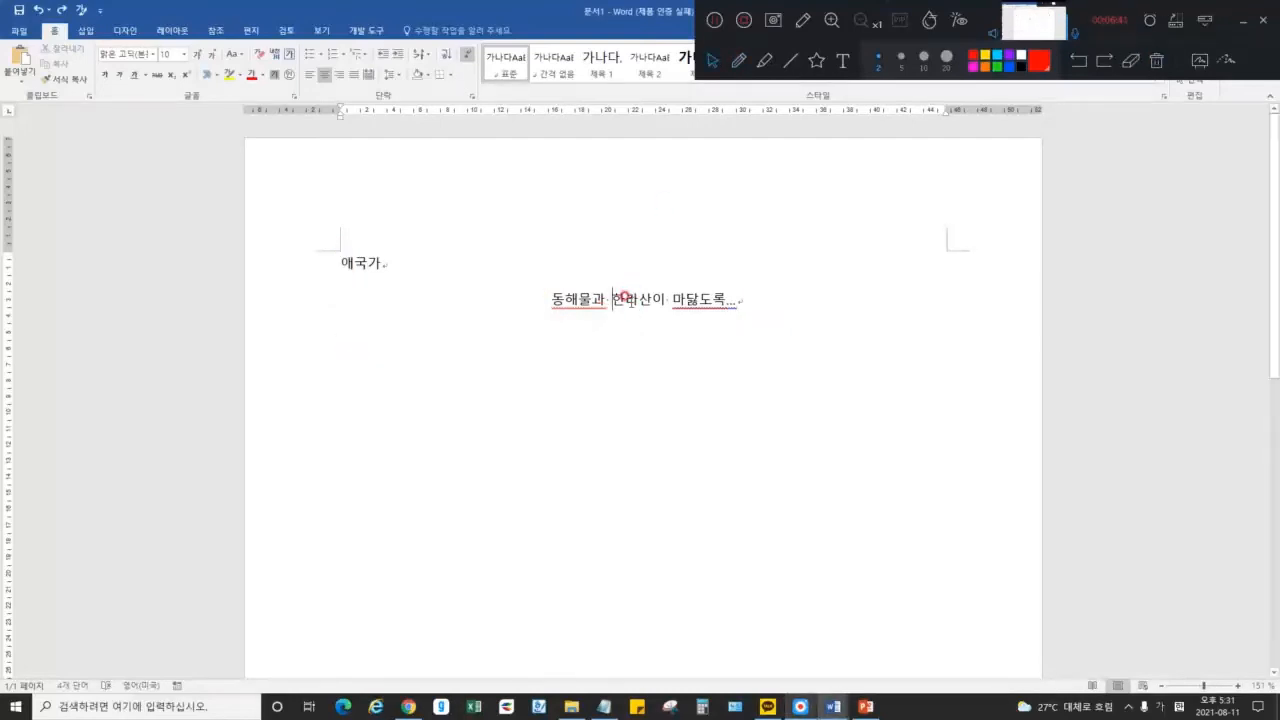
pyautogui.click(739, 61)
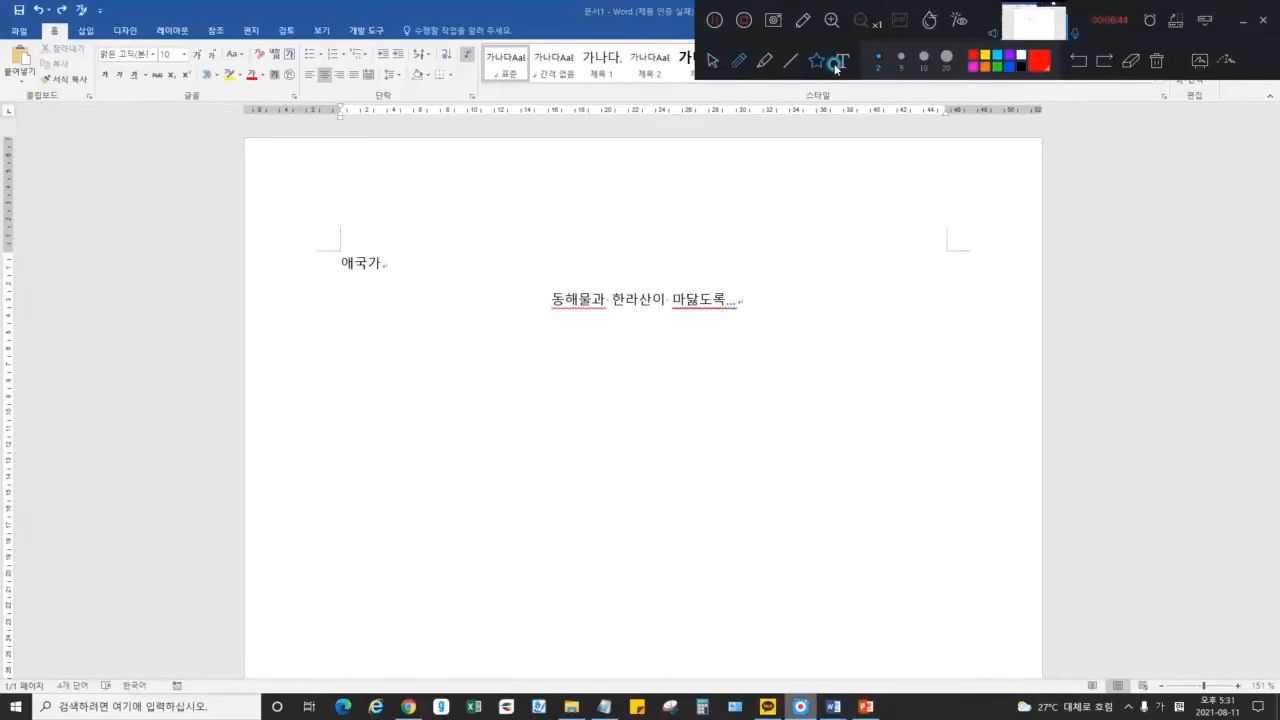
pyautogui.click(1240, 21)
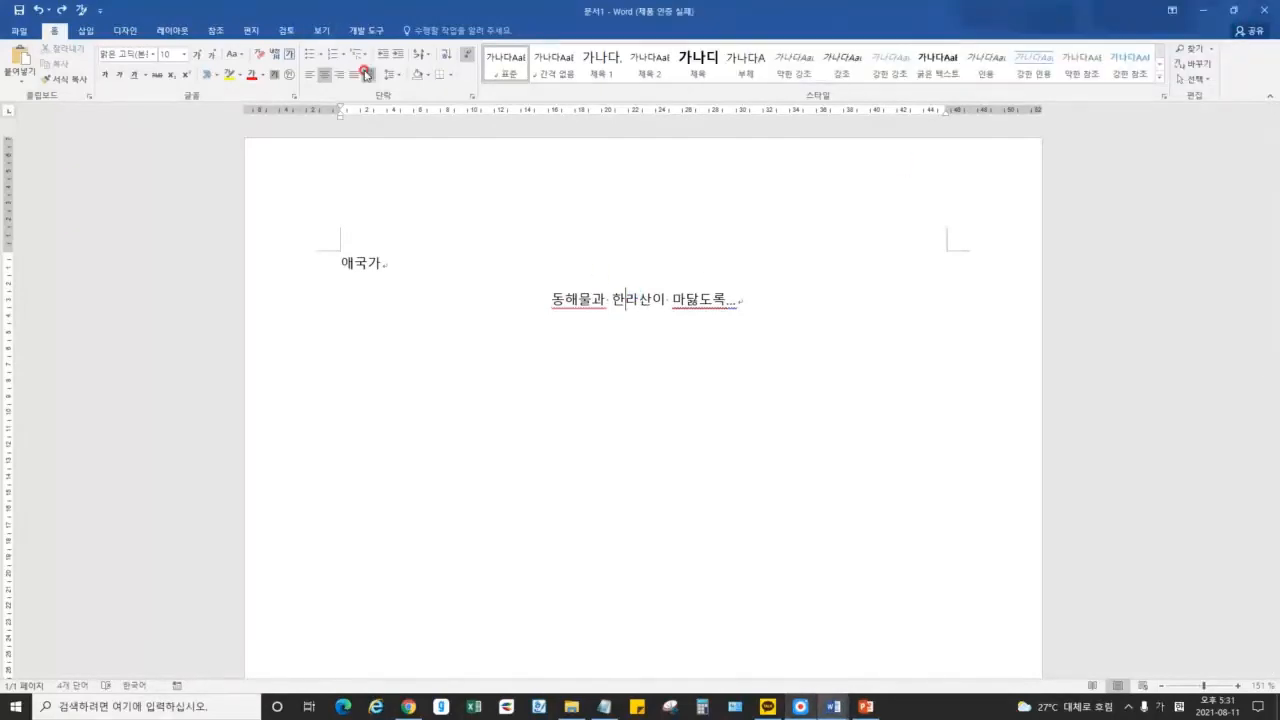
pyautogui.moveTo(328, 250); pyautogui.dragTo(846, 326)
pyautogui.click(846, 326)
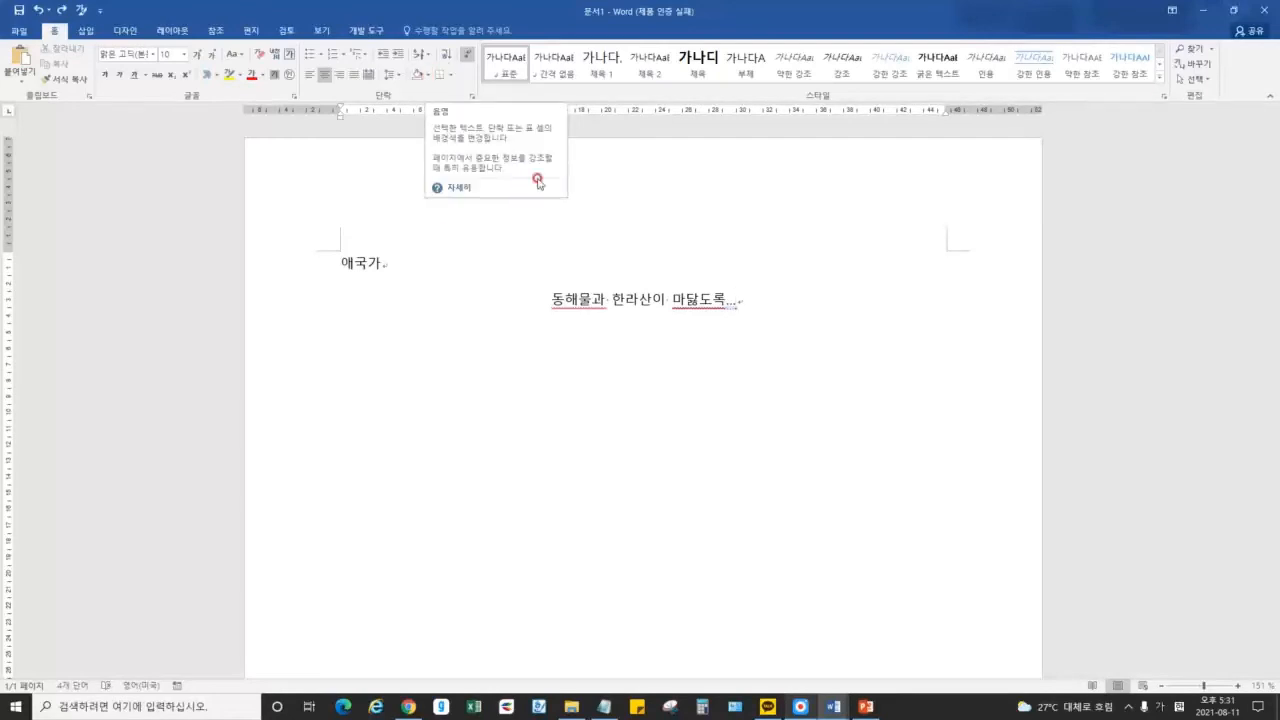
pyautogui.moveTo(551, 296); pyautogui.dragTo(733, 302)
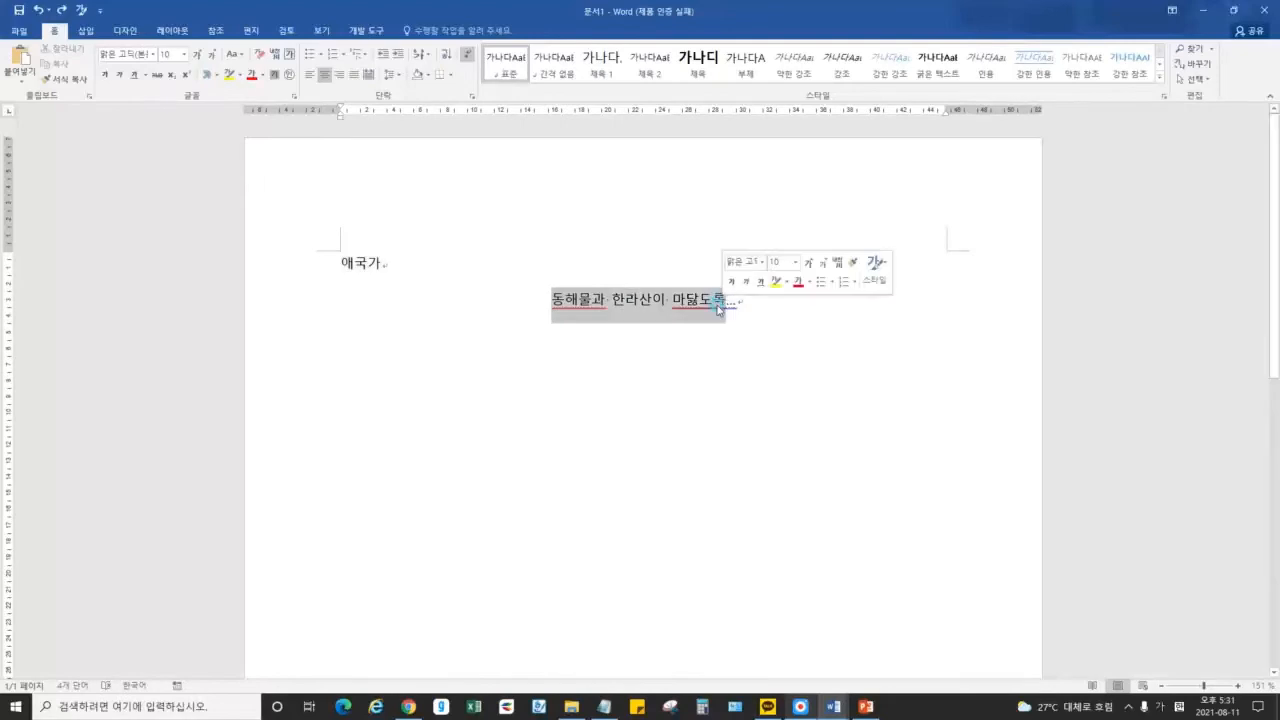
pyautogui.click(668, 300)
pyautogui.moveTo(548, 298); pyautogui.dragTo(716, 298)
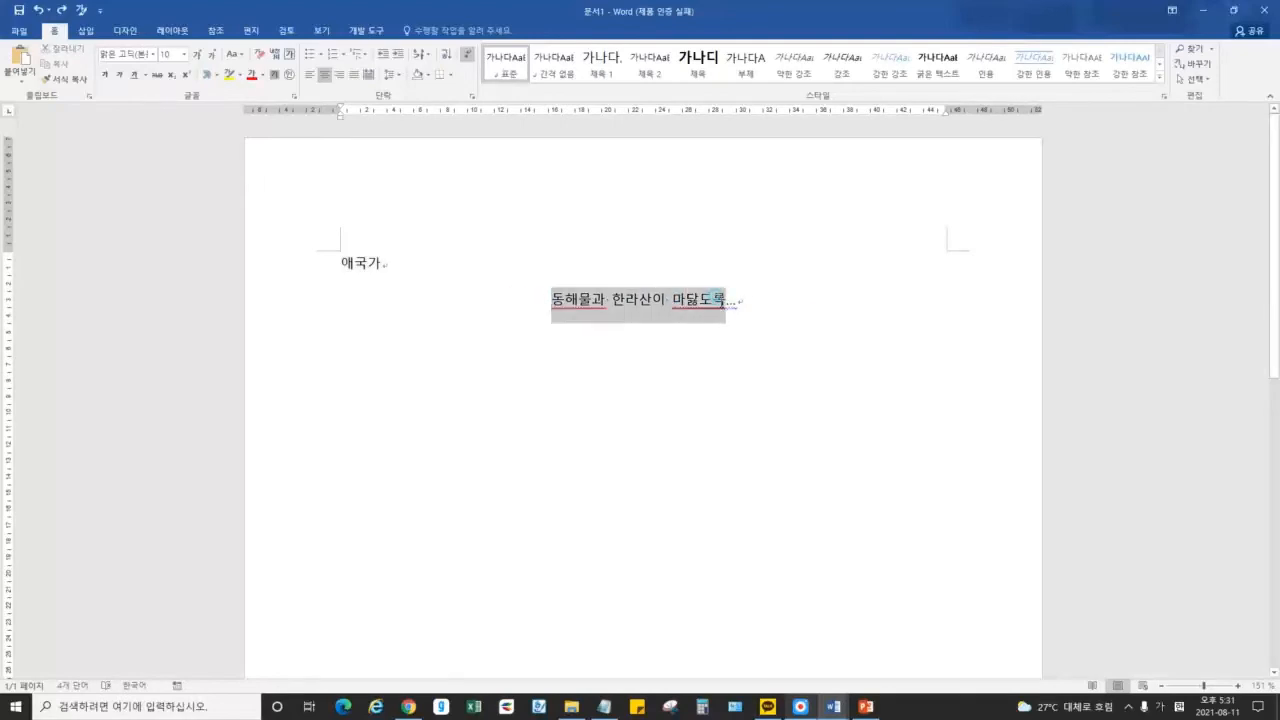
pyautogui.click(428, 74)
pyautogui.click(451, 108)
pyautogui.click(700, 300)
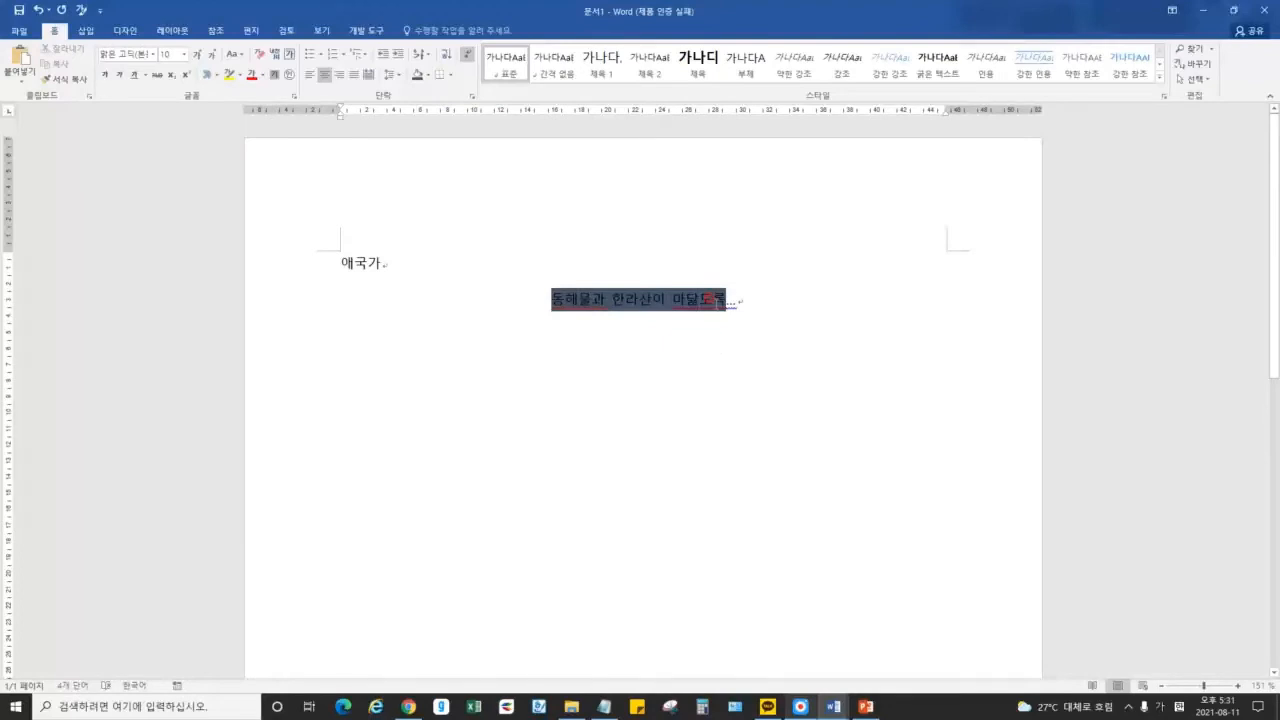
pyautogui.hotkey('ctrl', 'z')
pyautogui.click(640, 303)
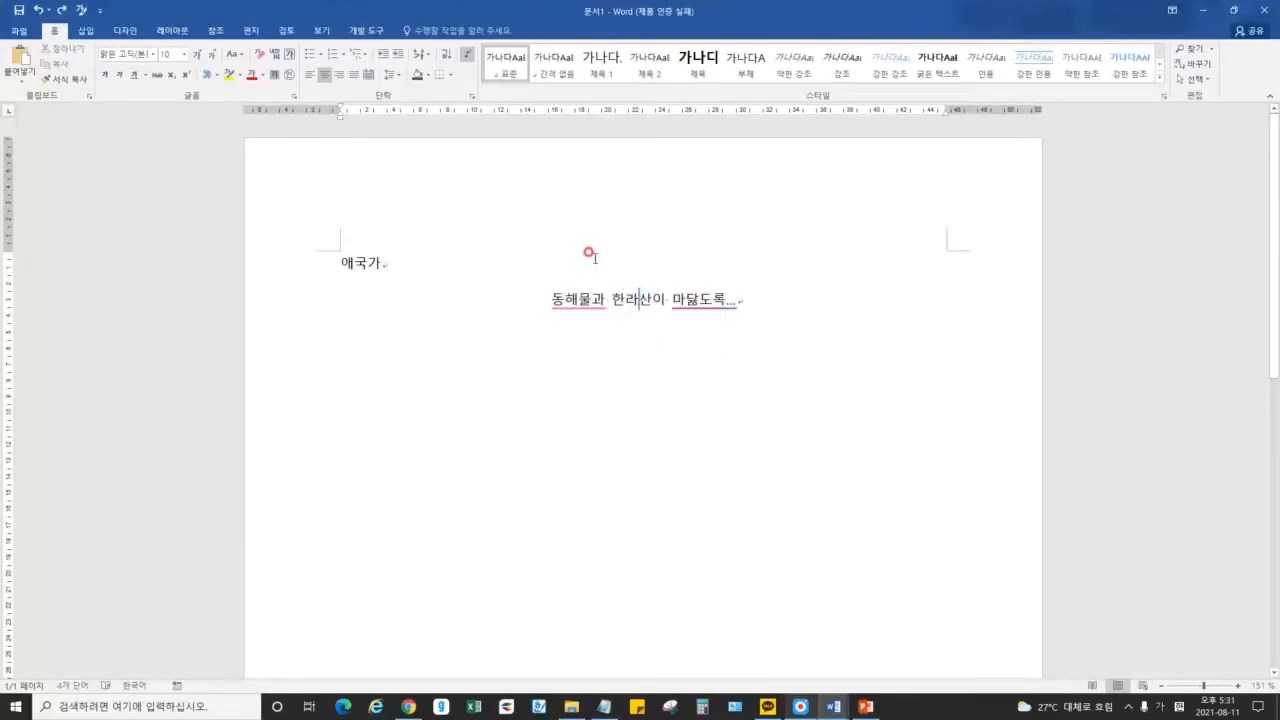
pyautogui.click(431, 75)
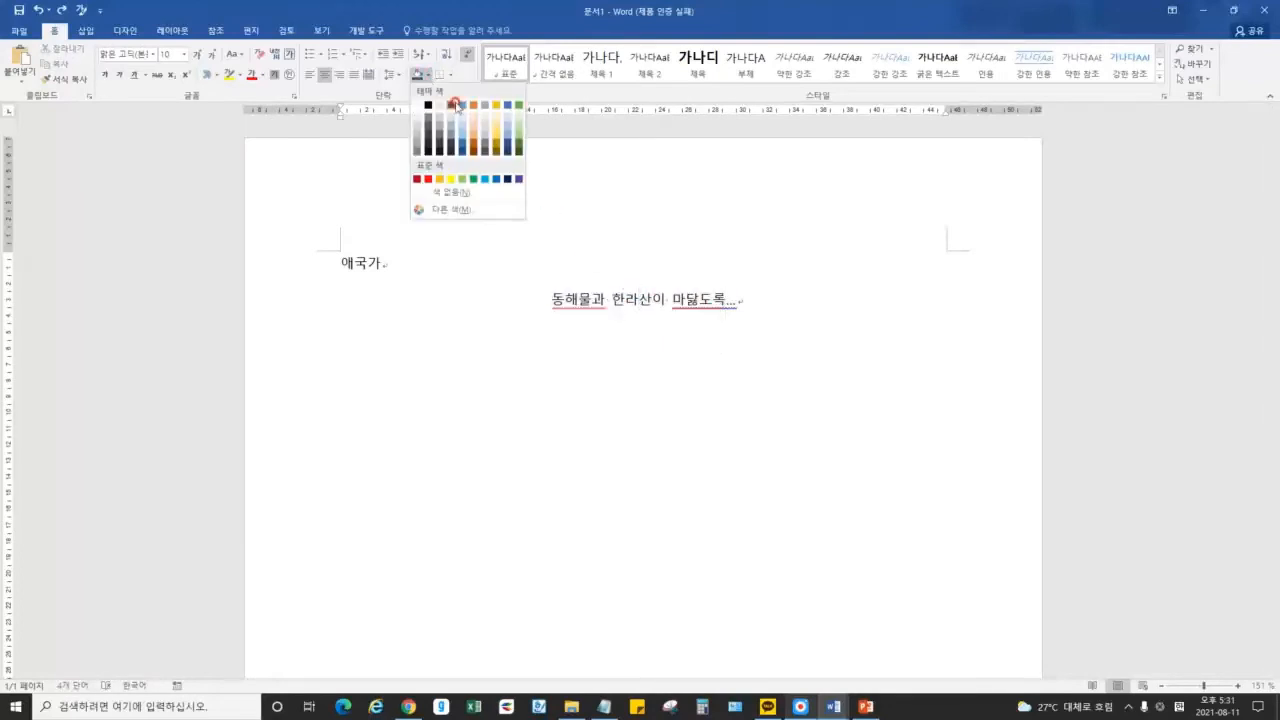
pyautogui.click(616, 288)
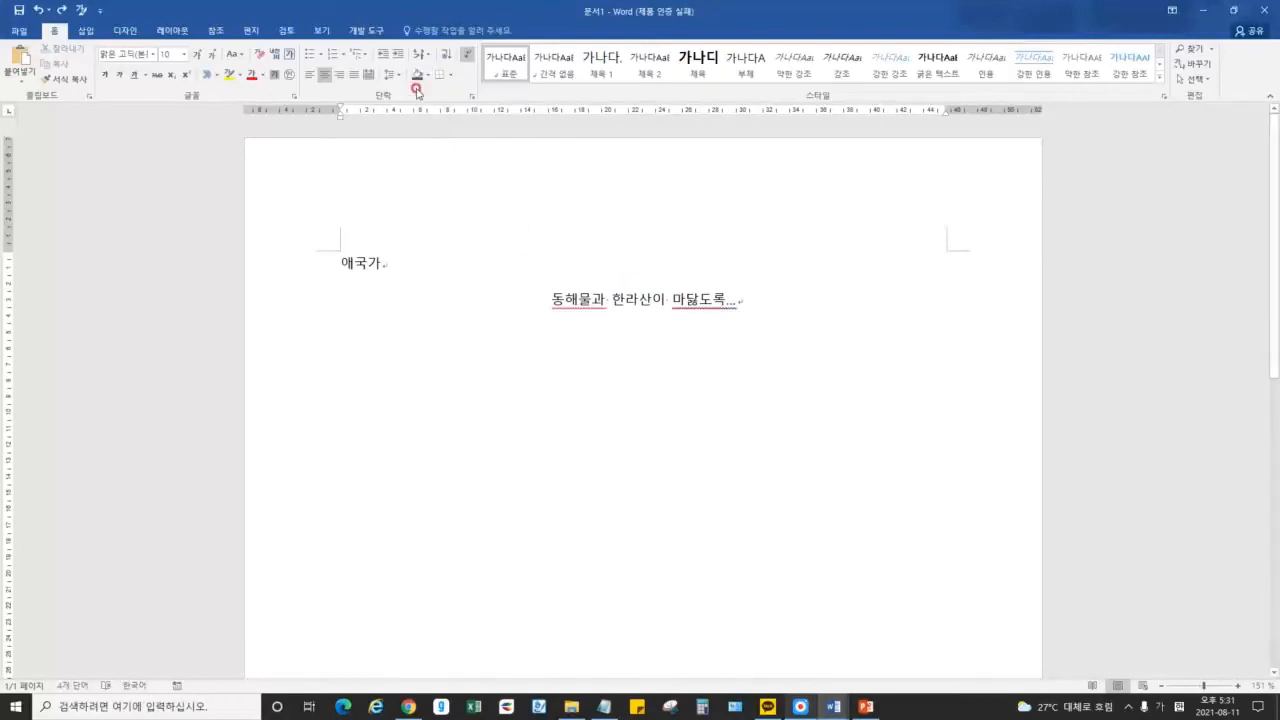
pyautogui.press('F8')
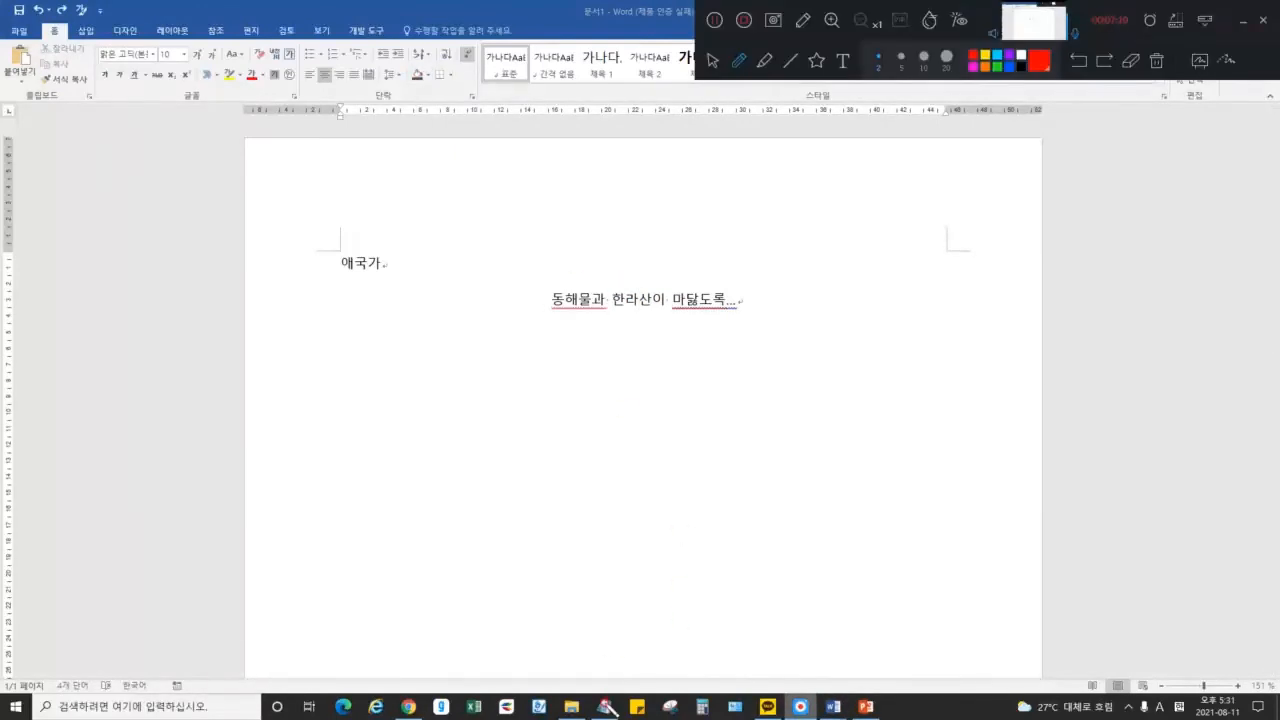
pyautogui.click(711, 62)
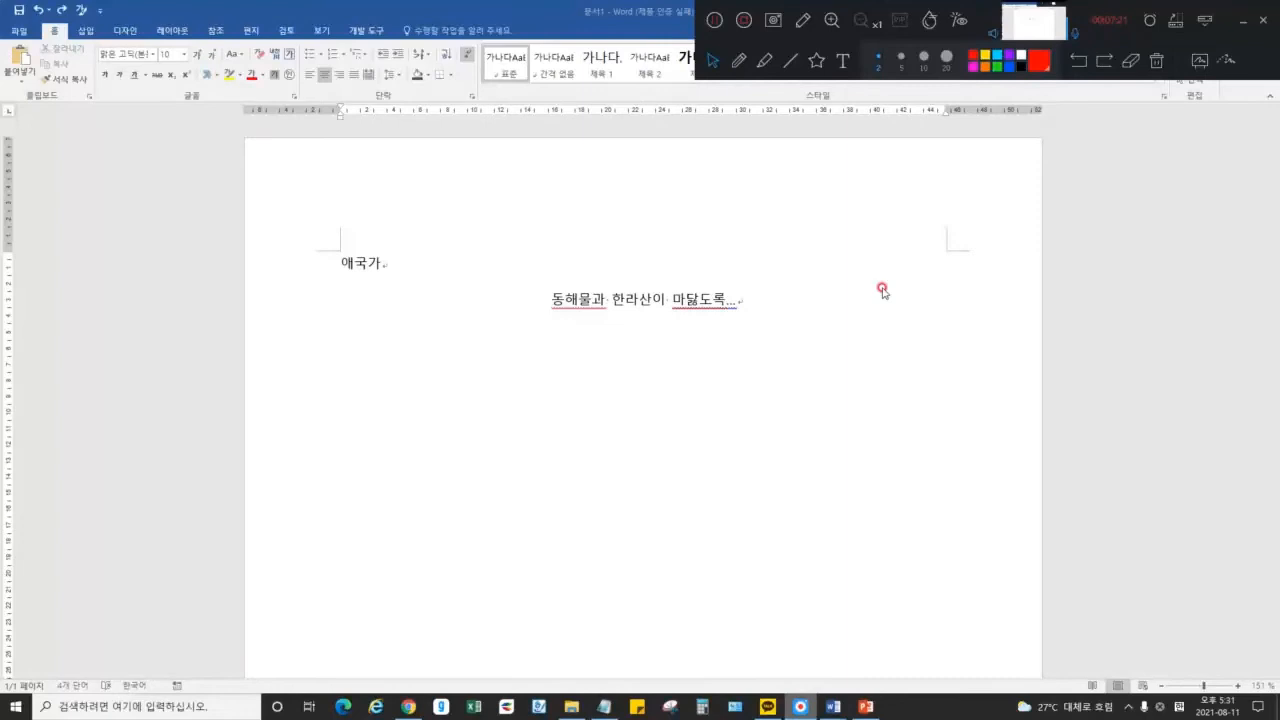
# Add Notepad note 4: shading always requires selecting the text first (블록설정, 드래그), then return to Word
pyautogui.click(1241, 22)
pyautogui.click(603, 706)
pyautogui.click(683, 431)
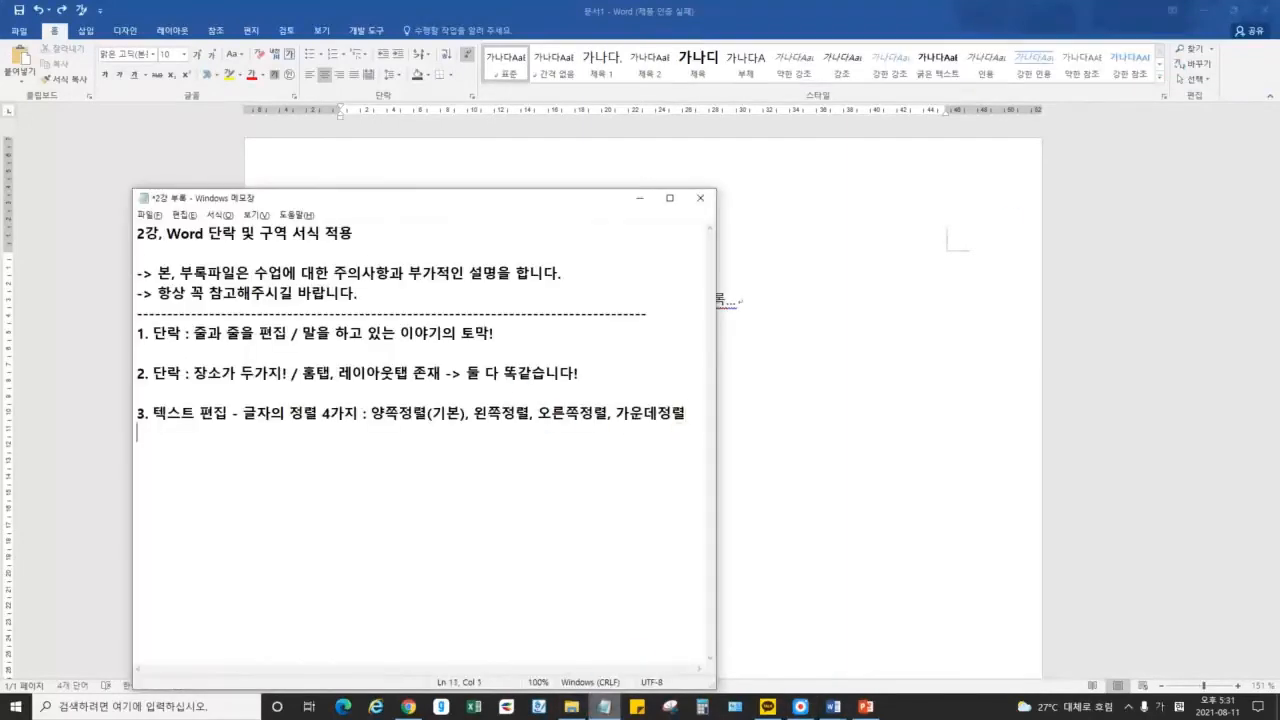
pyautogui.write('4. 음영 설정')
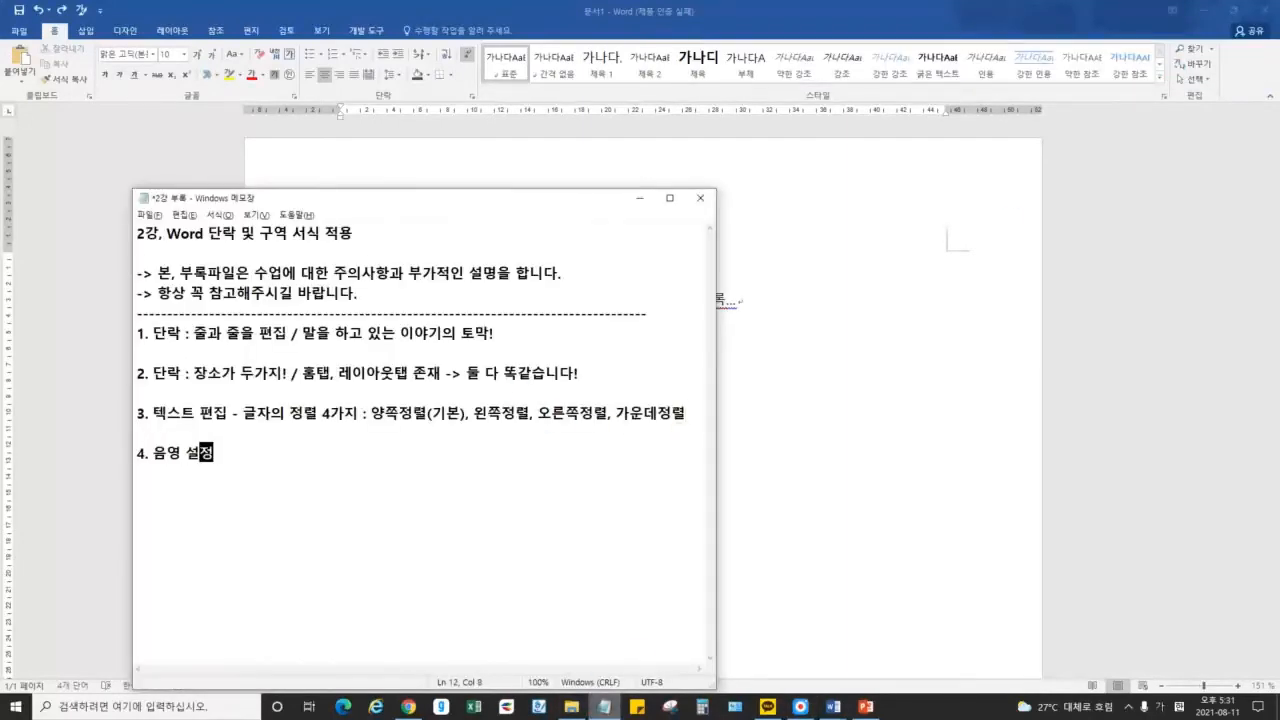
pyautogui.write(' 시 주읫사항 : 반드시 블록설정(영역설정)')
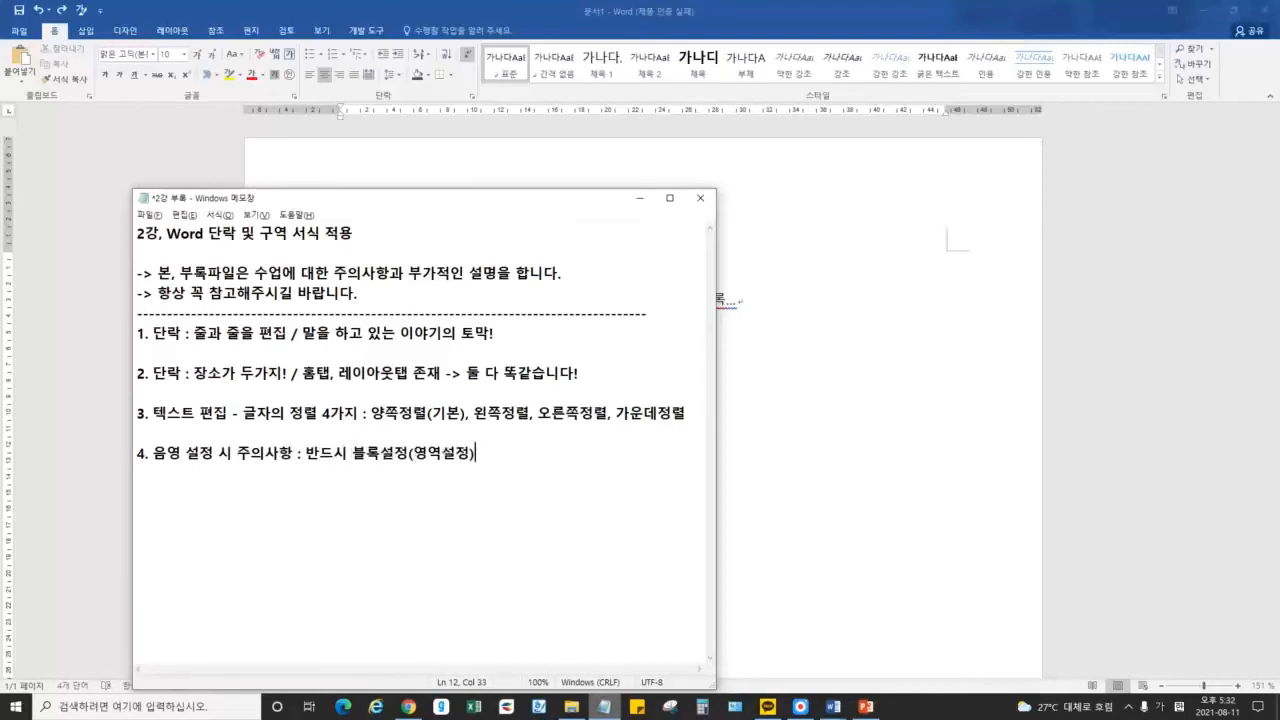
pyautogui.write('드래그) 해주셔야 합니다!')
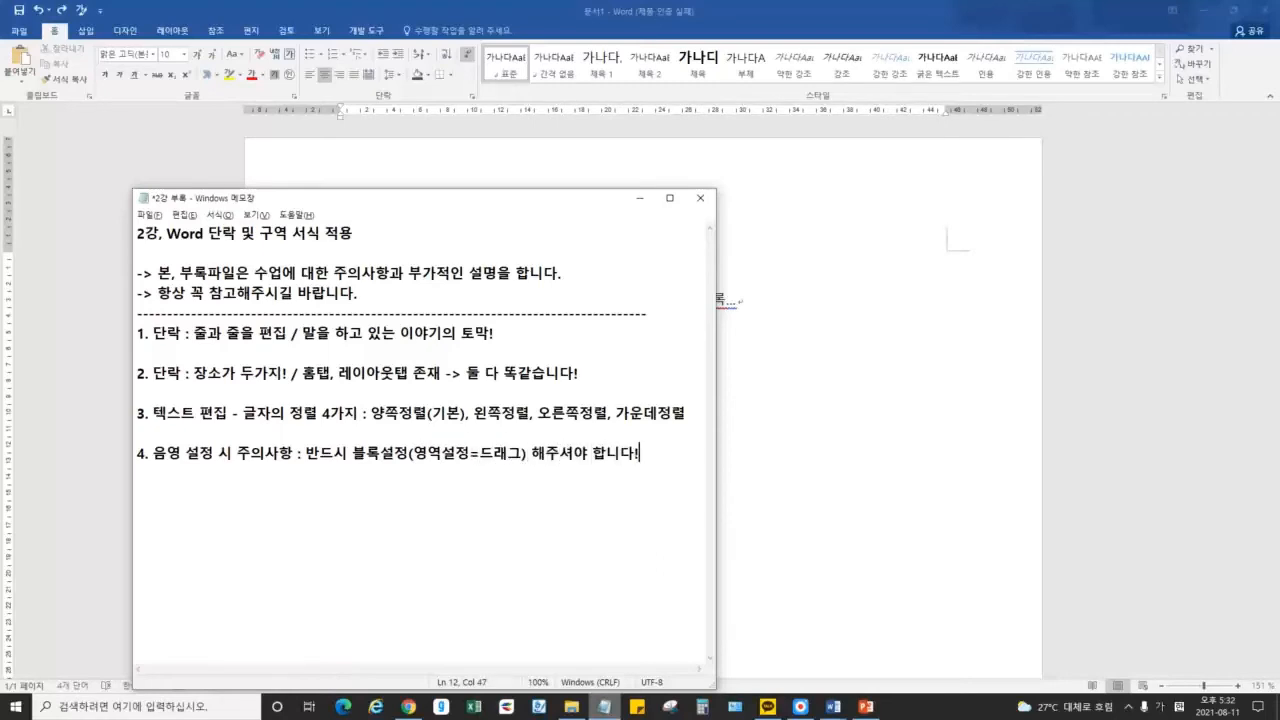
pyautogui.click(909, 349)
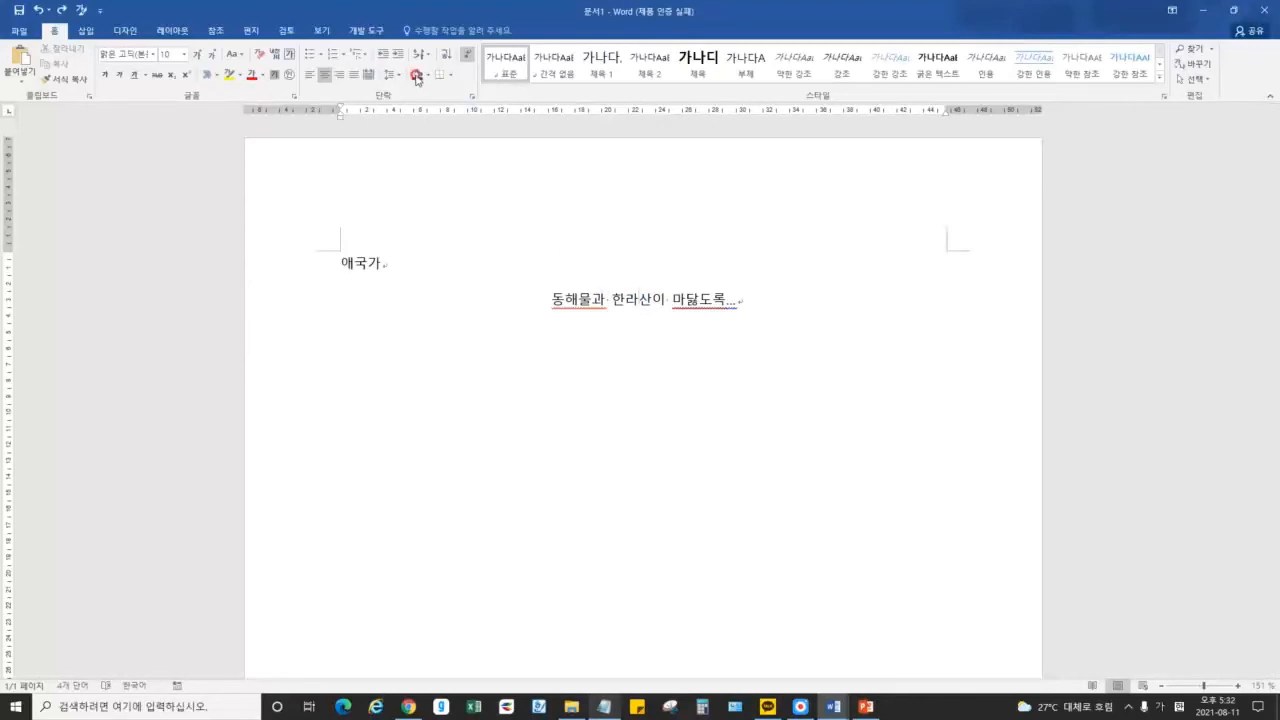
pyautogui.write('ㅇㄹ')
pyautogui.click(577, 304)
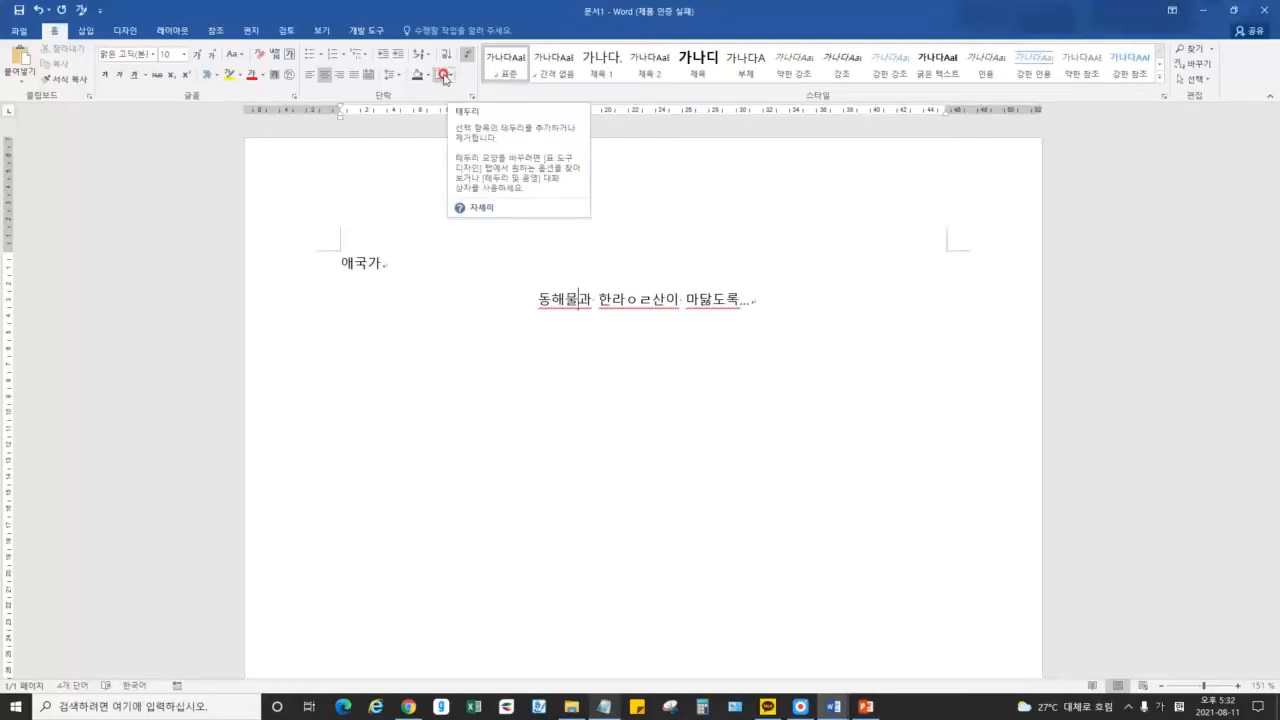
pyautogui.click(451, 76)
pyautogui.click(469, 173)
pyautogui.click(663, 300)
pyautogui.click(562, 281)
pyautogui.moveTo(528, 301); pyautogui.dragTo(654, 312)
pyautogui.click(647, 334)
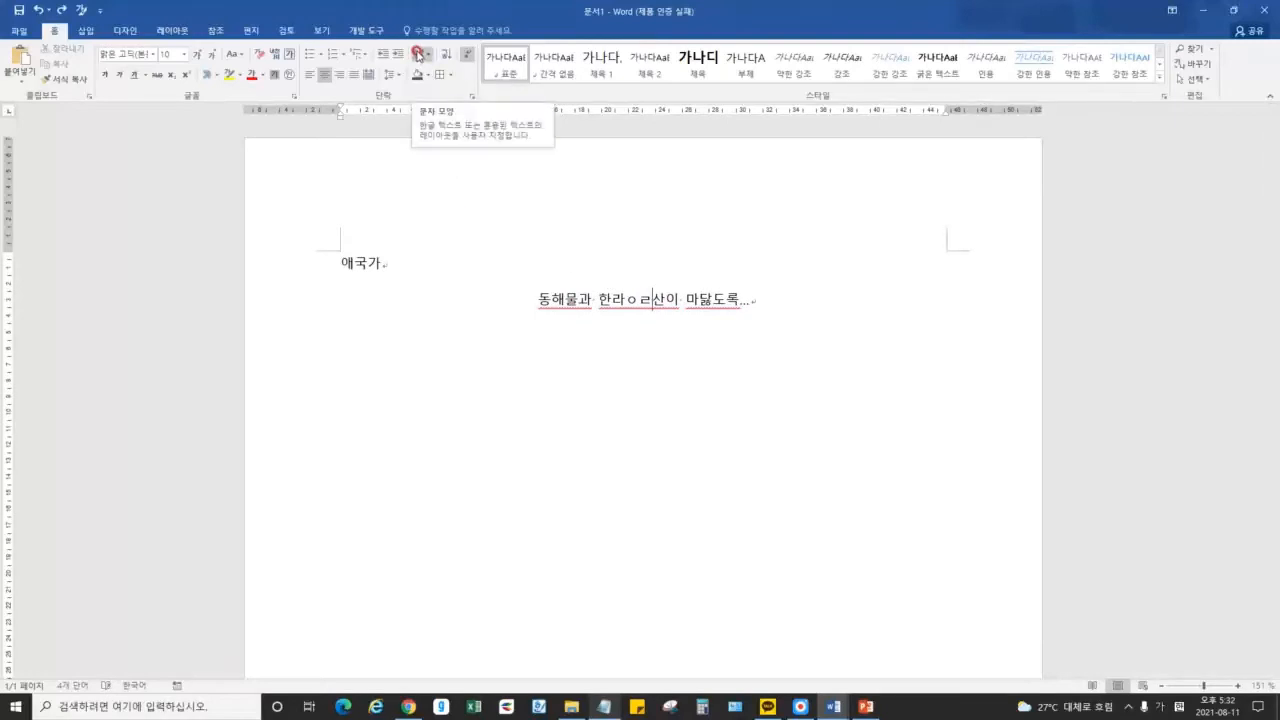
pyautogui.click(428, 56)
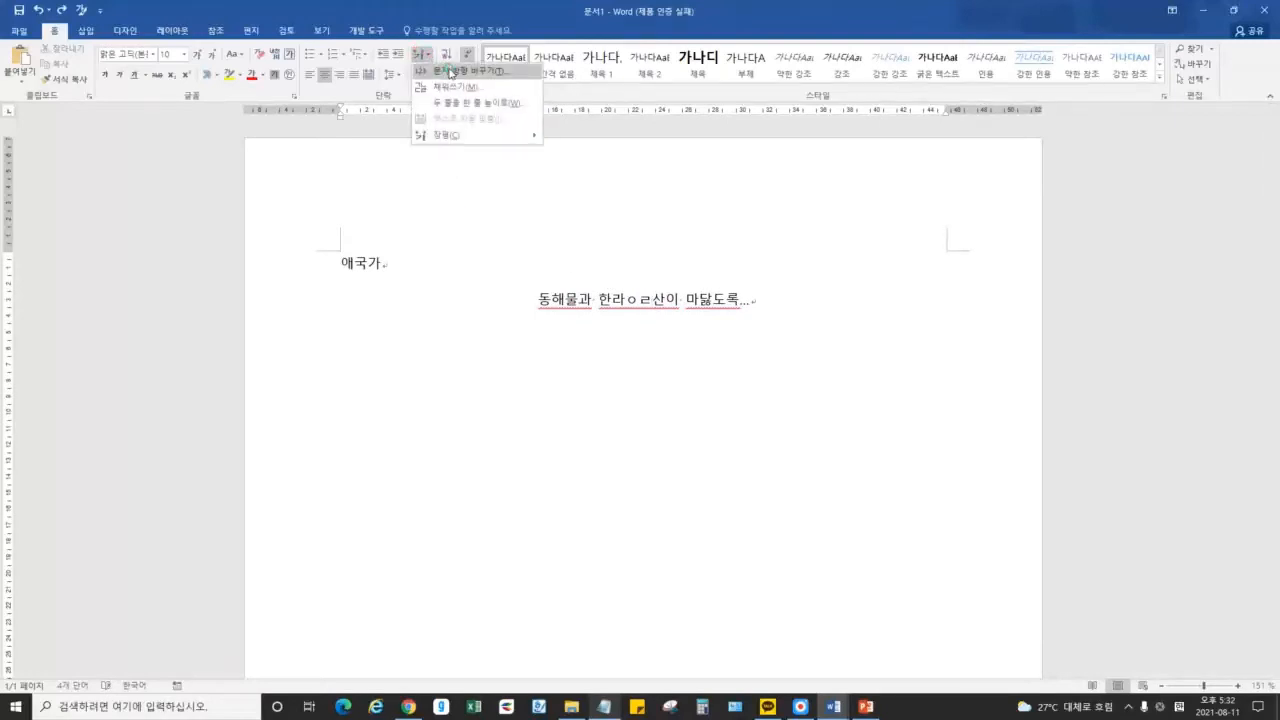
pyautogui.click(441, 70)
pyautogui.click(642, 389)
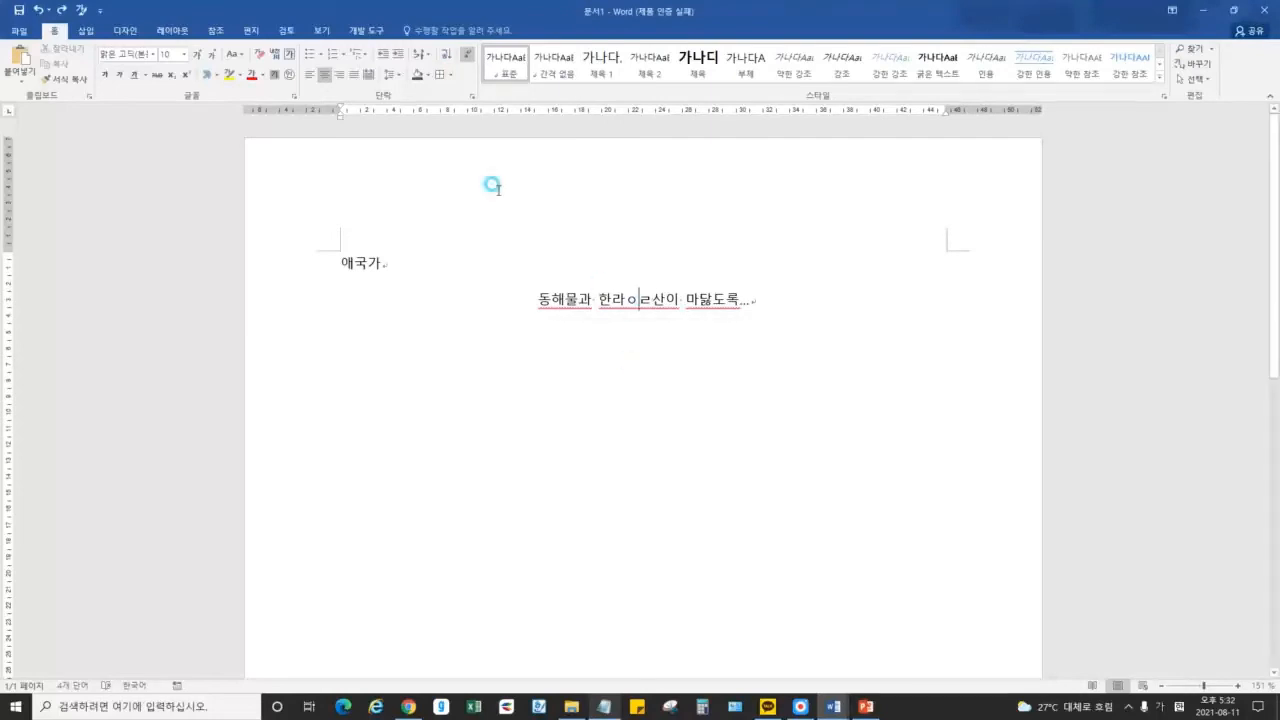
pyautogui.click(424, 55)
pyautogui.click(462, 90)
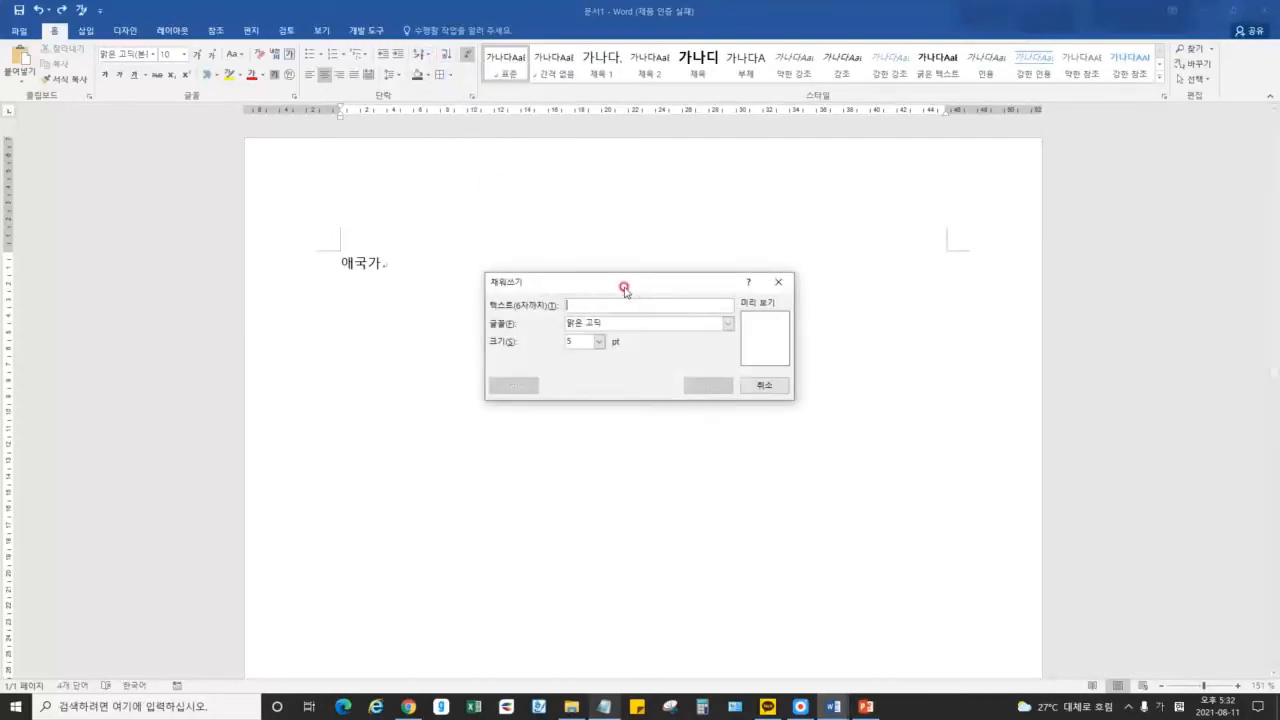
pyautogui.click(760, 381)
pyautogui.click(596, 300)
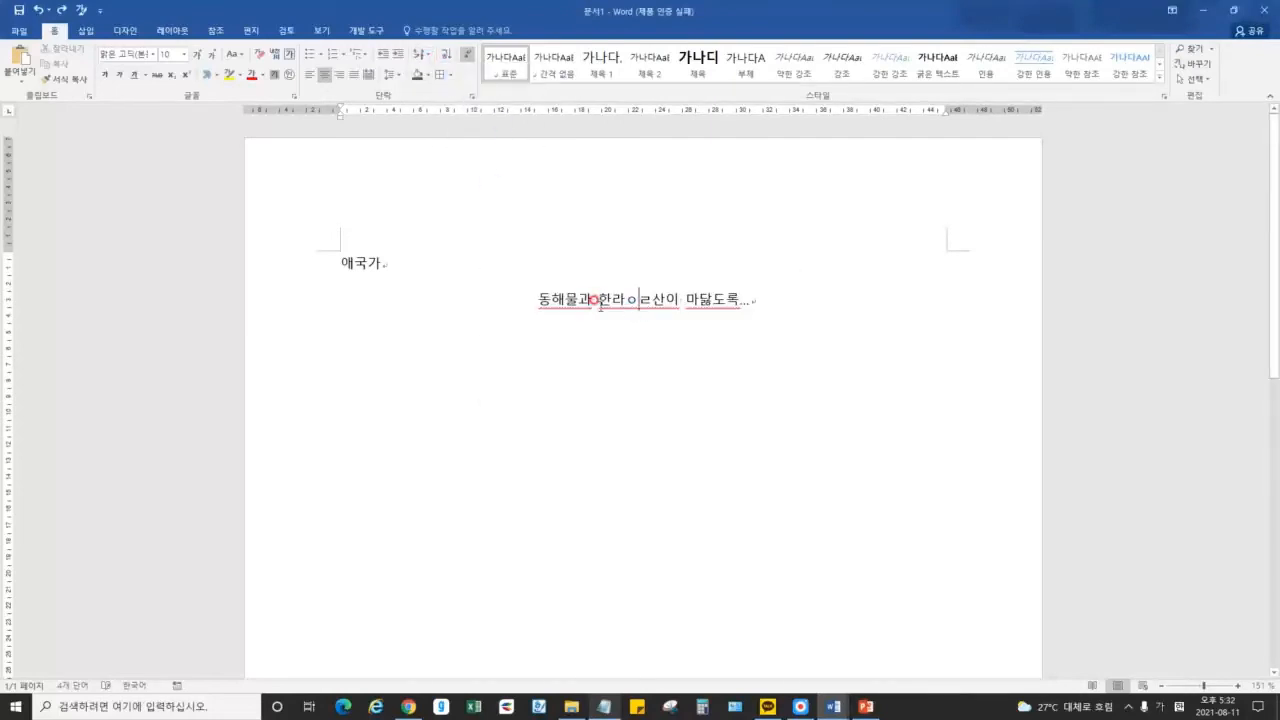
pyautogui.click(420, 55)
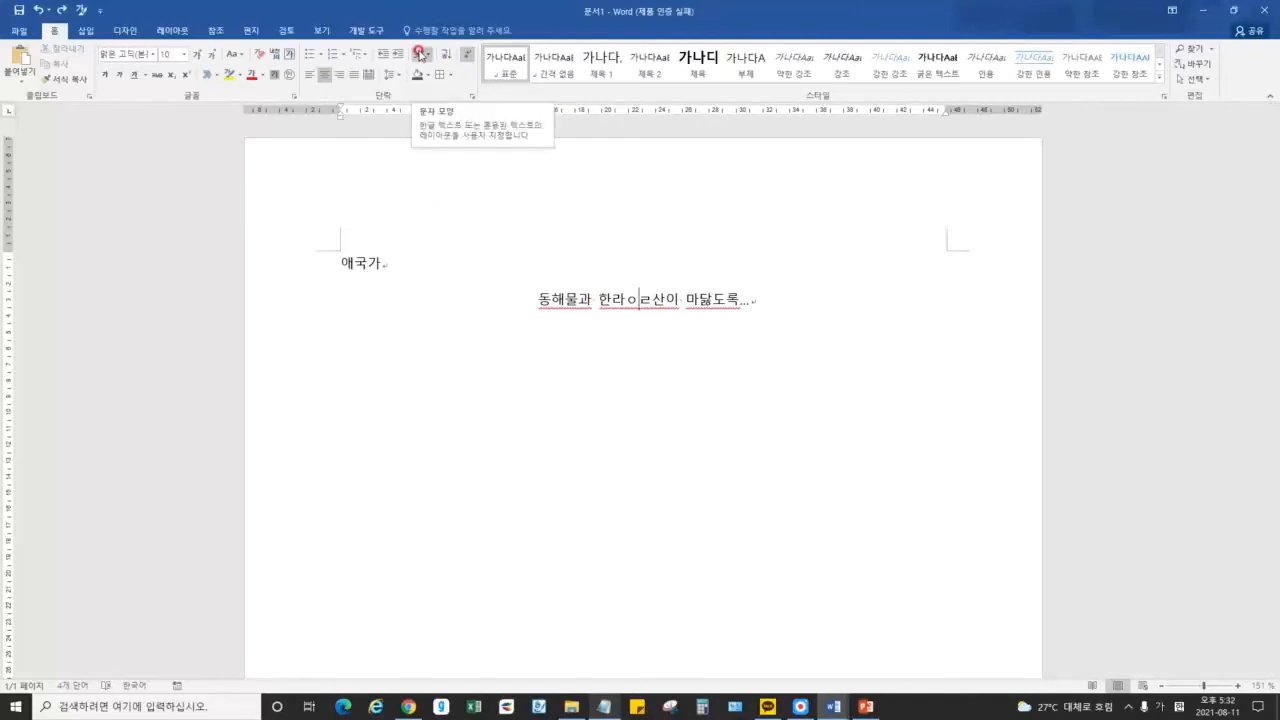
pyautogui.click(447, 55)
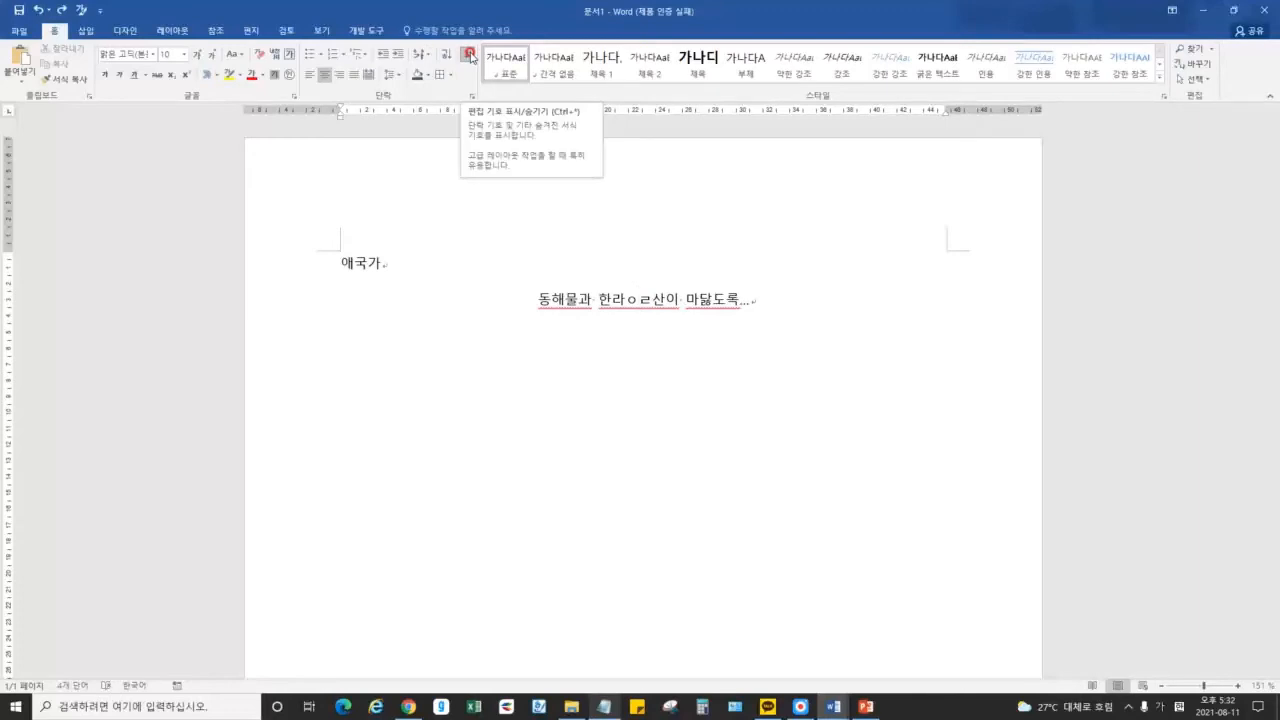
pyautogui.click(469, 55)
pyautogui.click(665, 322)
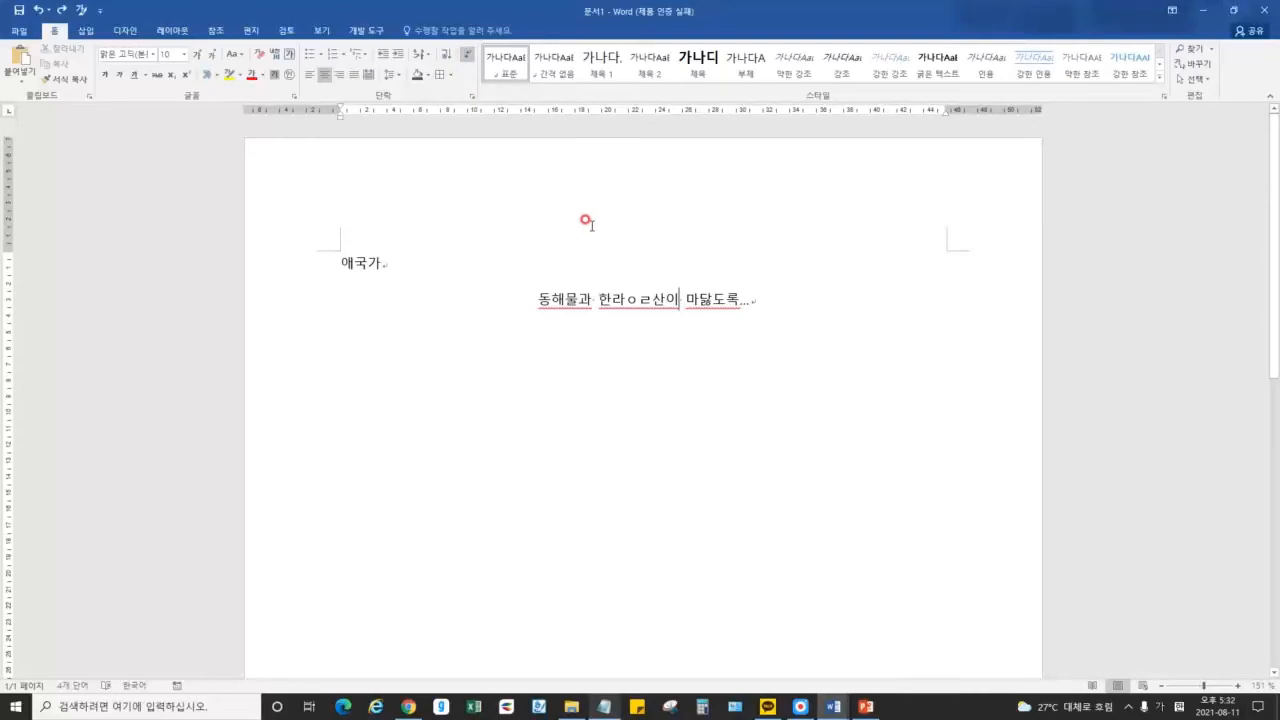
pyautogui.click(866, 707)
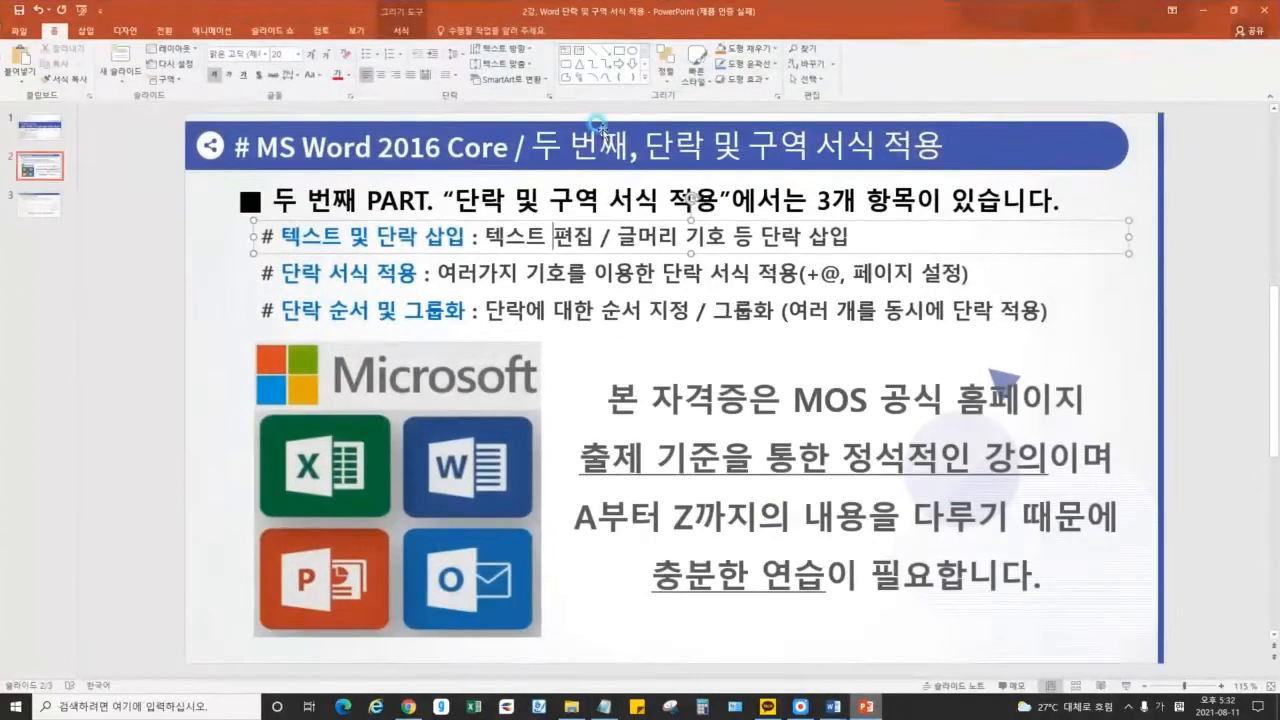
pyautogui.moveTo(484, 237); pyautogui.dragTo(570, 237)
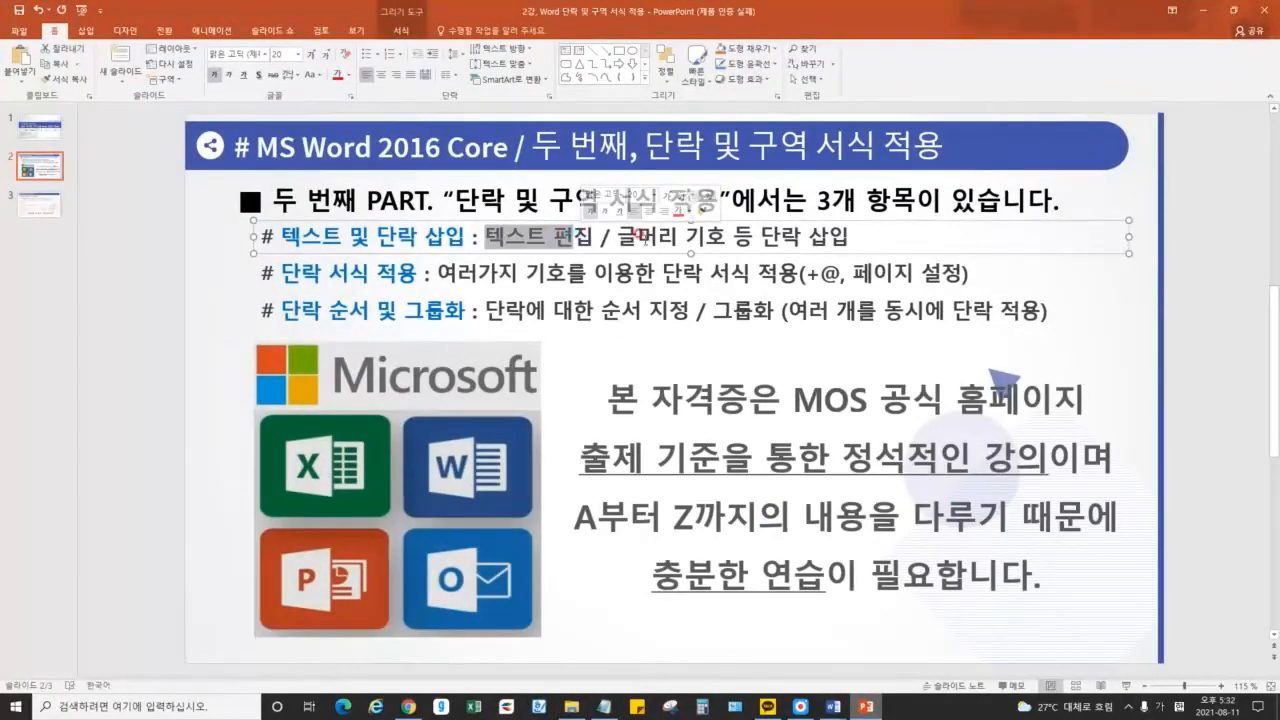
pyautogui.click(424, 232)
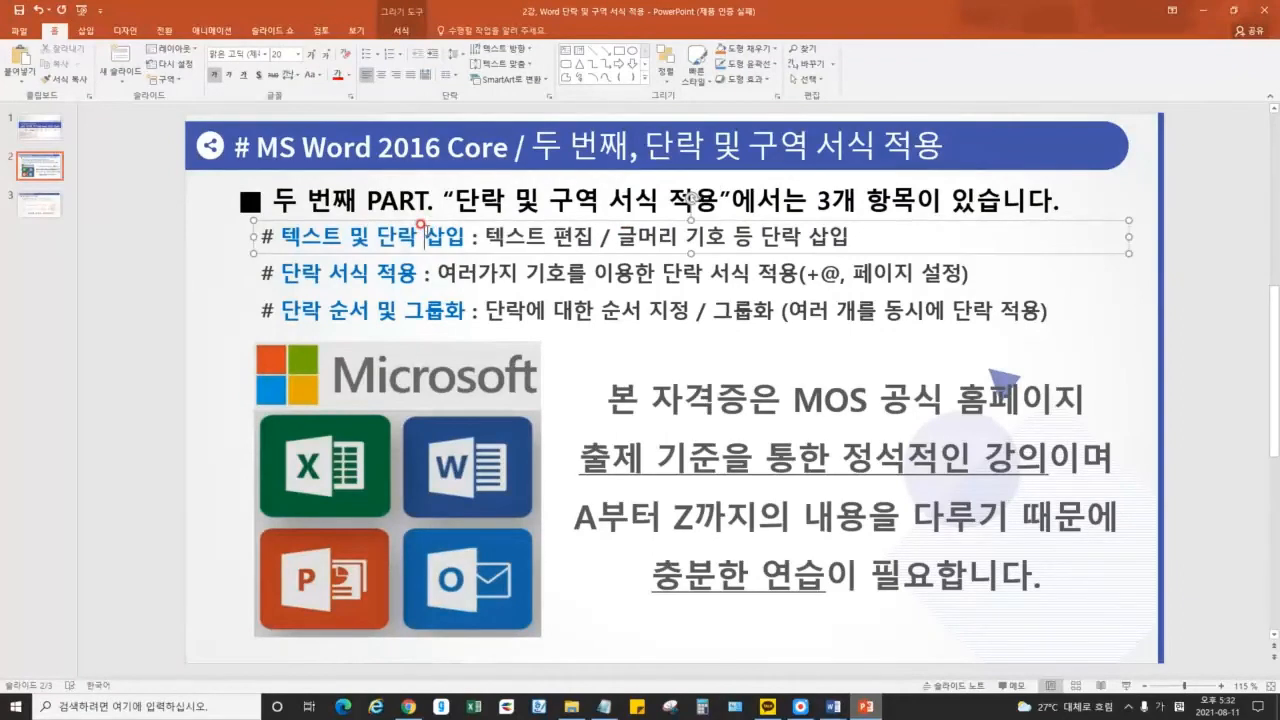
pyautogui.moveTo(382, 238); pyautogui.dragTo(420, 238)
pyautogui.click(438, 238)
pyautogui.click(1203, 11)
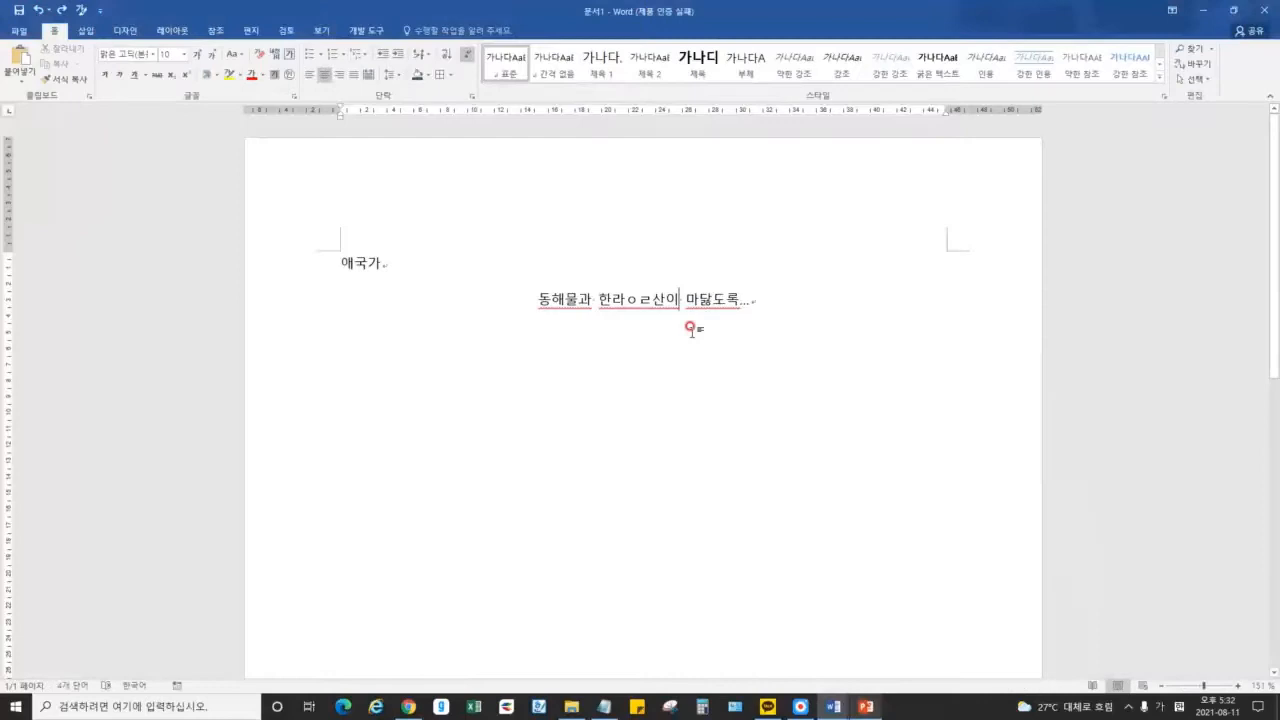
# Close Document1 without saving and return to the 이천 도자기 축제 festival letter
pyautogui.click(1258, 10)
pyautogui.click(639, 380)
pyautogui.click(734, 606)
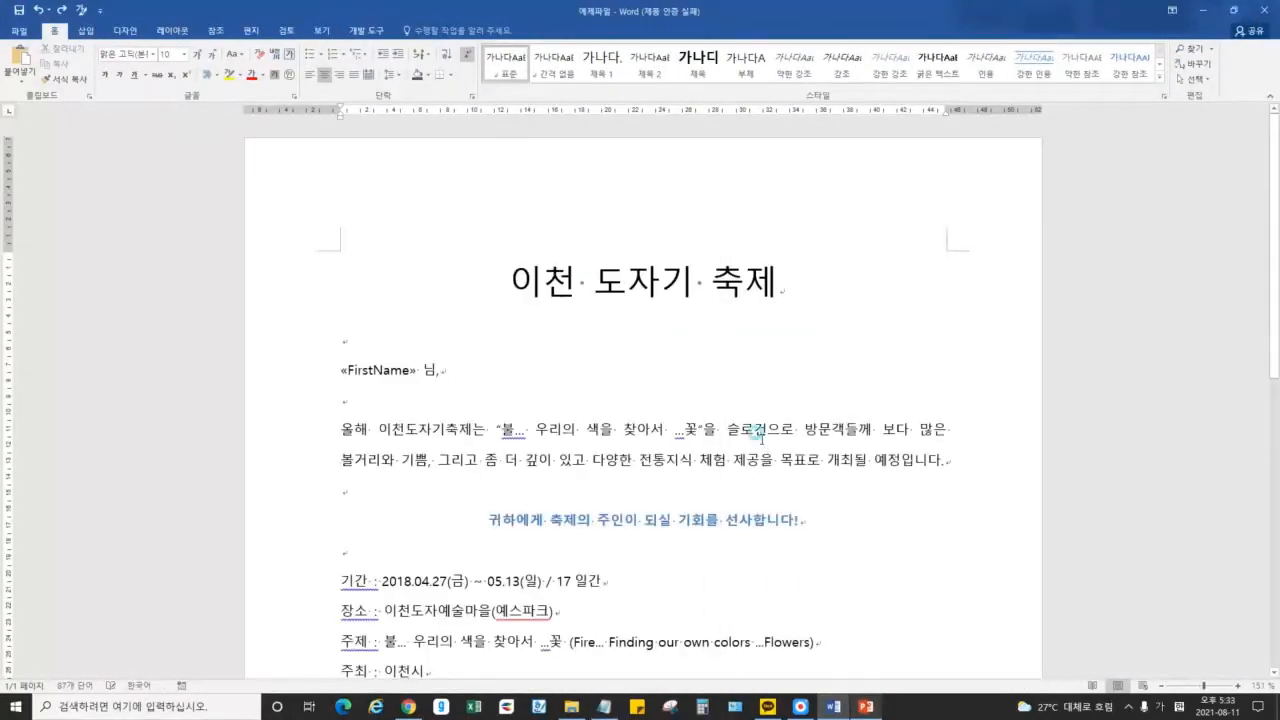
pyautogui.scroll(-5, 626, 324)
pyautogui.scroll(4, 624, 327)
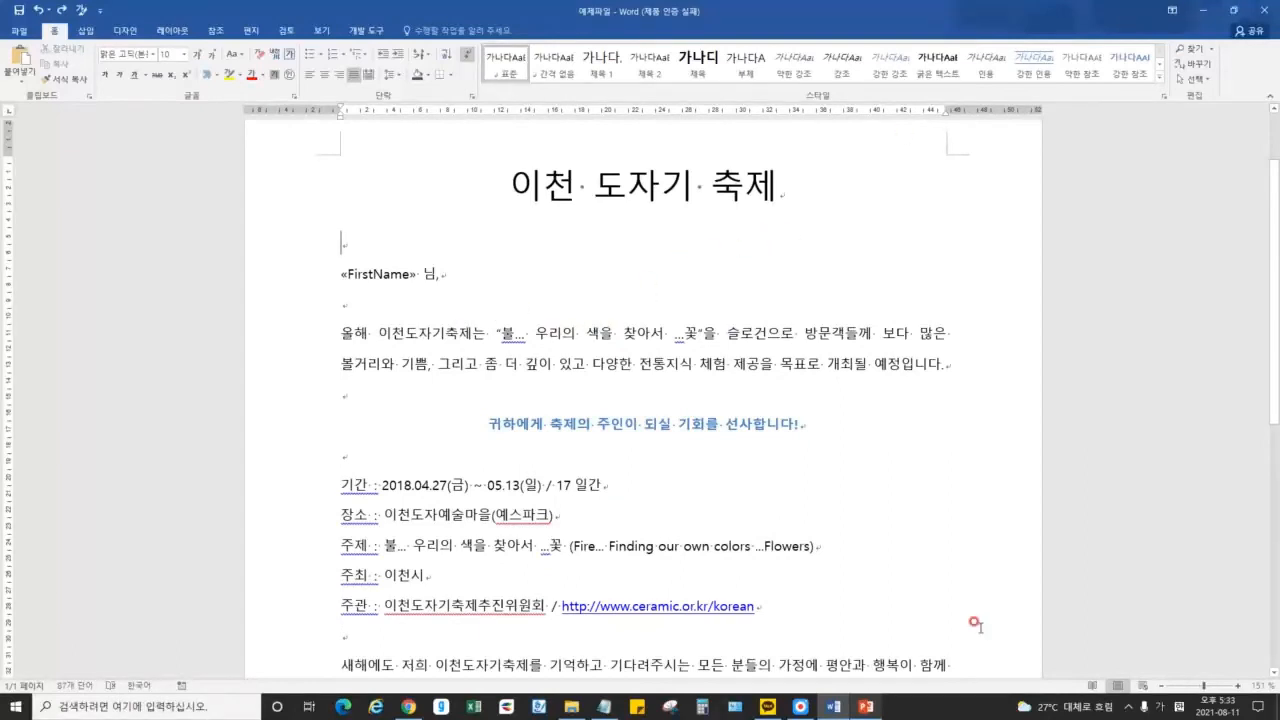
pyautogui.click(800, 708)
pyautogui.click(738, 62)
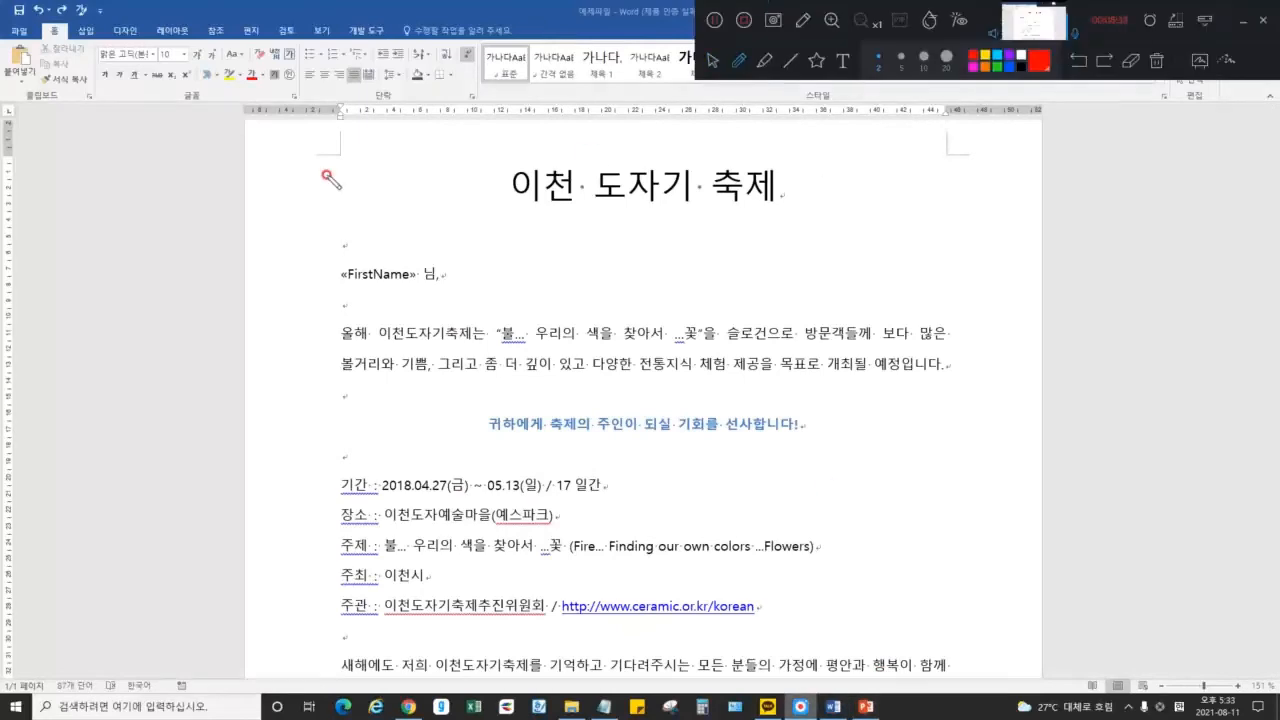
pyautogui.moveTo(341, 221); pyautogui.dragTo(580, 226)
pyautogui.moveTo(508, 195)
pyautogui.mouseDown()
pyautogui.moveTo(578, 228)
pyautogui.moveTo(516, 259)
pyautogui.mouseUp()
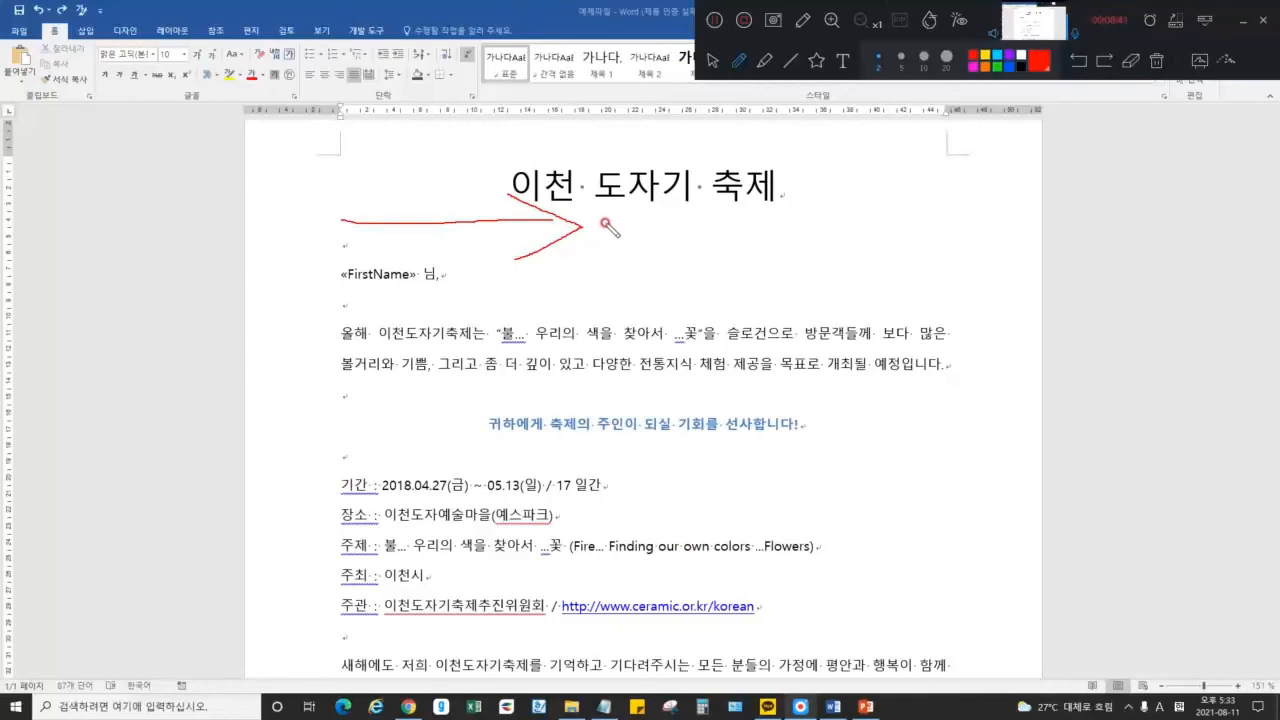
pyautogui.moveTo(850, 482)
pyautogui.mouseDown()
pyautogui.moveTo(1180, 503)
pyautogui.moveTo(1135, 523)
pyautogui.mouseUp()
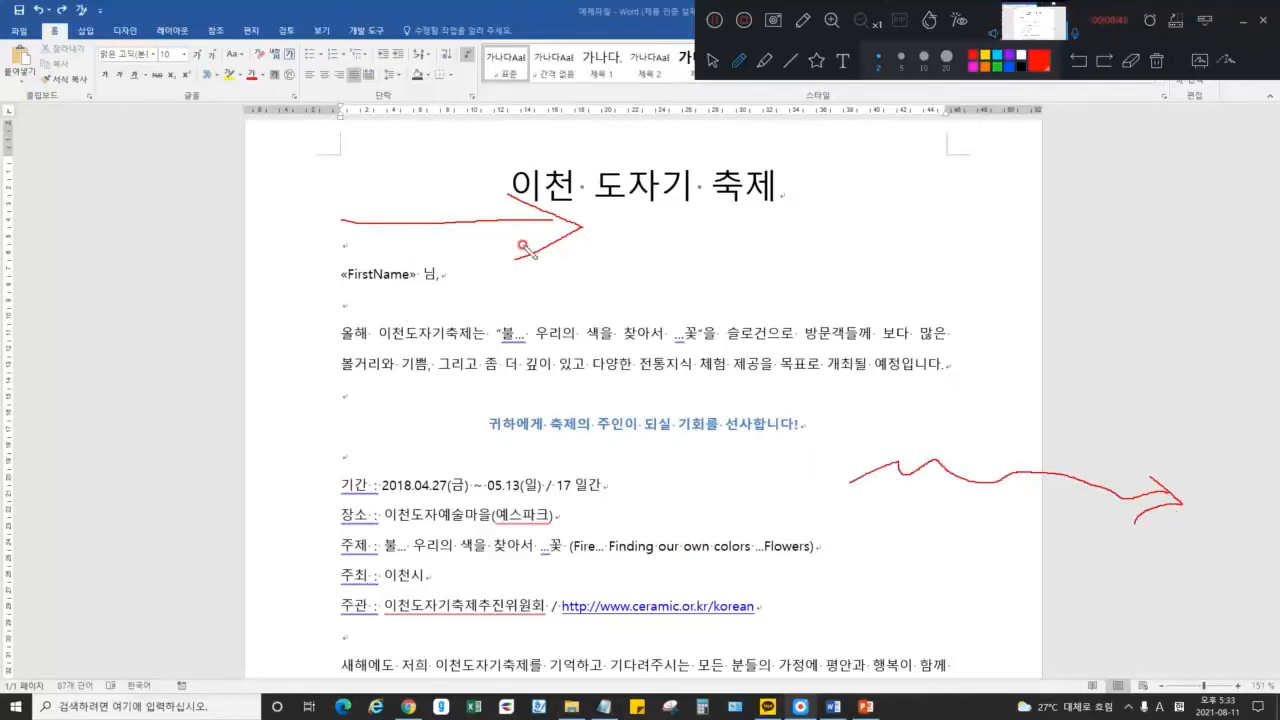
pyautogui.moveTo(357, 265)
pyautogui.mouseDown()
pyautogui.moveTo(318, 310)
pyautogui.moveTo(357, 342)
pyautogui.moveTo(580, 302)
pyautogui.mouseUp()
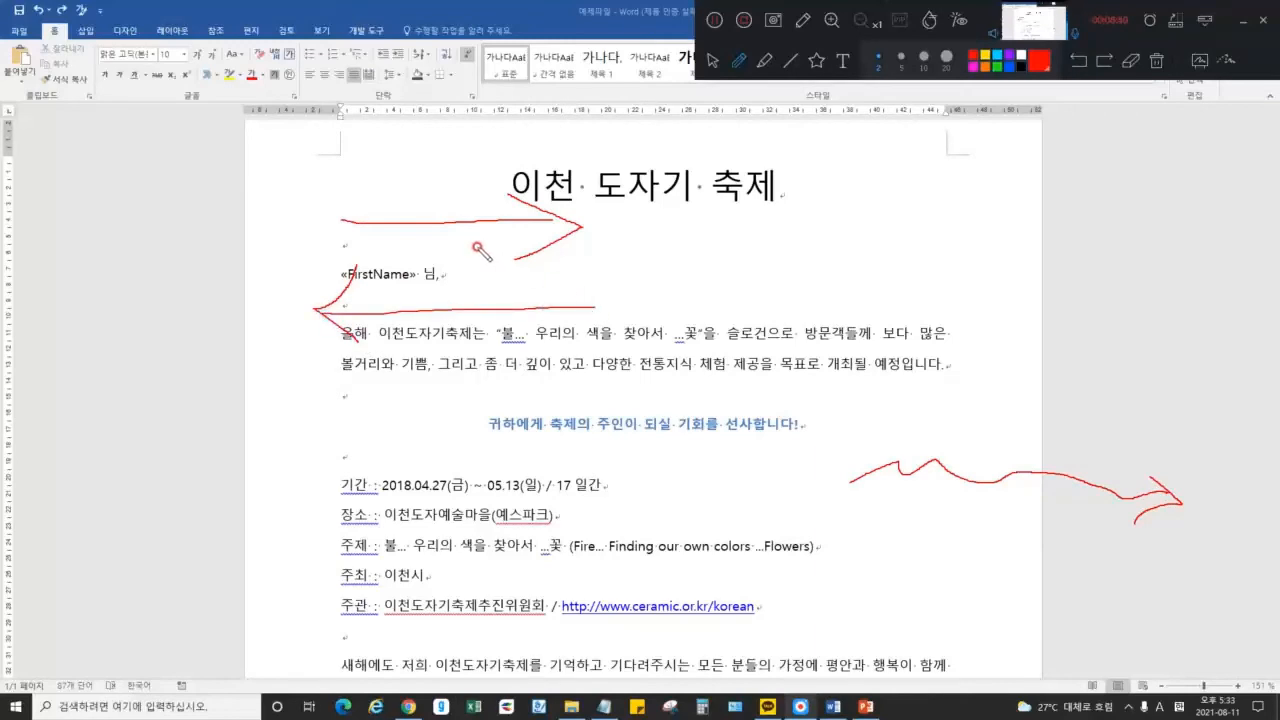
pyautogui.moveTo(341, 165); pyautogui.dragTo(343, 202)
pyautogui.moveTo(340, 350); pyautogui.dragTo(355, 398)
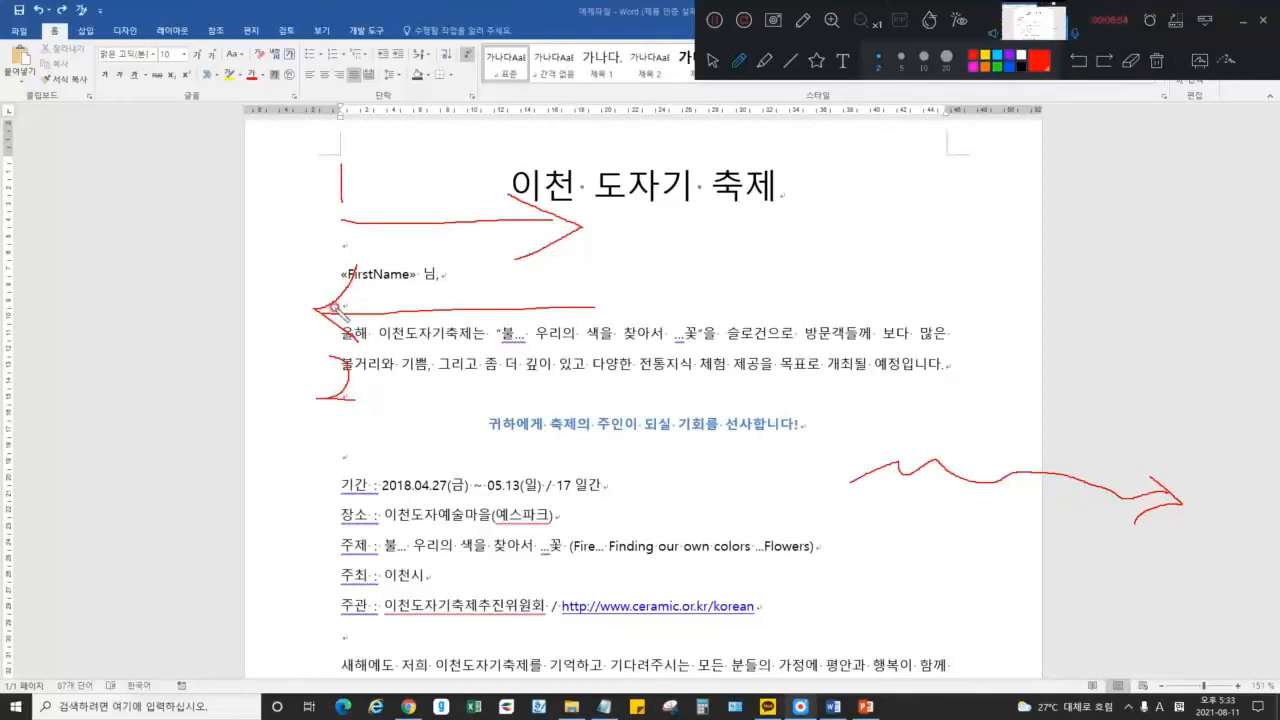
pyautogui.click(1160, 62)
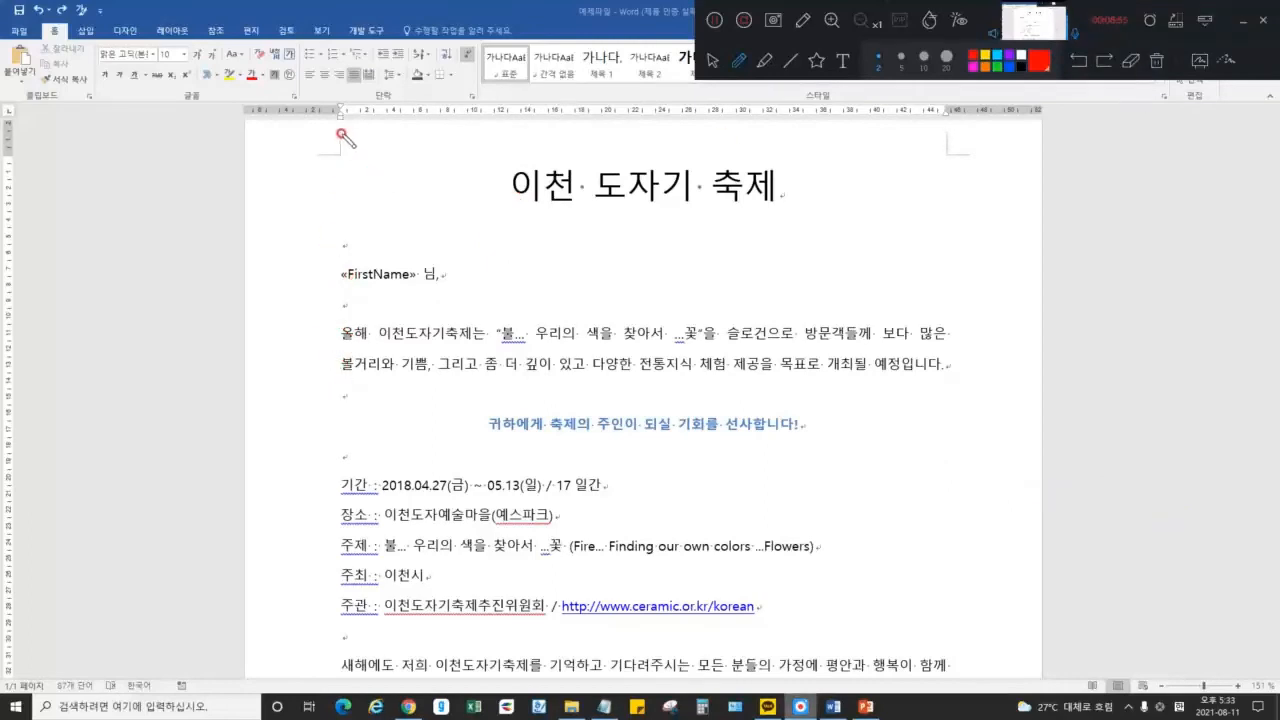
pyautogui.moveTo(339, 134)
pyautogui.mouseDown()
pyautogui.moveTo(340, 152)
pyautogui.moveTo(316, 155)
pyautogui.mouseUp()
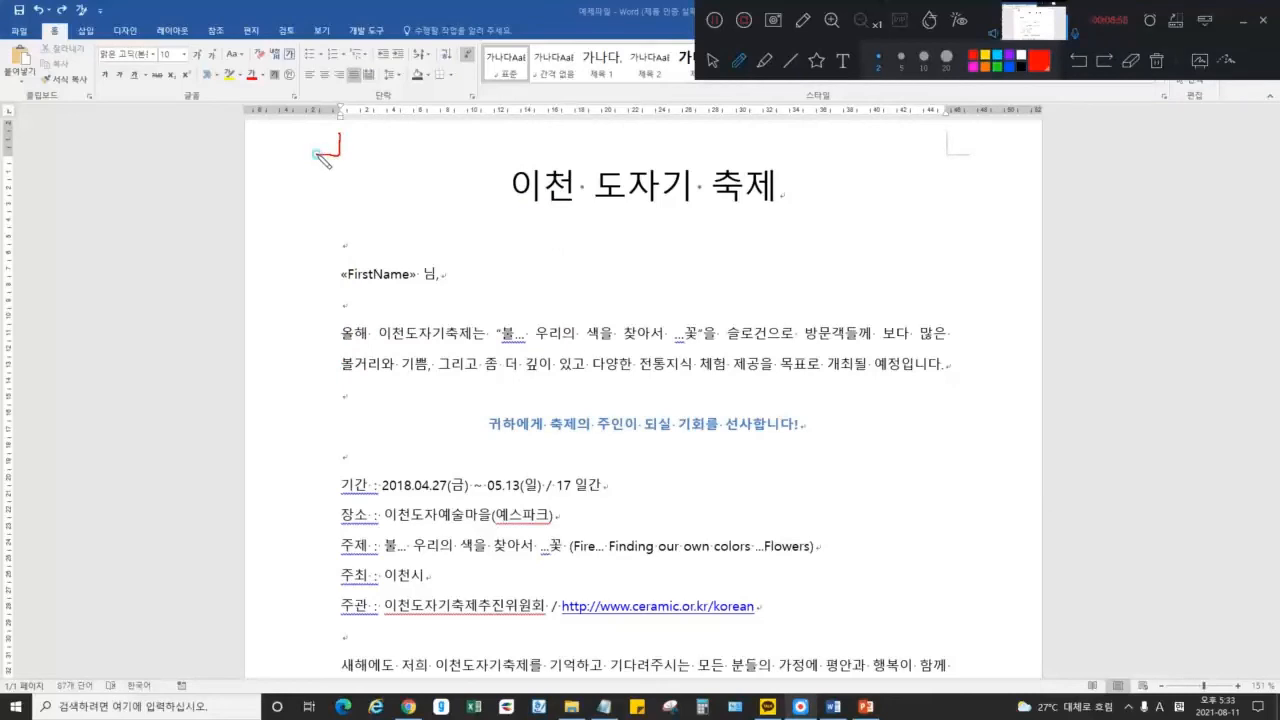
pyautogui.moveTo(945, 134)
pyautogui.mouseDown()
pyautogui.moveTo(946, 155)
pyautogui.moveTo(970, 156)
pyautogui.mouseUp()
pyautogui.moveTo(339, 120); pyautogui.dragTo(342, 650)
pyautogui.moveTo(354, 362)
pyautogui.mouseDown()
pyautogui.moveTo(294, 362)
pyautogui.moveTo(313, 377)
pyautogui.mouseUp()
pyautogui.moveTo(340, 326); pyautogui.dragTo(424, 326)
pyautogui.moveTo(402, 317)
pyautogui.mouseDown()
pyautogui.moveTo(424, 326)
pyautogui.moveTo(408, 335)
pyautogui.mouseUp()
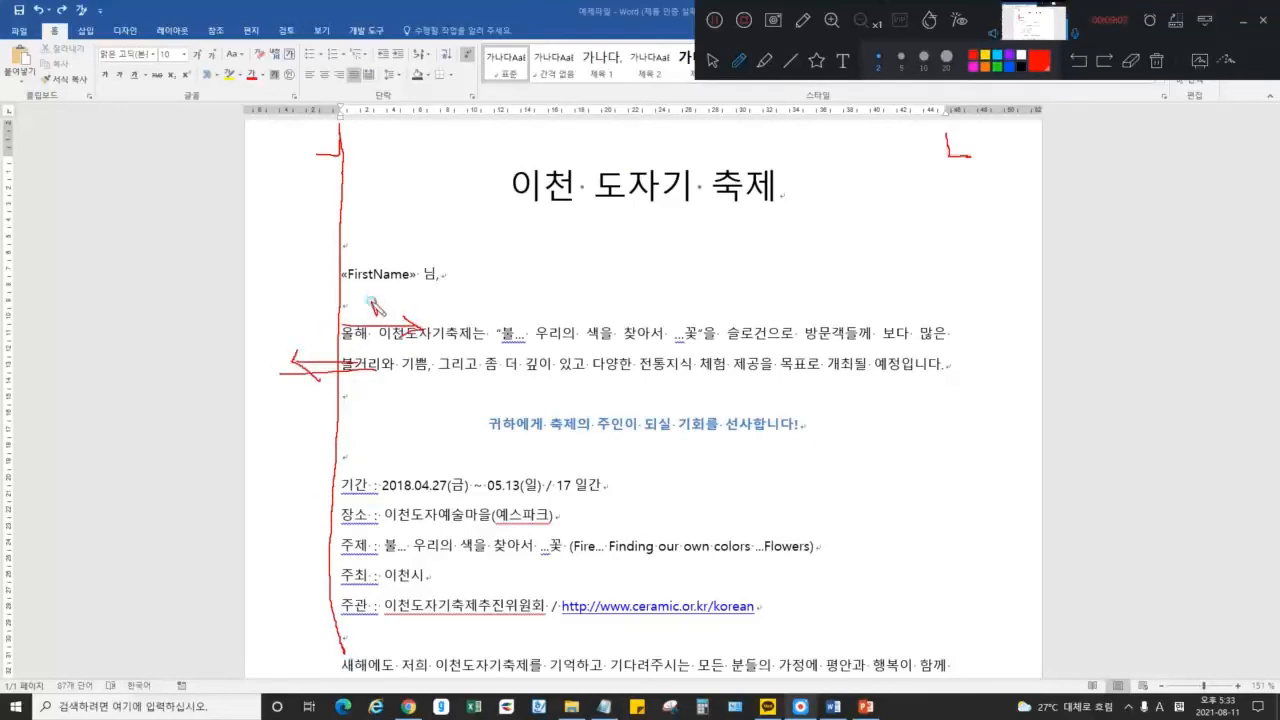
pyautogui.click(1157, 63)
pyautogui.click(712, 60)
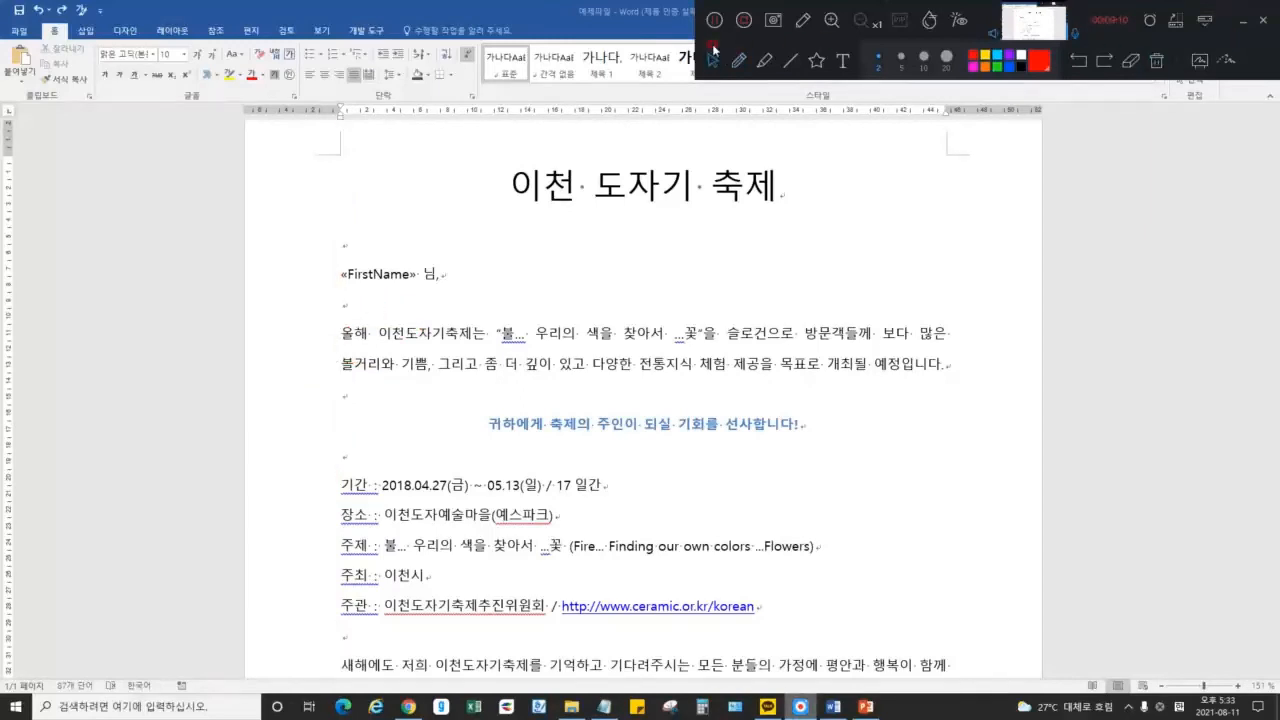
pyautogui.click(496, 328)
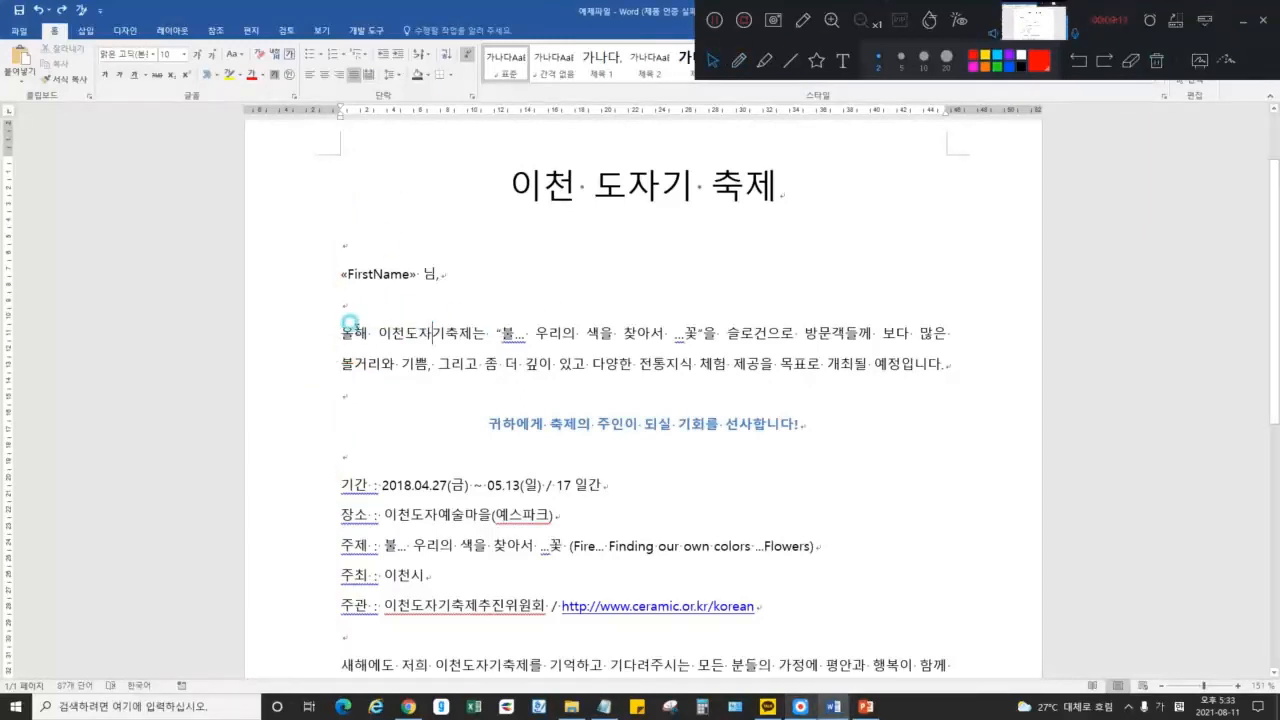
pyautogui.moveTo(335, 328); pyautogui.dragTo(957, 337)
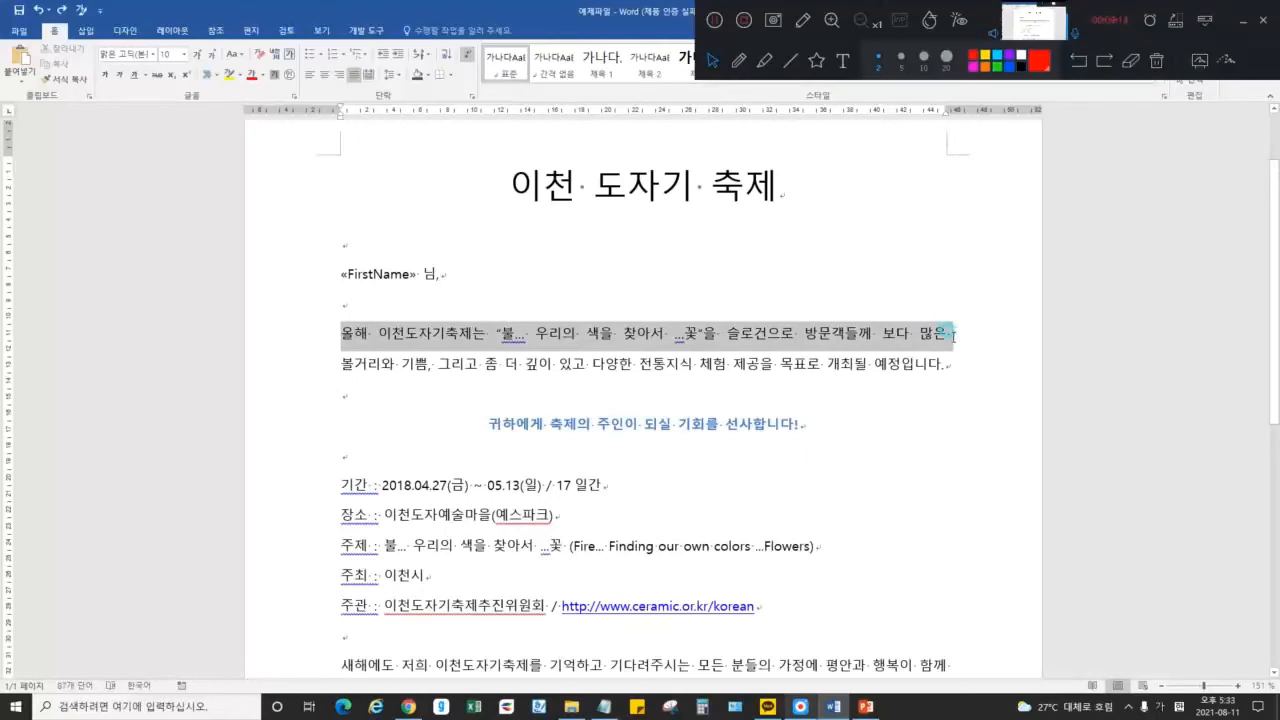
pyautogui.click(944, 333)
# Give the opening 올해 paragraph a 5.5-character left indent and a 5-character right indent
pyautogui.click(342, 331)
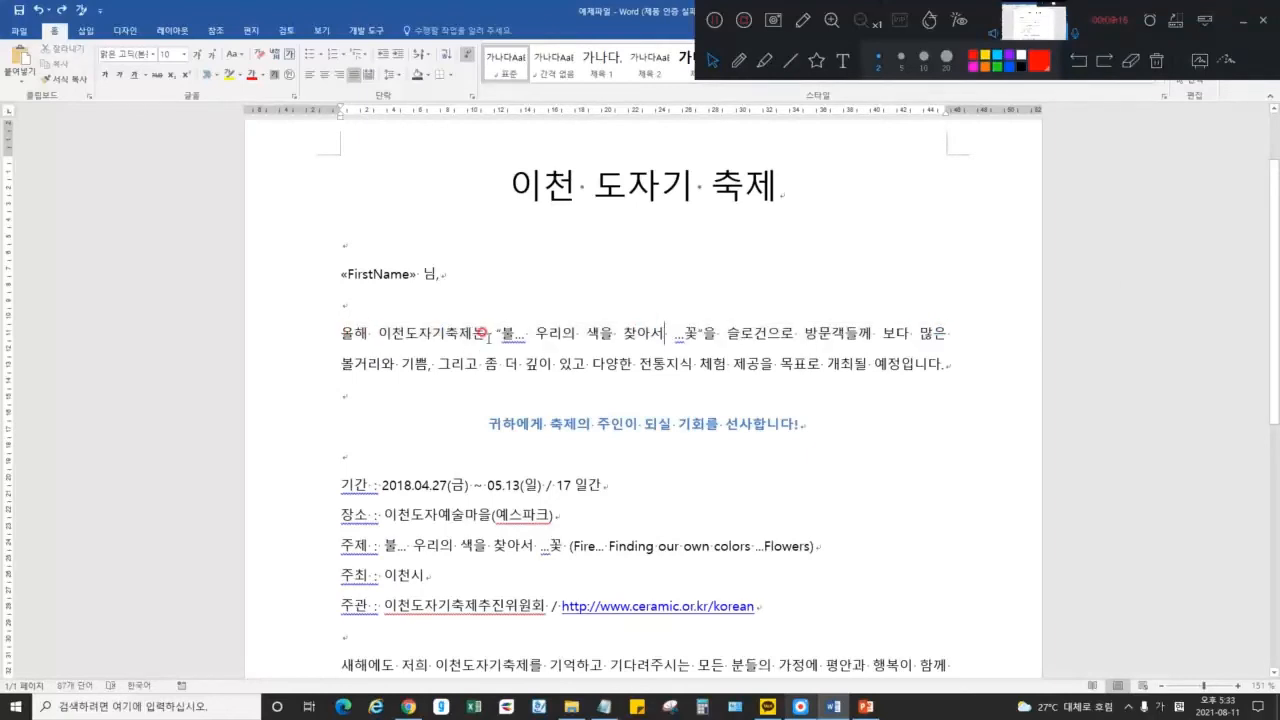
pyautogui.click(597, 331)
pyautogui.click(471, 96)
pyautogui.moveTo(658, 170); pyautogui.dragTo(1021, 177)
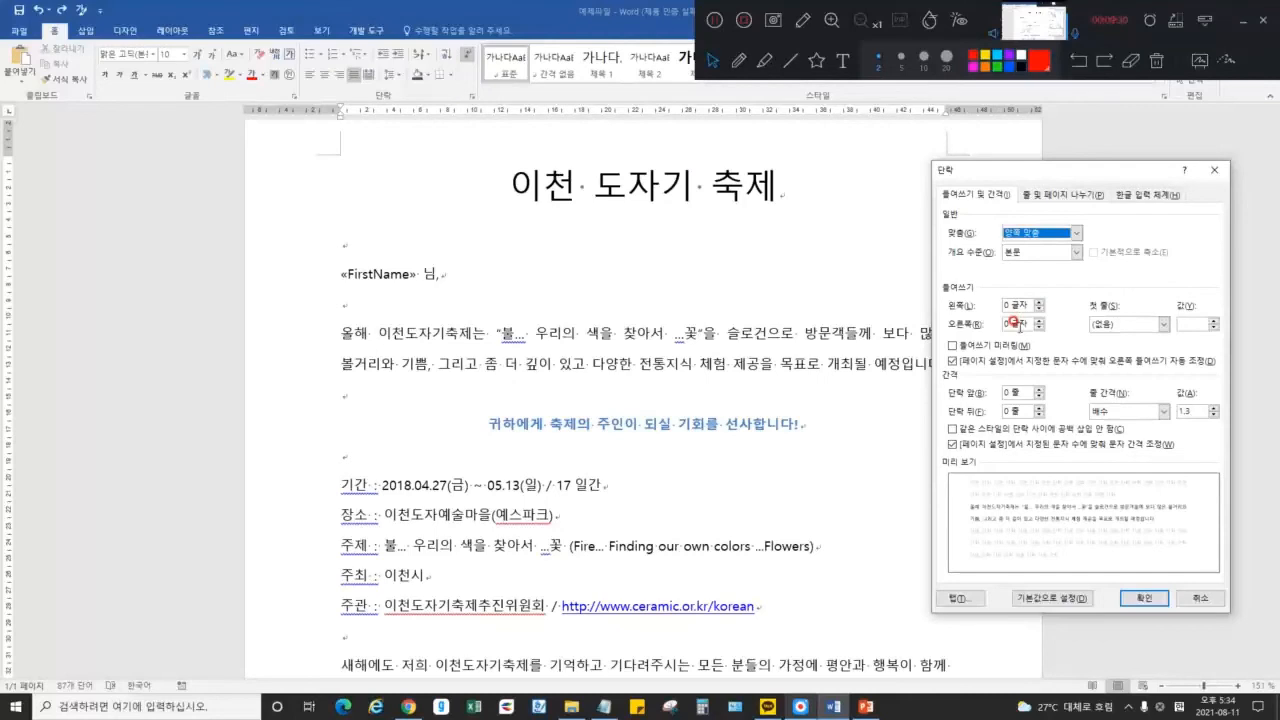
pyautogui.click(1040, 302)
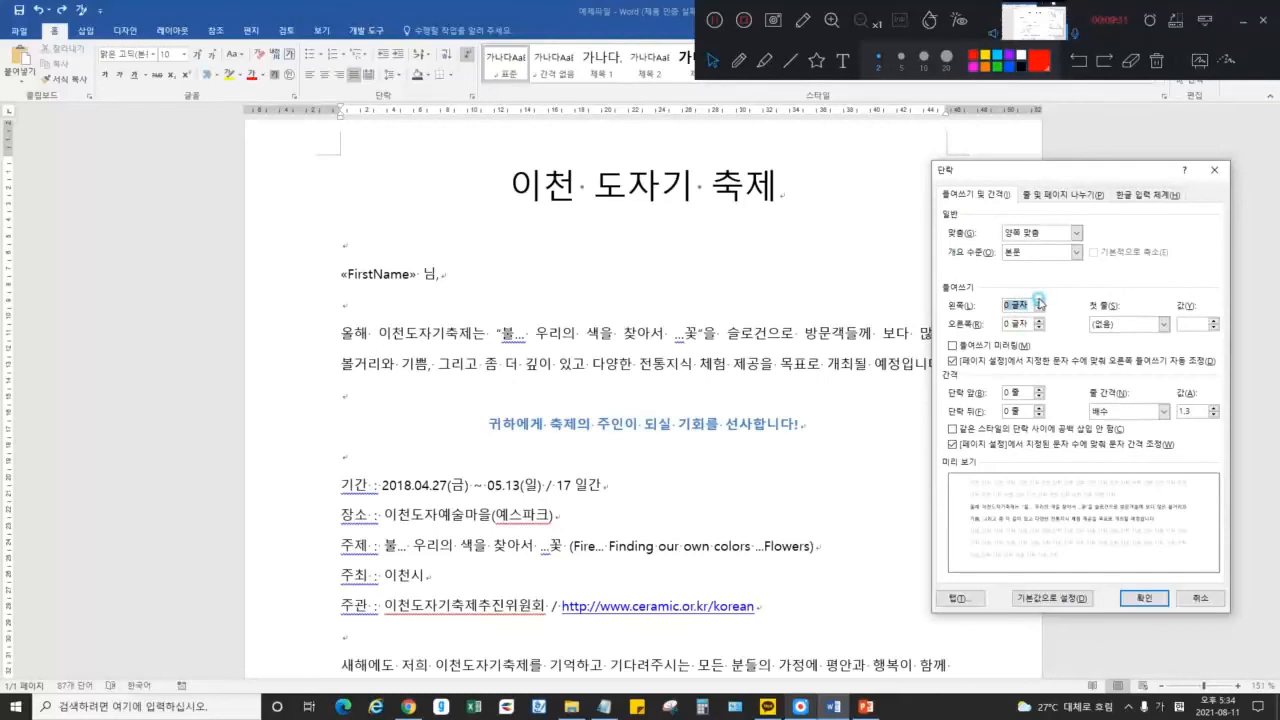
pyautogui.click(1040, 302)
pyautogui.click(1040, 302)
pyautogui.click(1040, 302)
pyautogui.click(1040, 302)
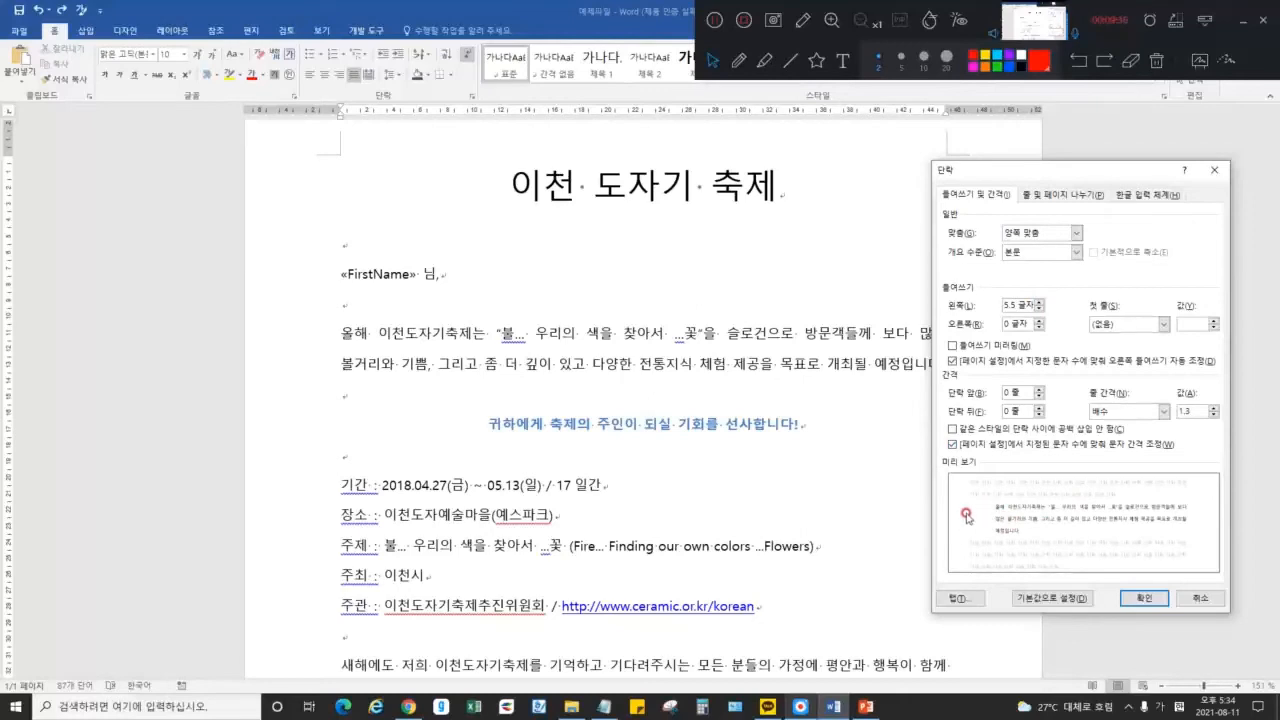
pyautogui.click(1038, 320)
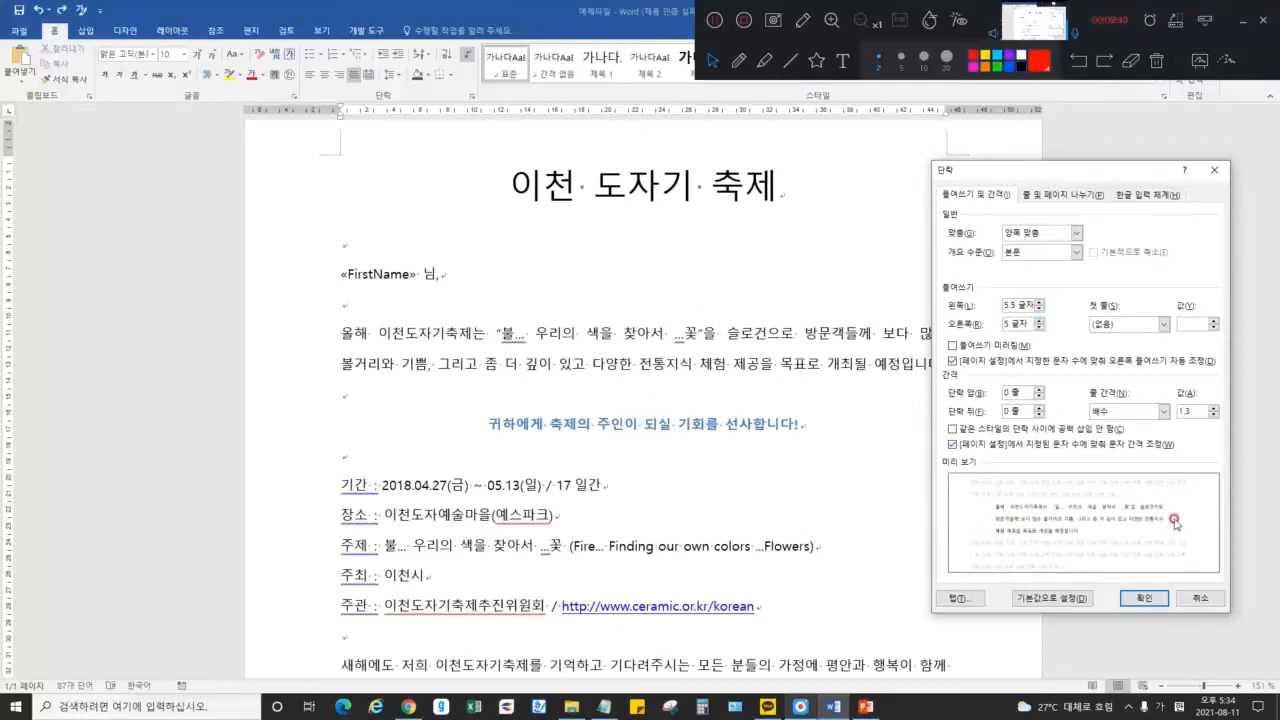
pyautogui.click(1143, 598)
# Undo the 5.5- and 5-character indents so the opening paragraph spans full width
pyautogui.moveTo(748, 394); pyautogui.dragTo(423, 334)
pyautogui.click(428, 333)
pyautogui.tripleClick(470, 333)
pyautogui.click(786, 390)
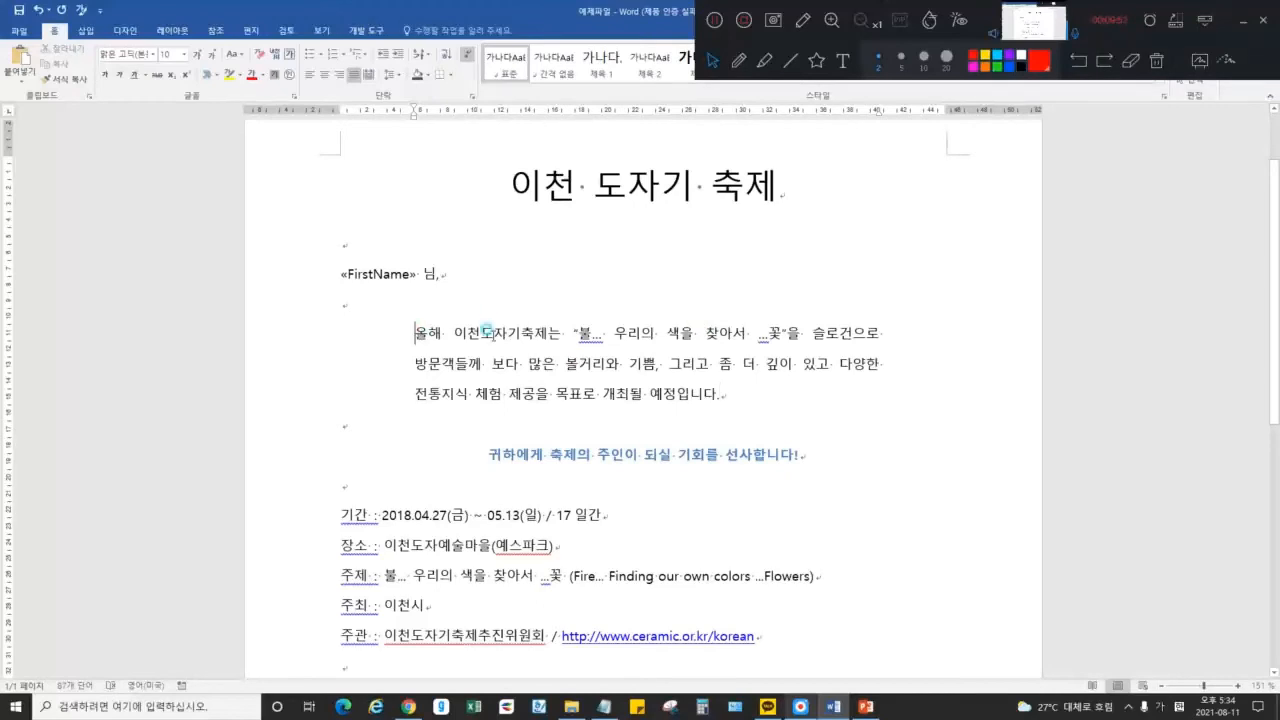
pyautogui.moveTo(410, 326); pyautogui.dragTo(881, 333)
pyautogui.click(677, 325)
pyautogui.hotkey('ctrl', 'z')
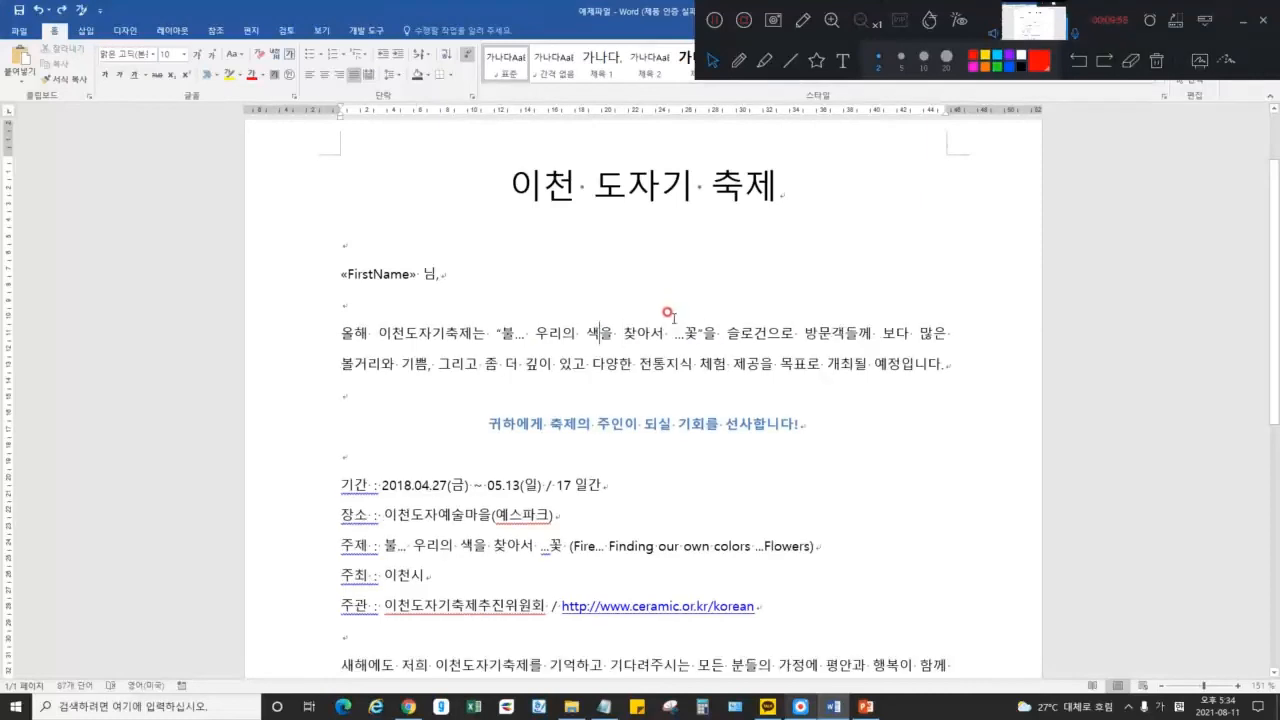
# Break the paragraph after 많은, then rejoin it into one paragraph
pyautogui.click(846, 335)
pyautogui.doubleClick(348, 333)
pyautogui.doubleClick(920, 363)
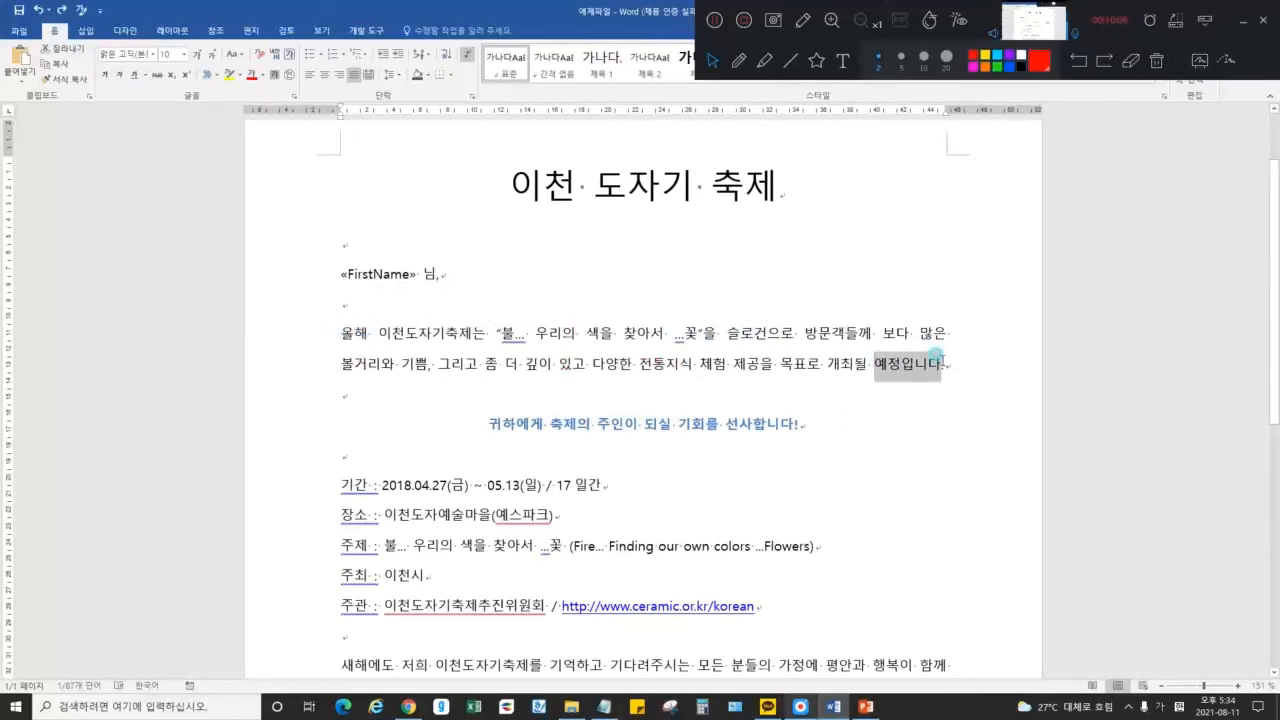
pyautogui.click(940, 334)
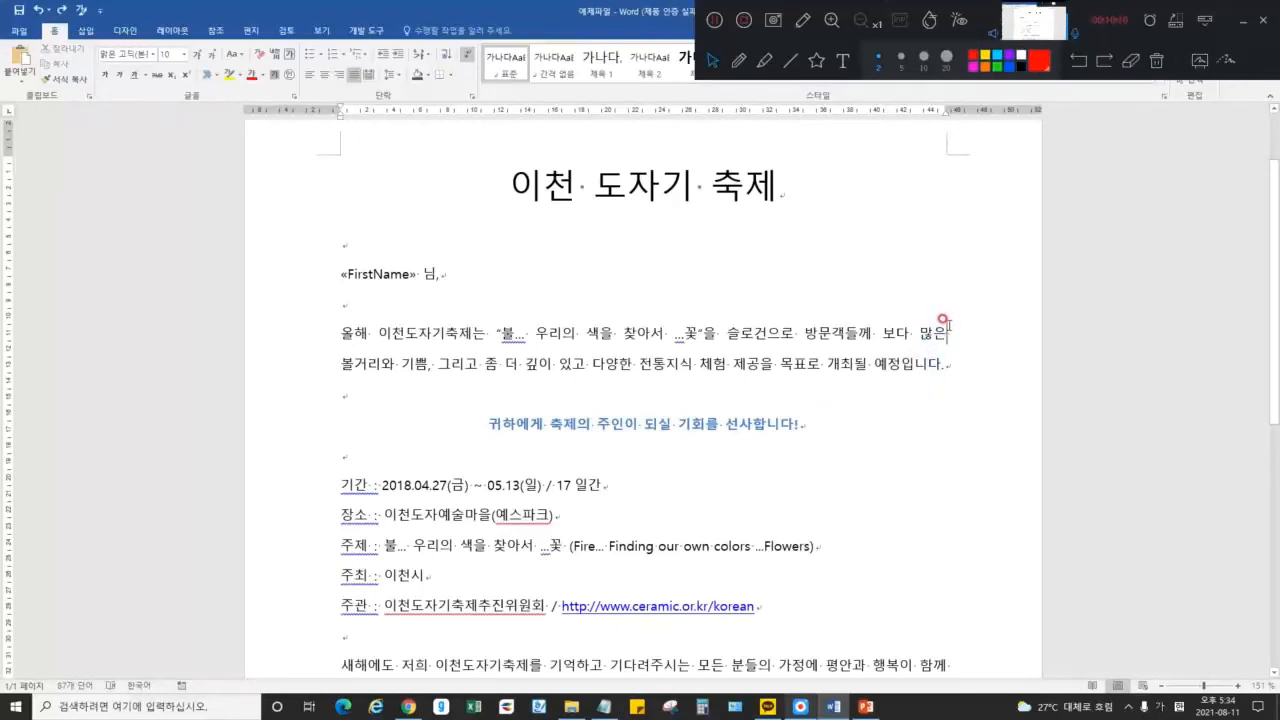
pyautogui.press('Return')
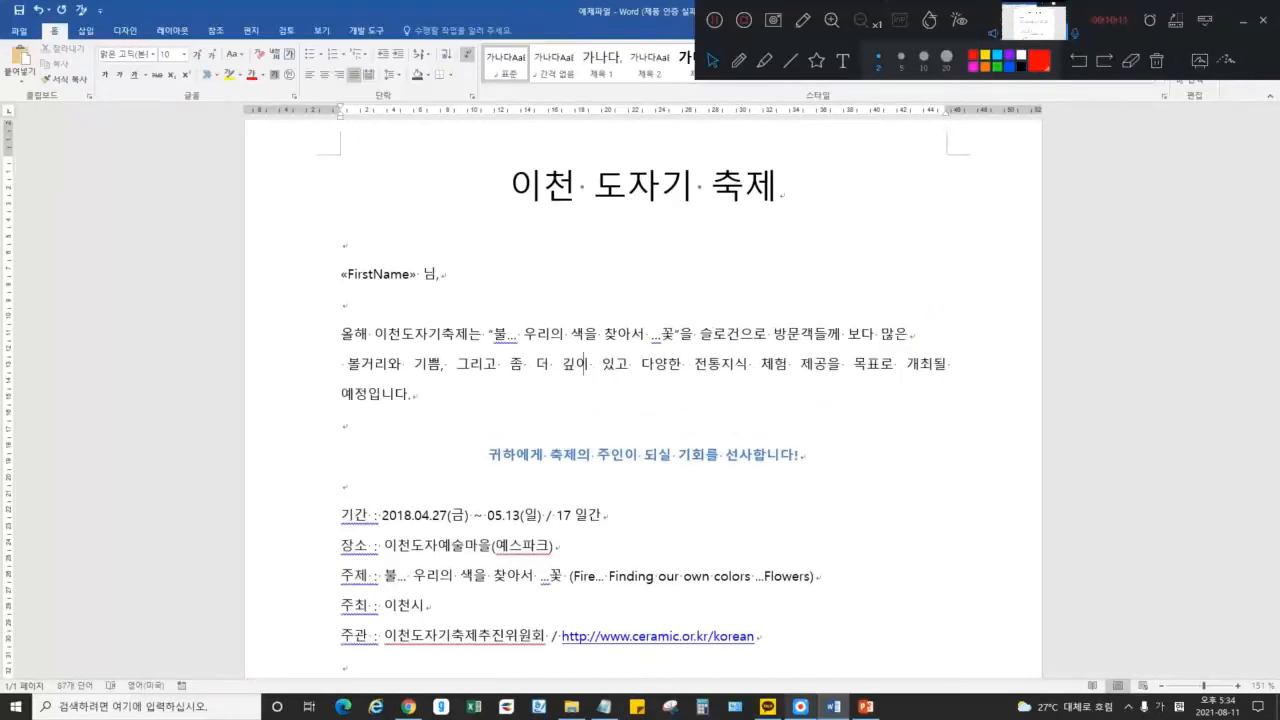
pyautogui.click(945, 330)
pyautogui.press('Delete')
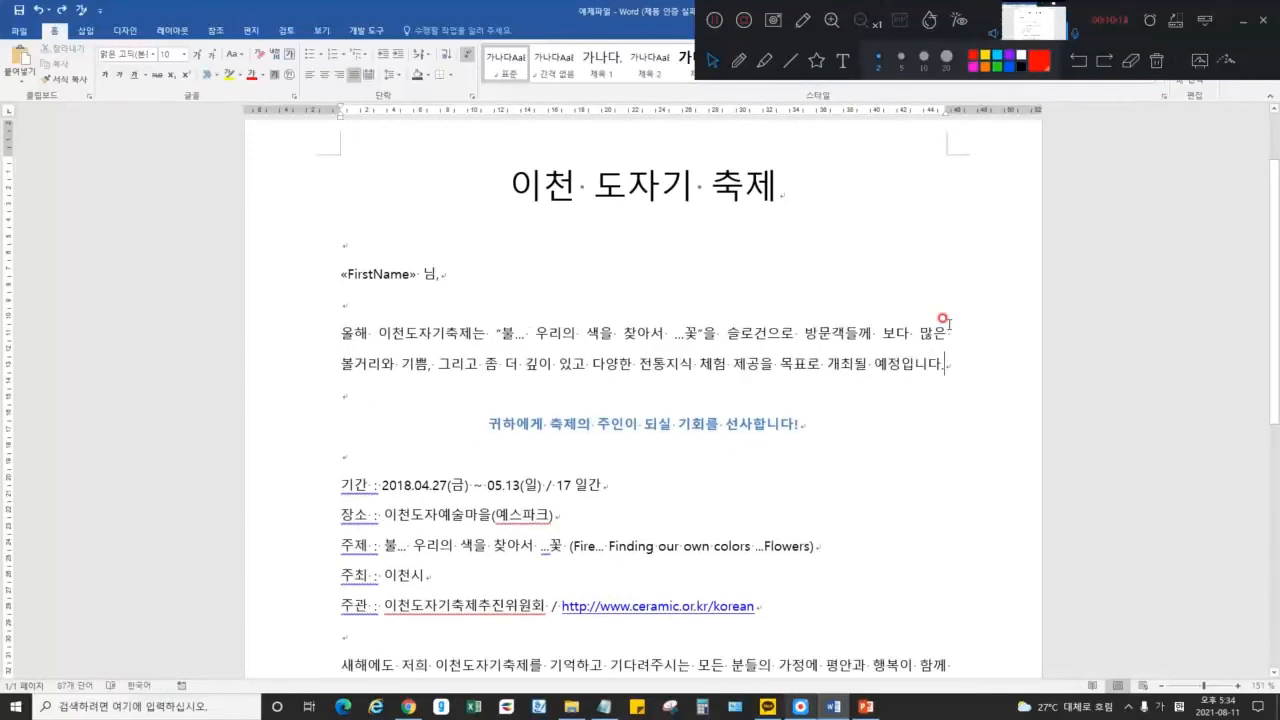
pyautogui.click(739, 61)
pyautogui.moveTo(434, 274)
pyautogui.mouseDown()
pyautogui.moveTo(449, 279)
pyautogui.moveTo(431, 276)
pyautogui.moveTo(437, 264)
pyautogui.mouseUp()
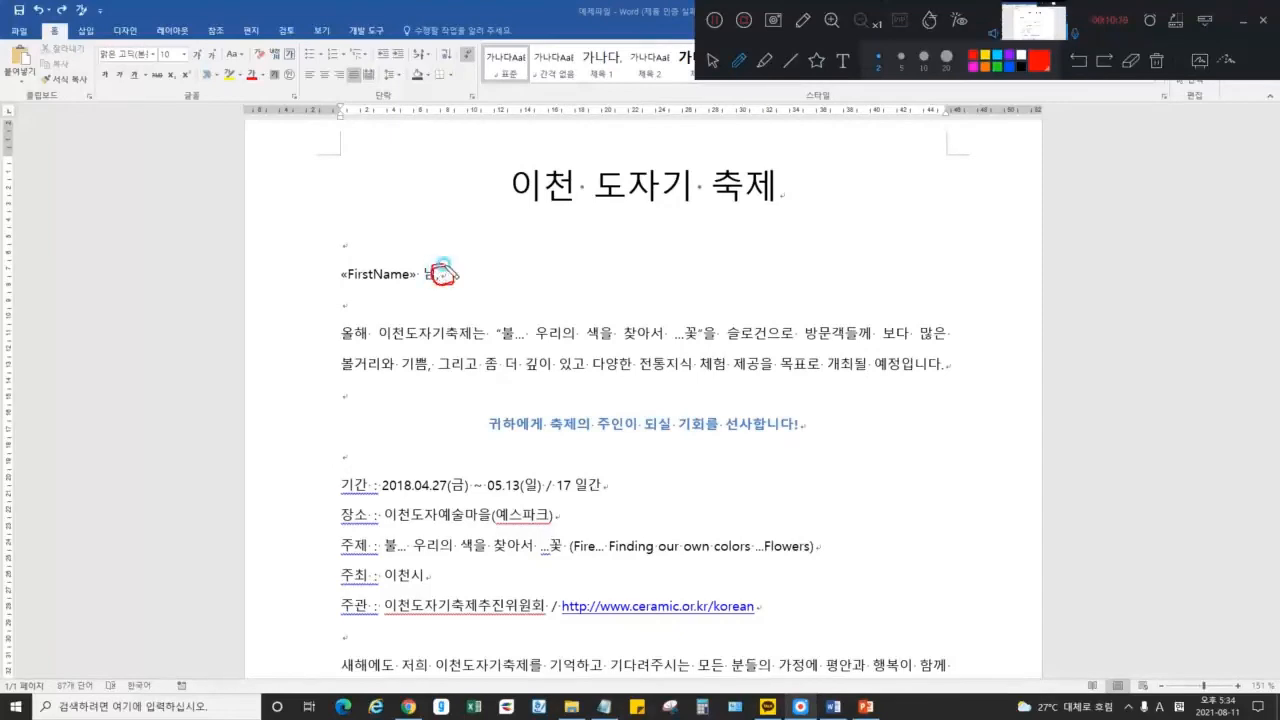
pyautogui.click(1158, 61)
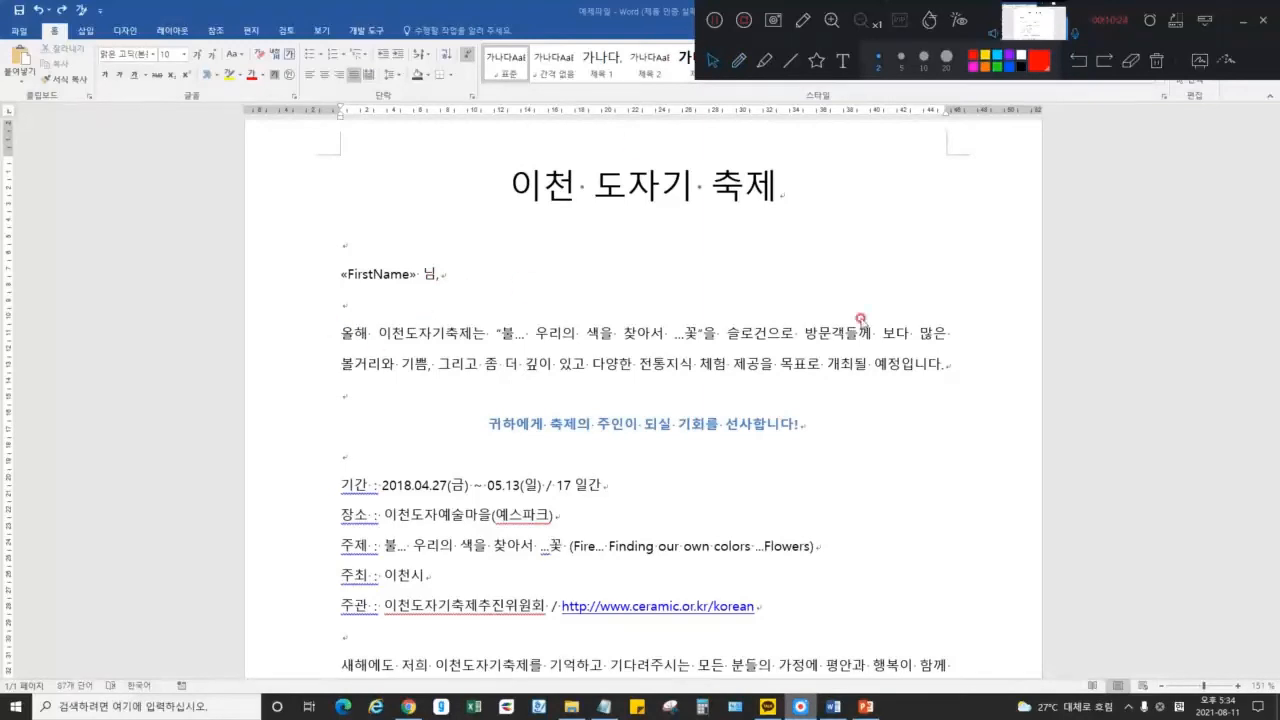
pyautogui.click(939, 333)
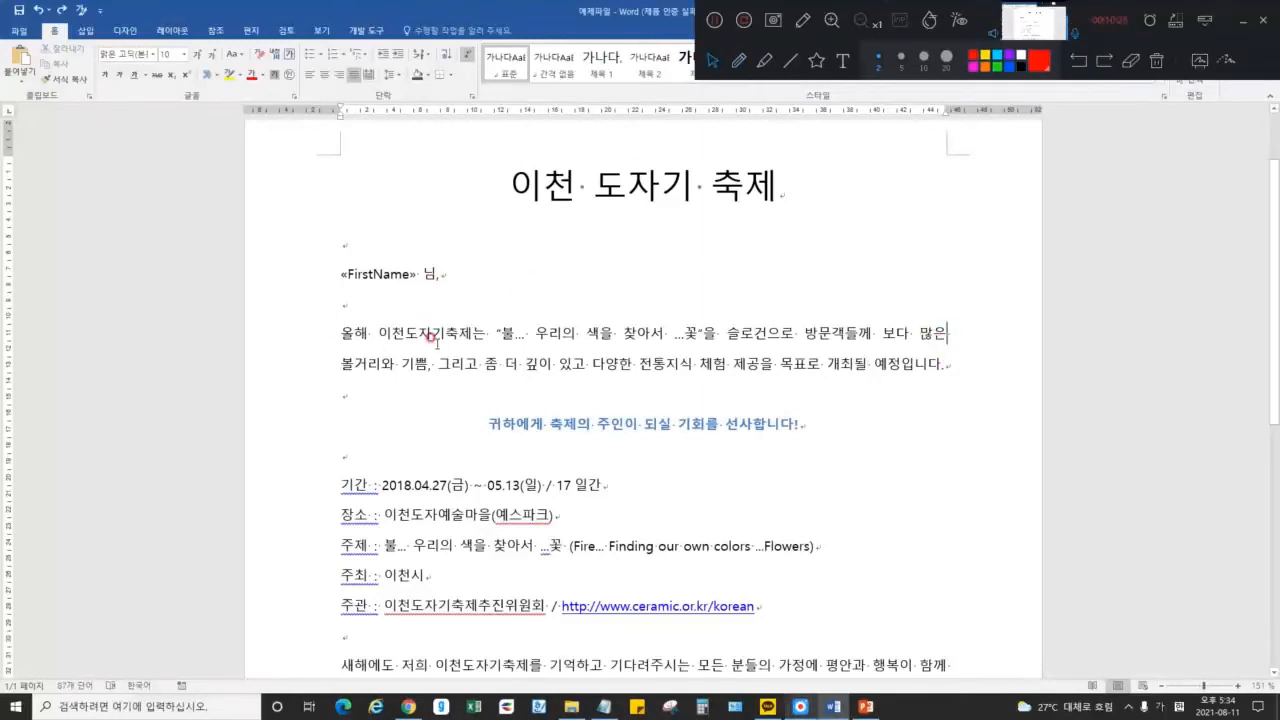
pyautogui.moveTo(335, 328)
pyautogui.mouseDown()
pyautogui.moveTo(688, 366)
pyautogui.moveTo(965, 366)
pyautogui.moveTo(330, 331)
pyautogui.mouseUp()
pyautogui.click(941, 366)
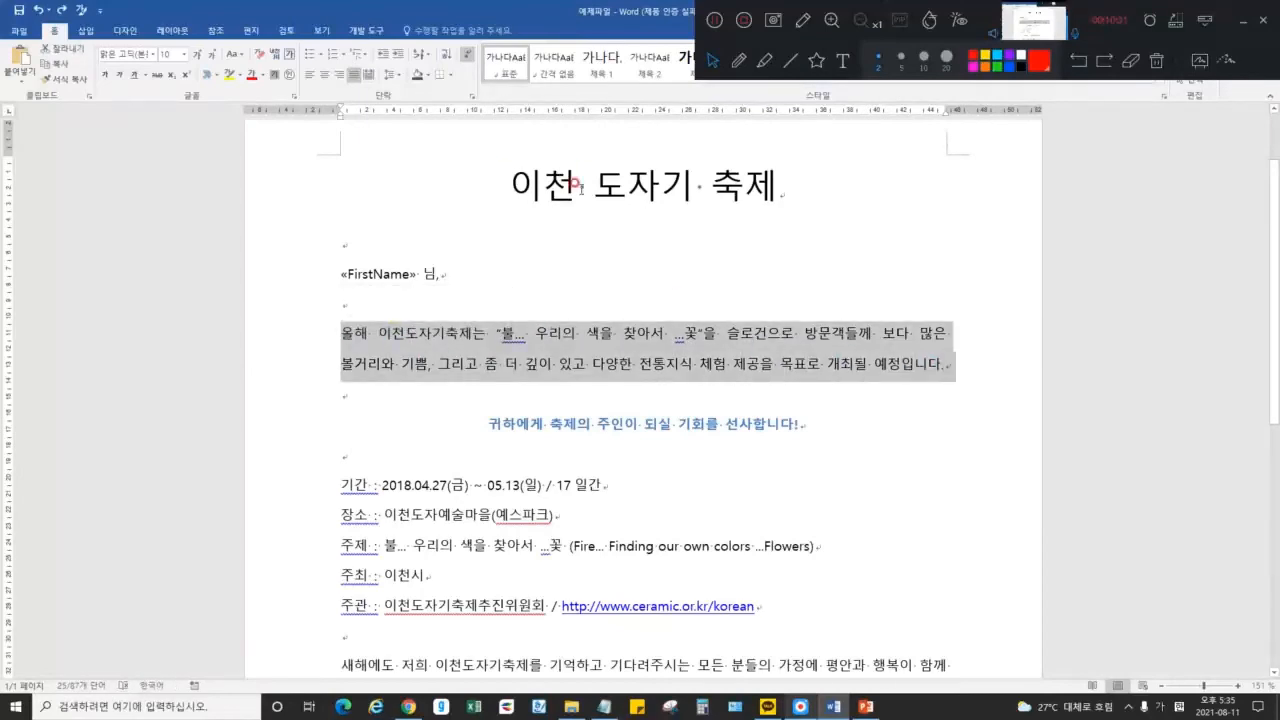
pyautogui.click(565, 345)
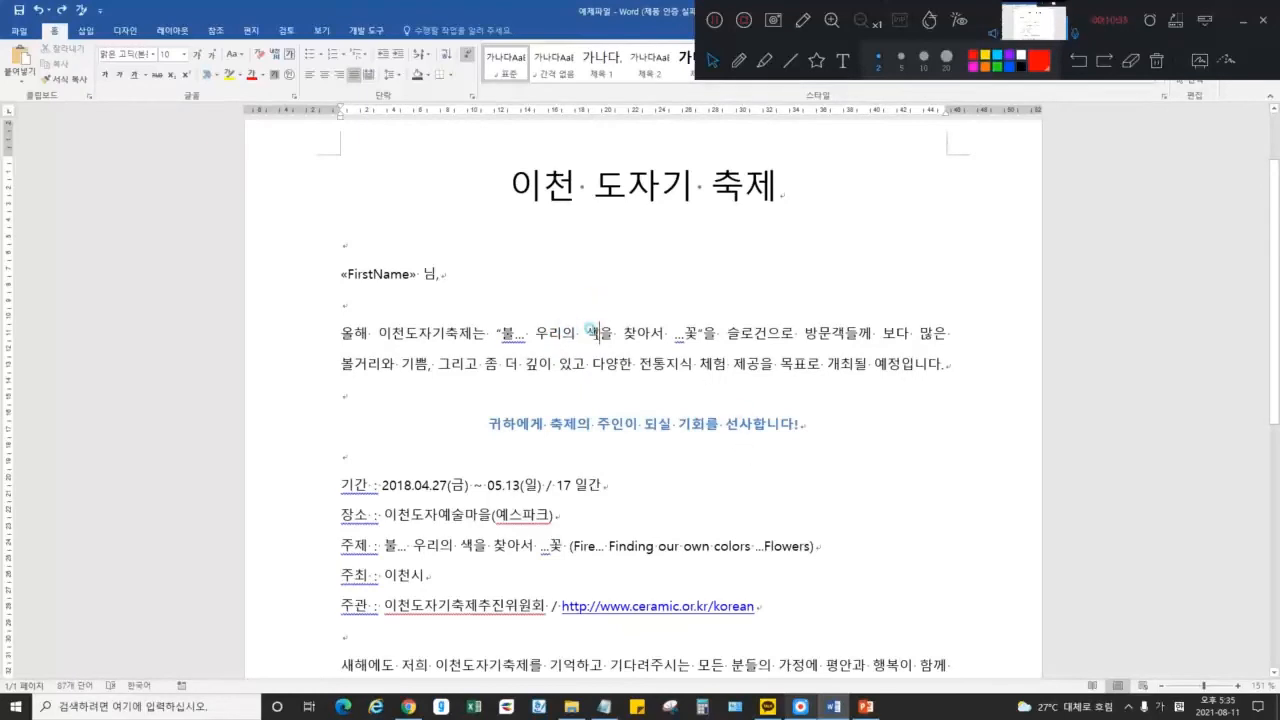
pyautogui.click(471, 96)
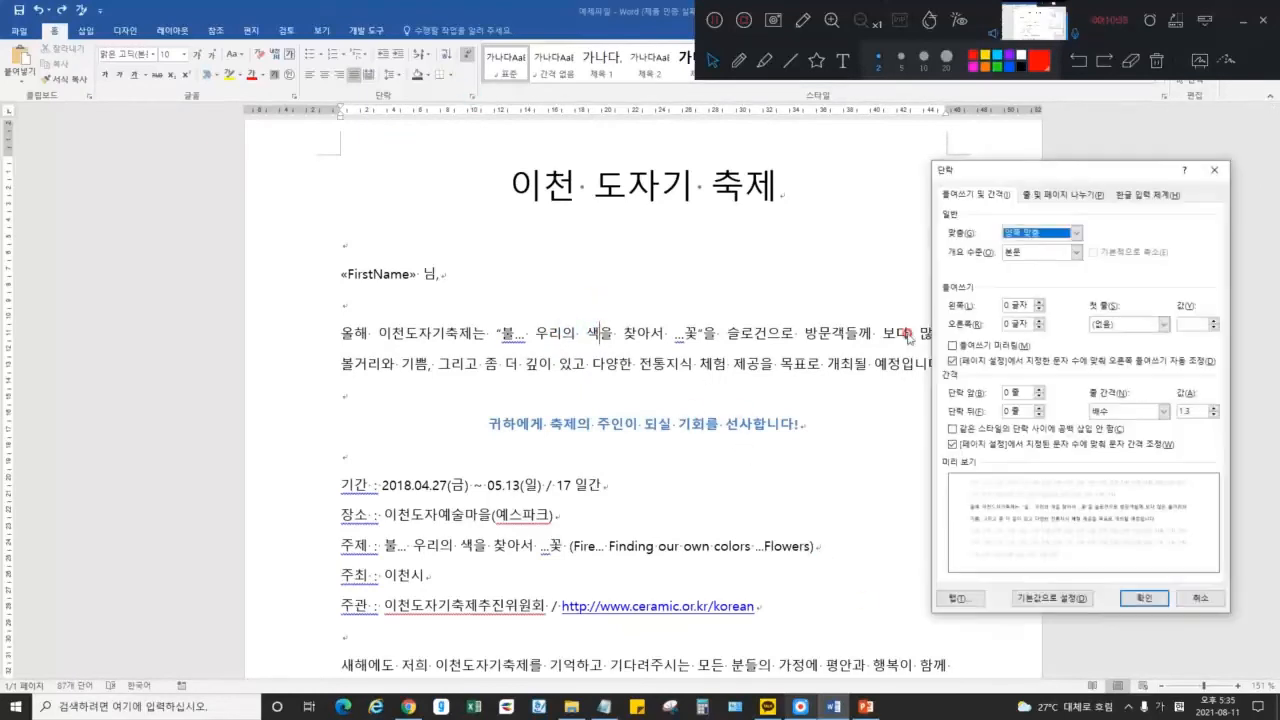
pyautogui.click(1038, 303)
pyautogui.click(1038, 303)
pyautogui.click(1038, 321)
pyautogui.click(1038, 321)
pyautogui.click(1038, 321)
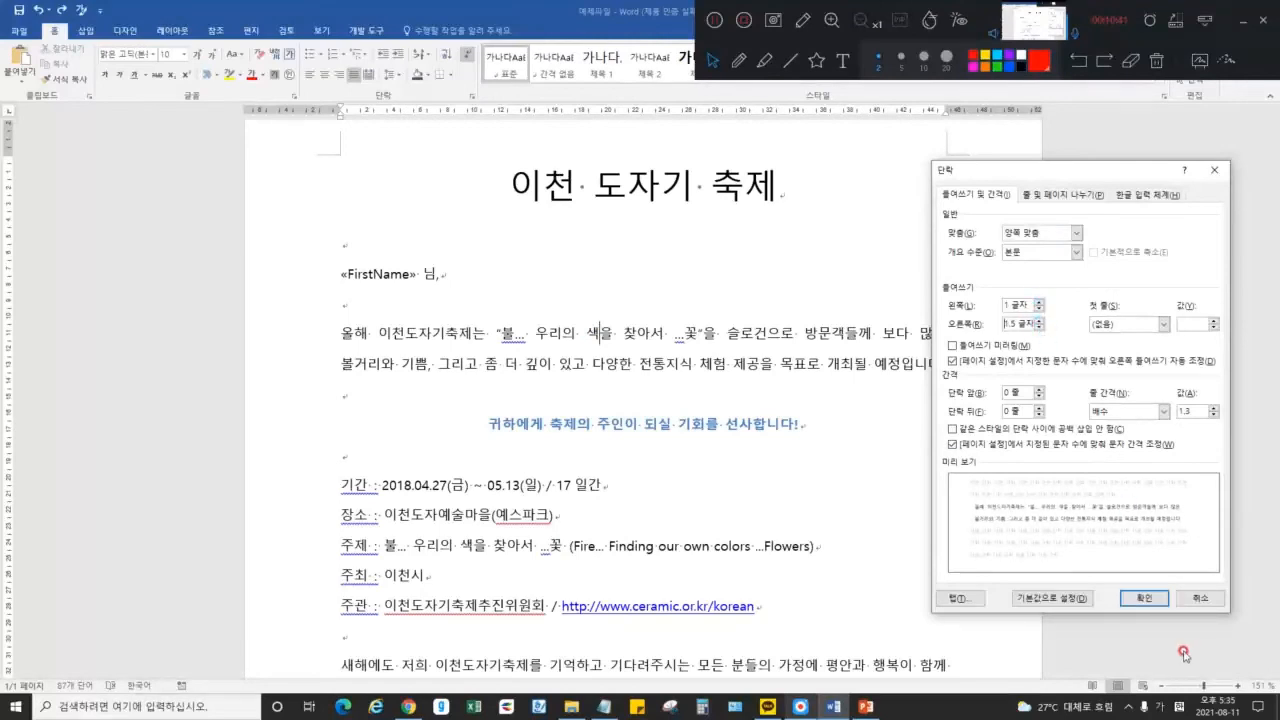
pyautogui.click(1143, 597)
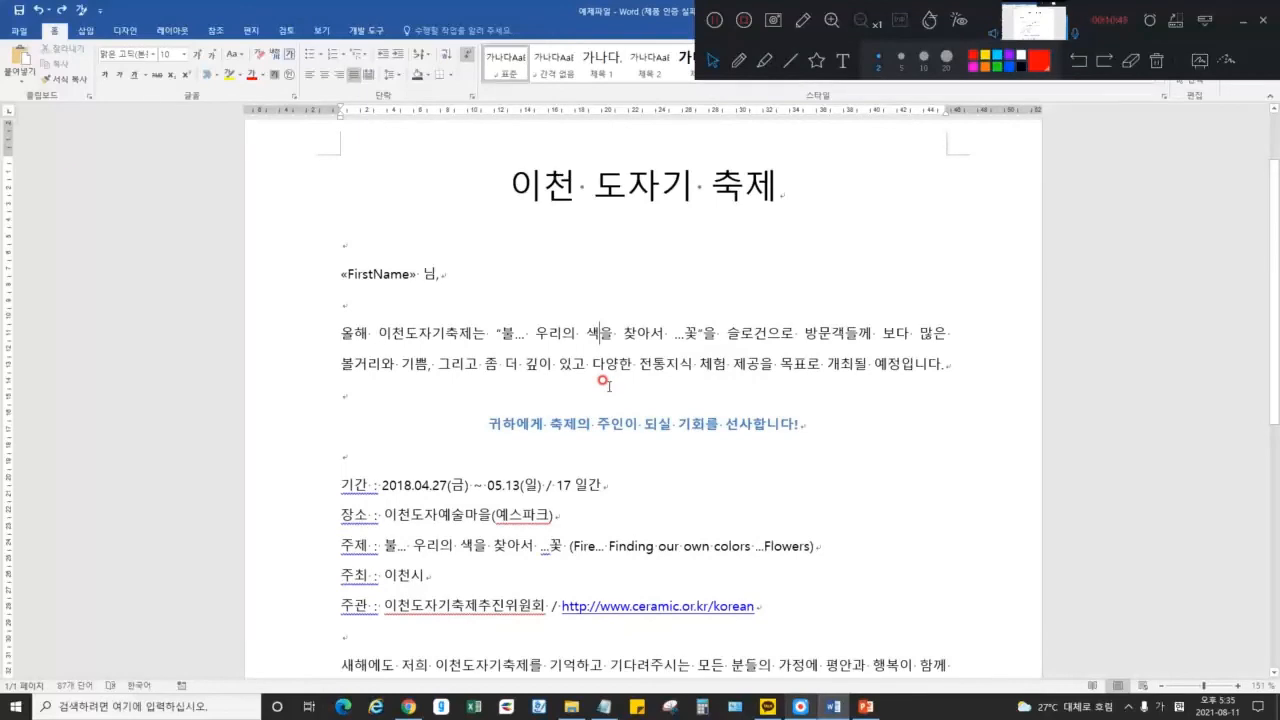
# Add Notepad note 5: a leftward arrow mark means Enter was pressed. Then return to Word
pyautogui.click(603, 706)
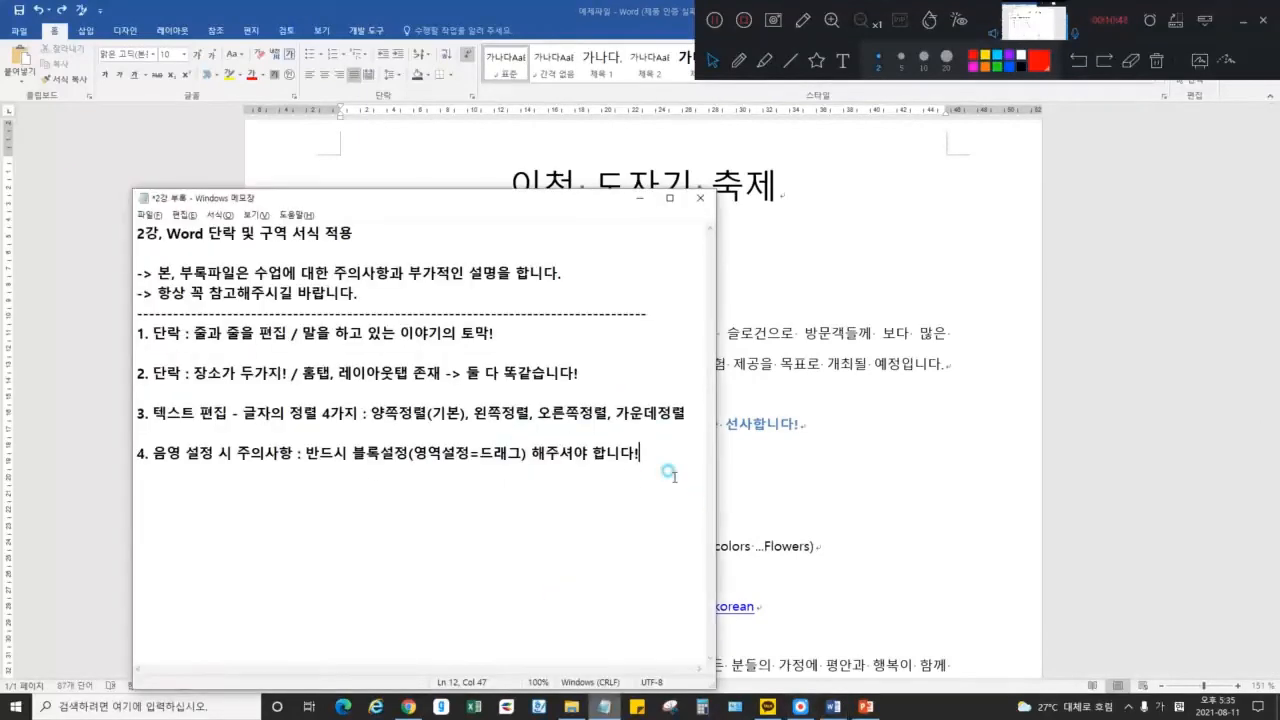
pyautogui.write('5. ㅇ왼쪽으로 삐언가ㅏㄴ')
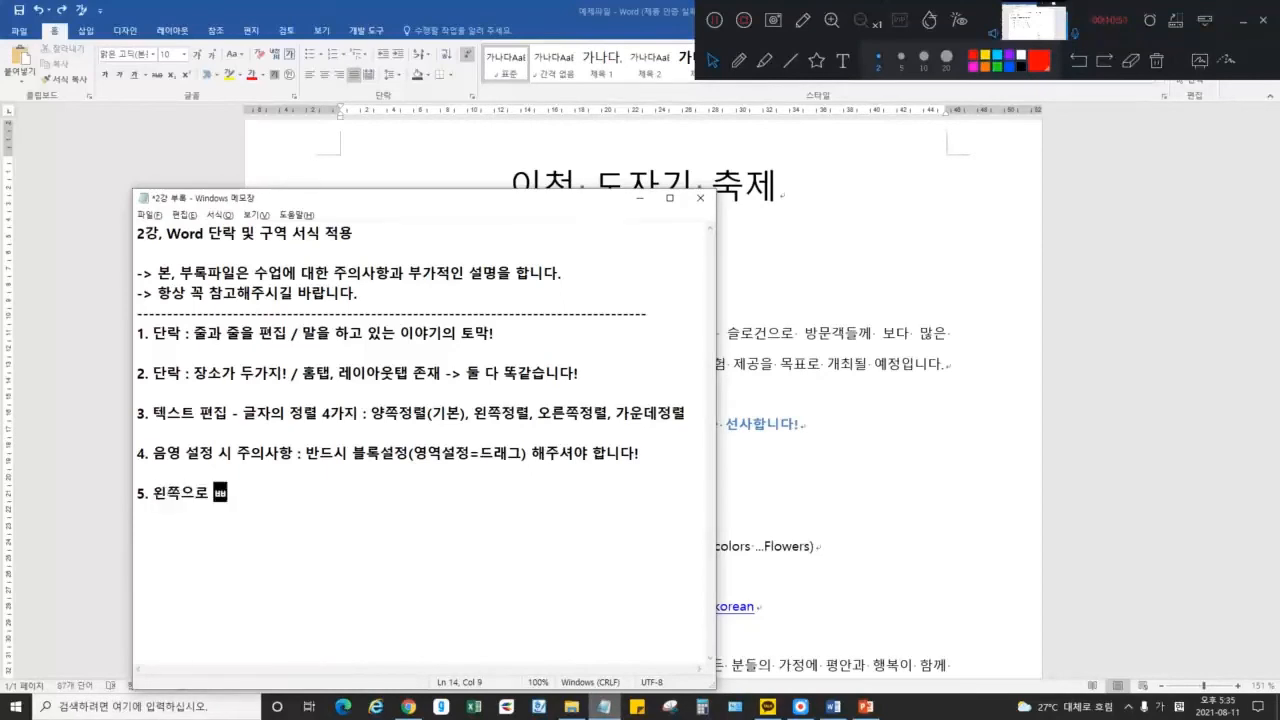
pyautogui.write('나가는 화살표 : ㅇ엔터를 쳤다는 증거')
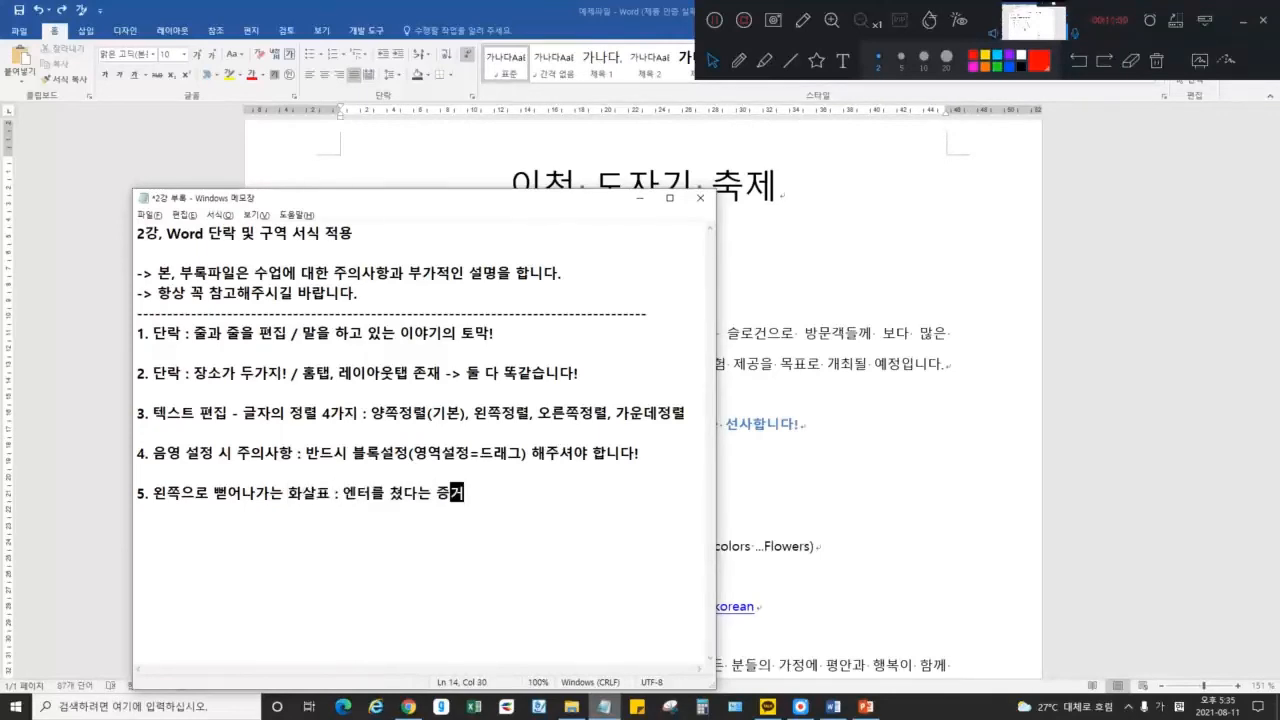
pyautogui.click(836, 386)
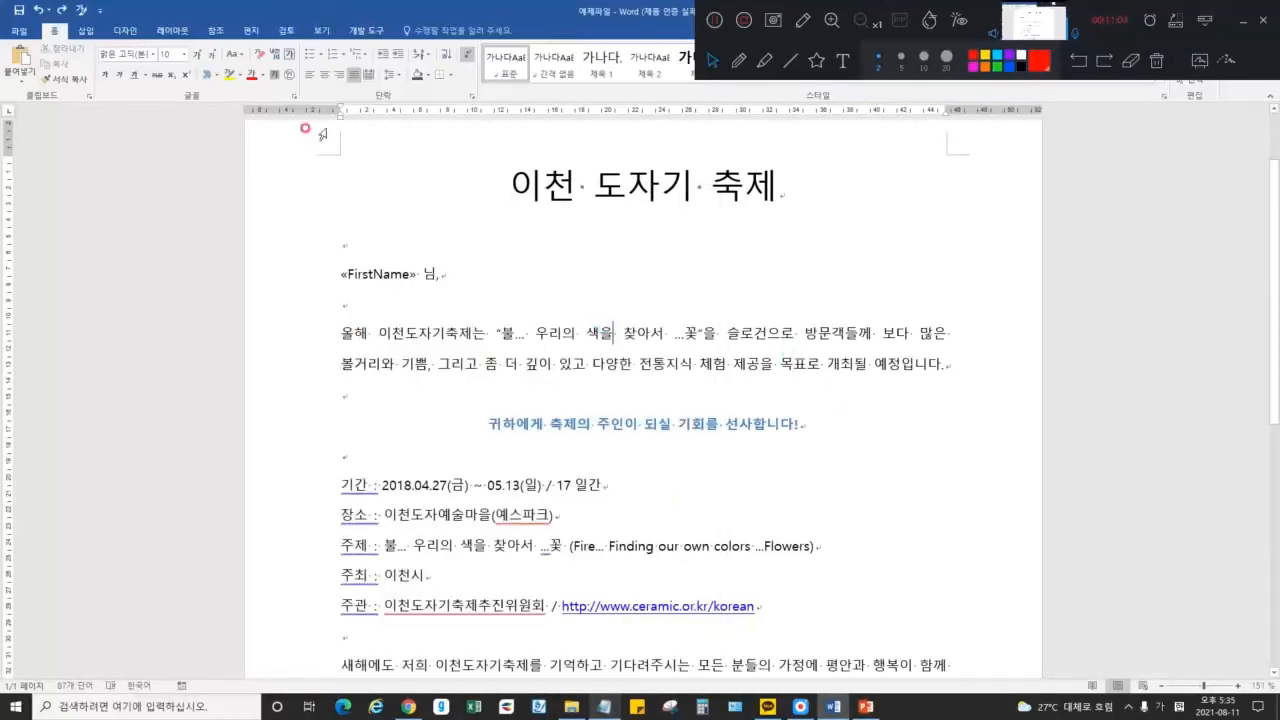
pyautogui.click(473, 94)
pyautogui.press('Escape')
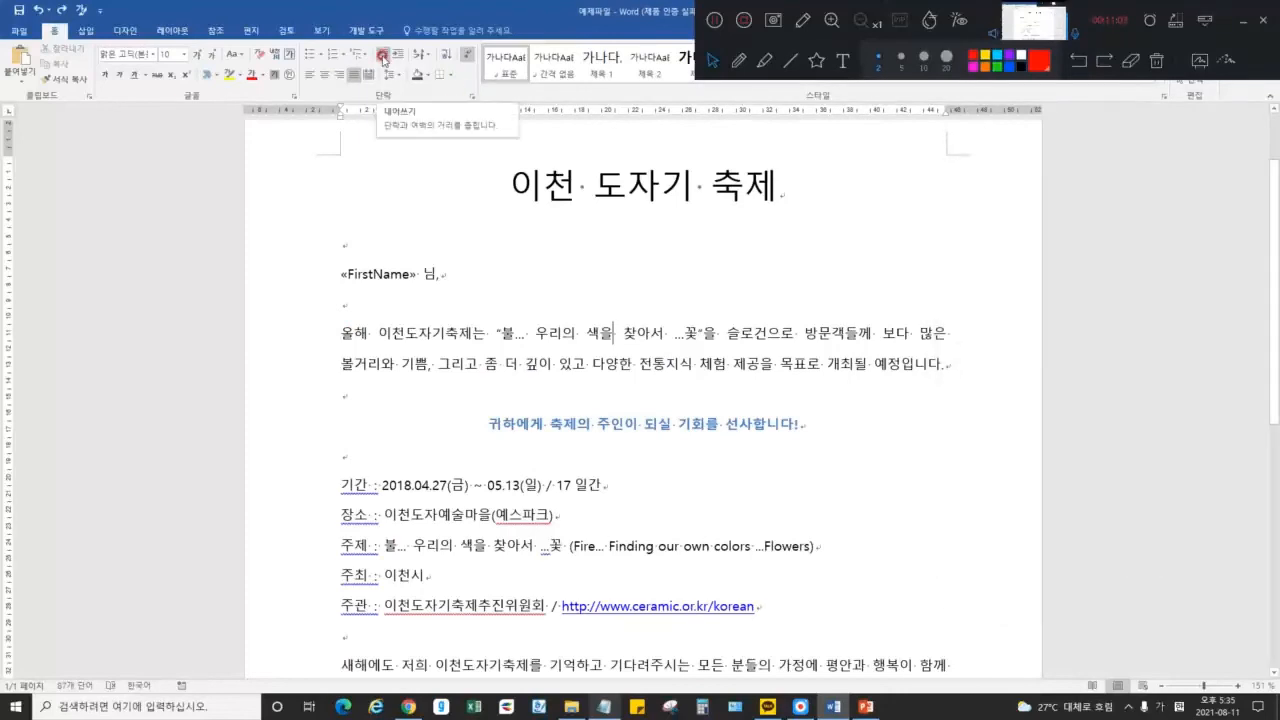
pyautogui.click(397, 55)
pyautogui.click(397, 55)
pyautogui.tripleClick(397, 55)
pyautogui.click(397, 55)
pyautogui.tripleClick(386, 55)
pyautogui.tripleClick(386, 55)
pyautogui.doubleClick(386, 55)
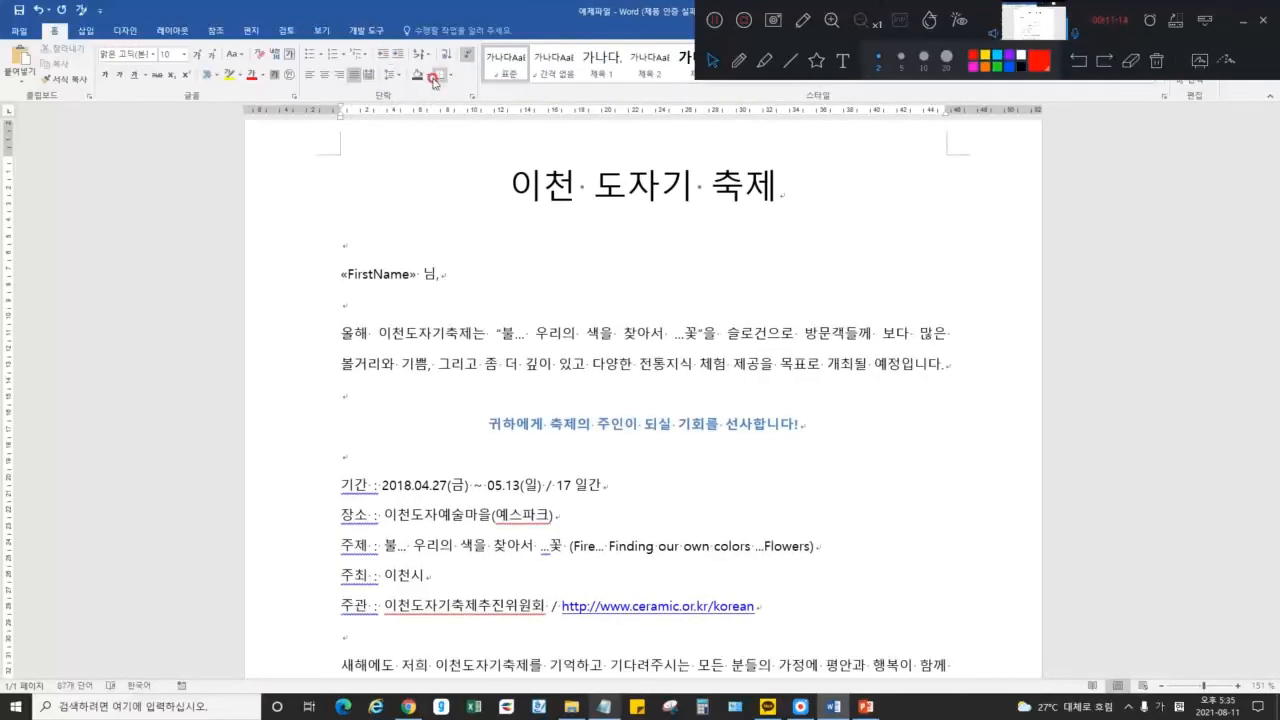
pyautogui.click(469, 100)
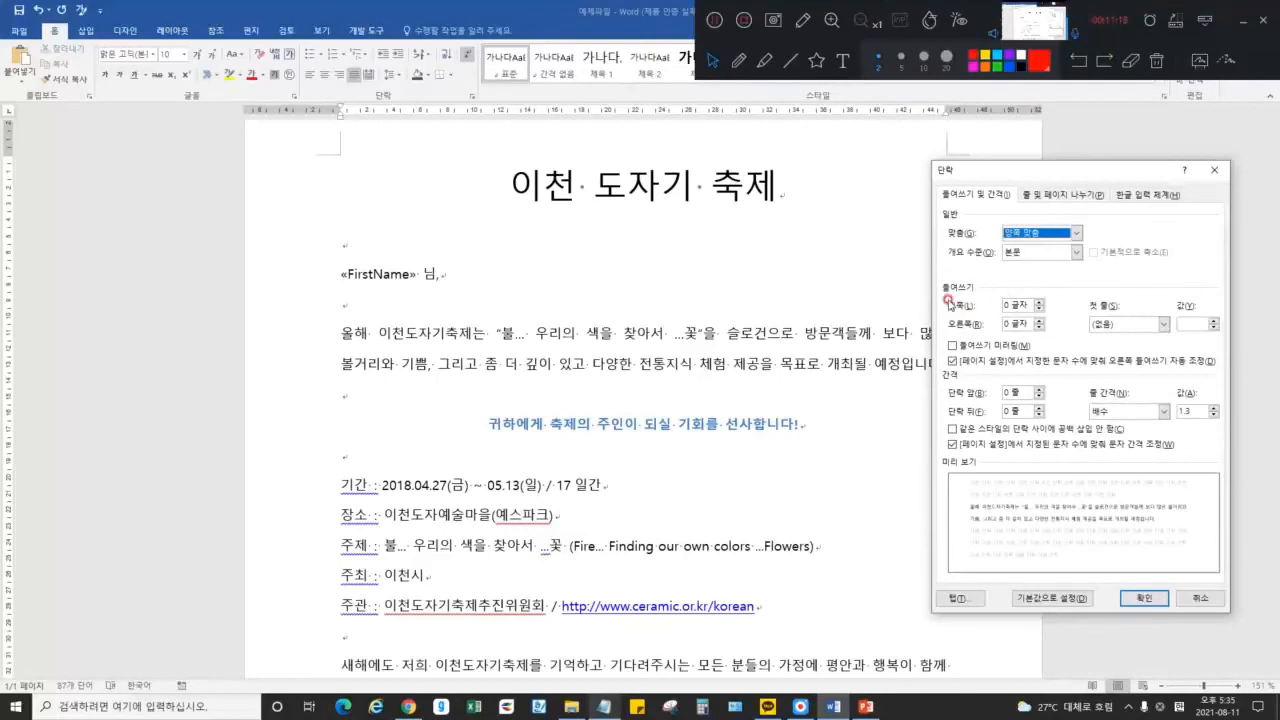
pyautogui.click(1057, 200)
pyautogui.click(1130, 195)
pyautogui.click(992, 195)
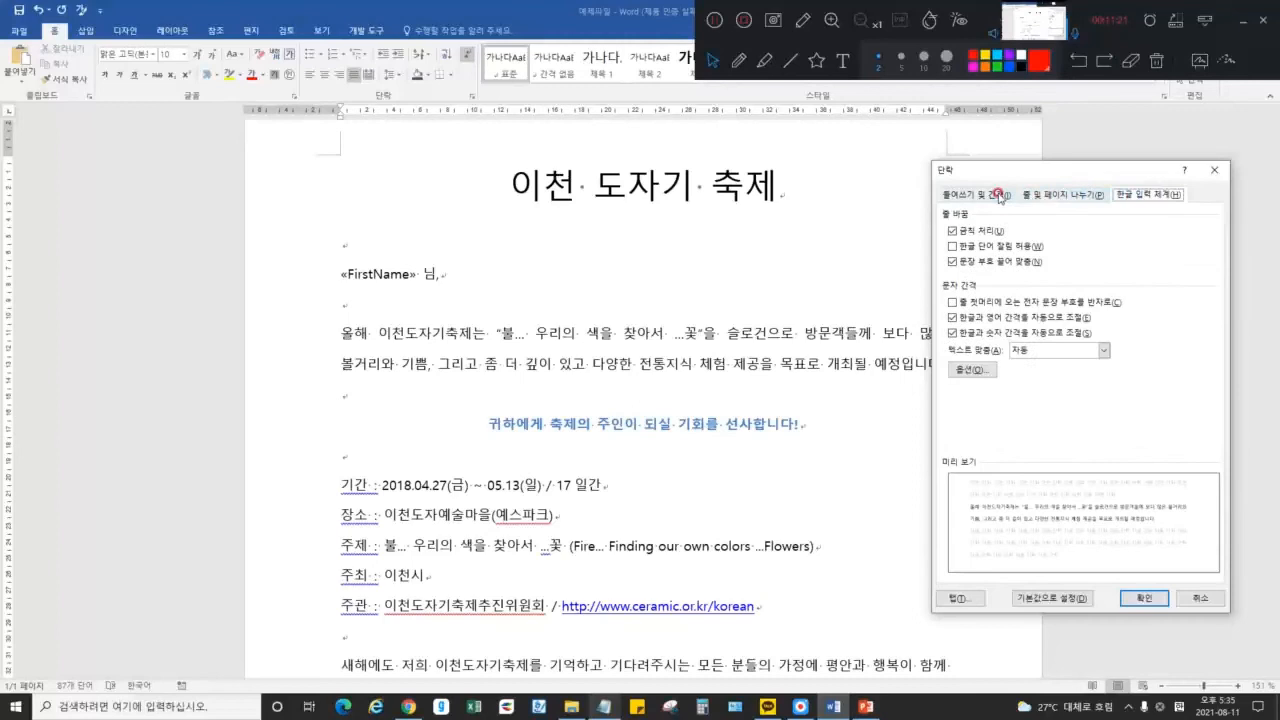
pyautogui.click(1208, 175)
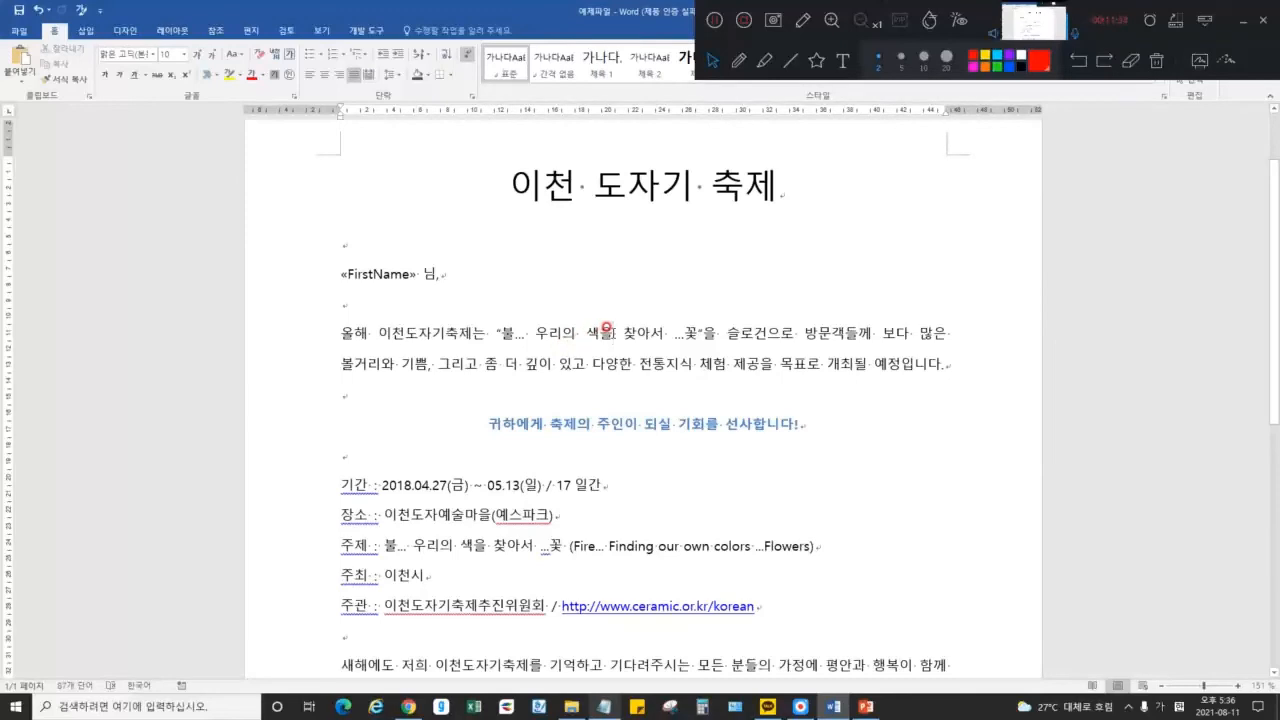
pyautogui.click(472, 97)
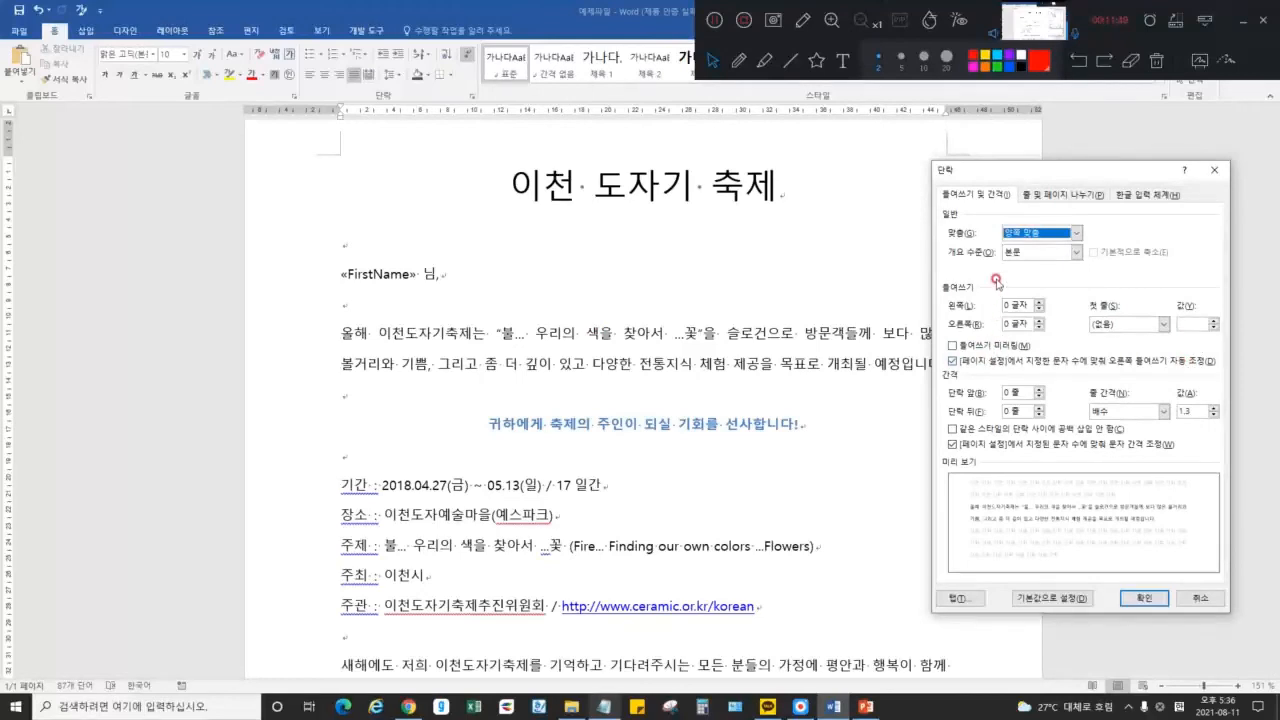
pyautogui.click(1047, 233)
pyautogui.click(1047, 233)
pyautogui.click(1038, 252)
pyautogui.click(1035, 257)
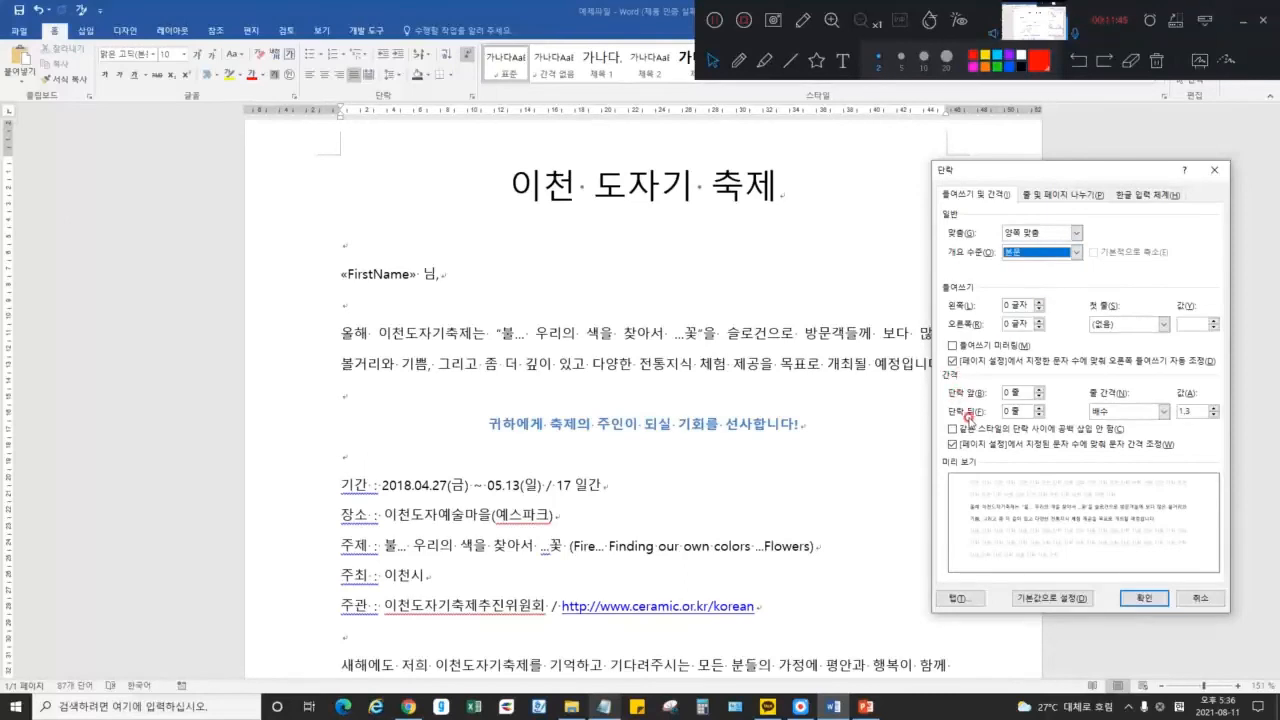
pyautogui.click(700, 363)
pyautogui.press('Escape')
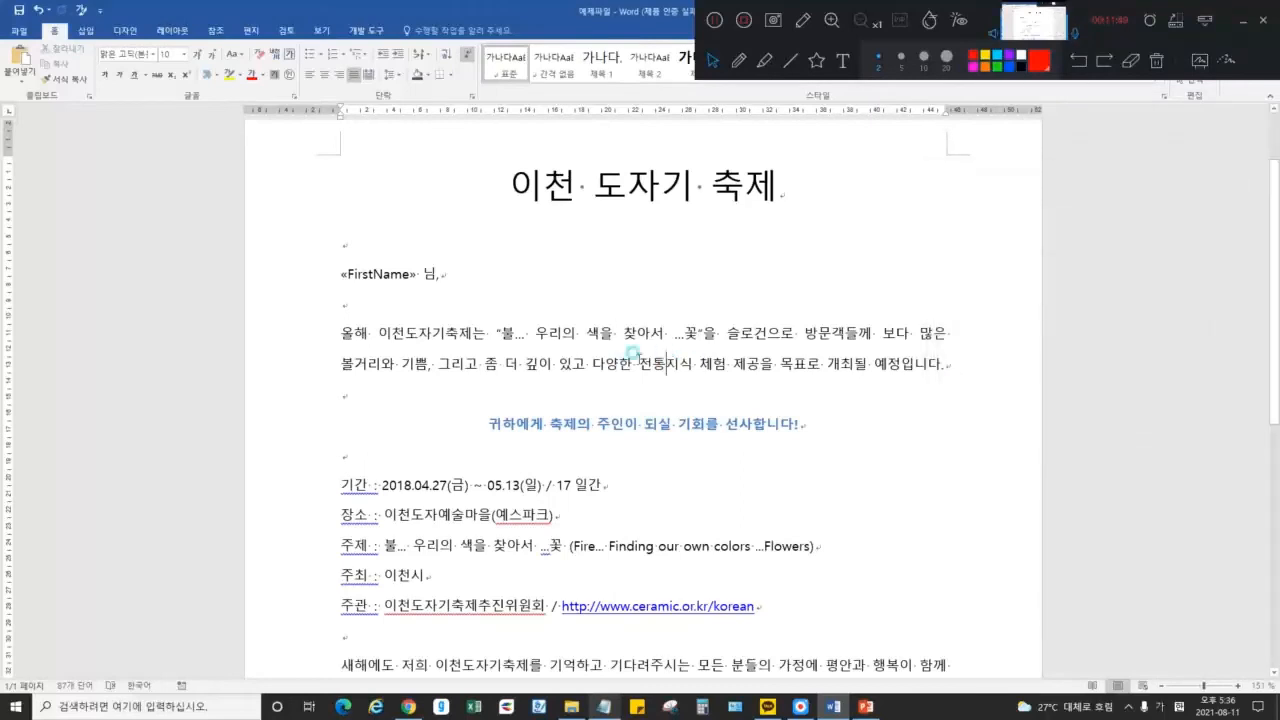
pyautogui.click(338, 332)
# Delete the run of spaces on the line under the «FirstName» 님 greeting
pyautogui.moveTo(336, 332); pyautogui.dragTo(1018, 334)
pyautogui.click(612, 335)
pyautogui.moveTo(338, 332); pyautogui.dragTo(950, 334)
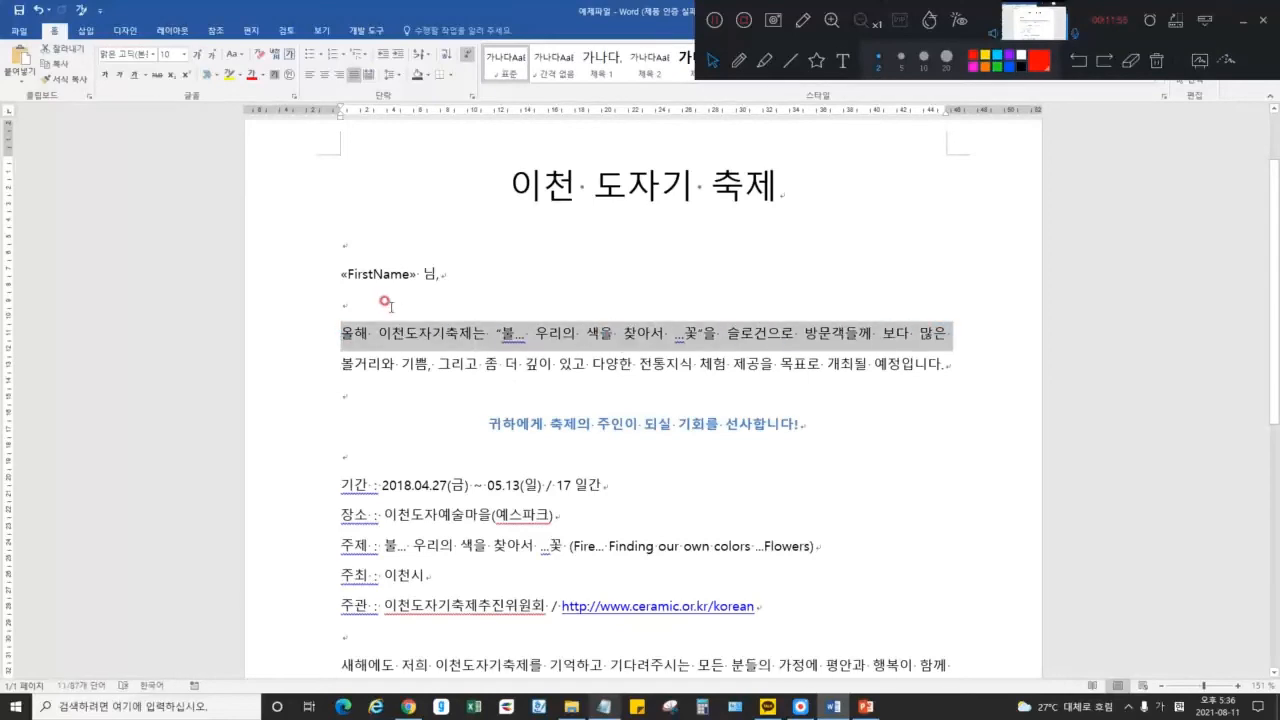
pyautogui.click(340, 300)
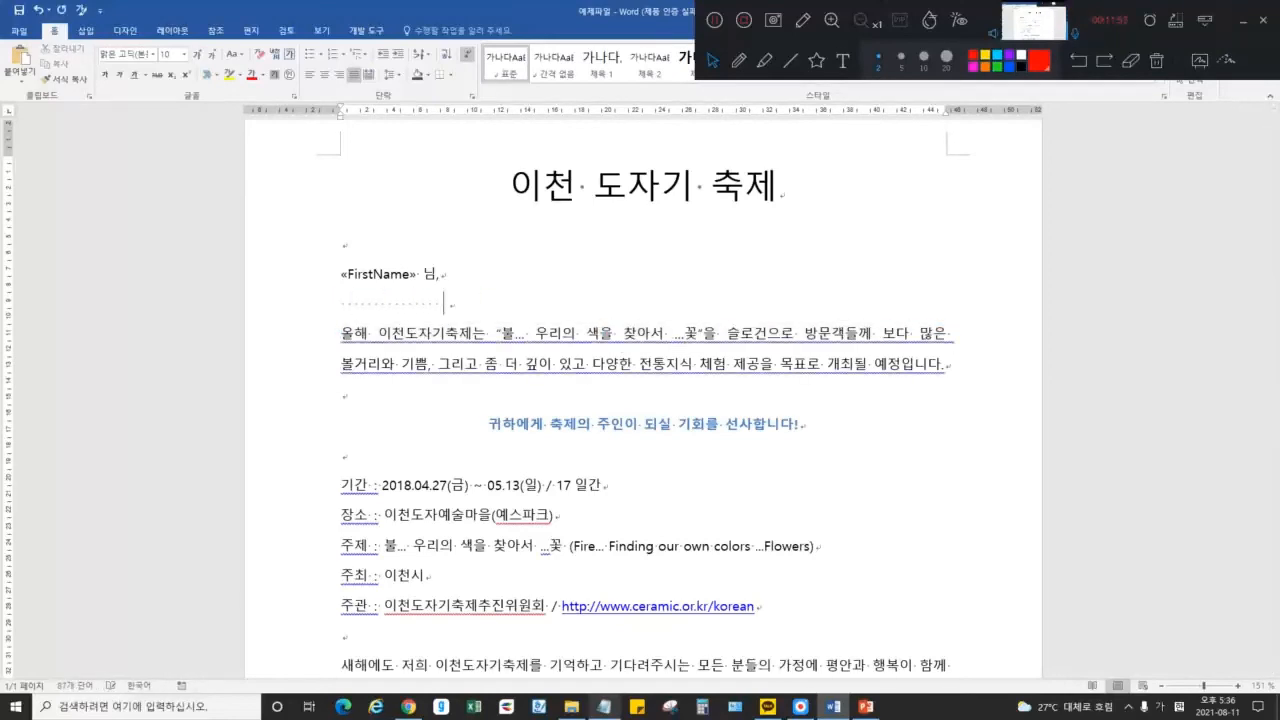
pyautogui.moveTo(677, 296); pyautogui.dragTo(300, 297)
pyautogui.press('BackSpace')
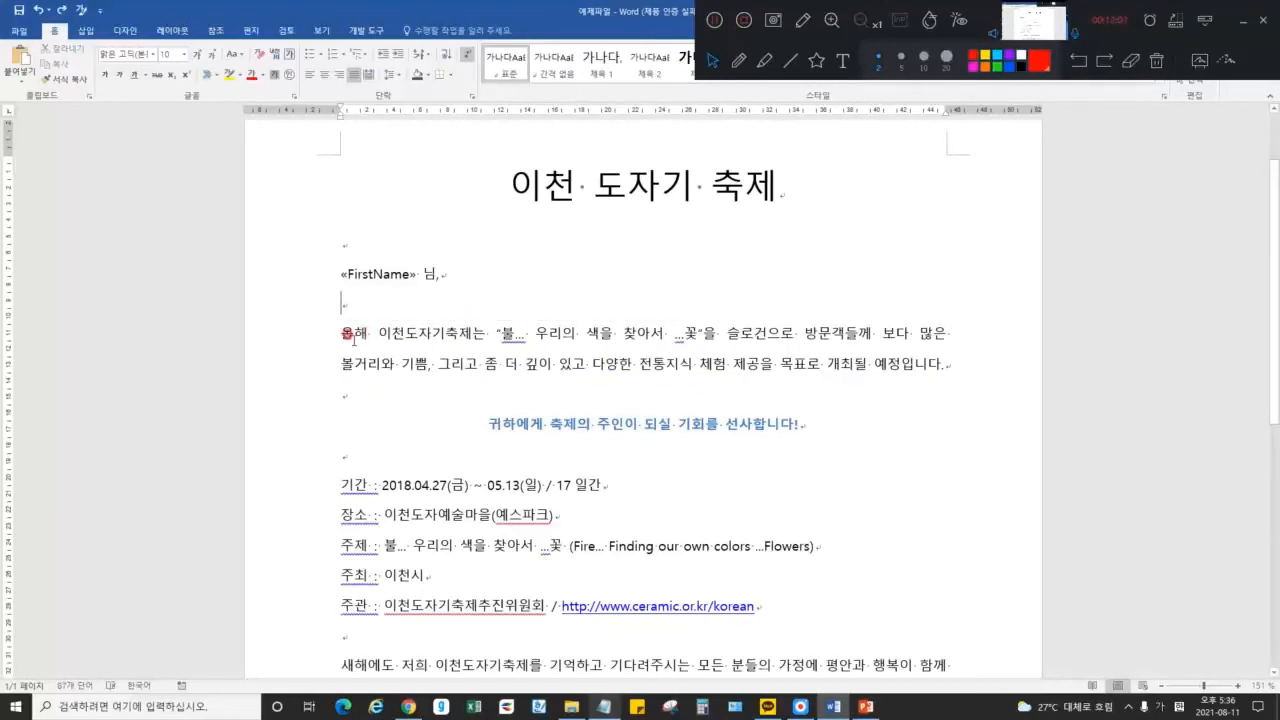
# Select lines of the opening paragraph, use Home-ribbon buttons, and leave the caret in 올해
pyautogui.moveTo(360, 333); pyautogui.dragTo(954, 334)
pyautogui.click(685, 335)
pyautogui.click(760, 62)
pyautogui.moveTo(343, 308); pyautogui.dragTo(885, 312)
pyautogui.moveTo(332, 352); pyautogui.dragTo(912, 348)
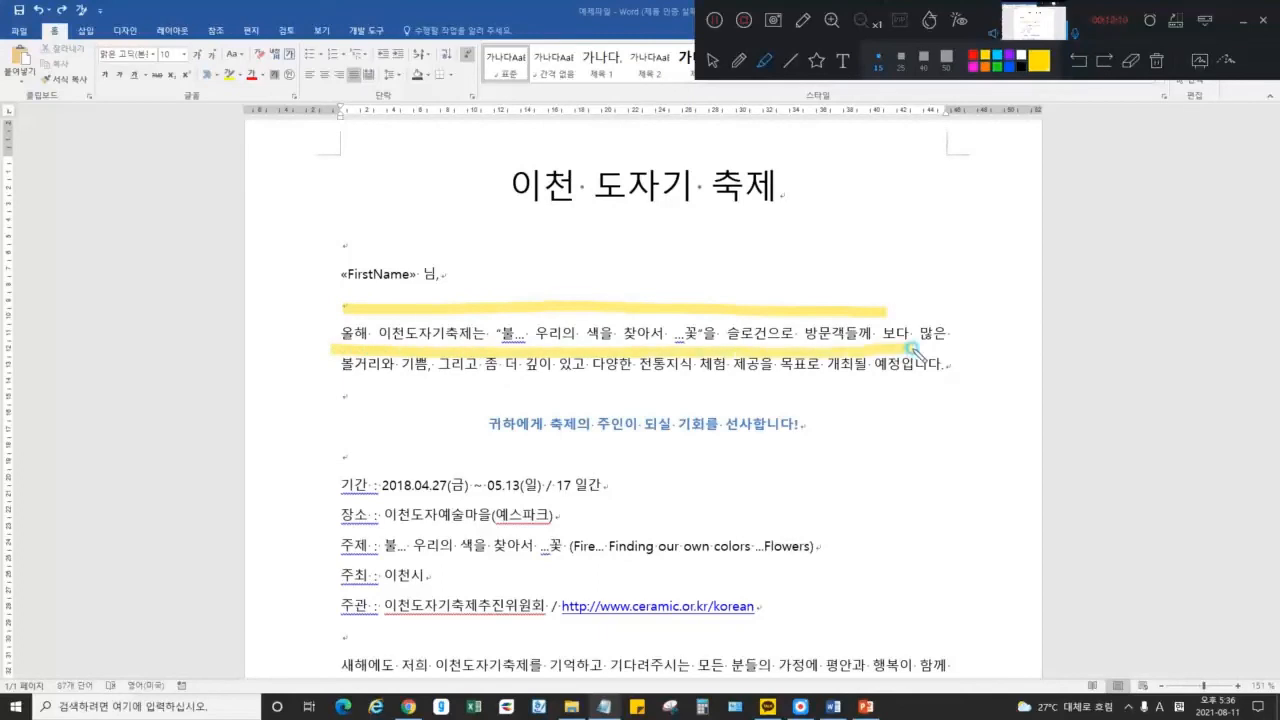
pyautogui.click(1156, 61)
pyautogui.click(712, 61)
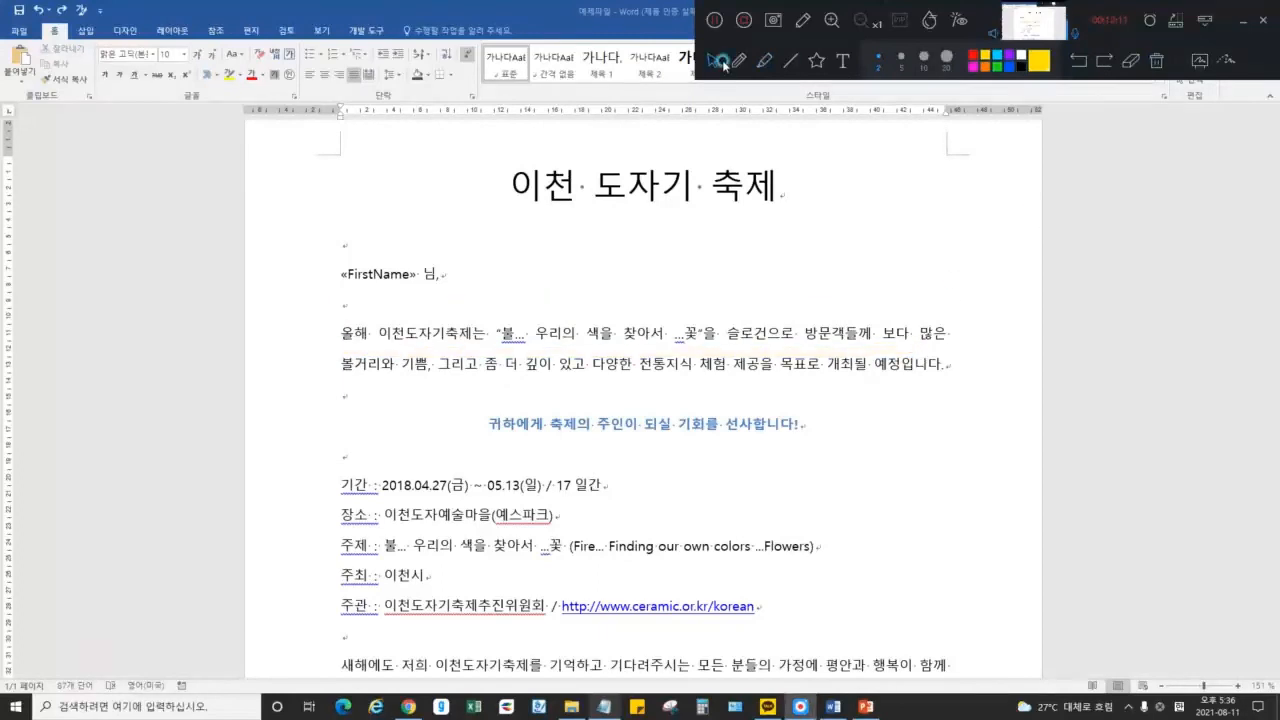
pyautogui.click(603, 334)
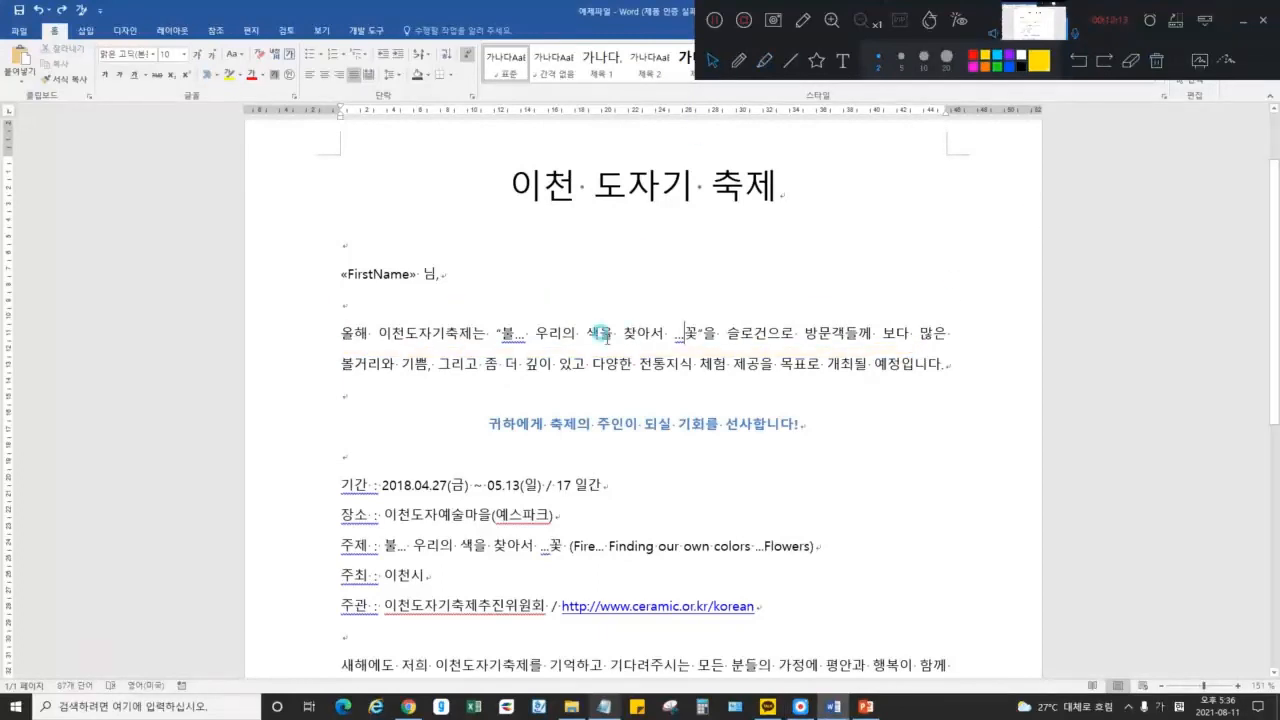
# Try 7.2 lines of space before the 올해 paragraph, then undo it
pyautogui.click(471, 96)
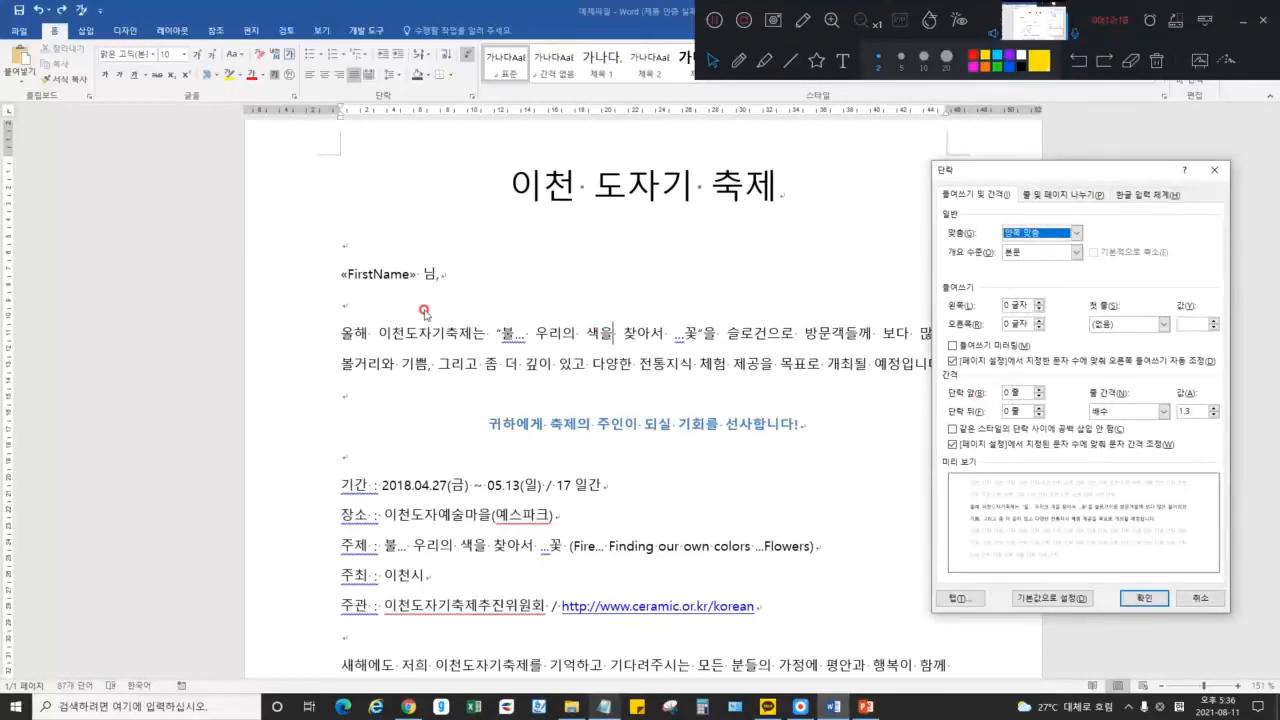
pyautogui.click(1039, 391)
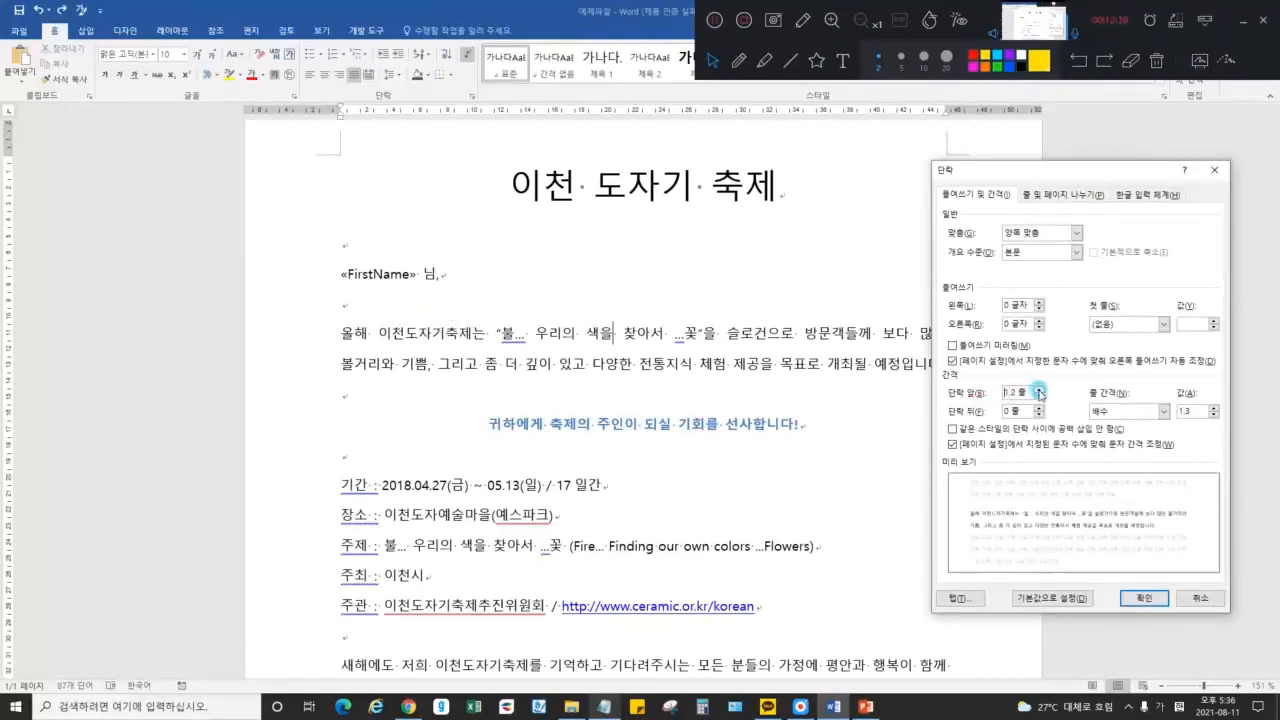
pyautogui.click(1039, 391)
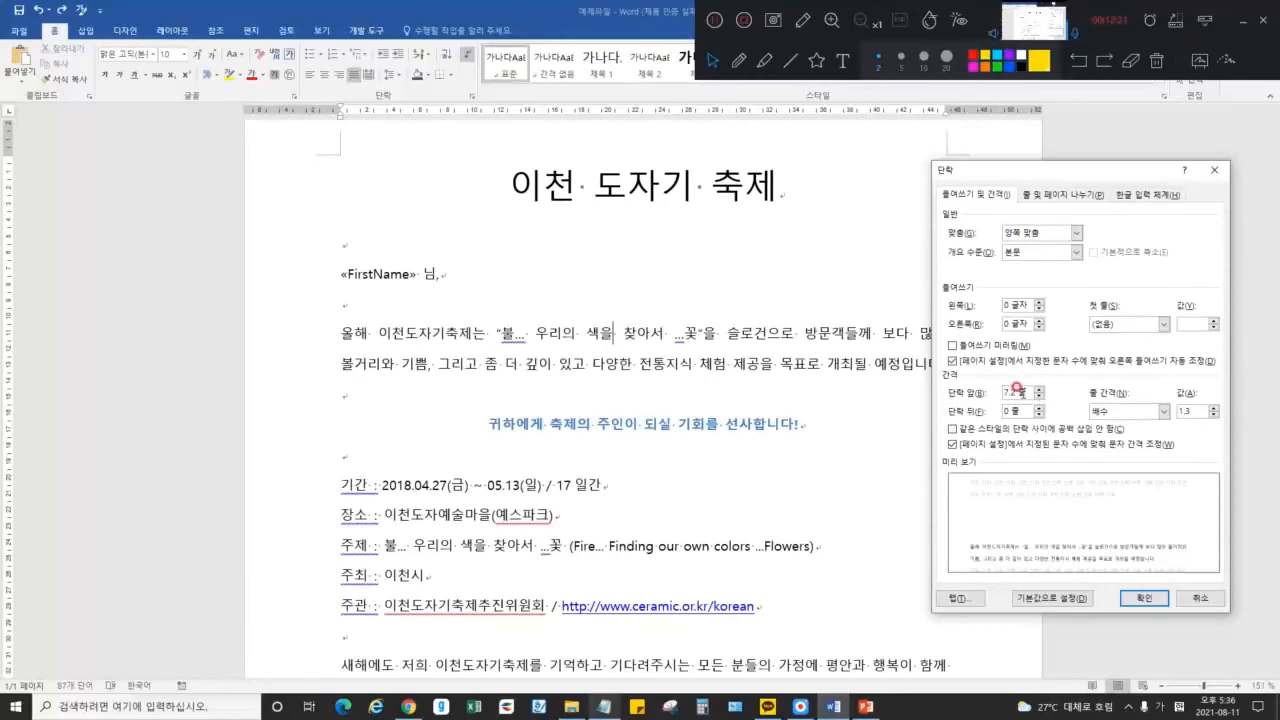
pyautogui.doubleClick(1021, 390)
pyautogui.press('Return')
pyautogui.hotkey('ctrl', 'z')
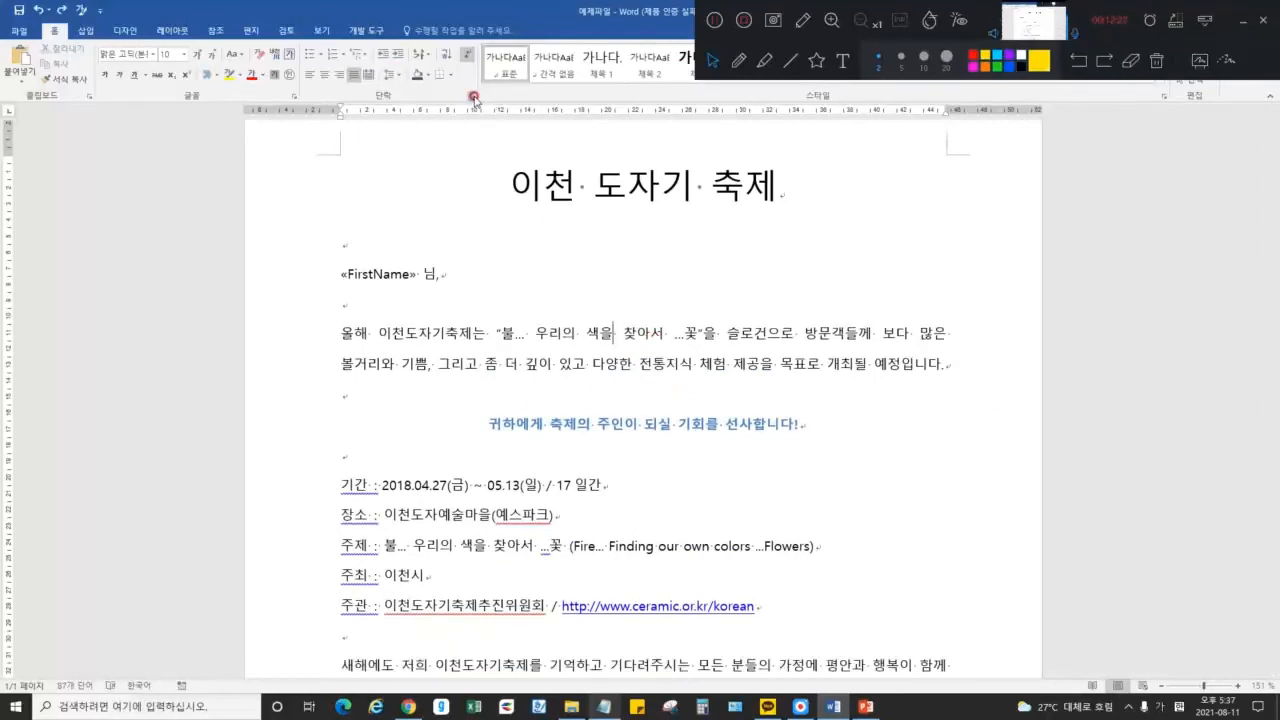
# Set Spacing Before to 3 lines for the 올해 paragraph and check the new gap
pyautogui.click(475, 97)
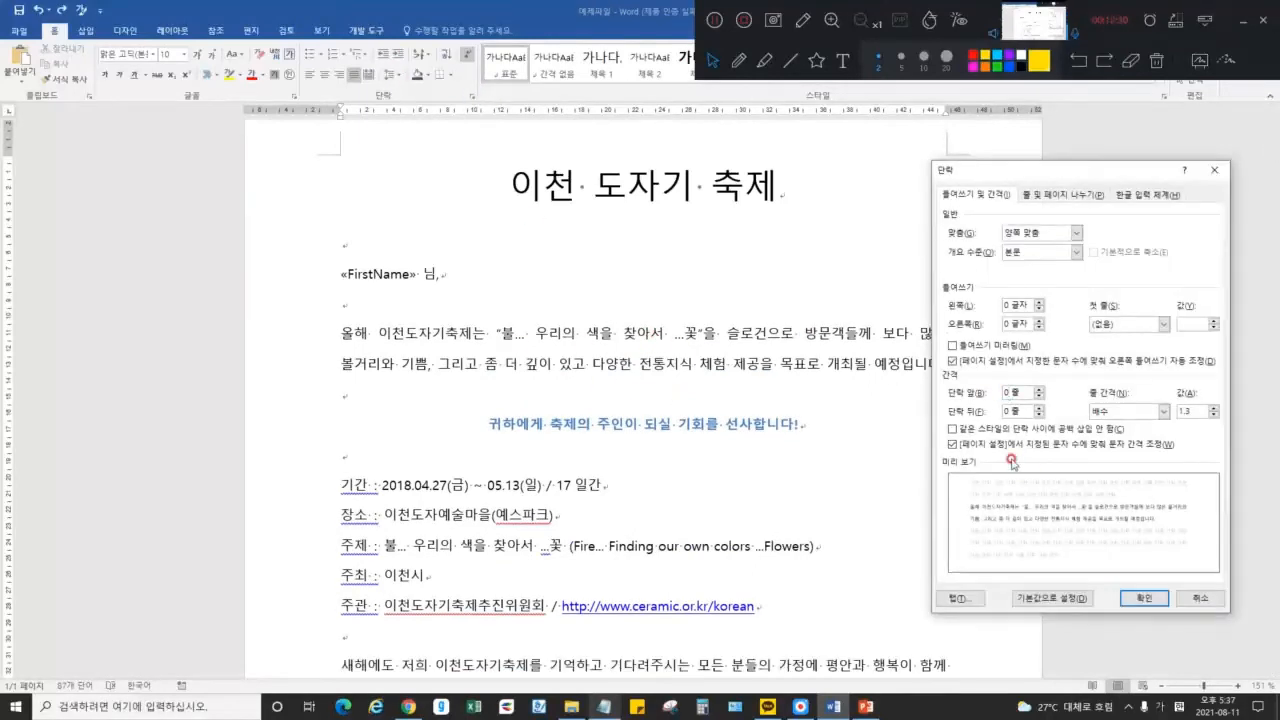
pyautogui.press('Tab')
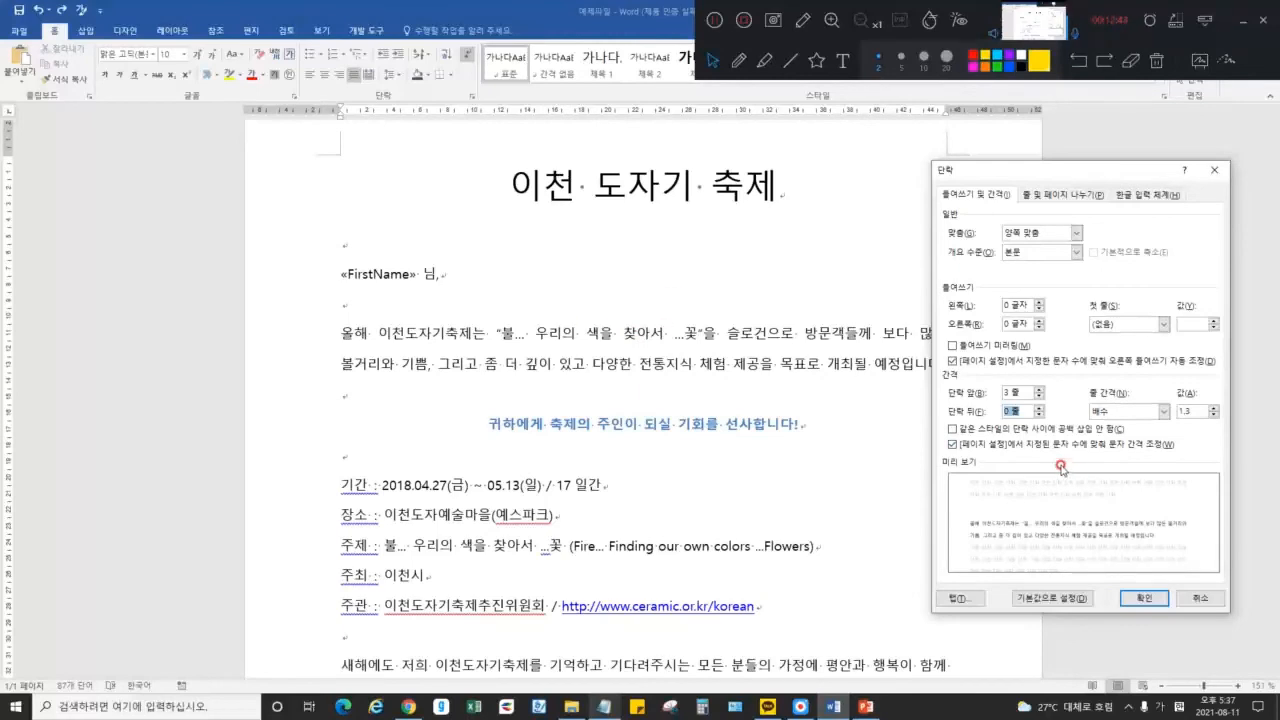
pyautogui.click(1141, 597)
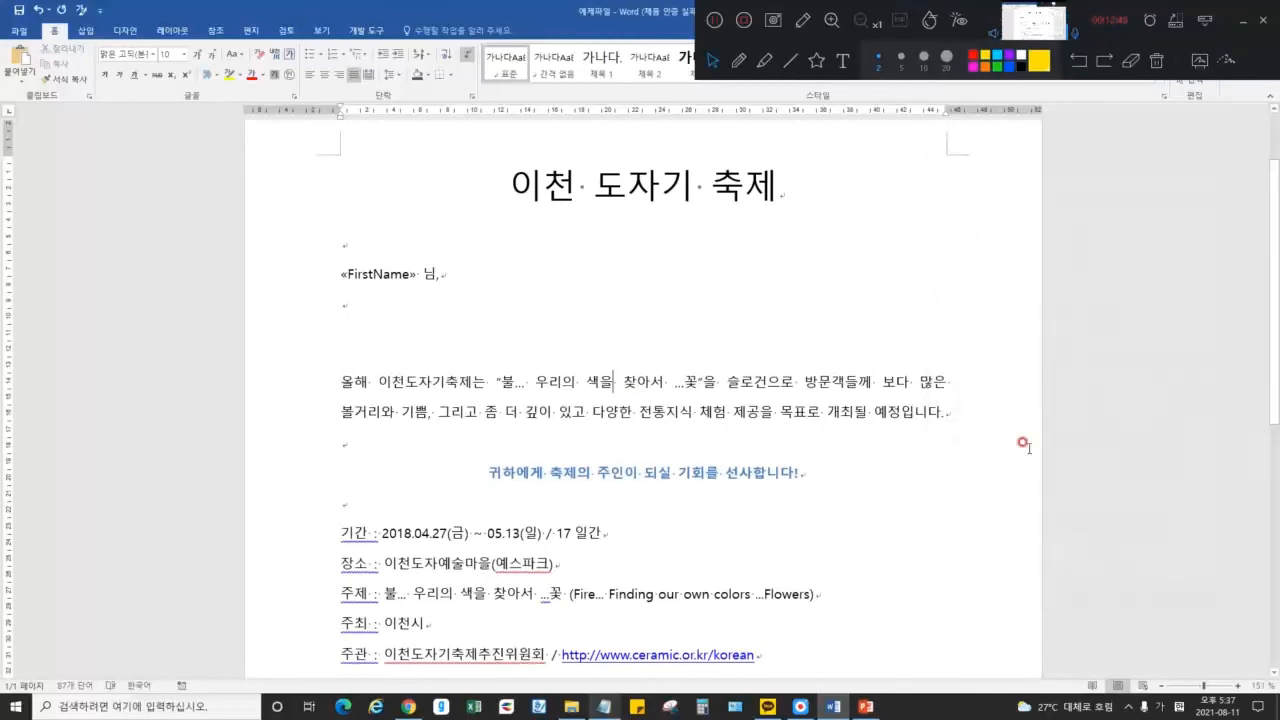
pyautogui.click(382, 303)
pyautogui.click(418, 305)
pyautogui.click(443, 338)
pyautogui.click(397, 352)
pyautogui.doubleClick(389, 347)
# Select the 올해 paragraph's first line, use Home-ribbon buttons, then deselect
pyautogui.click(497, 350)
pyautogui.moveTo(344, 374); pyautogui.dragTo(950, 375)
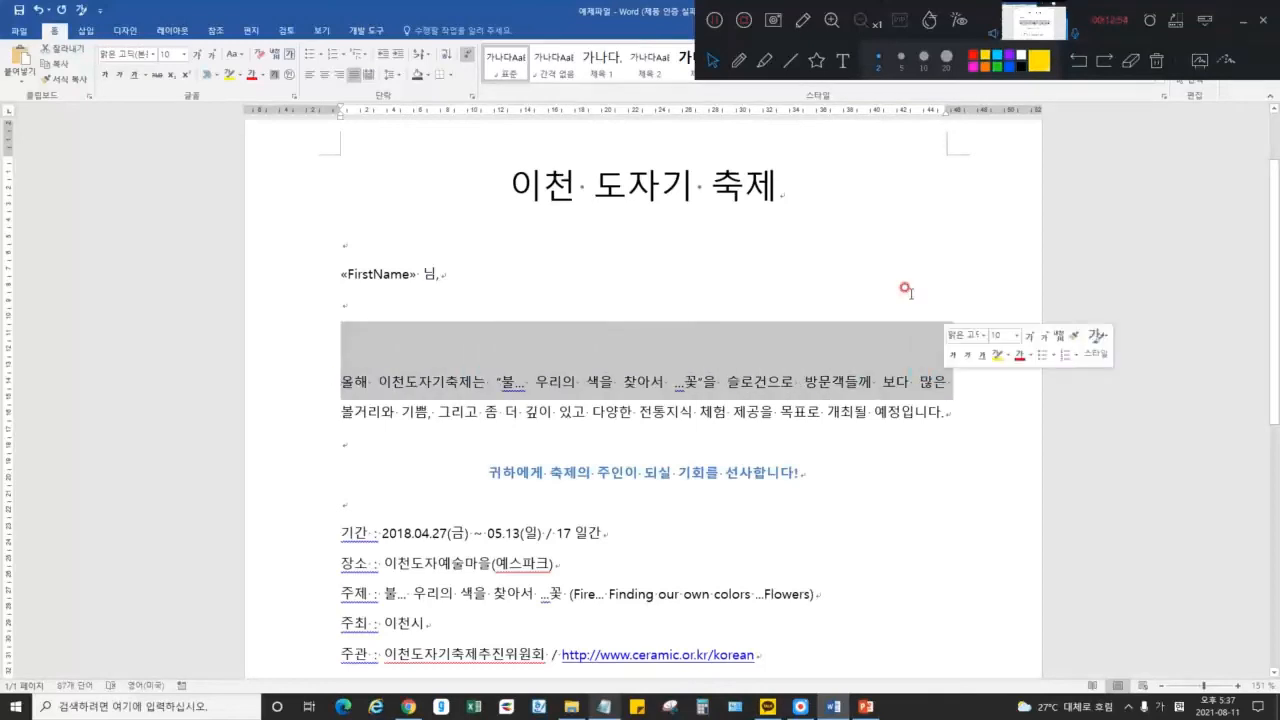
pyautogui.click(766, 63)
pyautogui.click(737, 63)
pyautogui.click(710, 63)
pyautogui.click(337, 385)
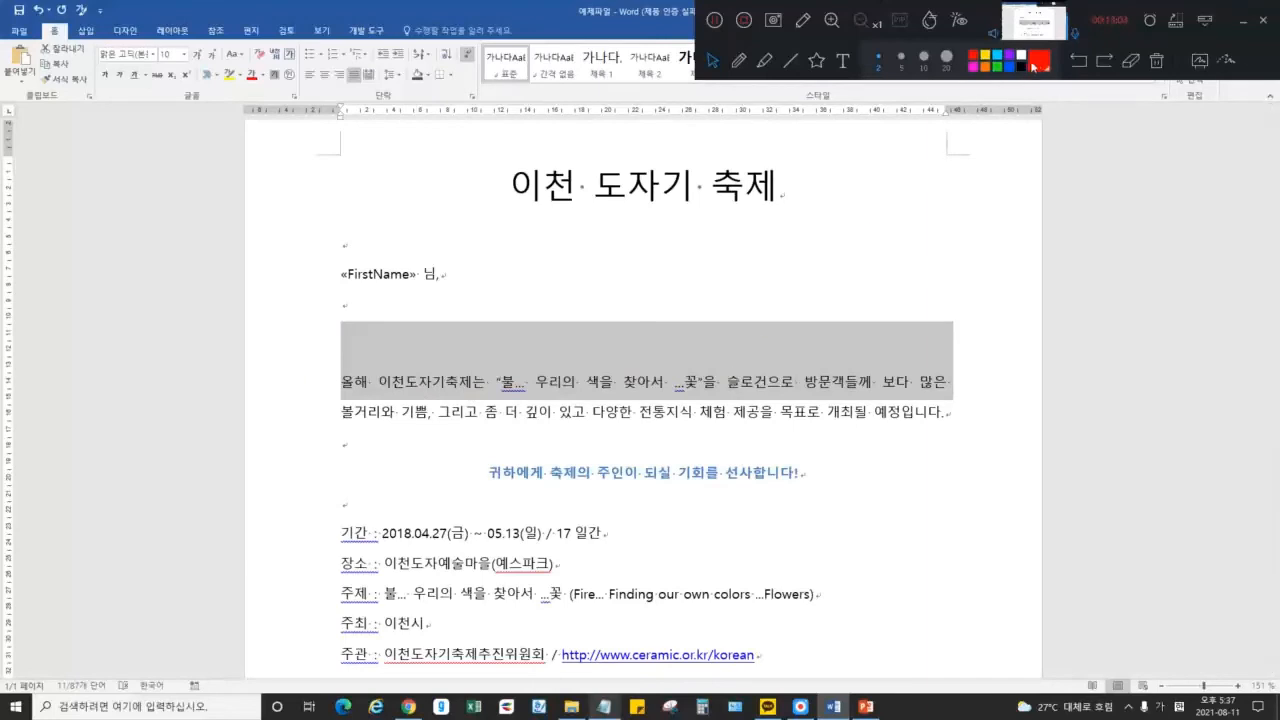
pyautogui.click(535, 381)
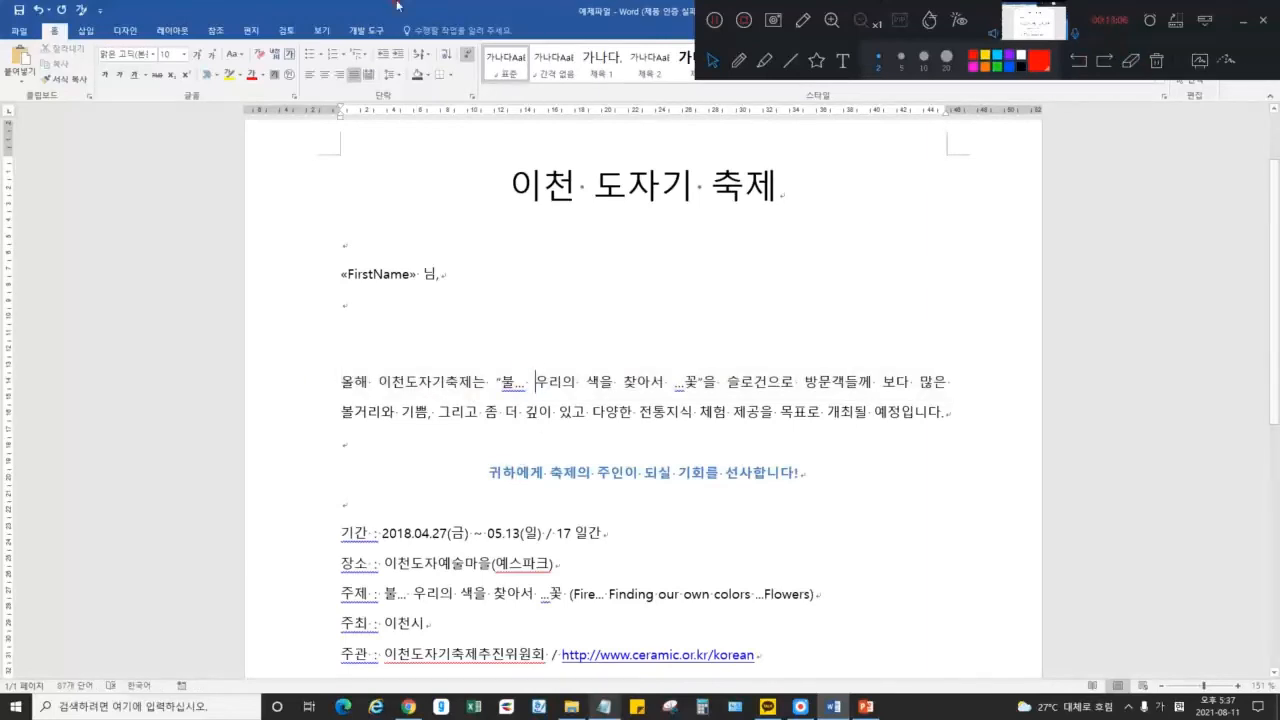
# Reset space before the 올해 paragraph to 0 and add 84 pt of space after it
pyautogui.click(474, 98)
pyautogui.click(1020, 392)
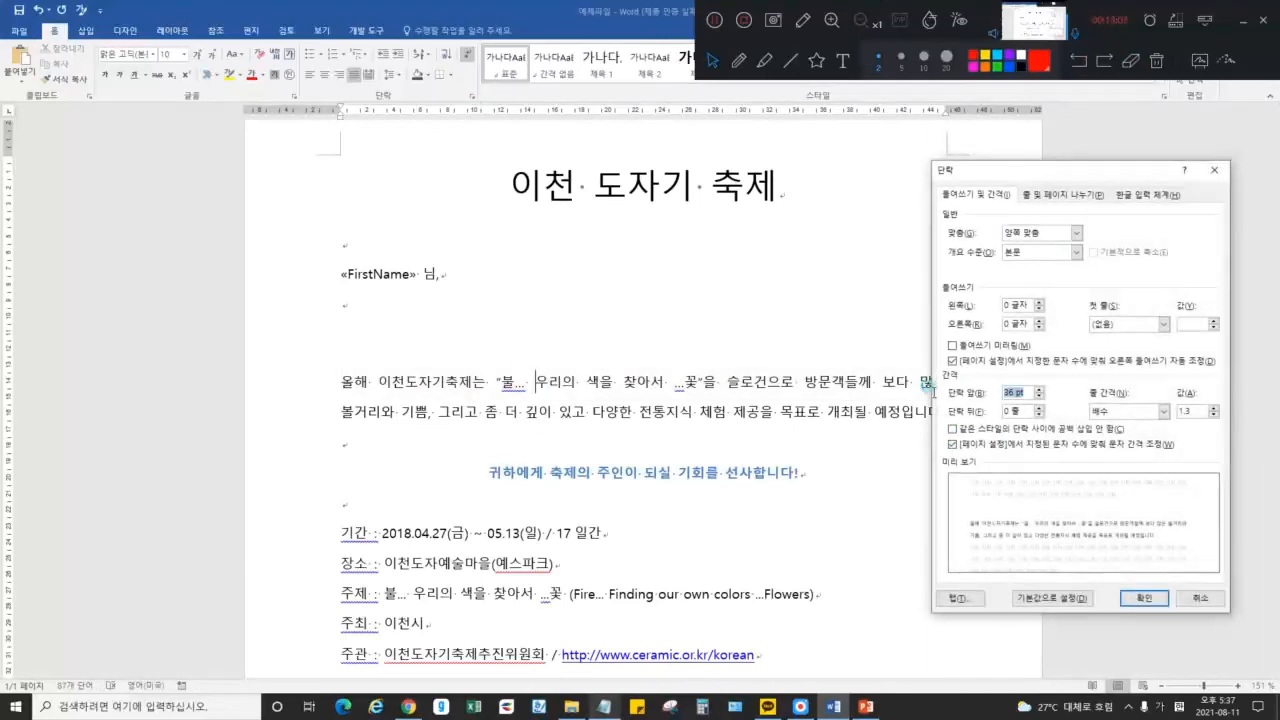
pyautogui.write('0')
pyautogui.press('Return')
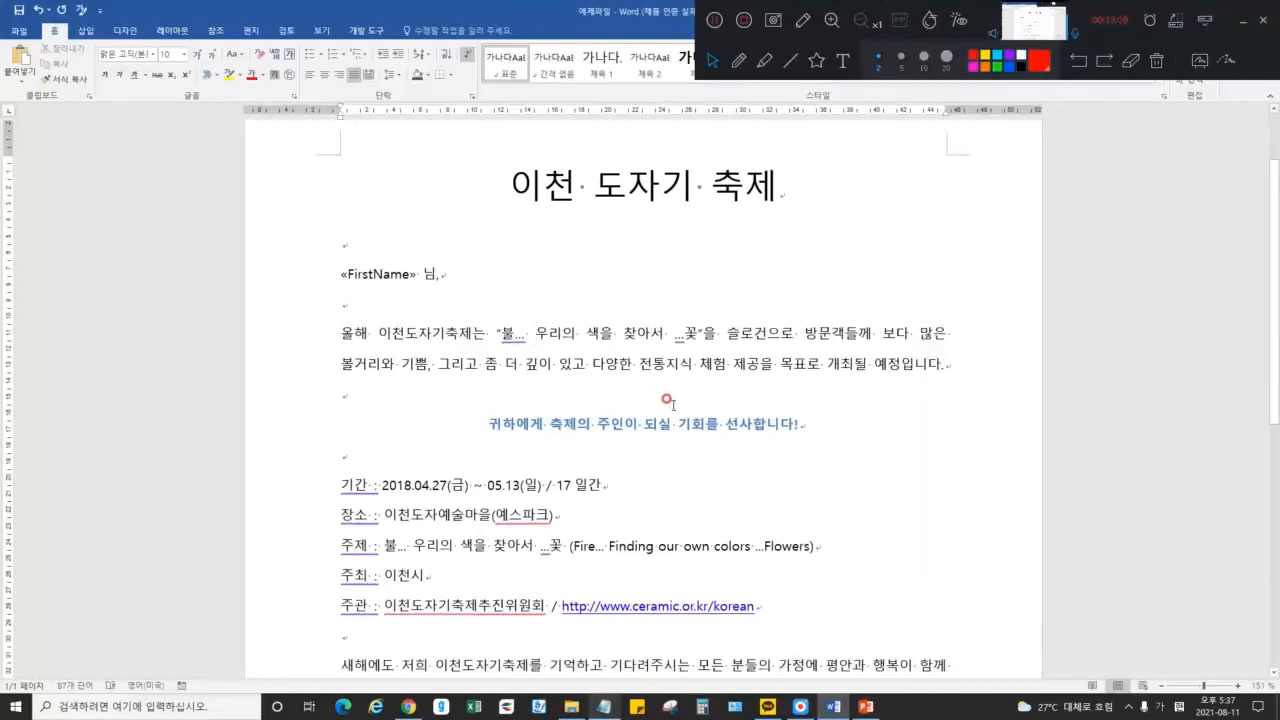
pyautogui.click(470, 99)
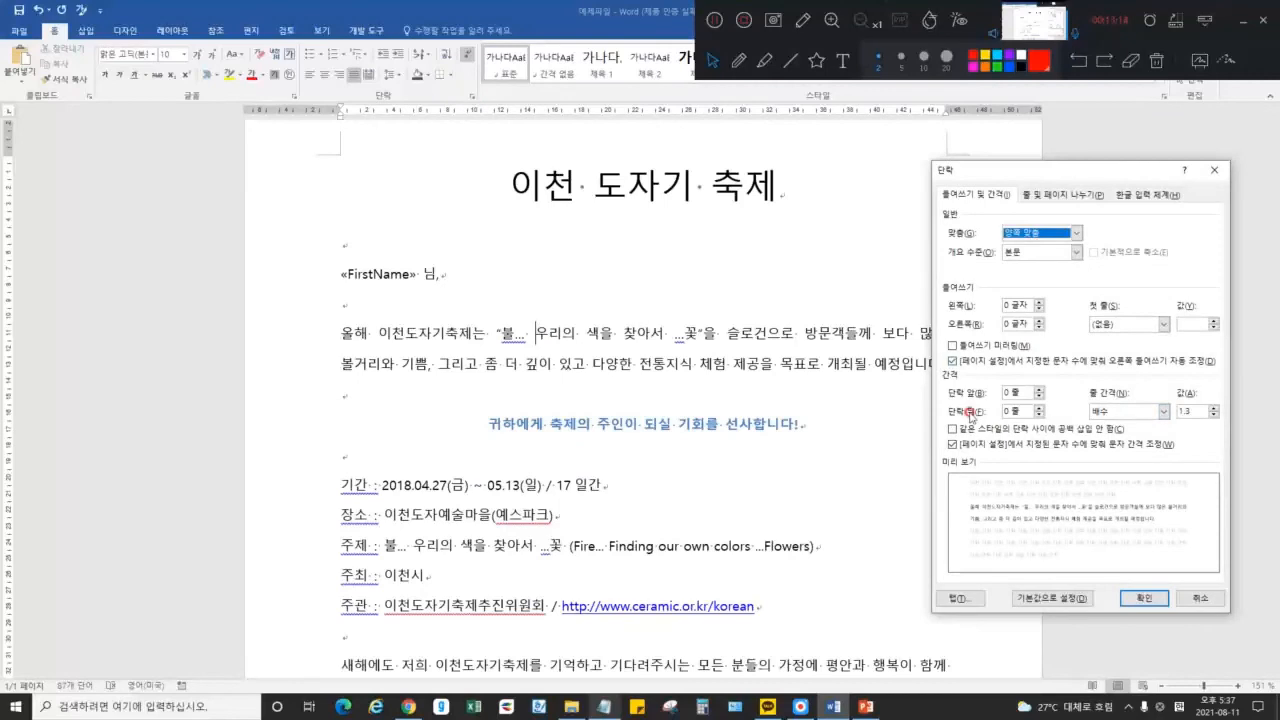
pyautogui.click(1040, 409)
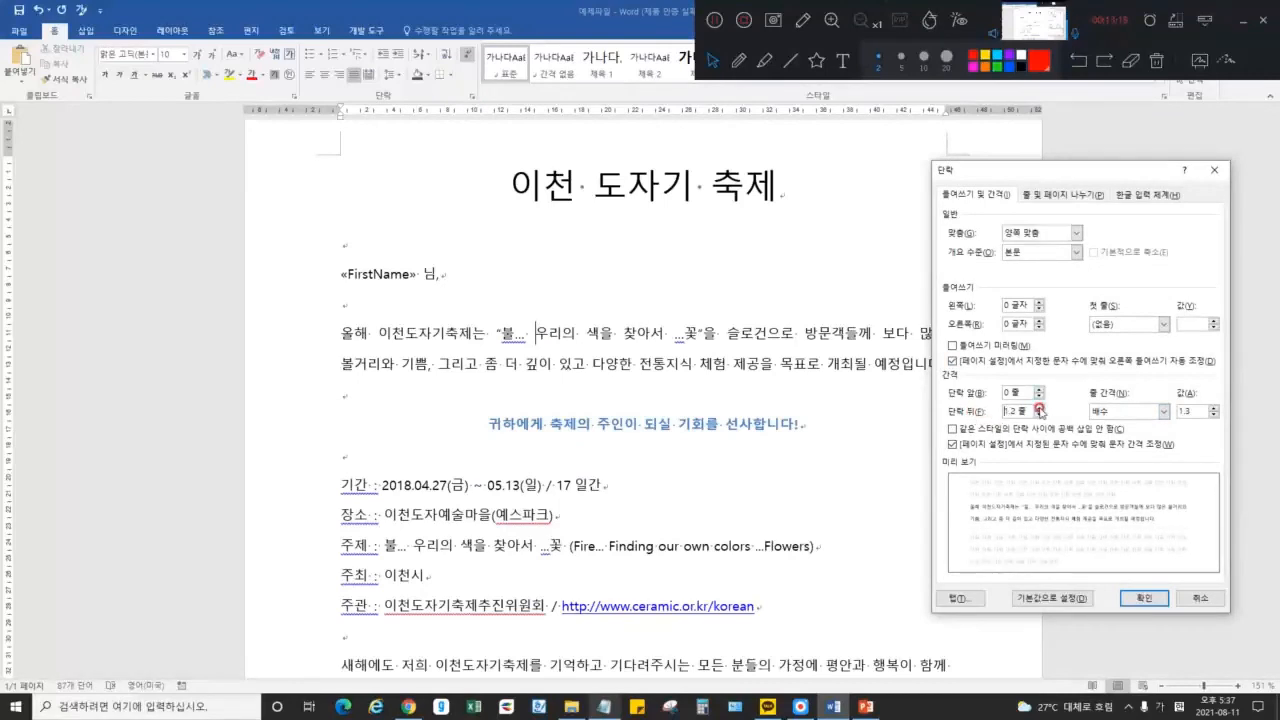
pyautogui.click(1143, 598)
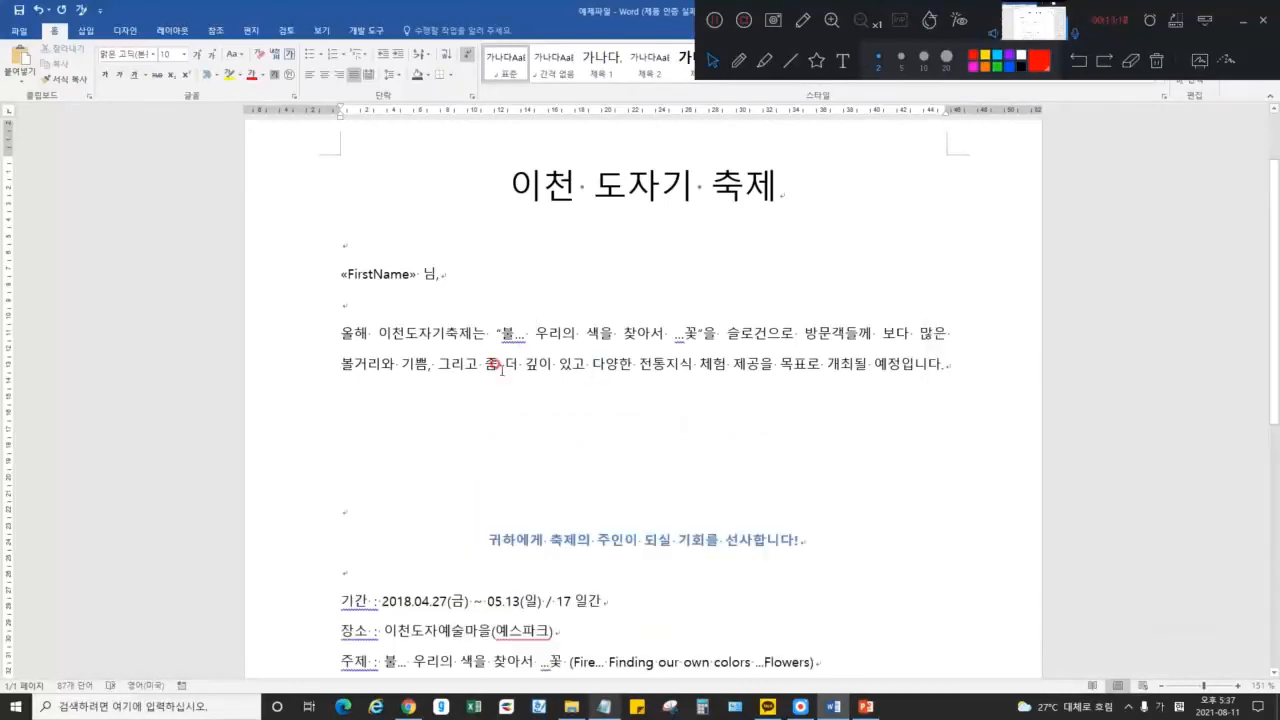
# Select the 올해 paragraph with its gap to inspect the added space after
pyautogui.moveTo(341, 362); pyautogui.dragTo(985, 364)
pyautogui.rightClick(428, 433)
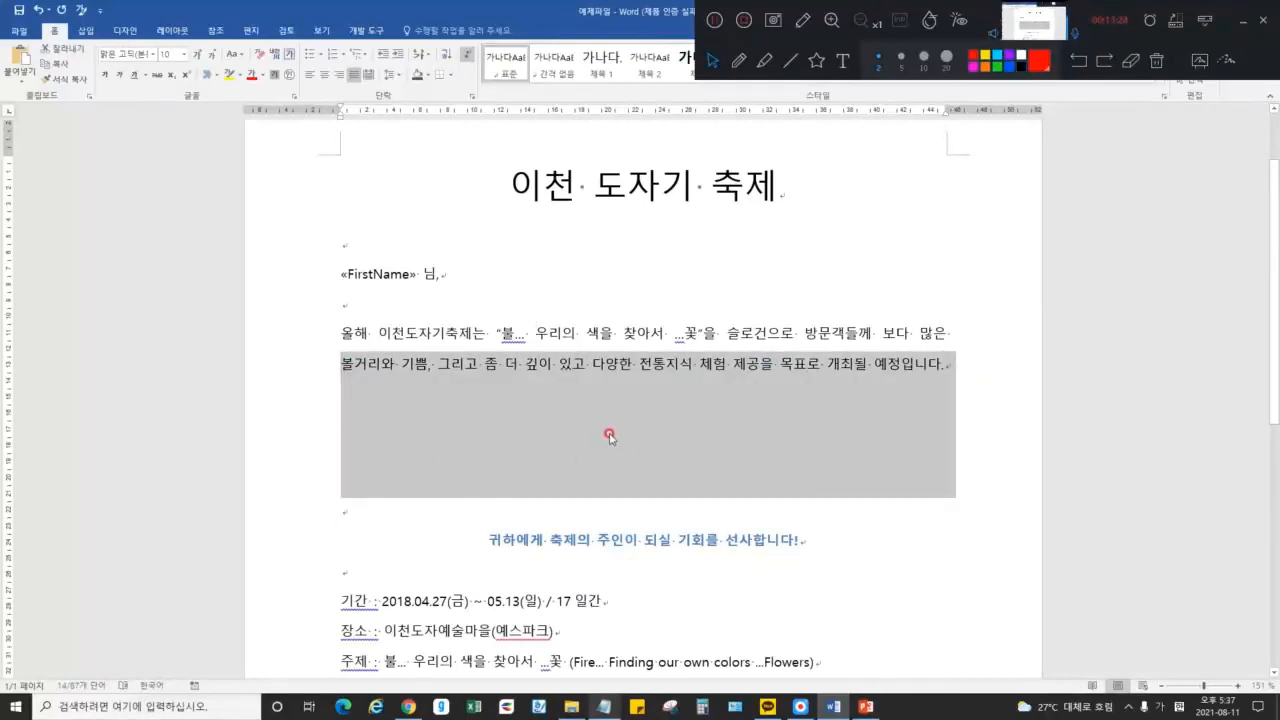
pyautogui.click(612, 328)
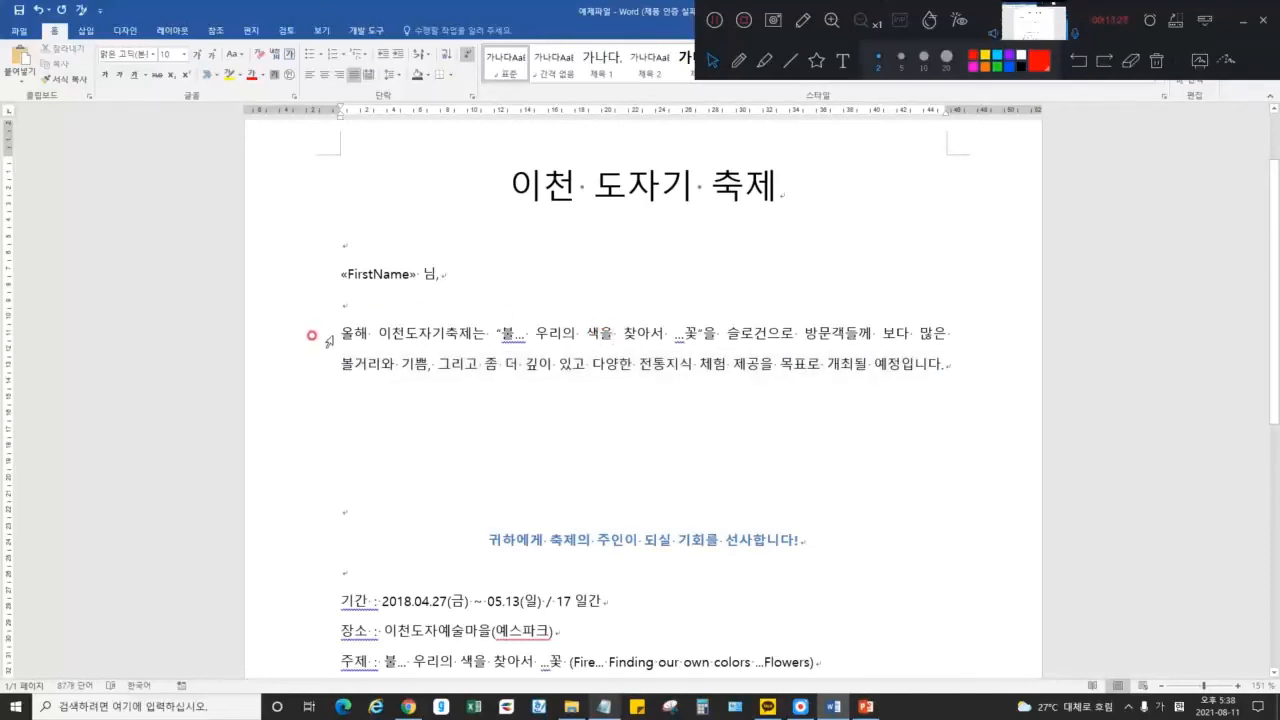
pyautogui.moveTo(338, 330); pyautogui.dragTo(933, 330)
pyautogui.click(933, 330)
pyautogui.moveTo(338, 326); pyautogui.dragTo(930, 350)
pyautogui.click(936, 362)
pyautogui.moveTo(332, 328); pyautogui.dragTo(987, 355)
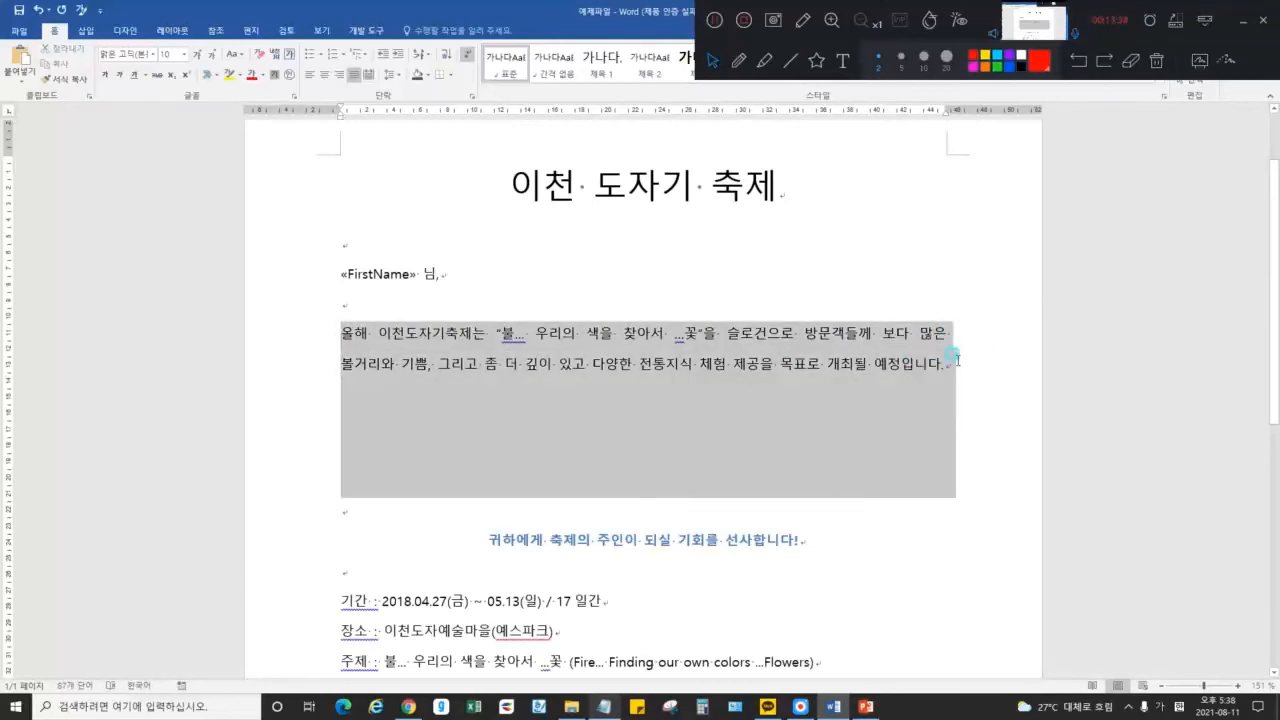
pyautogui.click(866, 368)
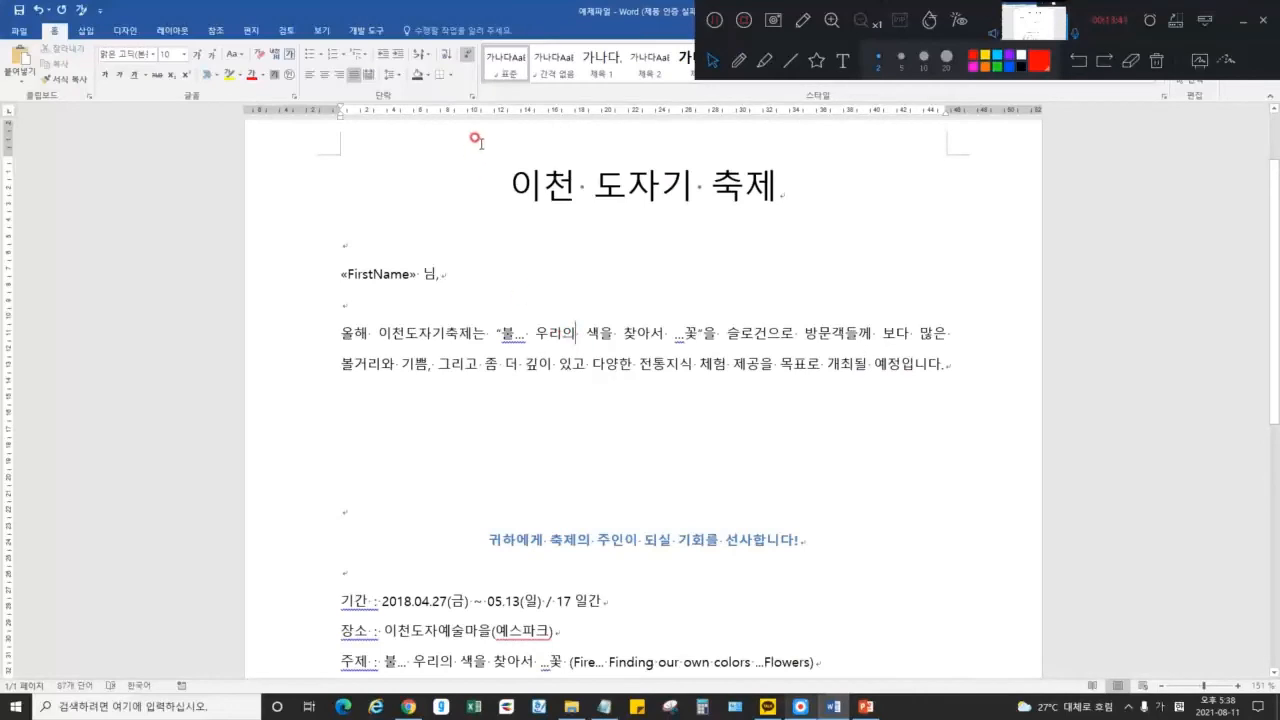
pyautogui.click(471, 96)
# Reduce space after the 올해 paragraph to 0 and set its line spacing to double
pyautogui.click(1038, 415)
pyautogui.click(1038, 415)
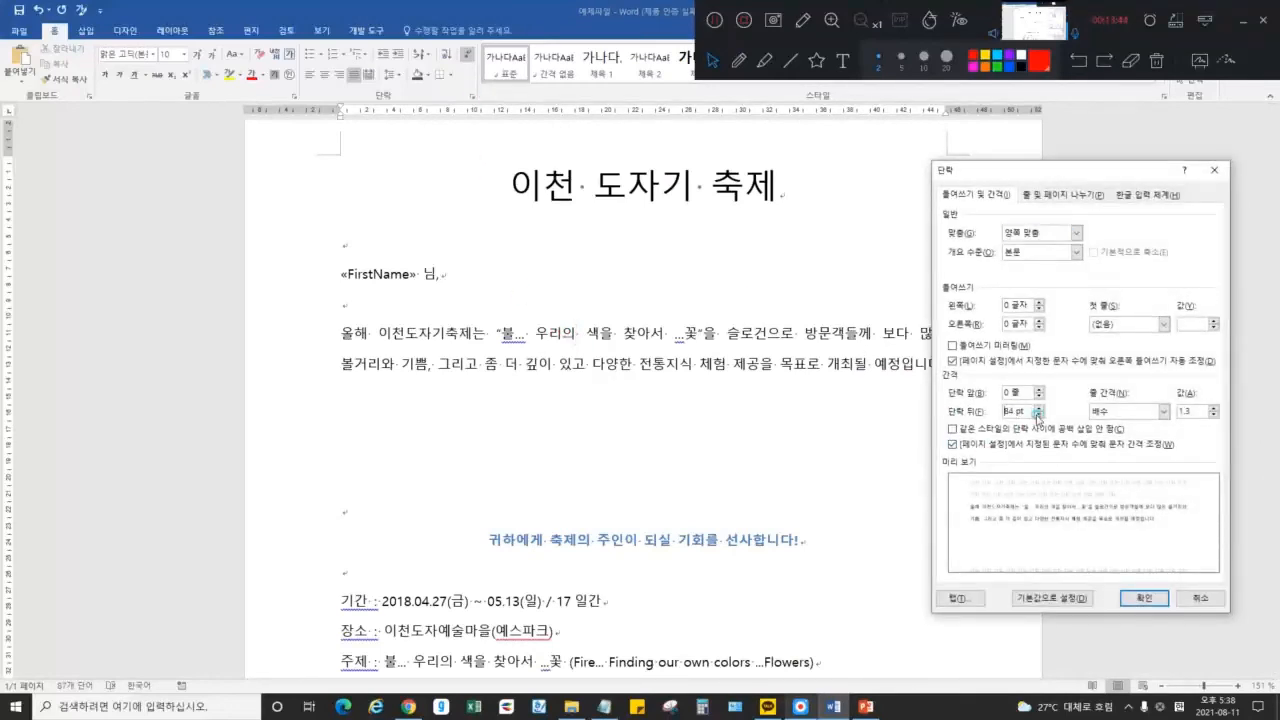
pyautogui.click(1040, 415)
pyautogui.click(1040, 415)
pyautogui.click(1040, 415)
pyautogui.click(1040, 415)
pyautogui.click(1040, 415)
pyautogui.click(1040, 415)
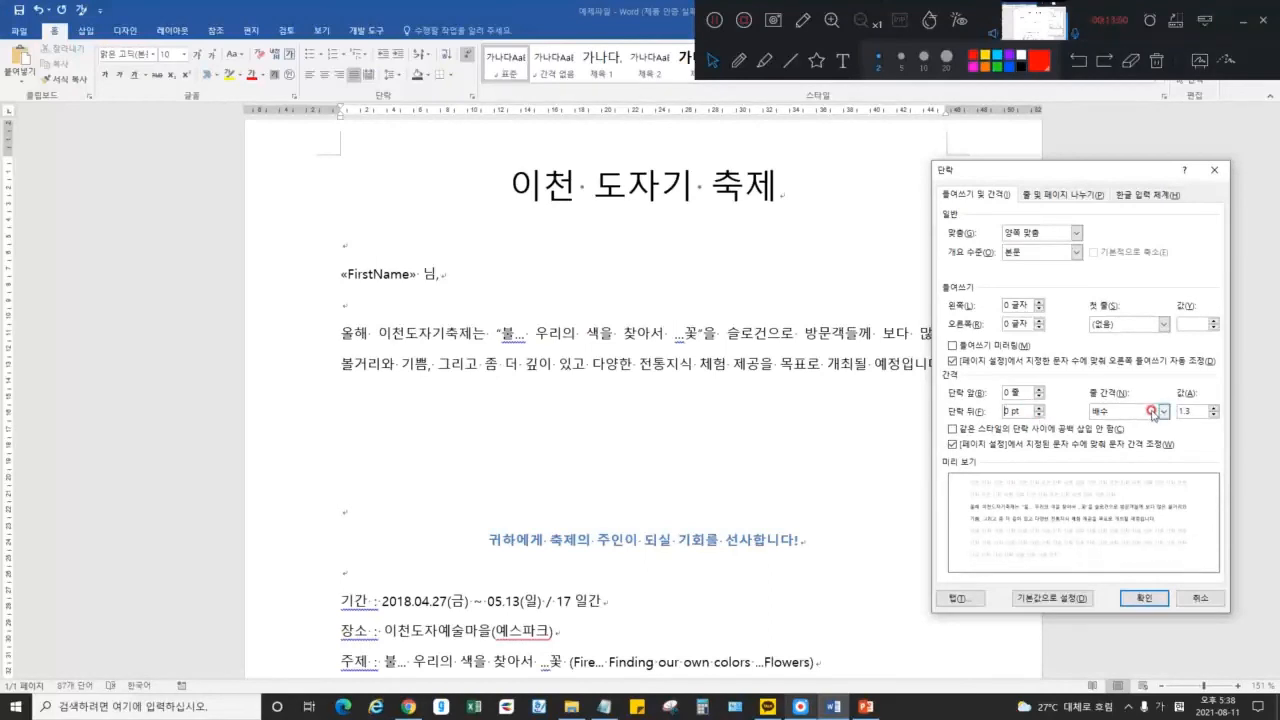
pyautogui.click(1134, 410)
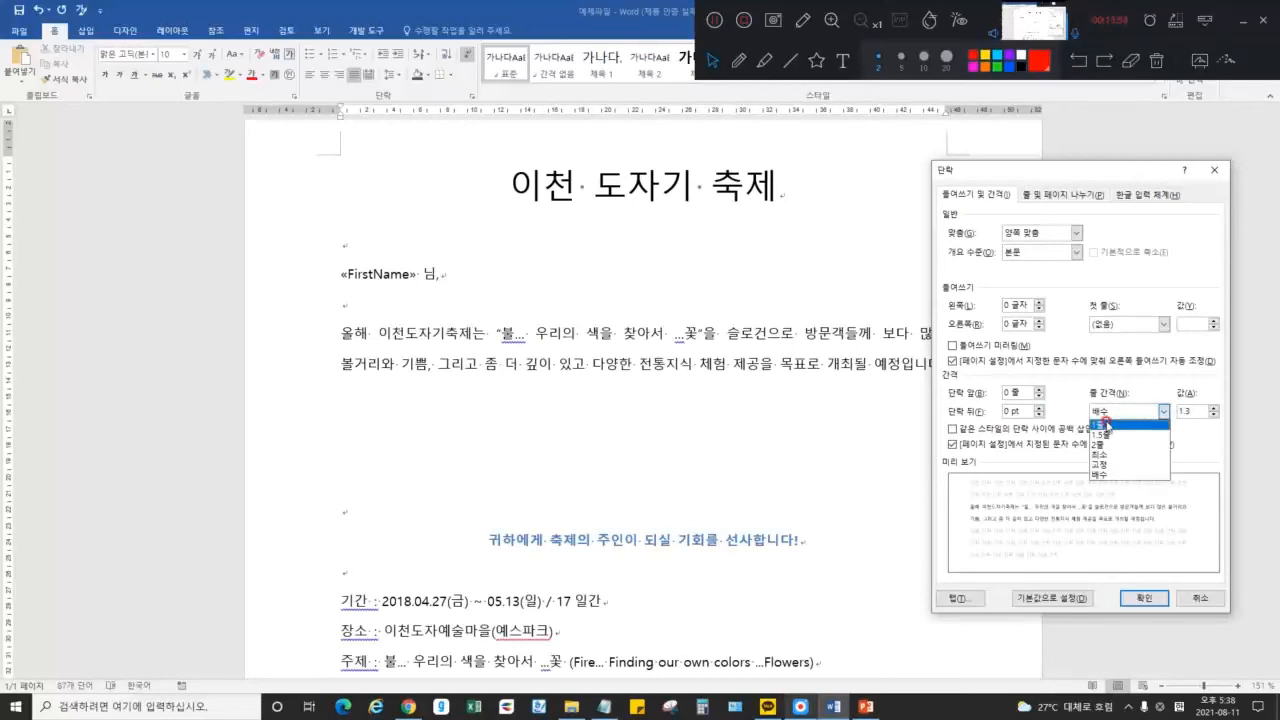
pyautogui.click(1122, 446)
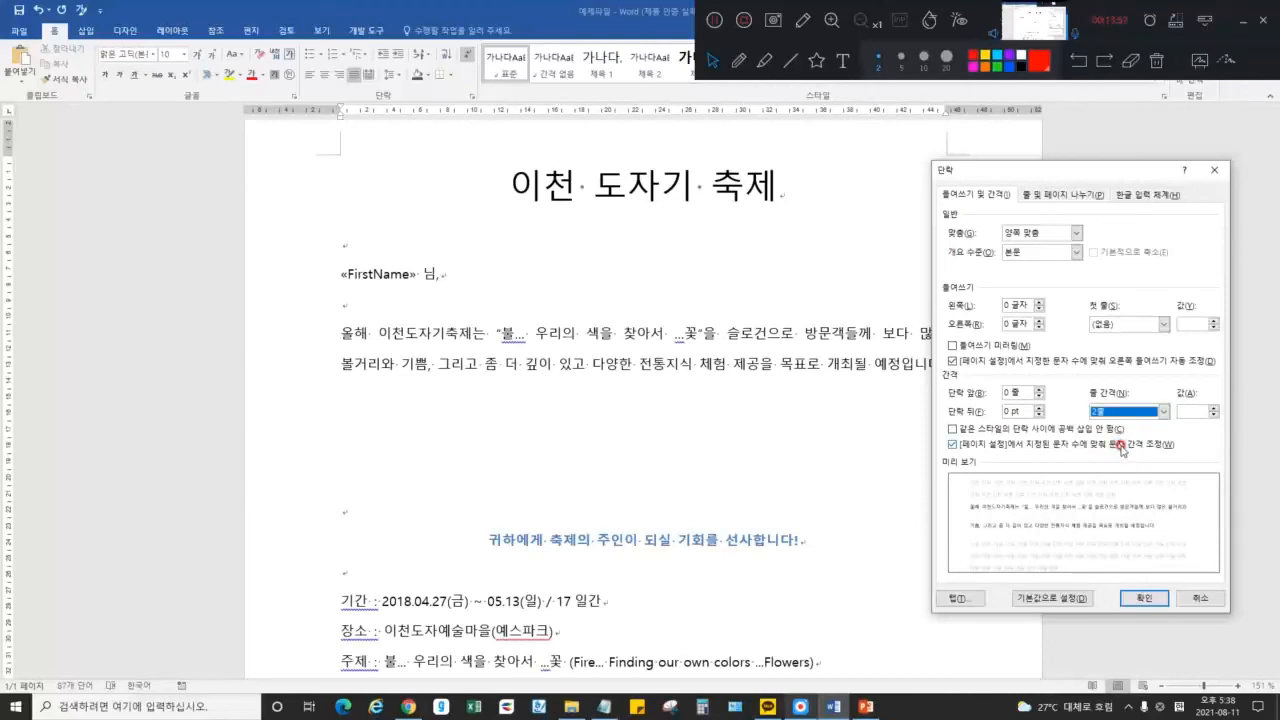
pyautogui.click(1143, 598)
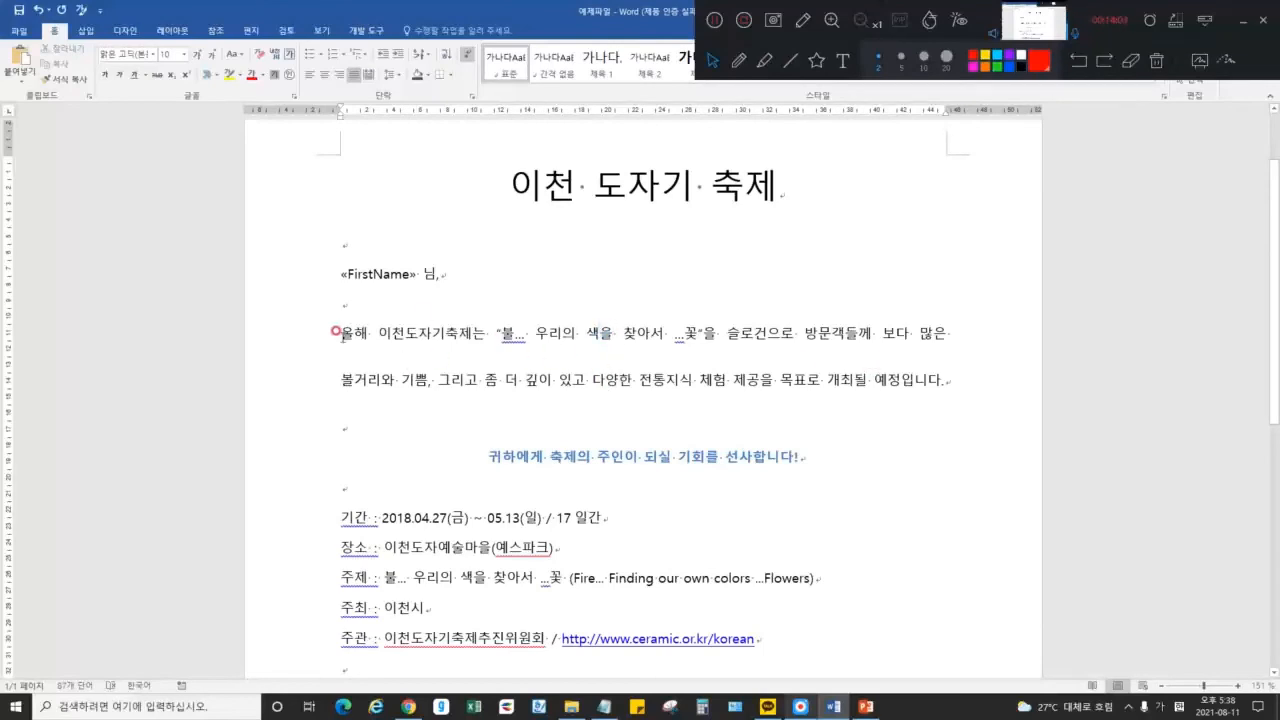
# Cancel the Paragraph settings unchanged and reselect the opening 올해 paragraph
pyautogui.click(469, 95)
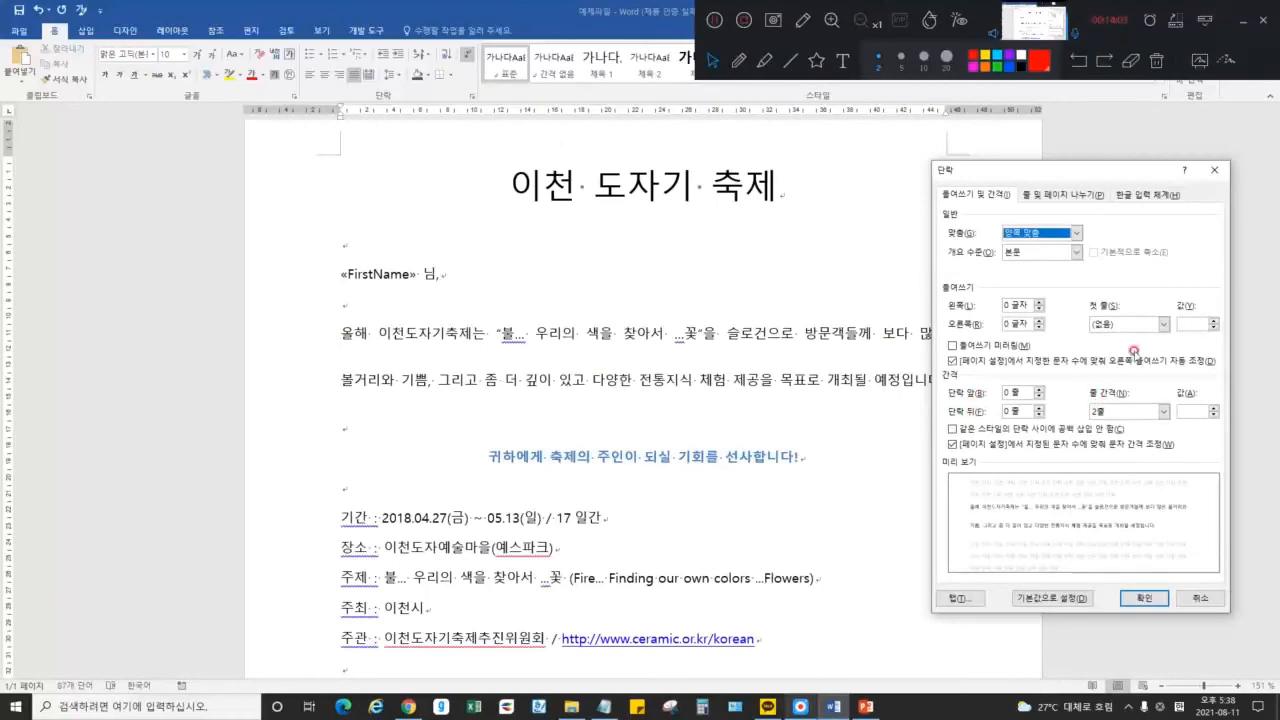
pyautogui.click(1200, 598)
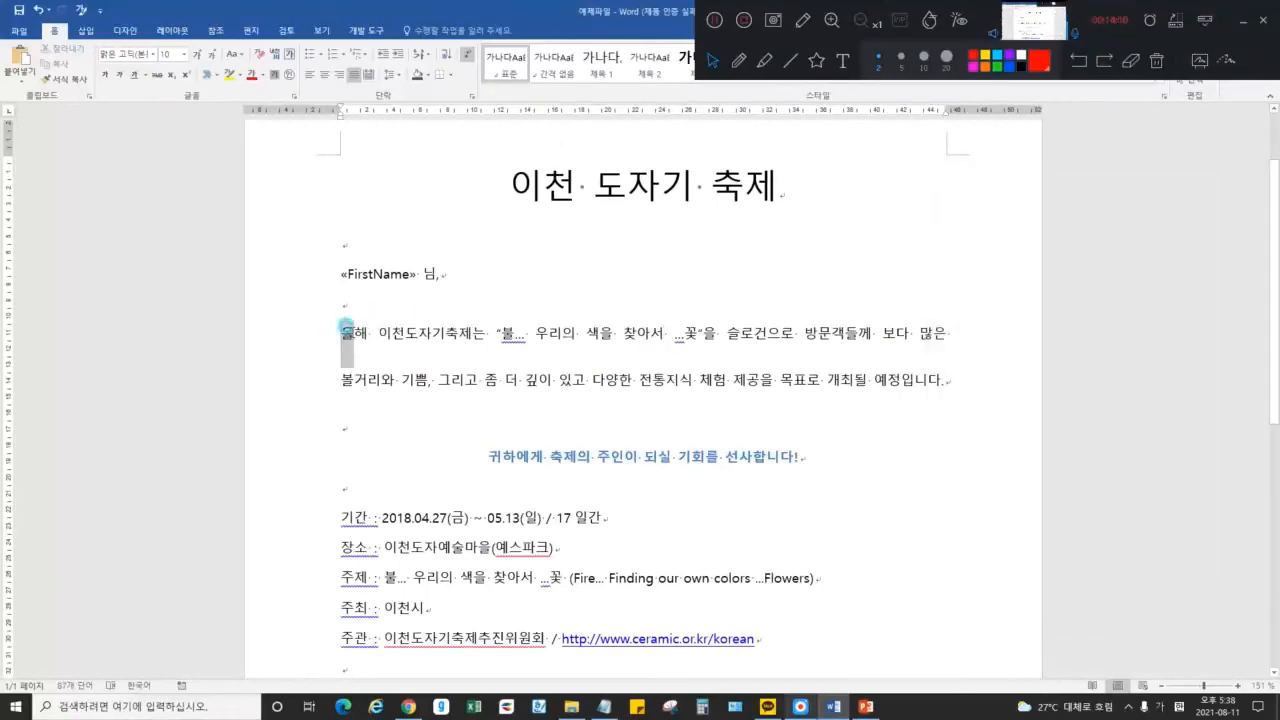
pyautogui.moveTo(345, 329); pyautogui.dragTo(1000, 380)
pyautogui.click(681, 360)
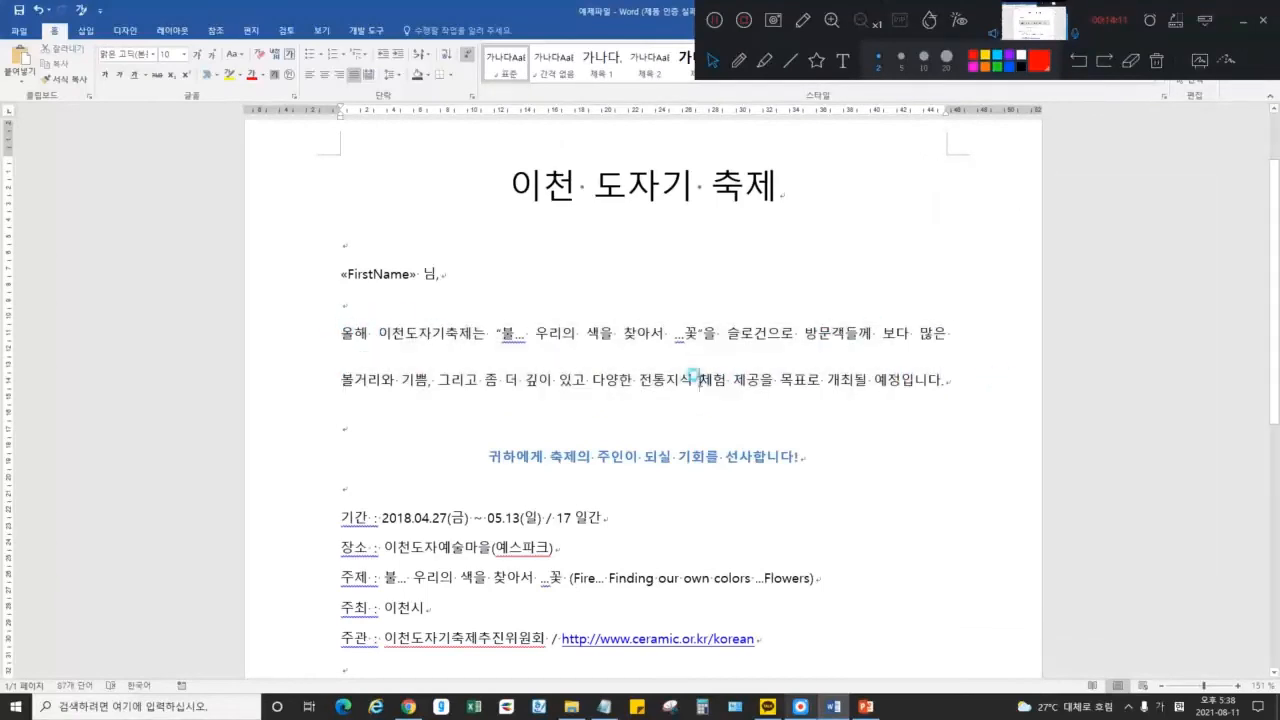
pyautogui.moveTo(342, 328); pyautogui.dragTo(948, 338)
pyautogui.click(696, 338)
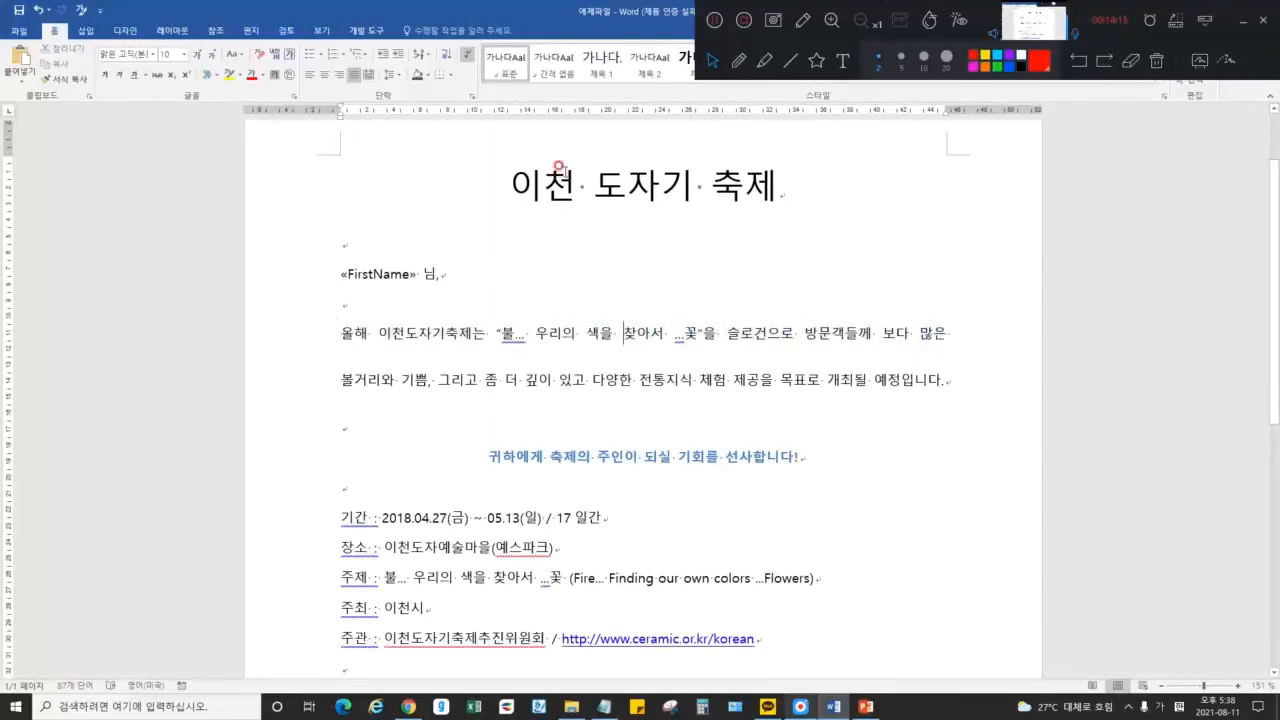
pyautogui.click(474, 96)
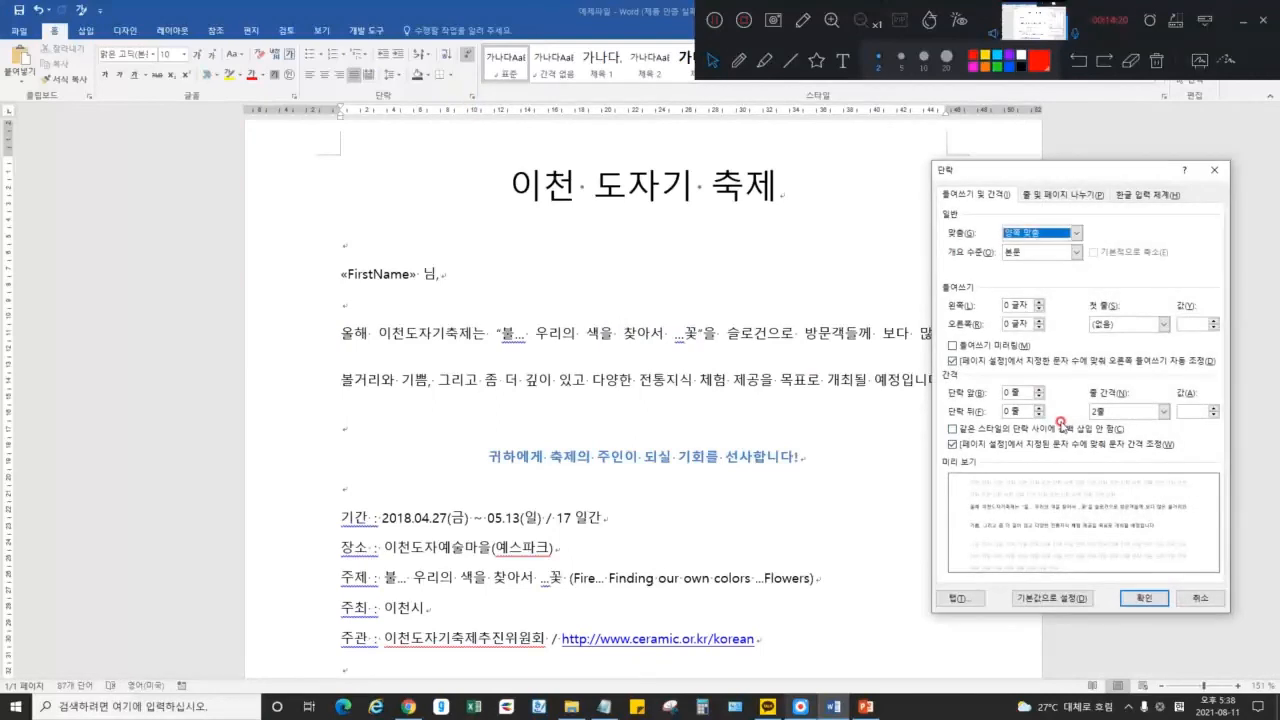
# Apply 1.5 line spacing to the opening 올해 paragraph
pyautogui.click(1136, 411)
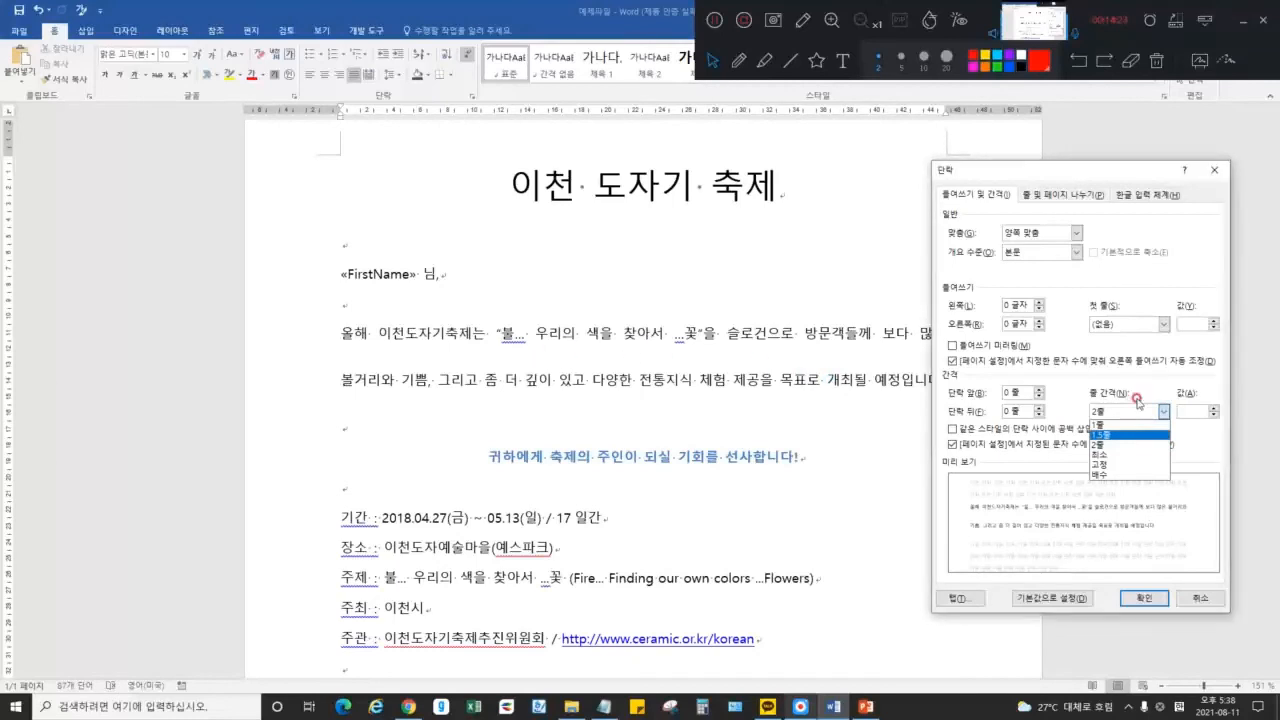
pyautogui.click(1110, 434)
pyautogui.click(1141, 597)
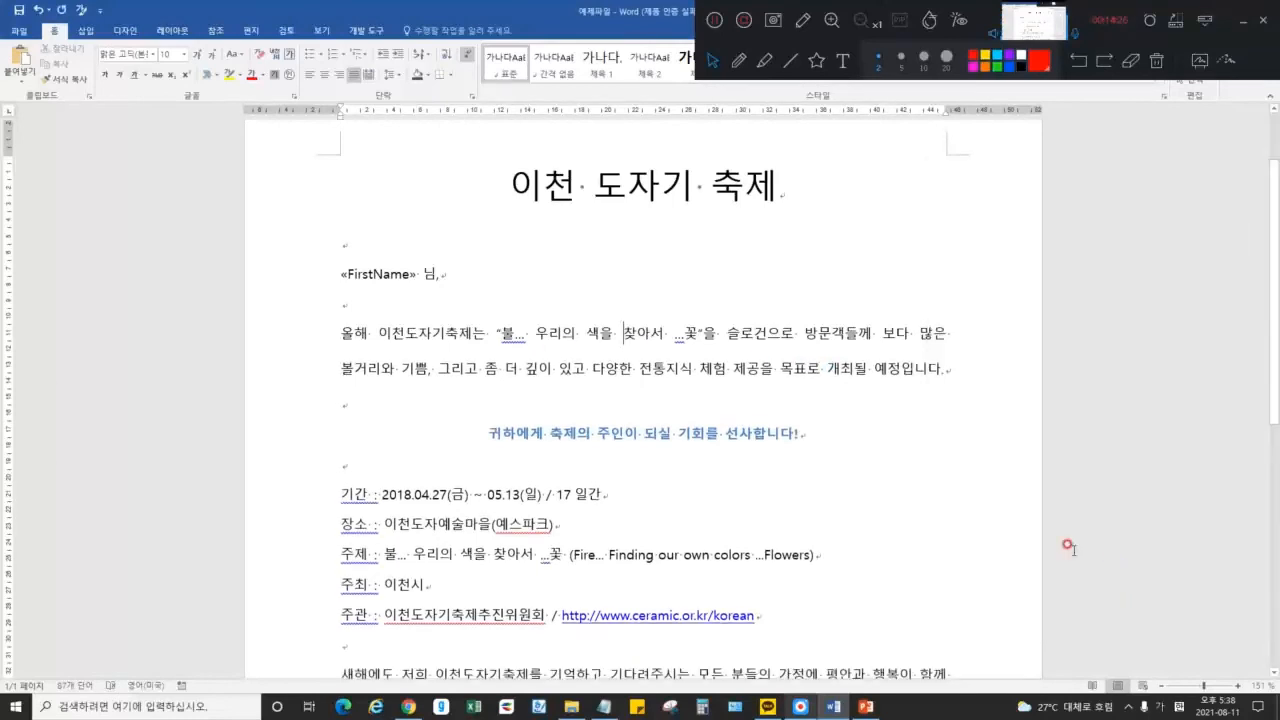
# Set line spacing to Multiple 1 and tick 'Don't add space between paragraphs of the same style'
pyautogui.click(470, 95)
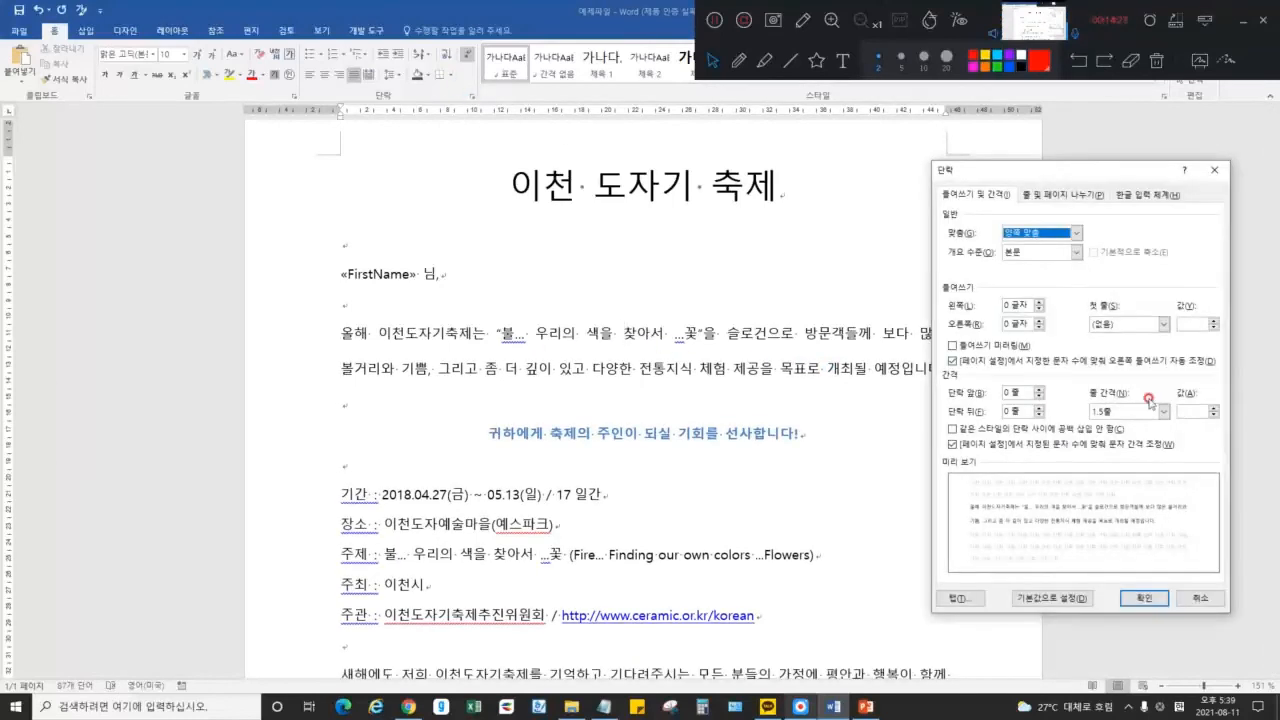
pyautogui.click(1215, 415)
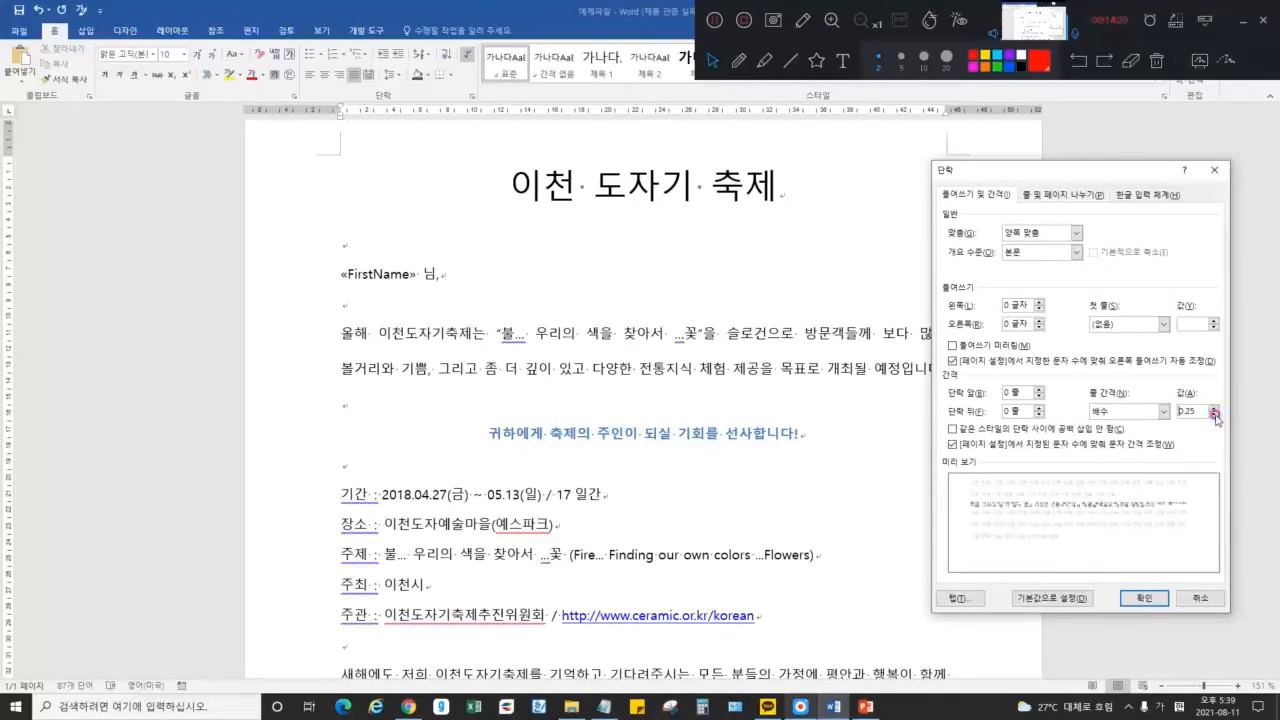
pyautogui.click(1215, 415)
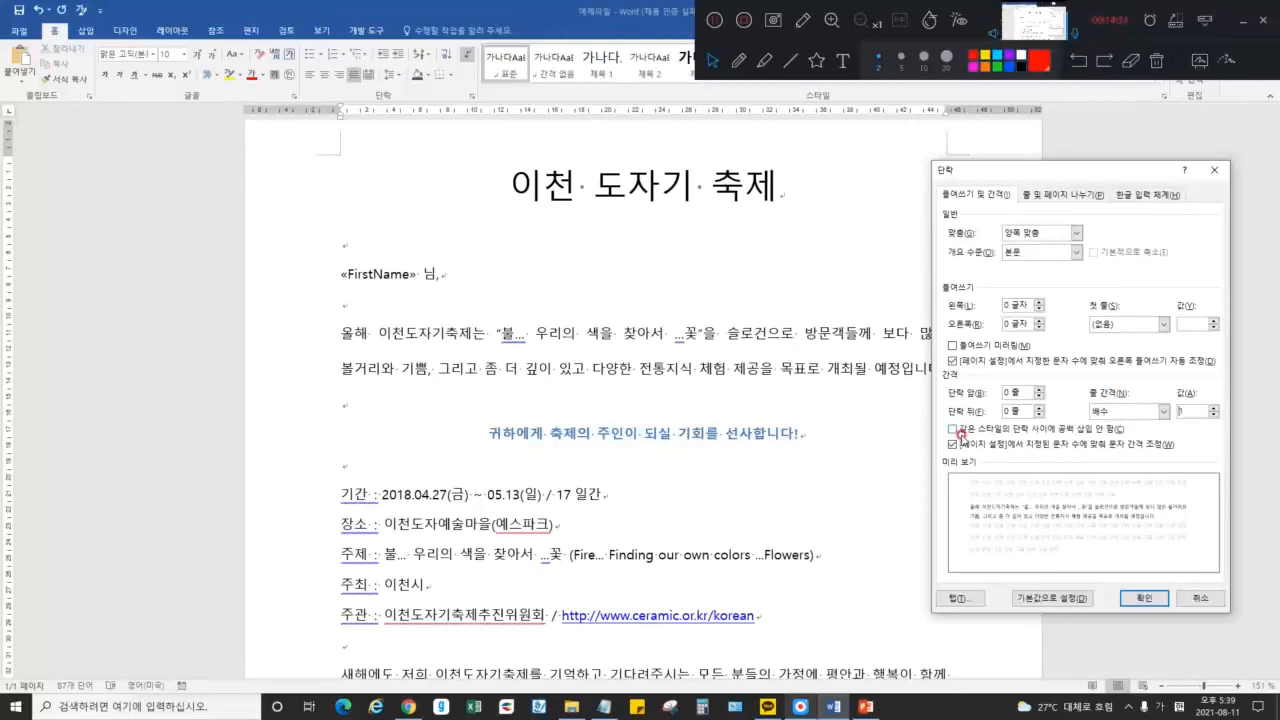
pyautogui.click(1087, 428)
pyautogui.click(1143, 598)
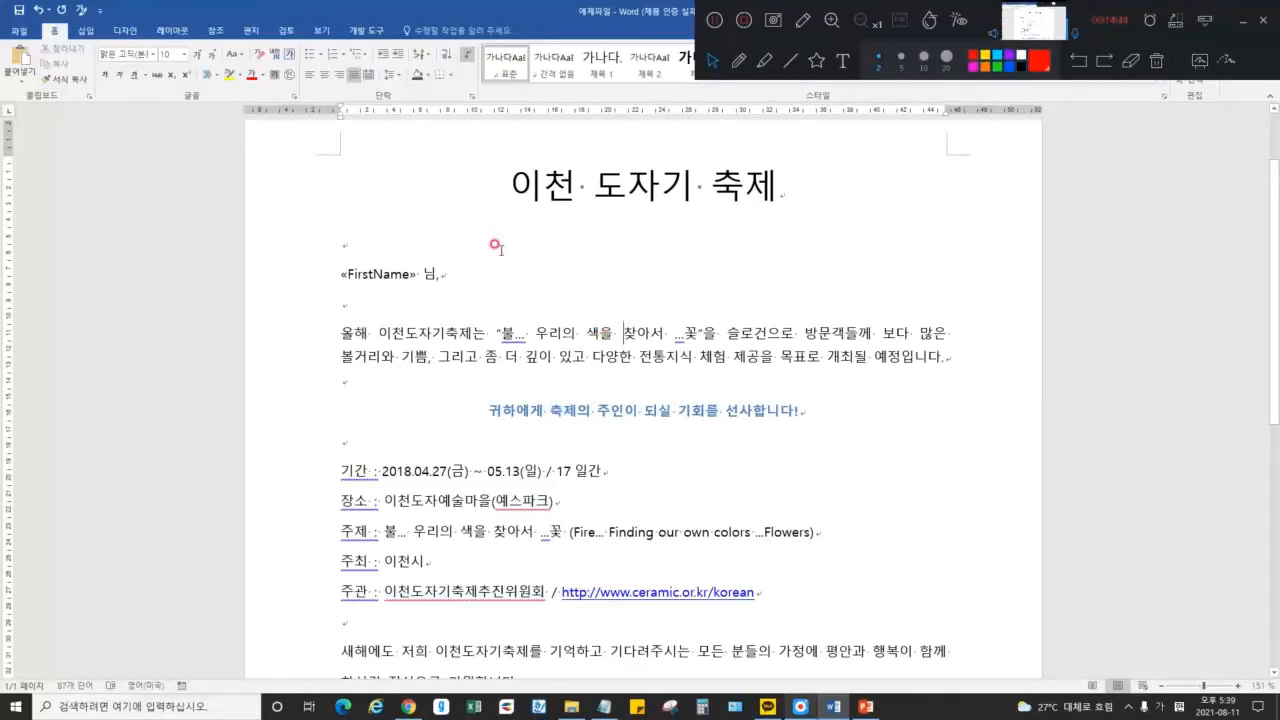
# Reopen the Paragraph dialog and annotate it, underlining indentation and crossing out the General section
pyautogui.click(471, 96)
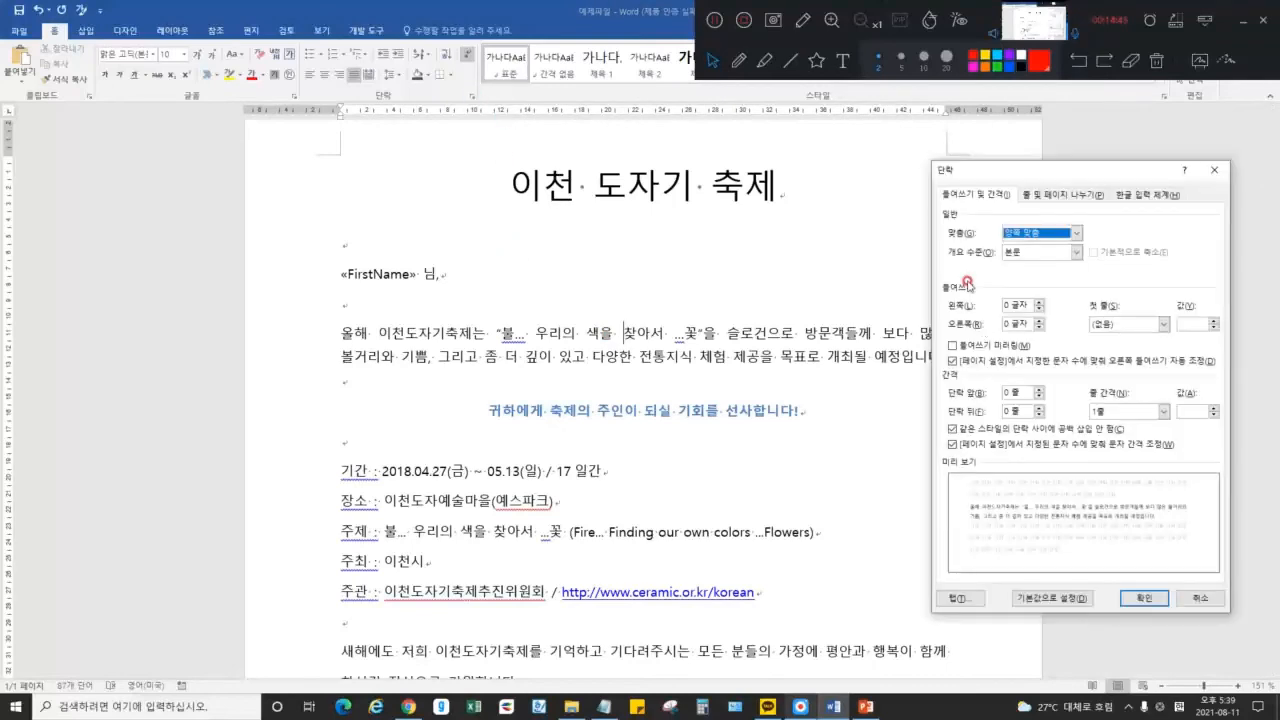
pyautogui.click(741, 60)
pyautogui.moveTo(980, 296)
pyautogui.mouseDown()
pyautogui.moveTo(936, 284)
pyautogui.moveTo(980, 284)
pyautogui.mouseUp()
pyautogui.moveTo(942, 214); pyautogui.dragTo(1140, 256)
pyautogui.moveTo(1087, 211); pyautogui.dragTo(944, 268)
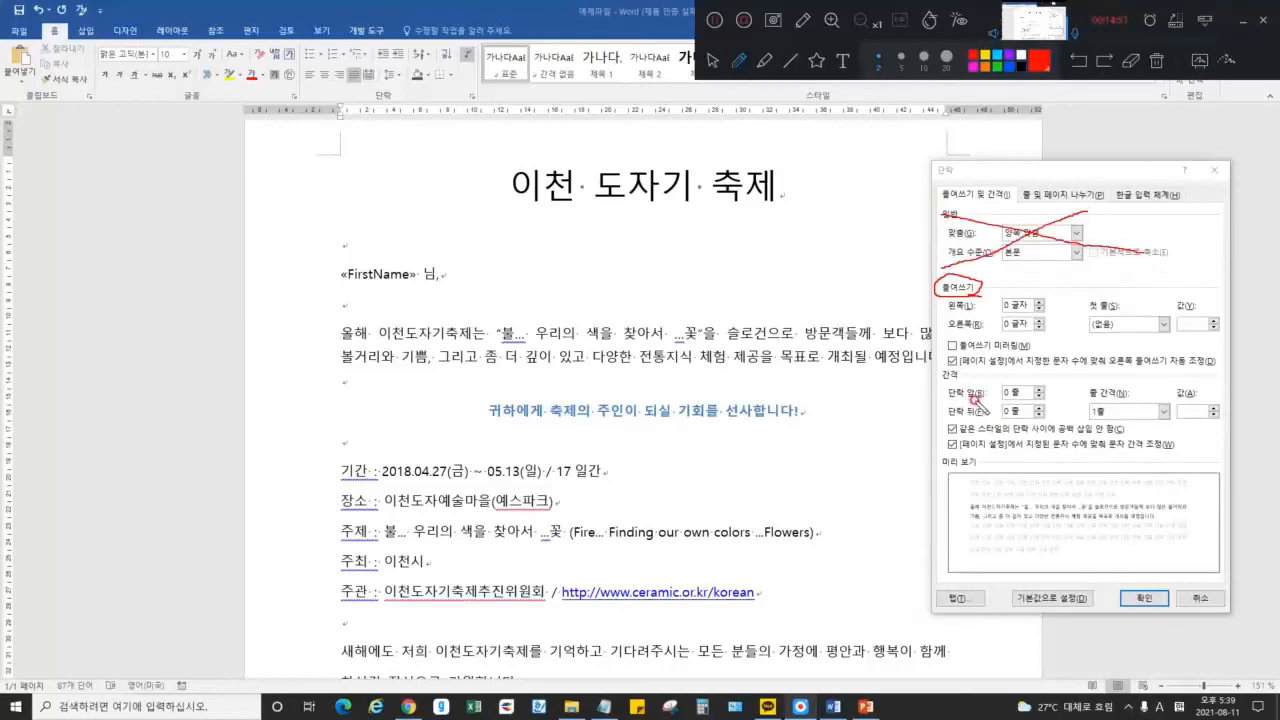
# Mark the paragraph spacing and line spacing options, link them to the preview, then erase the marks
pyautogui.moveTo(961, 384)
pyautogui.mouseDown()
pyautogui.moveTo(943, 362)
pyautogui.moveTo(981, 395)
pyautogui.mouseUp()
pyautogui.moveTo(984, 414)
pyautogui.mouseDown()
pyautogui.moveTo(945, 413)
pyautogui.moveTo(984, 408)
pyautogui.mouseUp()
pyautogui.moveTo(1168, 415)
pyautogui.mouseDown()
pyautogui.moveTo(1069, 396)
pyautogui.moveTo(1155, 396)
pyautogui.moveTo(942, 428)
pyautogui.mouseUp()
pyautogui.moveTo(920, 258)
pyautogui.mouseDown()
pyautogui.moveTo(872, 350)
pyautogui.moveTo(940, 432)
pyautogui.mouseUp()
pyautogui.moveTo(885, 400)
pyautogui.mouseDown()
pyautogui.moveTo(835, 480)
pyautogui.moveTo(957, 512)
pyautogui.moveTo(940, 535)
pyautogui.moveTo(935, 515)
pyautogui.moveTo(950, 540)
pyautogui.moveTo(960, 518)
pyautogui.mouseUp()
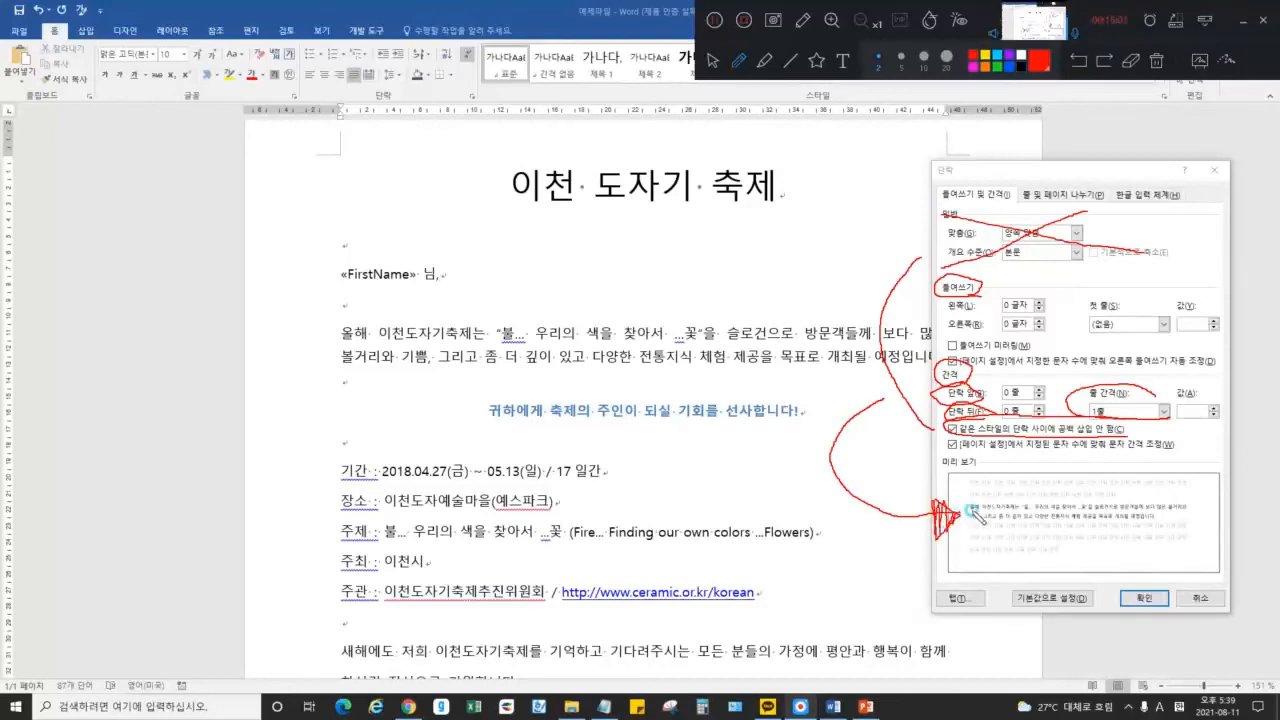
pyautogui.click(1157, 60)
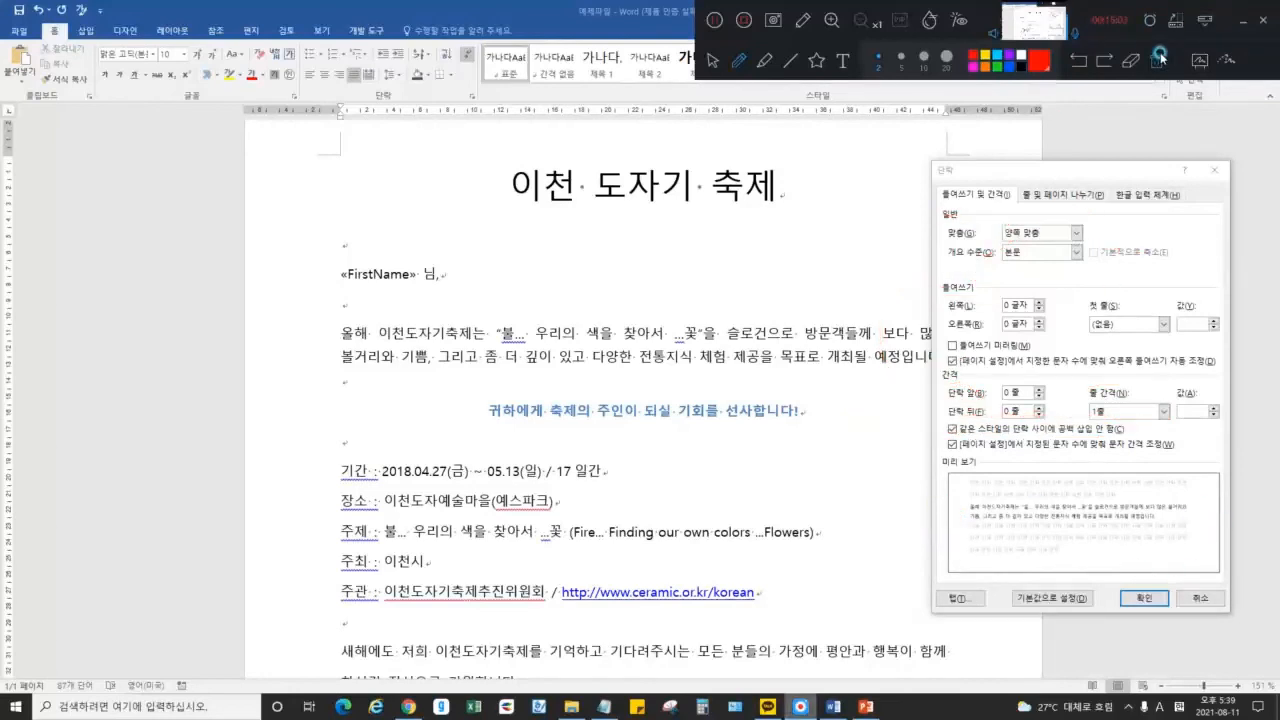
pyautogui.click(711, 62)
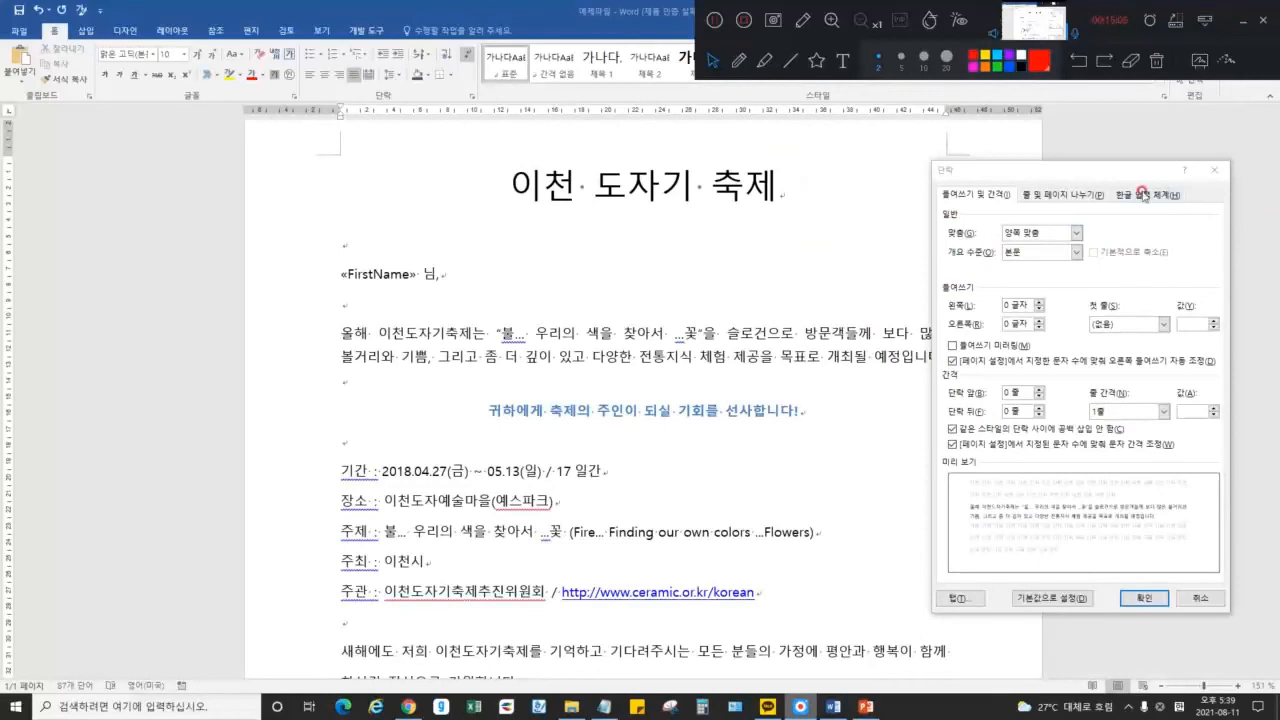
# On Line and Page Breaks, highlight the keep-with-next and keep-lines-together options, then clear the marks
pyautogui.click(1063, 196)
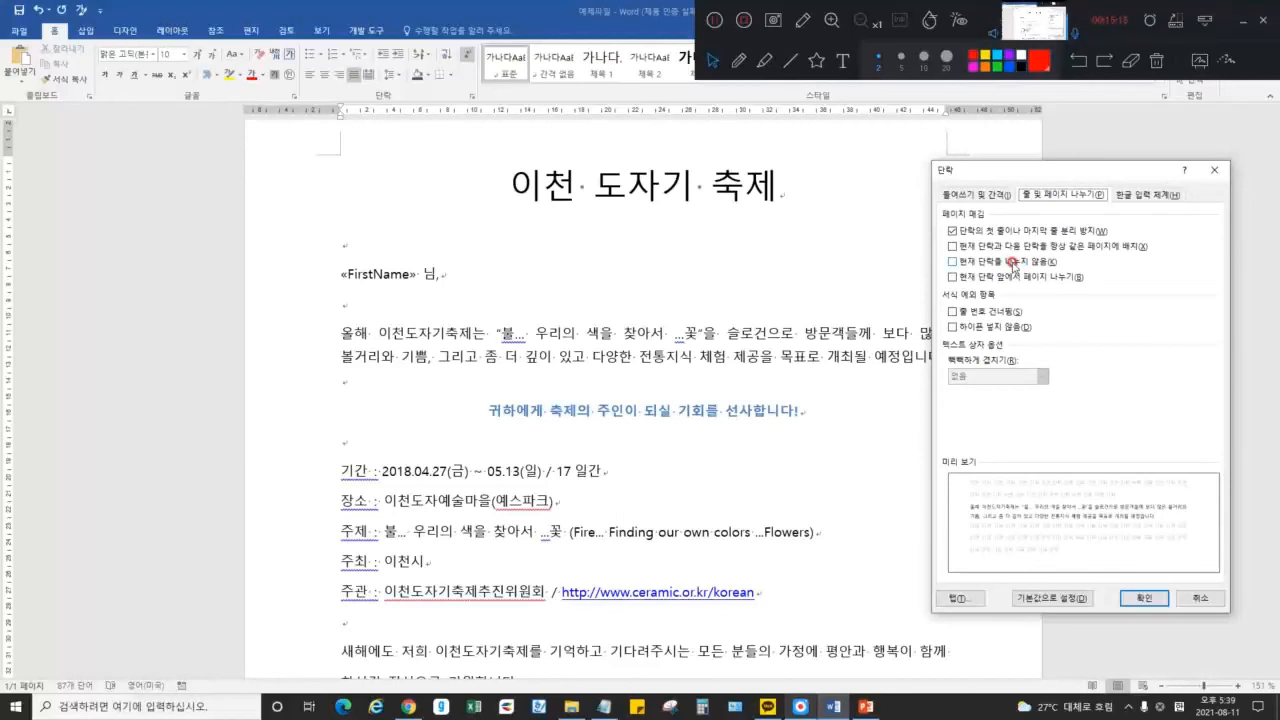
pyautogui.click(766, 57)
pyautogui.moveTo(957, 246); pyautogui.dragTo(1145, 254)
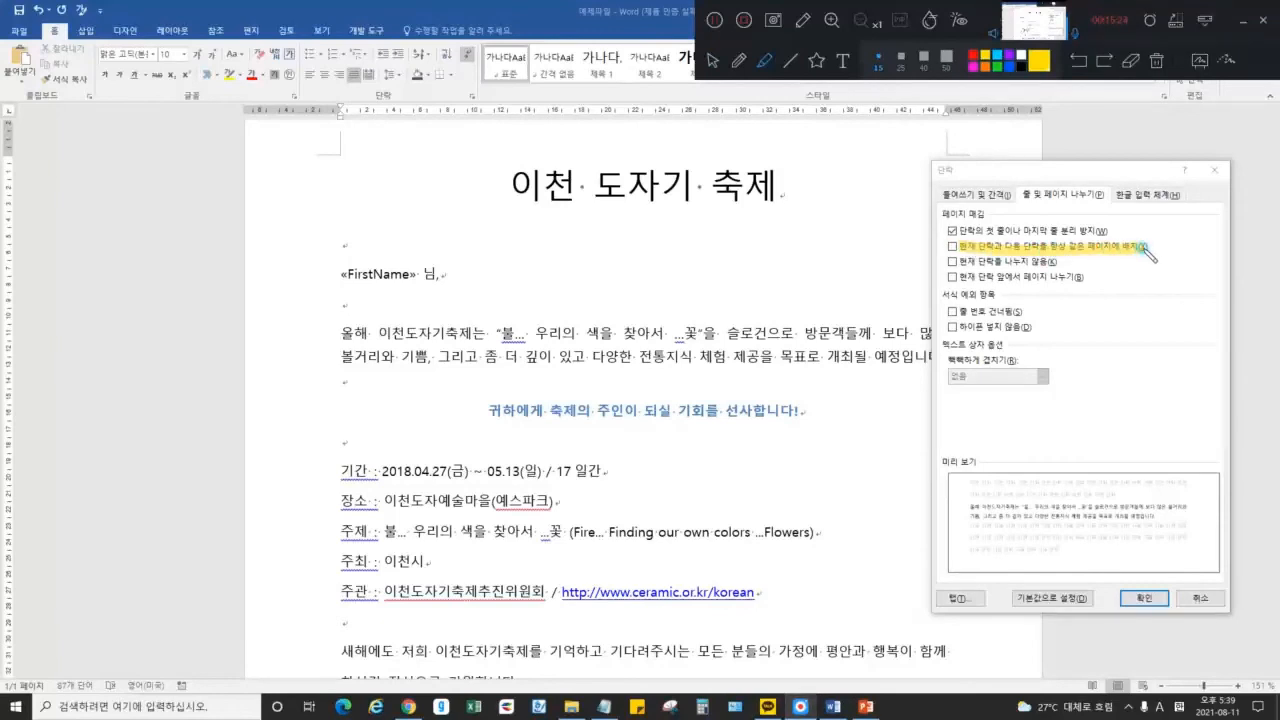
pyautogui.click(1156, 62)
pyautogui.moveTo(956, 260); pyautogui.dragTo(1057, 261)
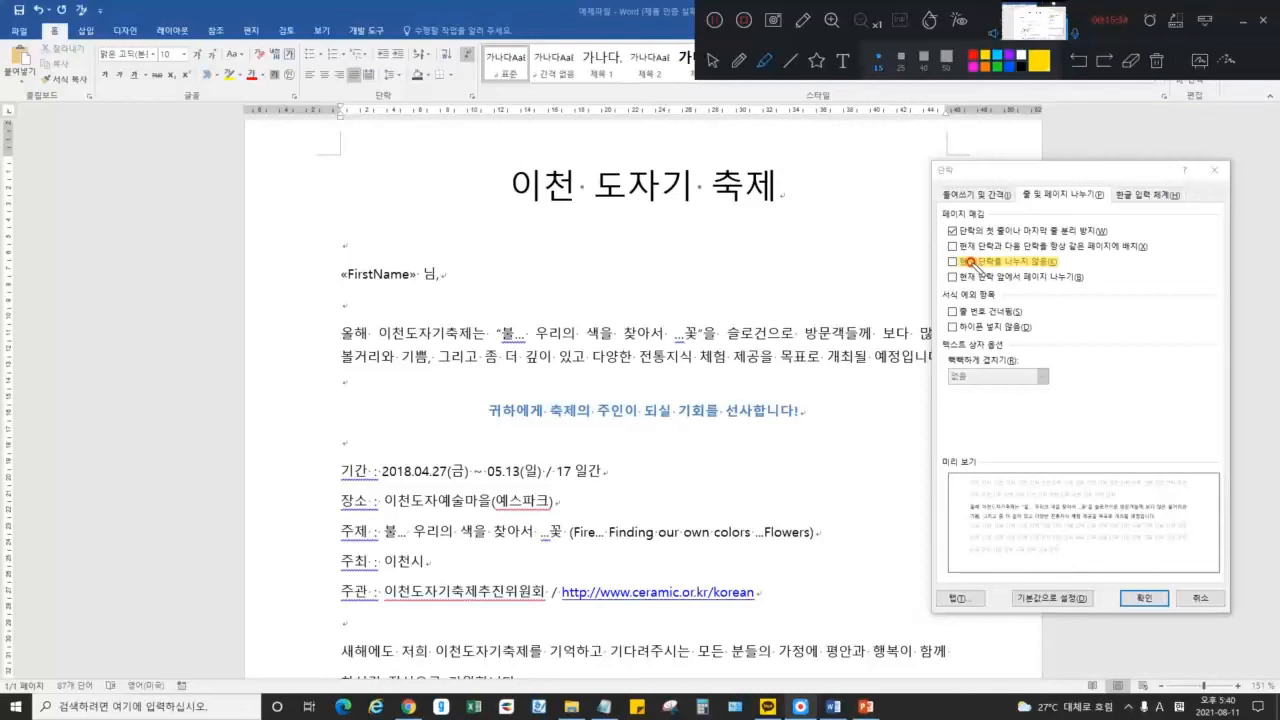
pyautogui.click(742, 57)
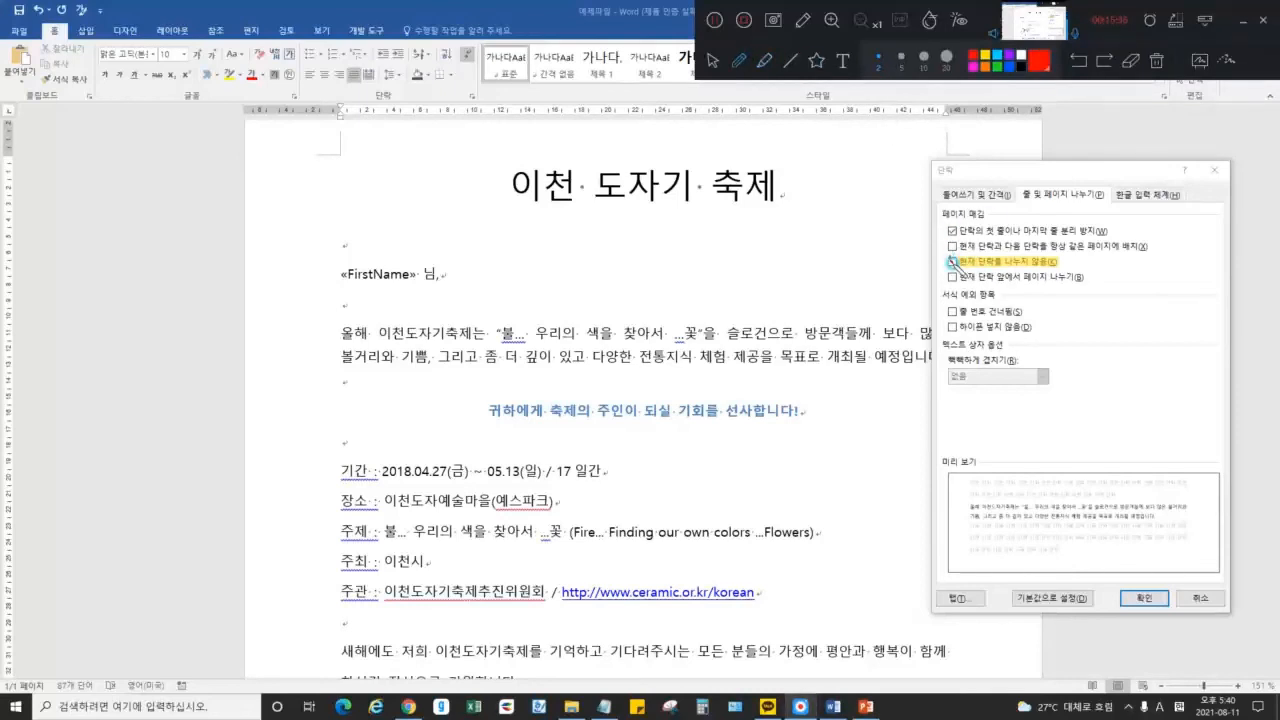
pyautogui.click(1156, 61)
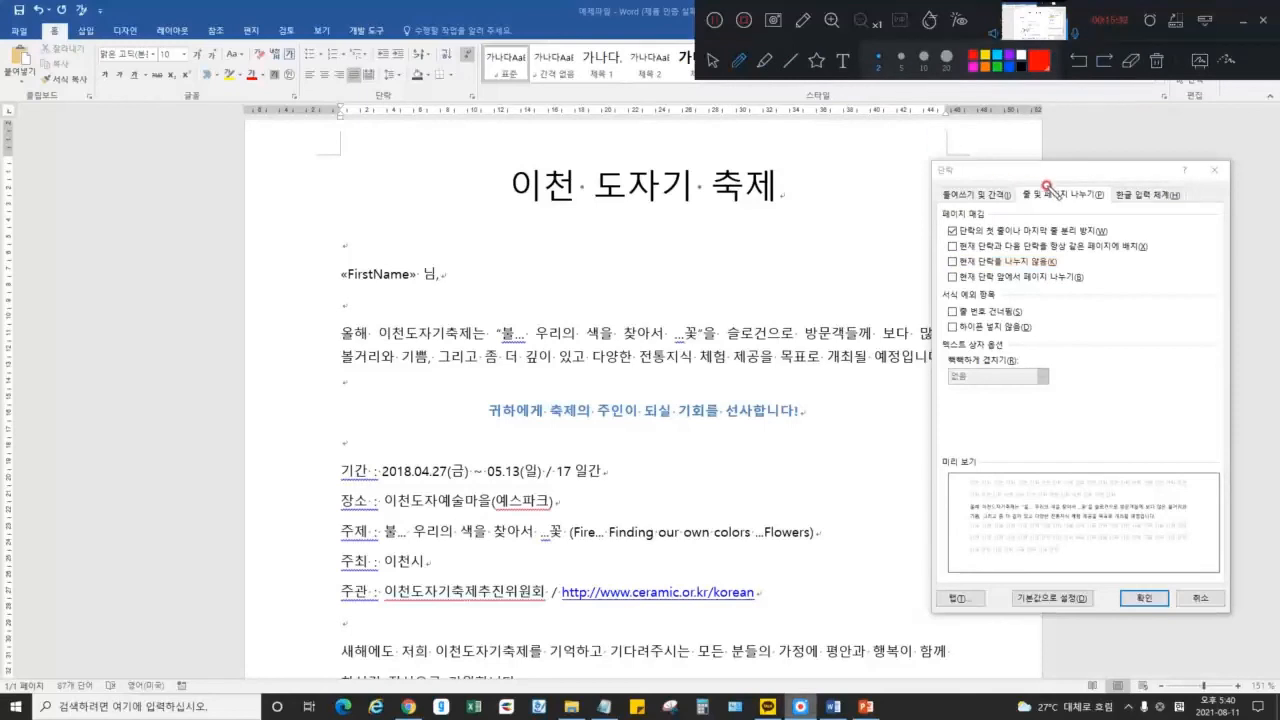
# View the Asian Typography options, close the dialog, and glance at Layout and File before returning Home
pyautogui.click(1150, 195)
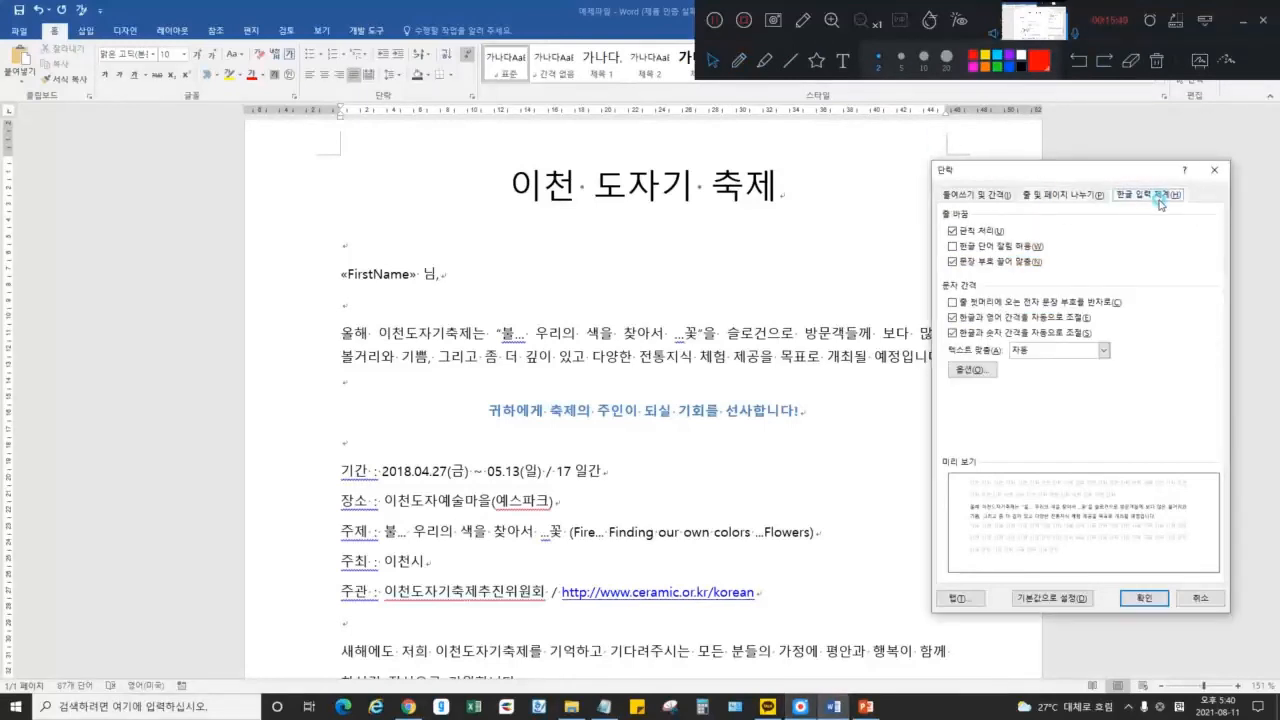
pyautogui.click(1215, 172)
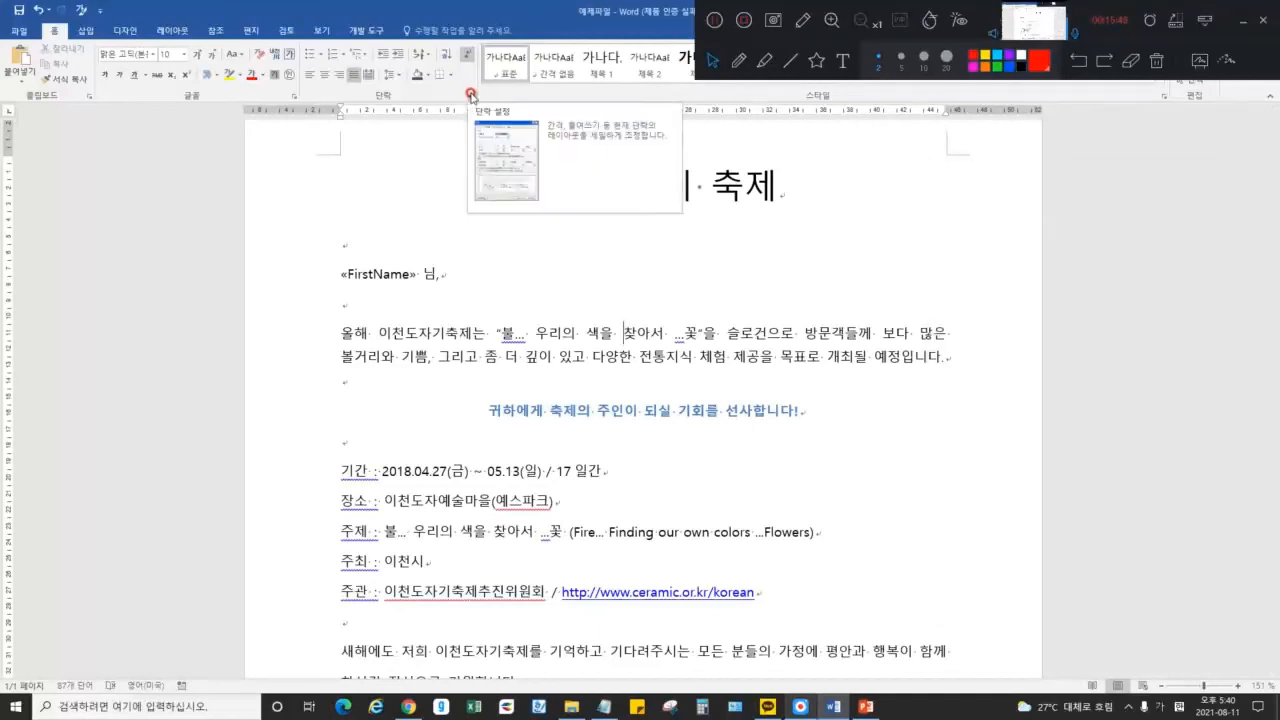
pyautogui.click(172, 30)
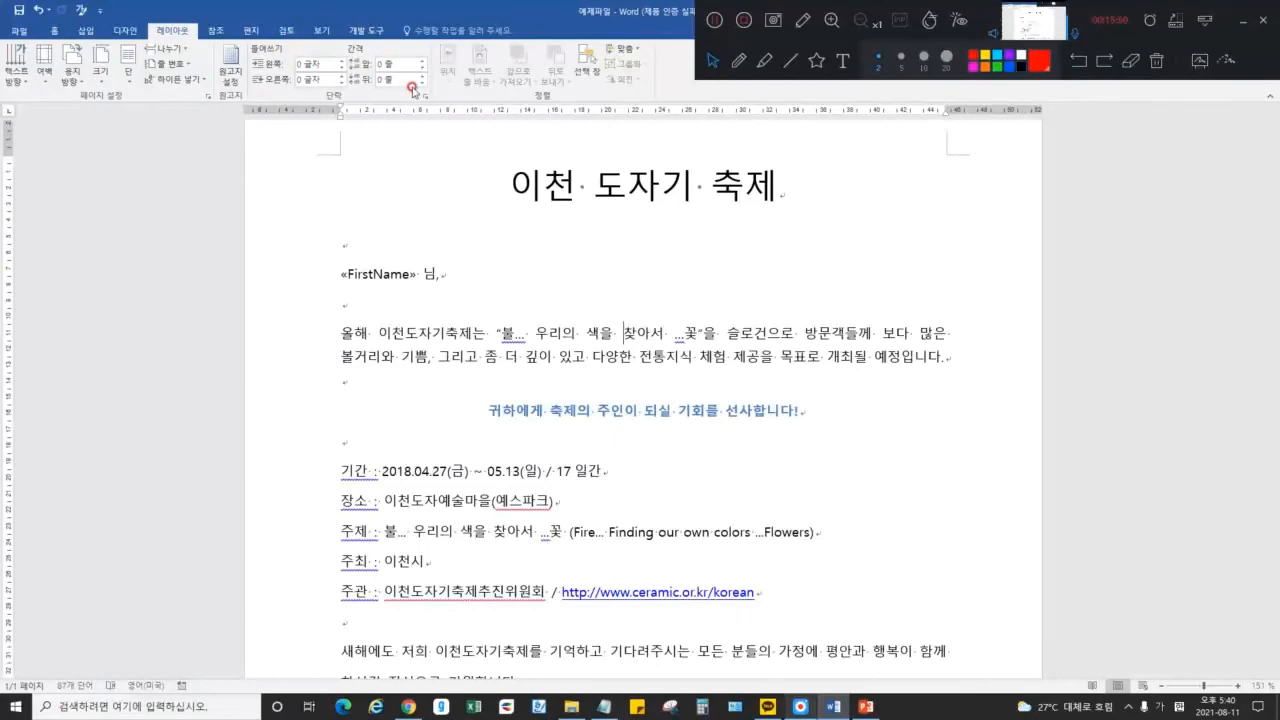
pyautogui.click(19, 30)
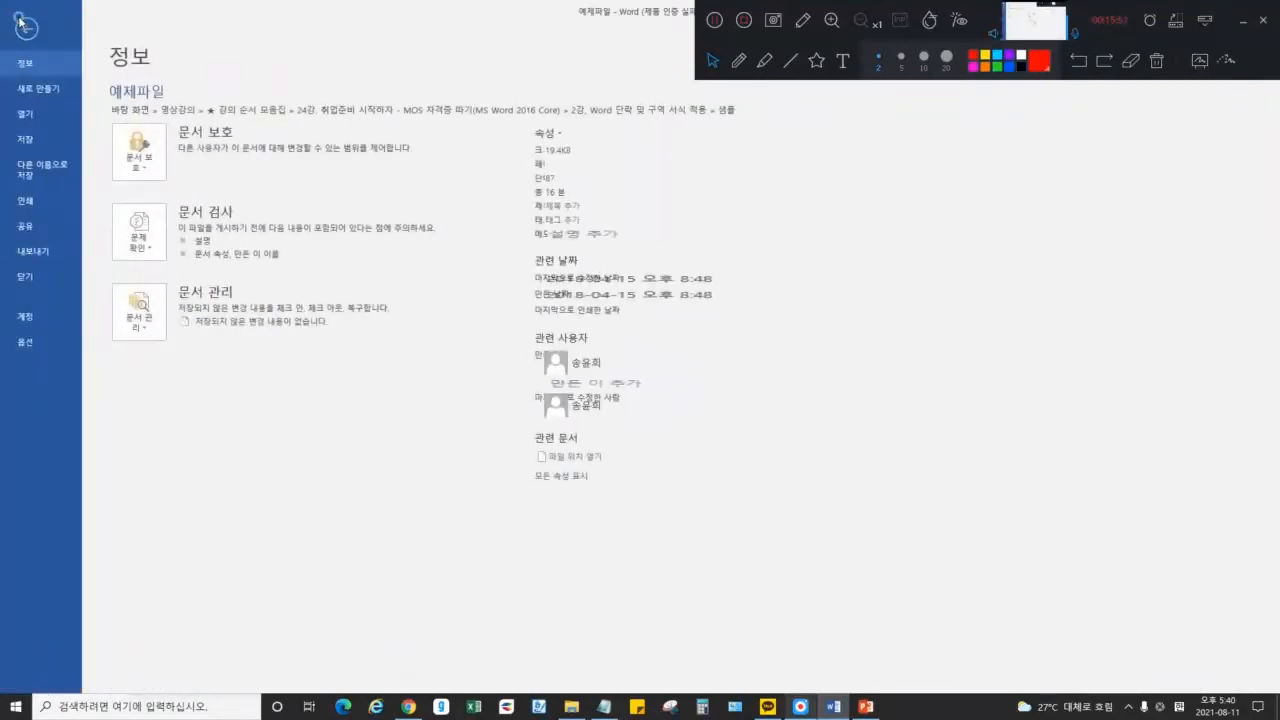
pyautogui.click(24, 26)
pyautogui.click(57, 30)
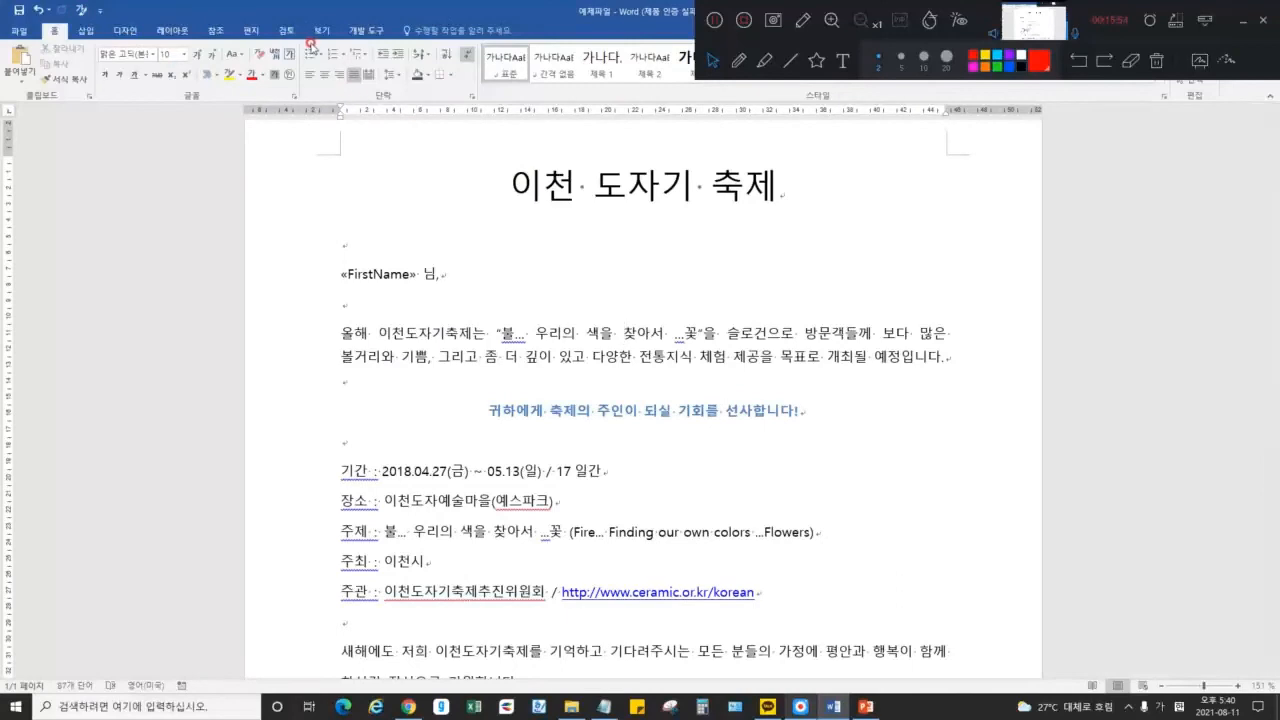
pyautogui.click(764, 61)
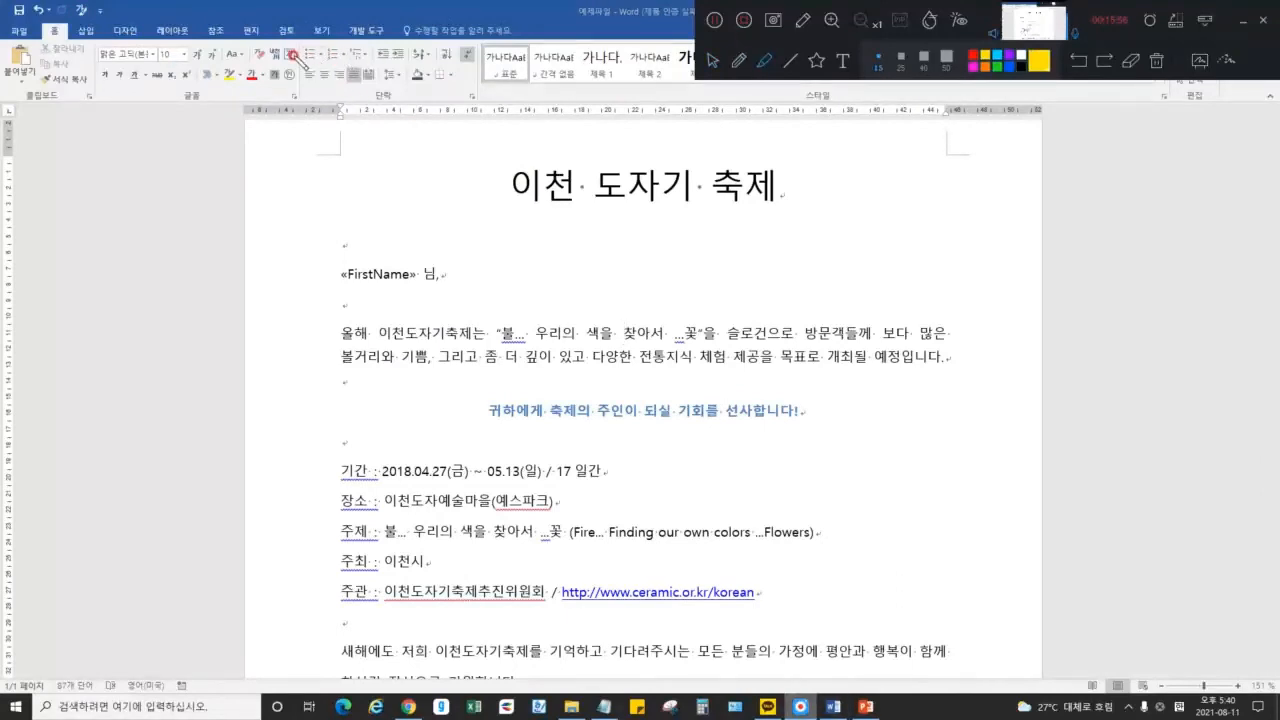
pyautogui.moveTo(298, 55); pyautogui.dragTo(352, 58)
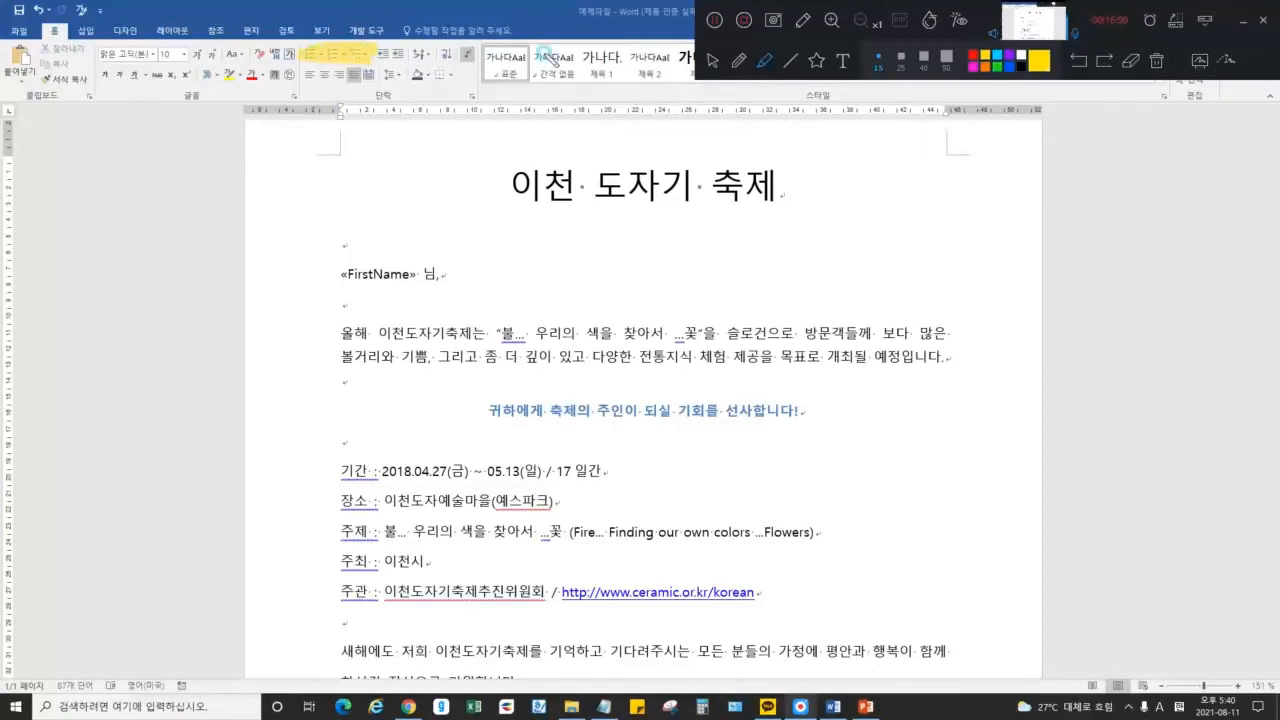
pyautogui.click(1155, 61)
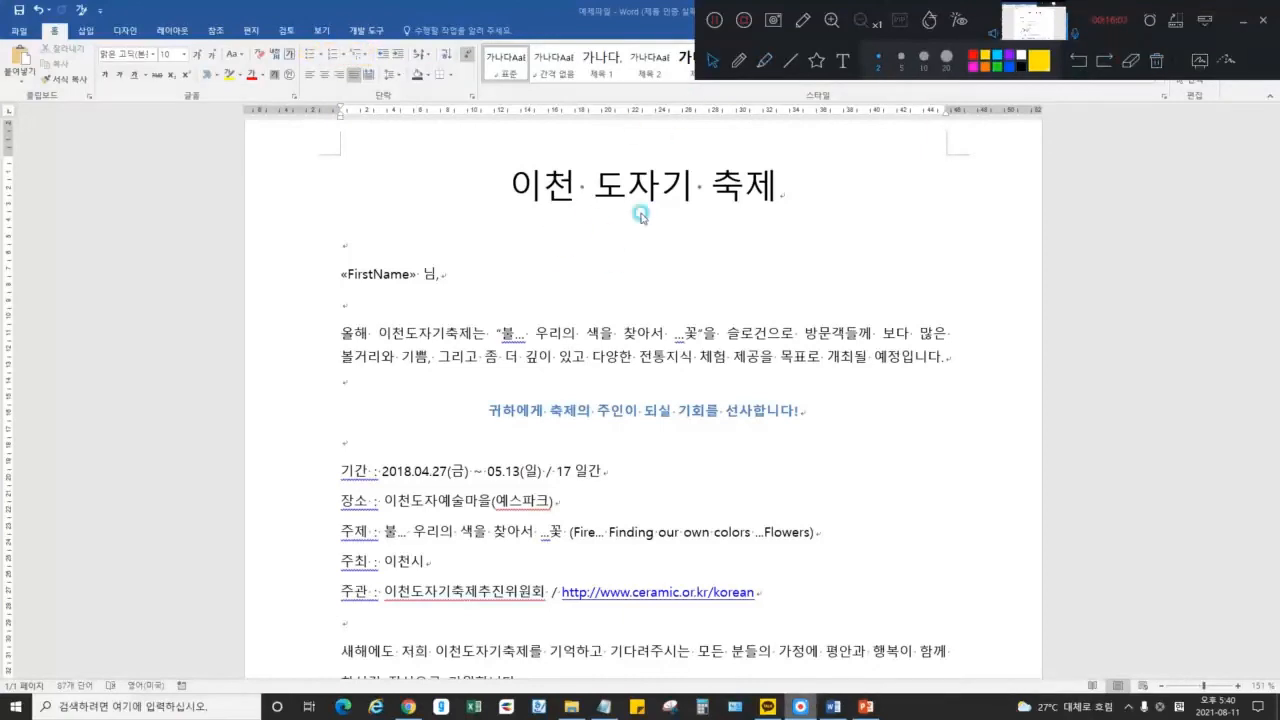
pyautogui.scroll(-3, 614, 294)
pyautogui.moveTo(331, 284); pyautogui.dragTo(787, 412)
pyautogui.click(780, 398)
pyautogui.click(473, 279)
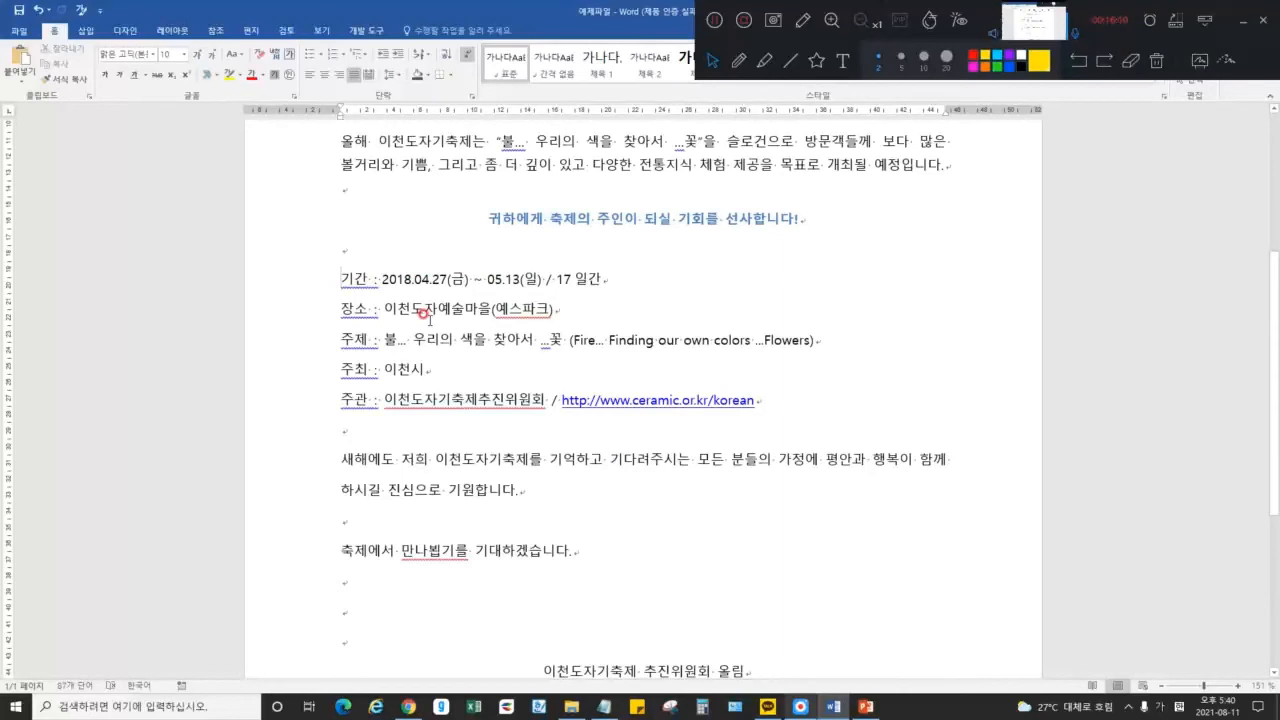
pyautogui.press('super+Down')
pyautogui.press('super+Up')
pyautogui.write('*')
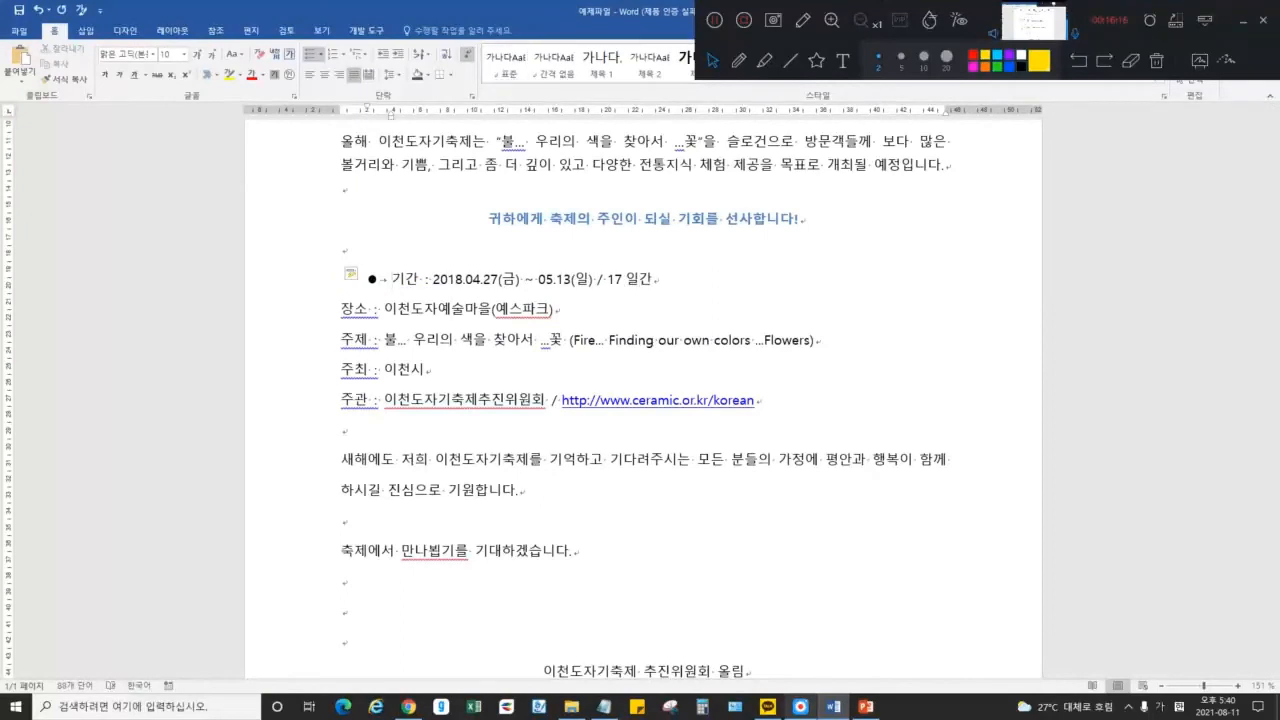
pyautogui.press('Down')
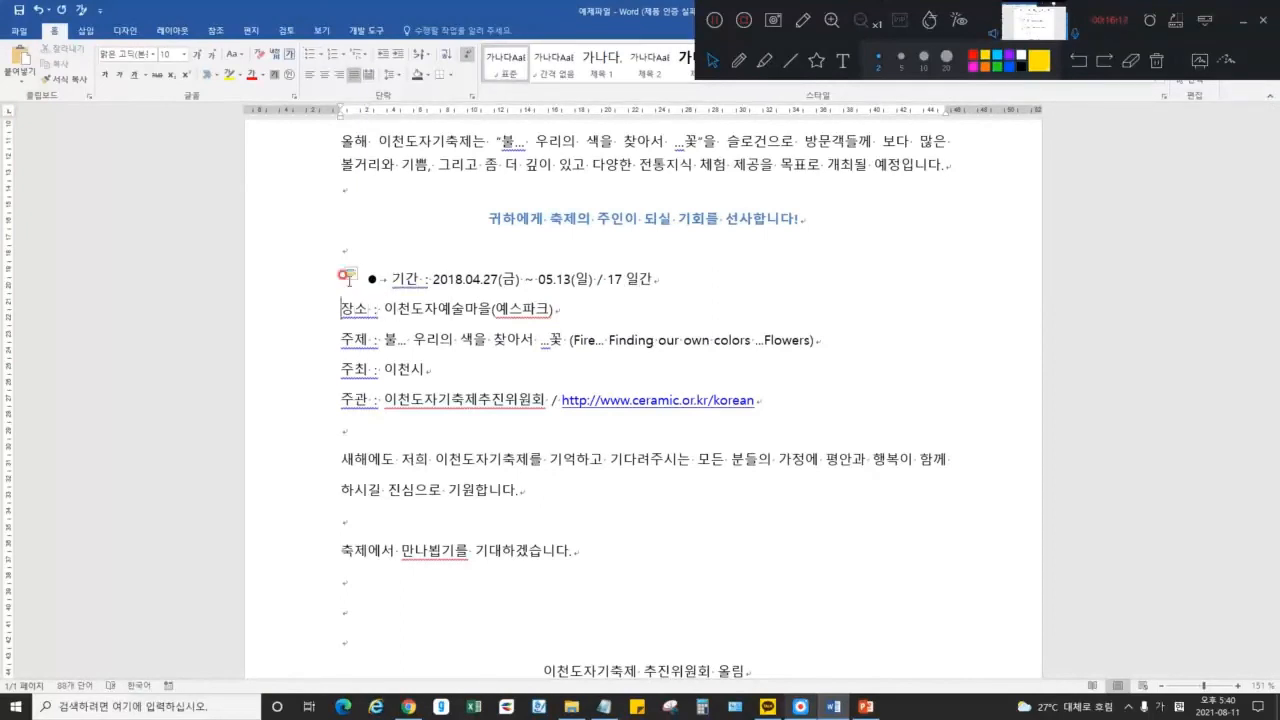
pyautogui.write('*')
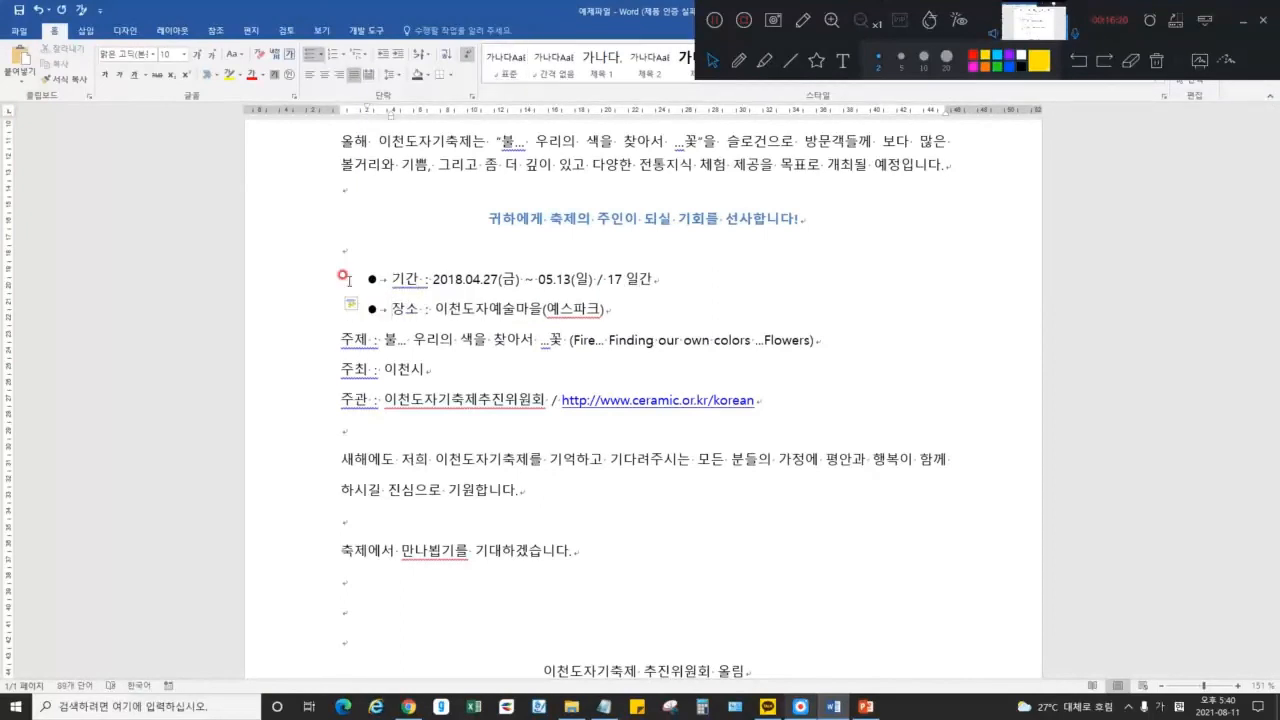
pyautogui.hotkey('ctrl', 'z')
pyautogui.hotkey('ctrl', 'z')
pyautogui.hotkey('ctrl', 'z')
pyautogui.hotkey('ctrl', 'z')
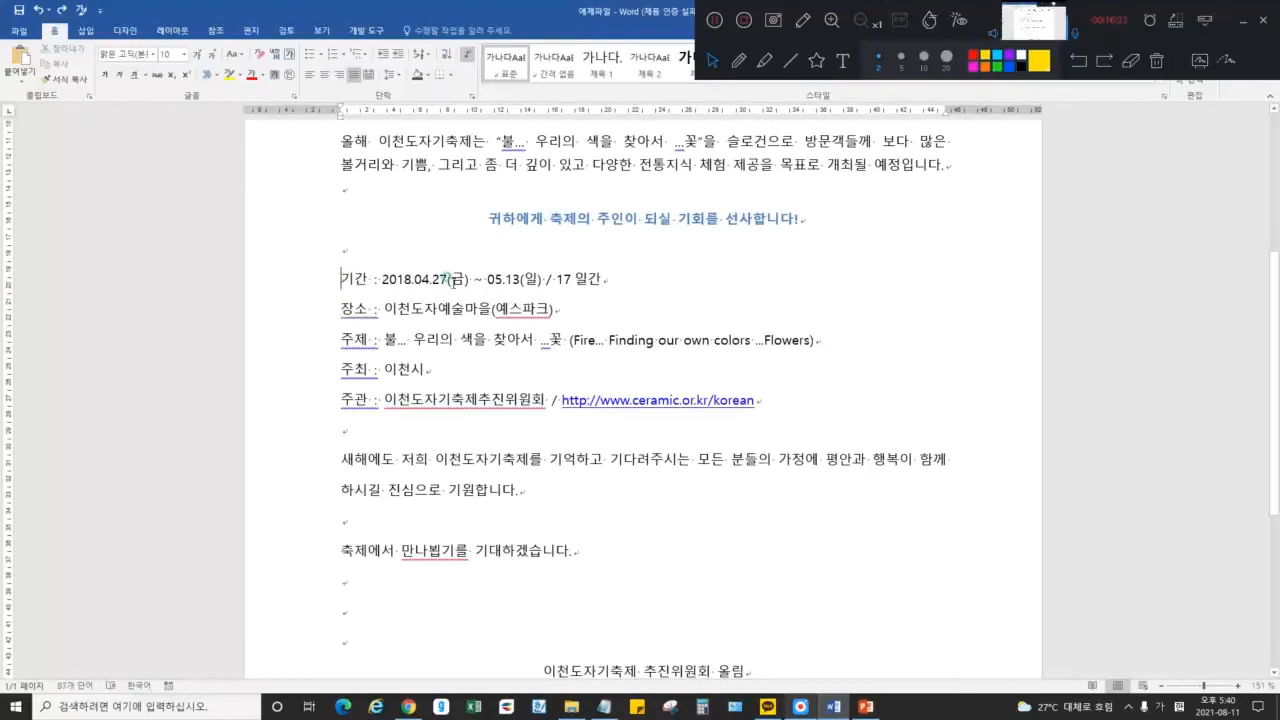
pyautogui.click(431, 279)
pyautogui.press('Right')
pyautogui.press('Right')
pyautogui.press('Right')
pyautogui.press('Right')
pyautogui.press('Right')
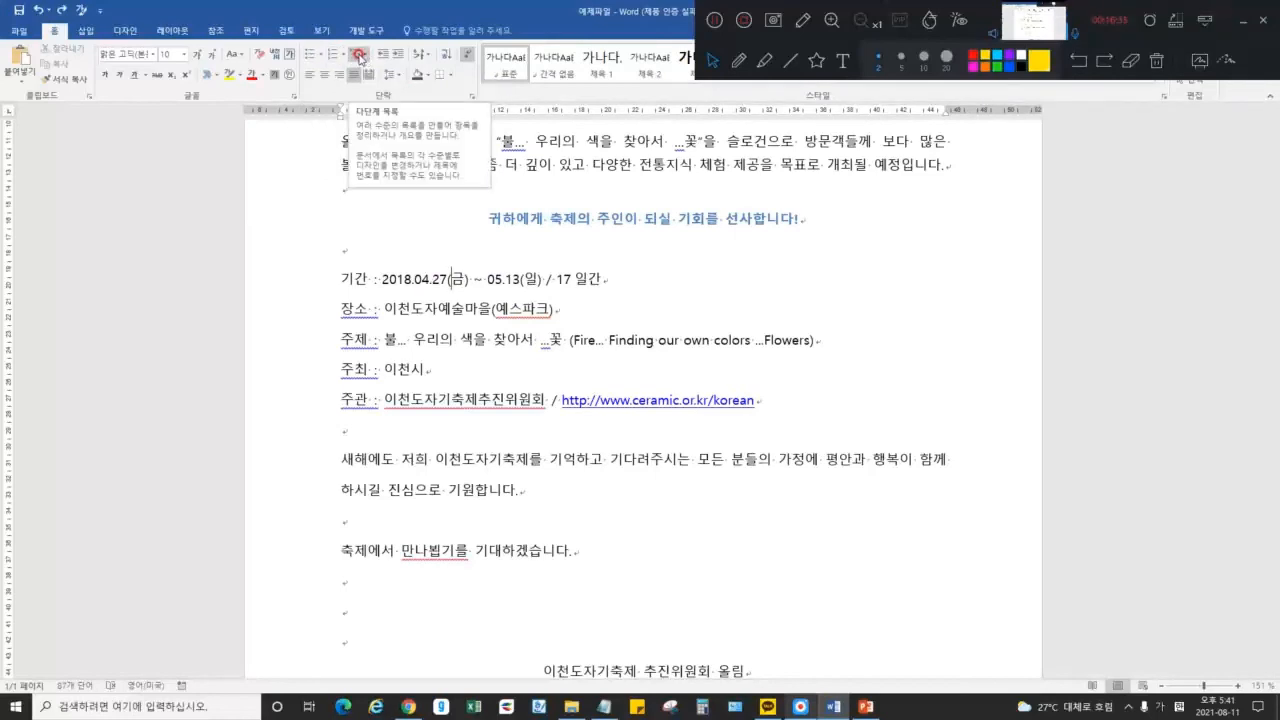
# Look through the multilevel list styles without applying one
pyautogui.click(368, 55)
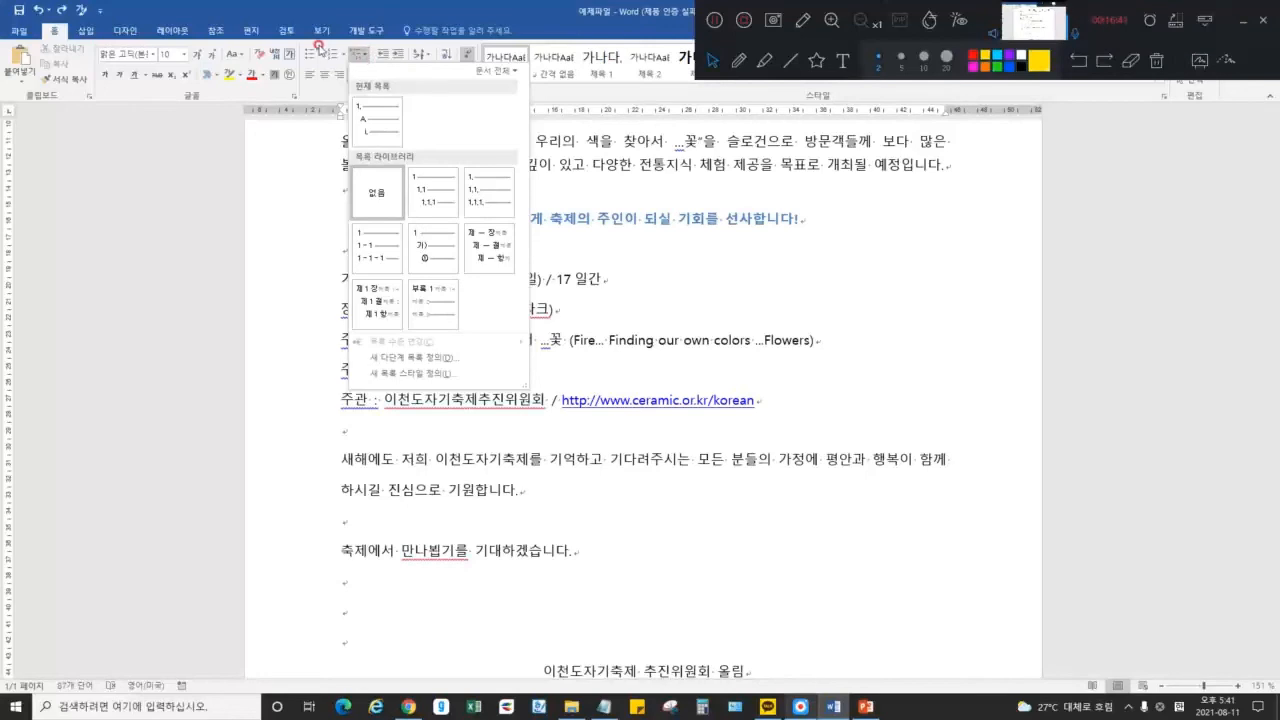
pyautogui.click(313, 55)
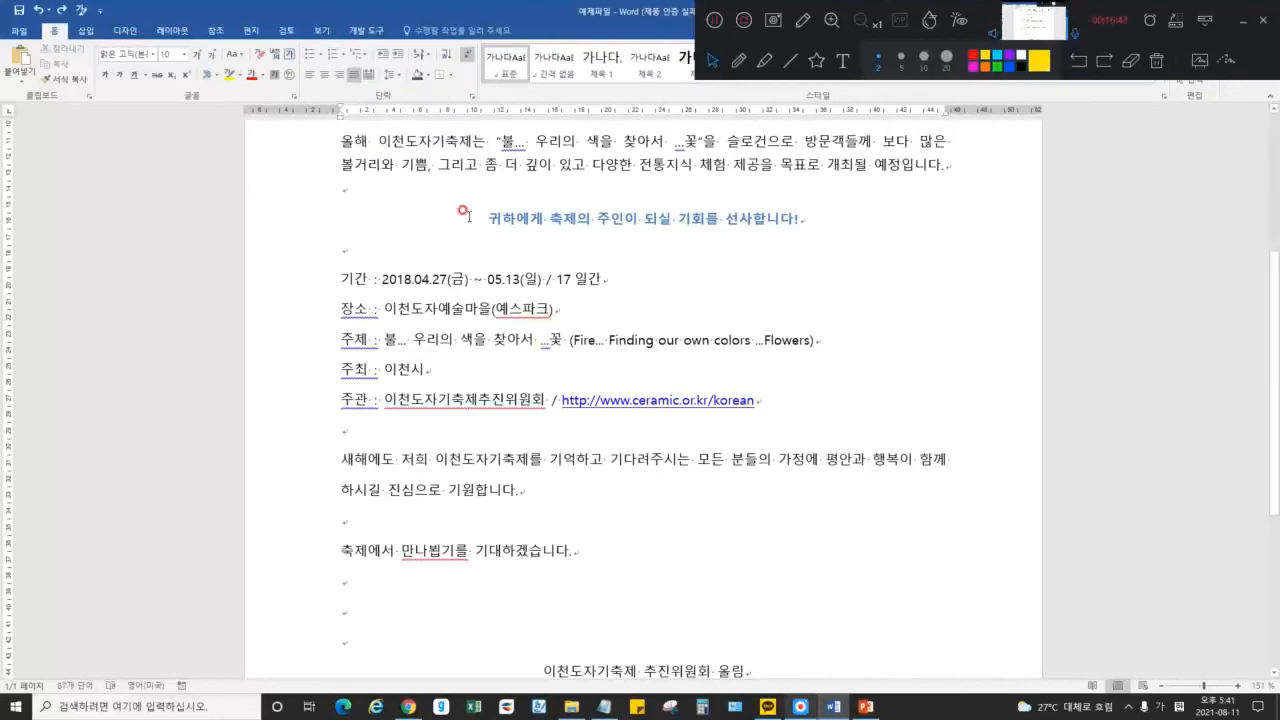
pyautogui.click(1243, 20)
# Apply the arrowhead bullet from the Bullet Library to the 기간 line
pyautogui.click(495, 281)
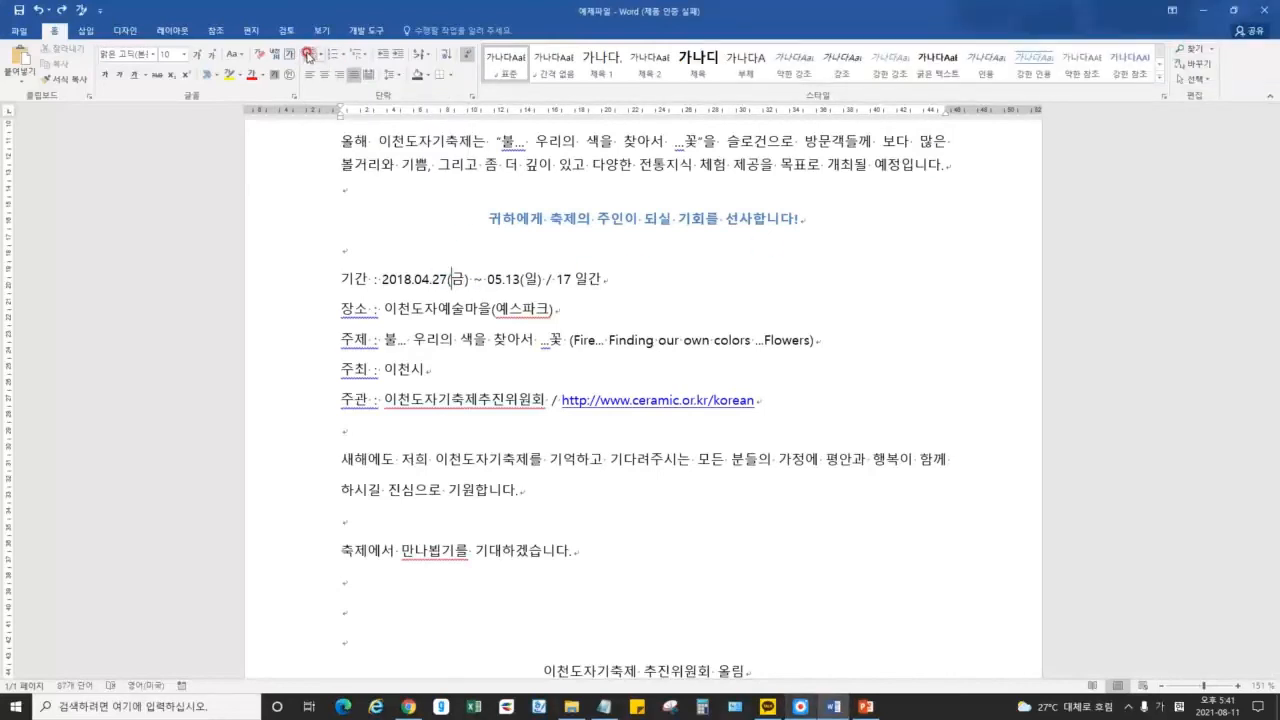
pyautogui.click(319, 56)
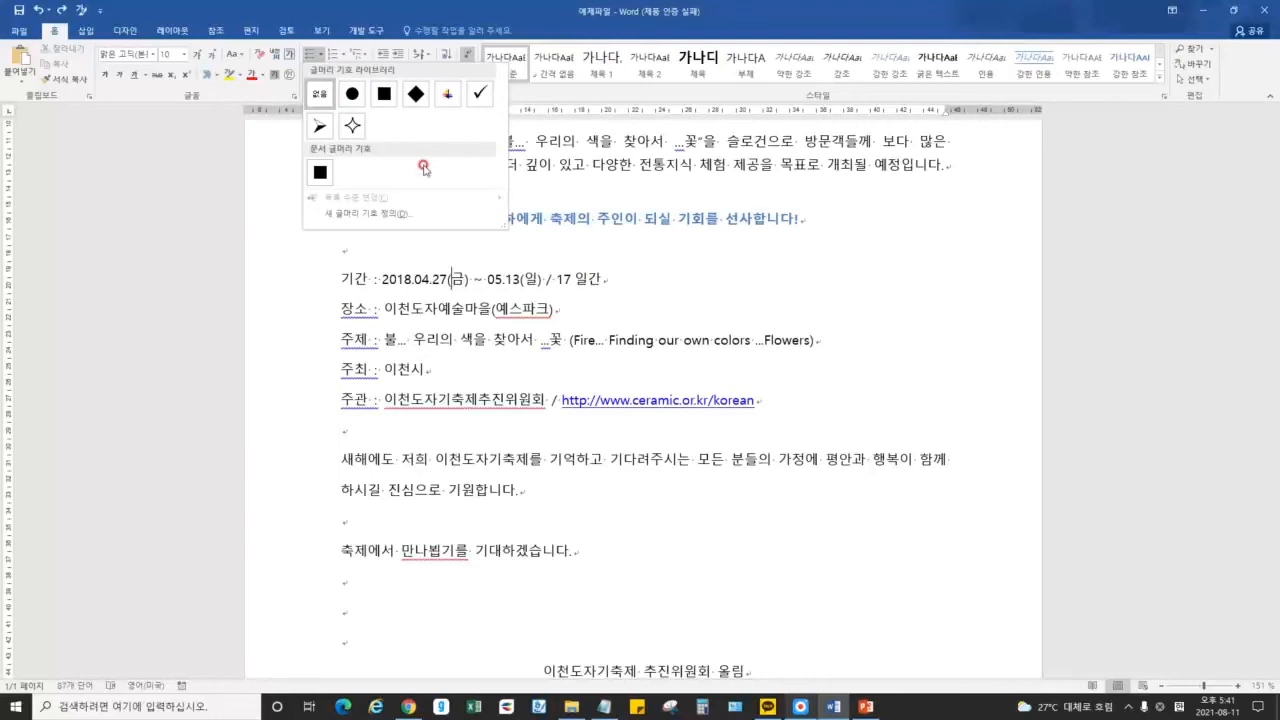
pyautogui.click(325, 128)
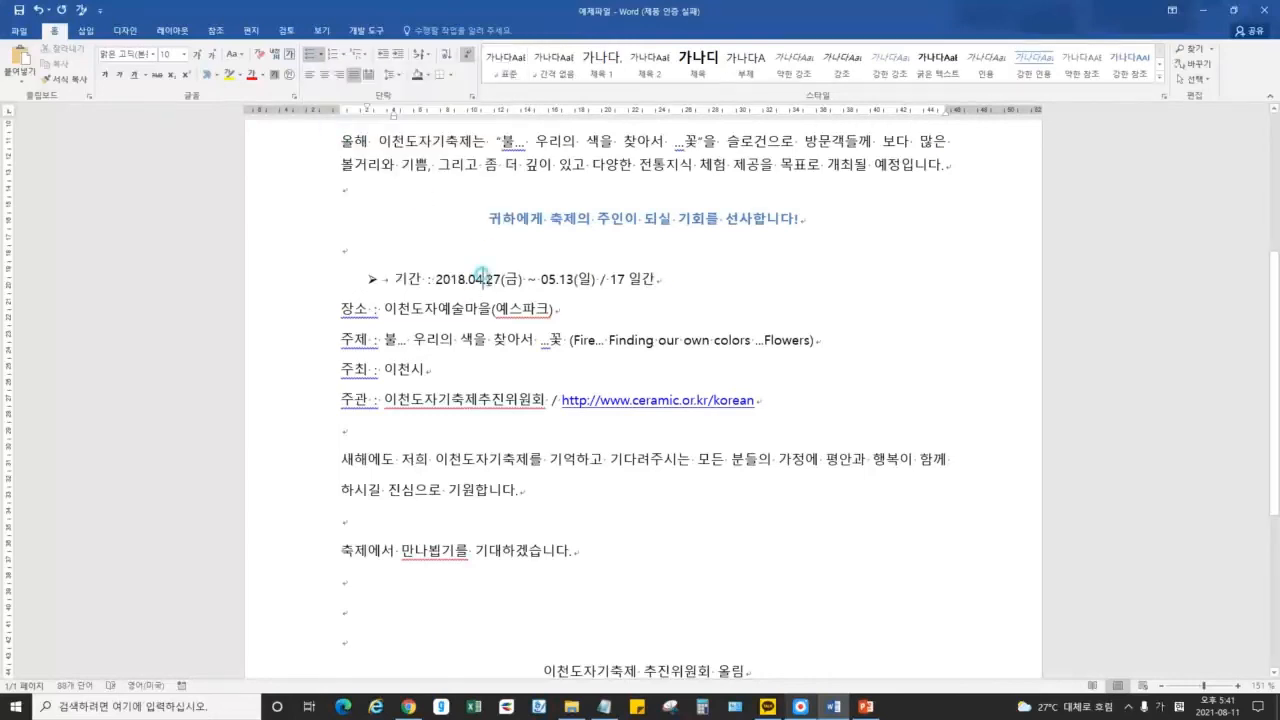
pyautogui.click(320, 54)
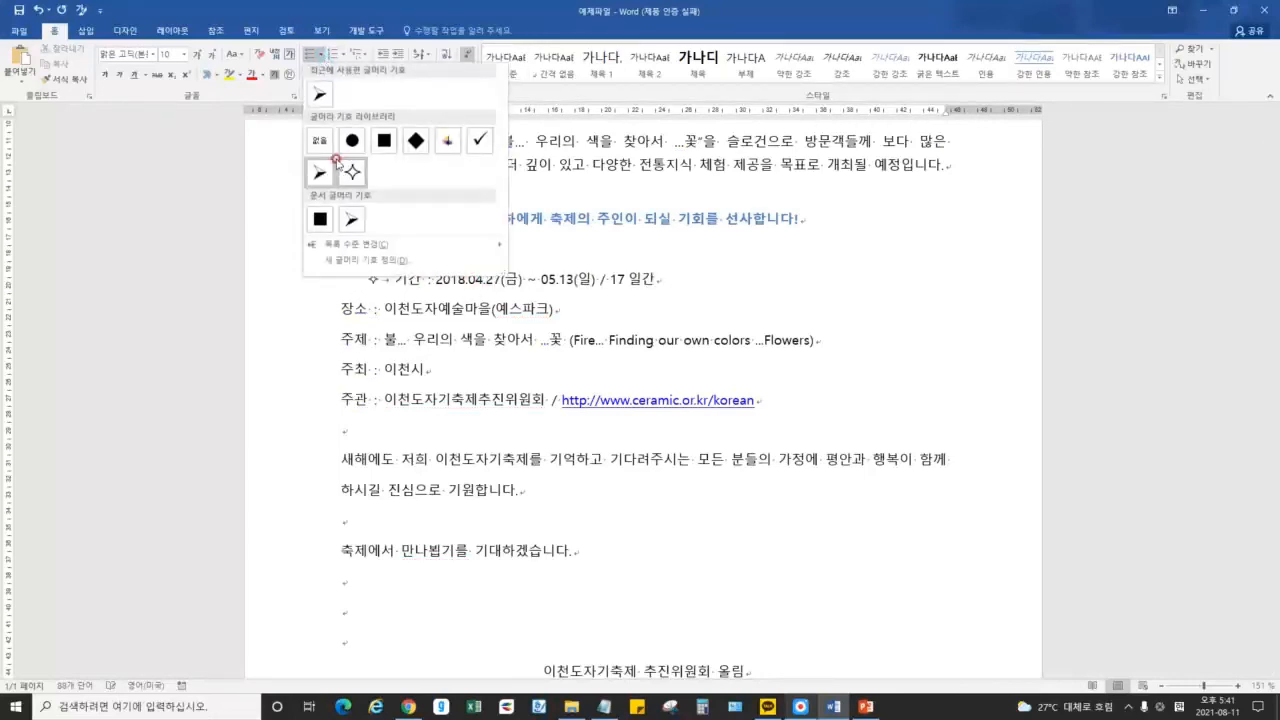
pyautogui.moveTo(347, 245)
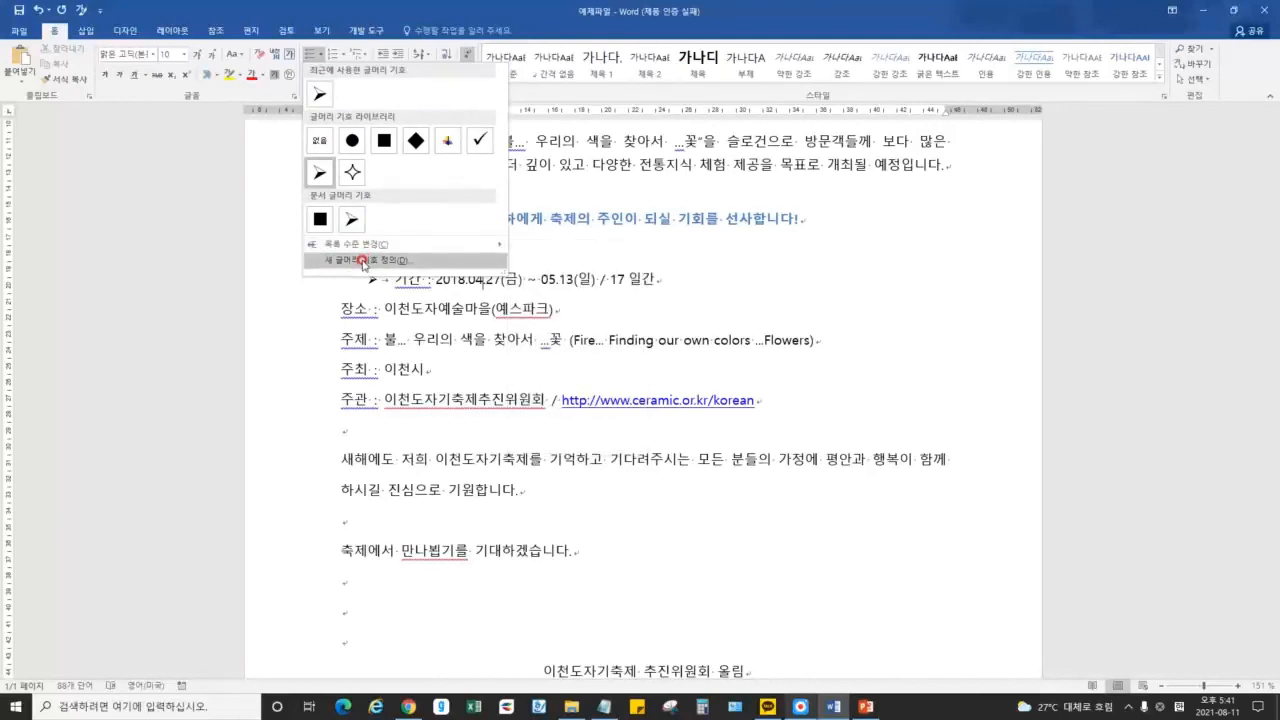
# Start Define New Bullet and peek at the Symbol picker, then cancel out
pyautogui.click(363, 262)
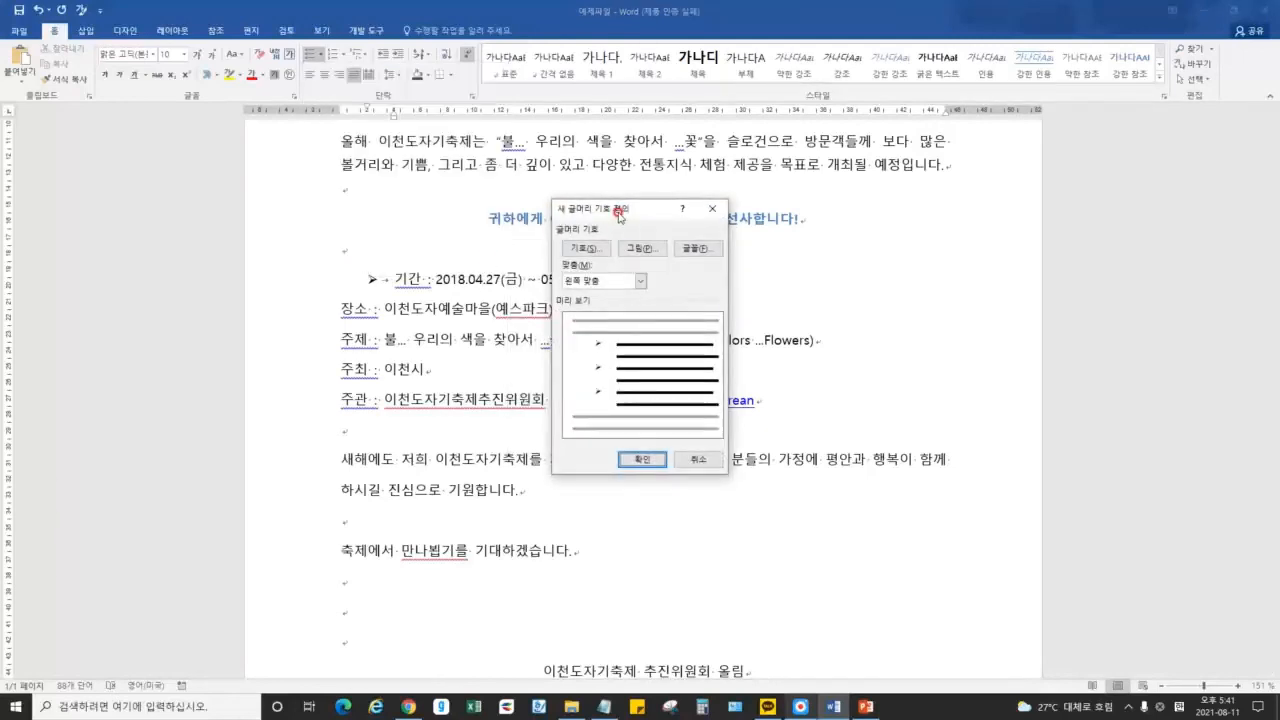
pyautogui.click(599, 251)
pyautogui.moveTo(640, 212); pyautogui.dragTo(952, 215)
pyautogui.click(1108, 462)
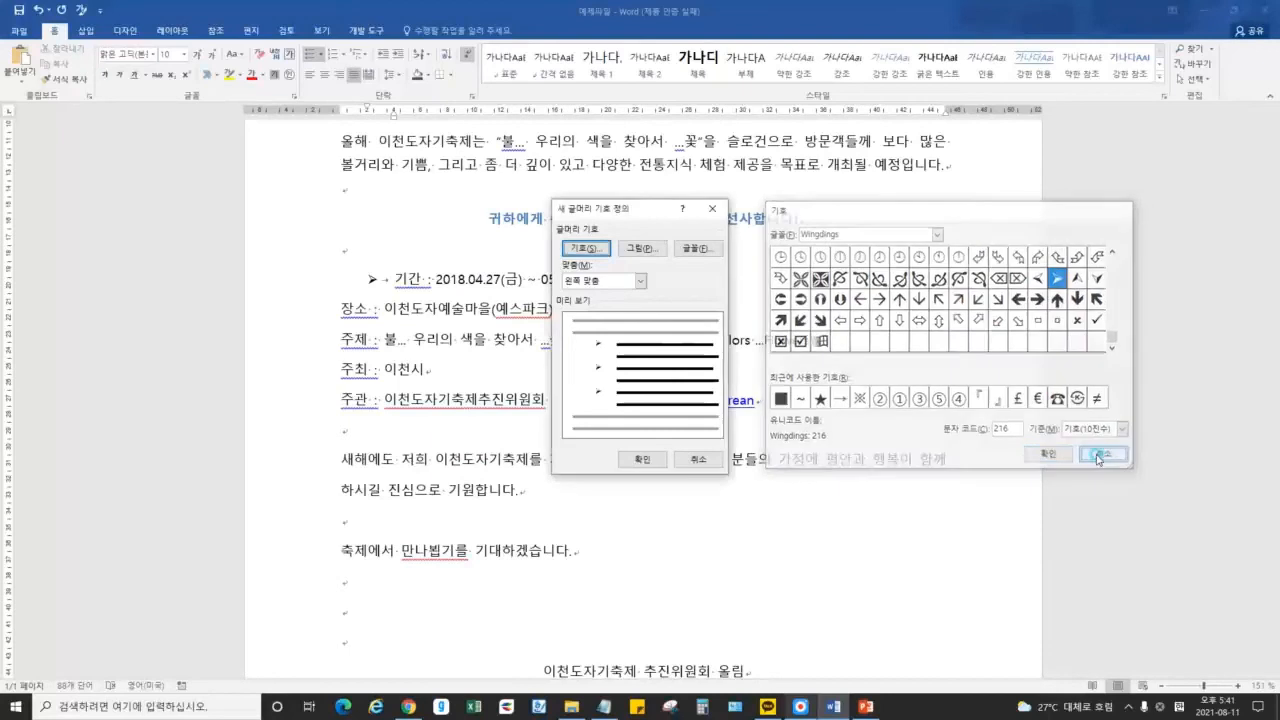
pyautogui.click(697, 459)
pyautogui.click(320, 54)
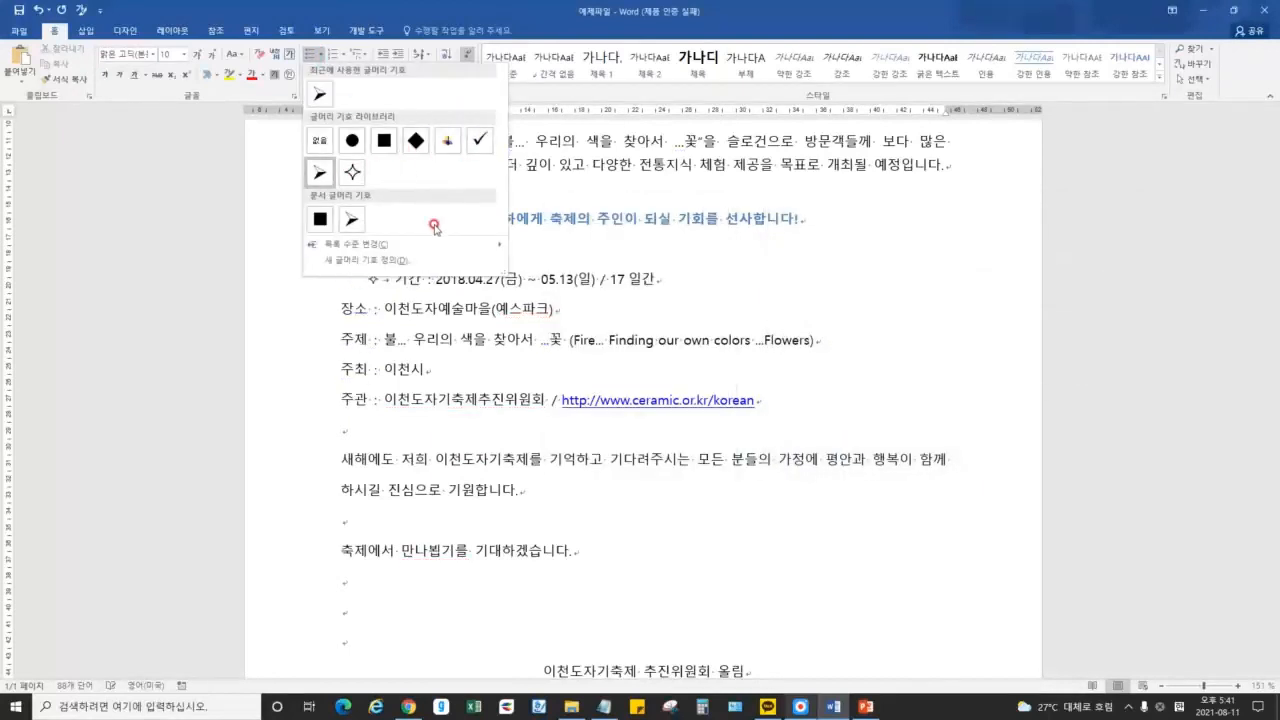
# Reopen Define New Bullet and review the Symbol, Picture and Font choices without changing them
pyautogui.click(404, 261)
pyautogui.click(586, 252)
pyautogui.moveTo(1115, 325); pyautogui.dragTo(1115, 270)
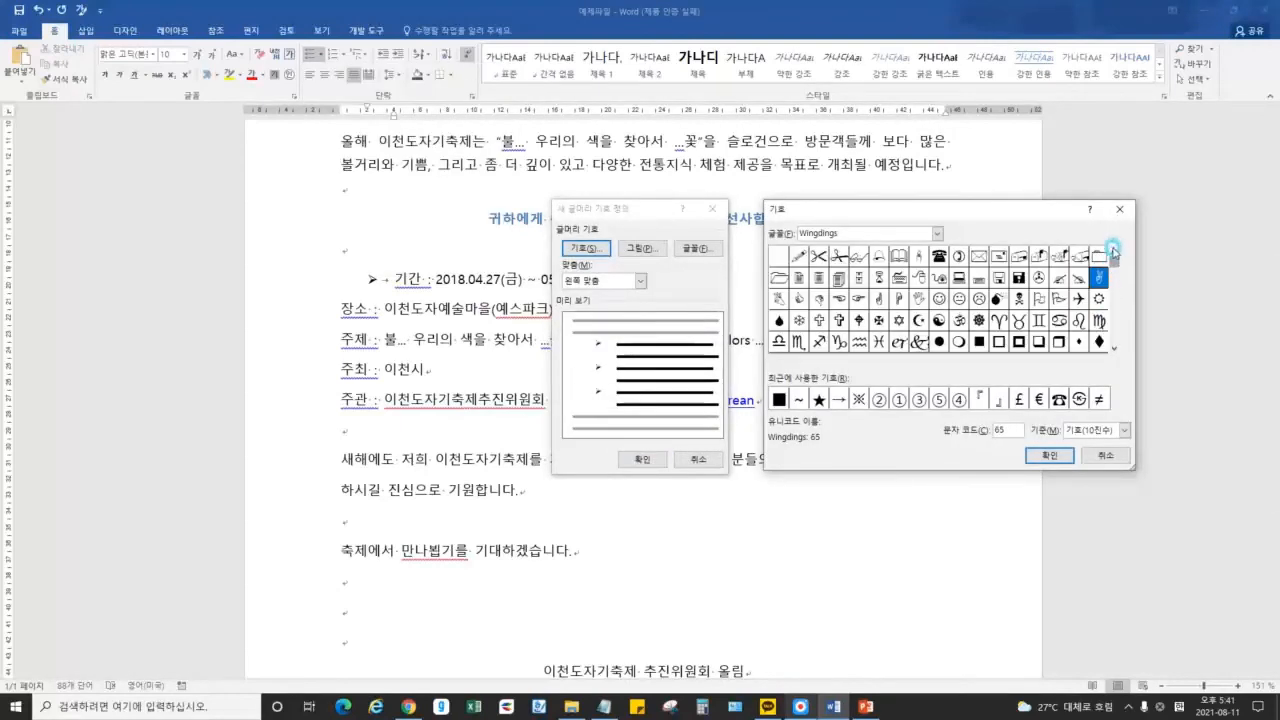
pyautogui.click(1104, 455)
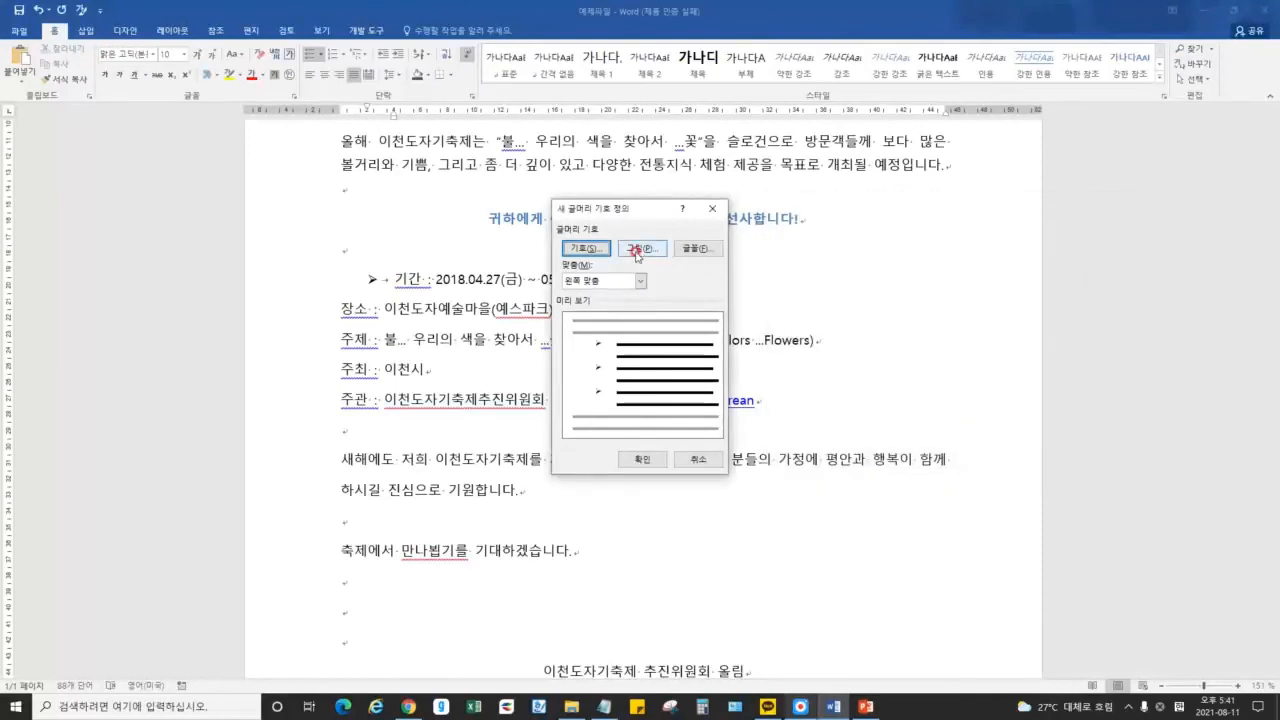
pyautogui.click(636, 250)
pyautogui.moveTo(452, 254); pyautogui.dragTo(1028, 204)
pyautogui.click(1025, 204)
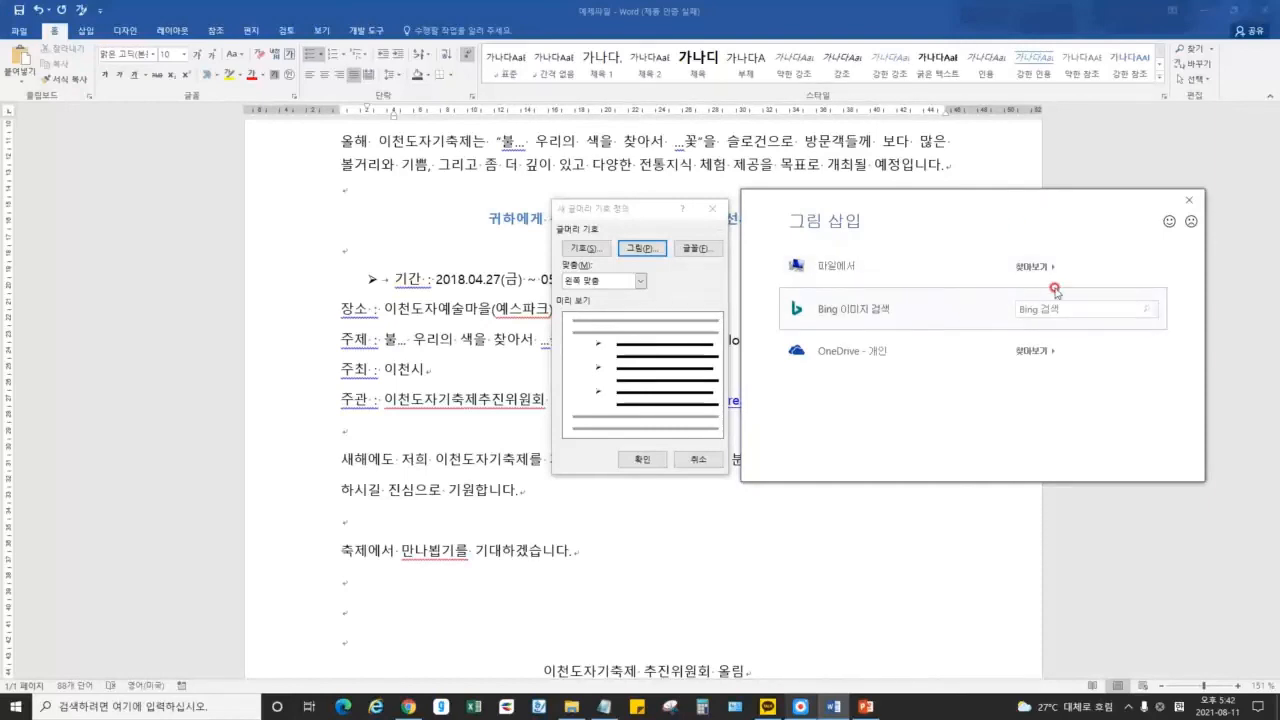
pyautogui.click(1189, 200)
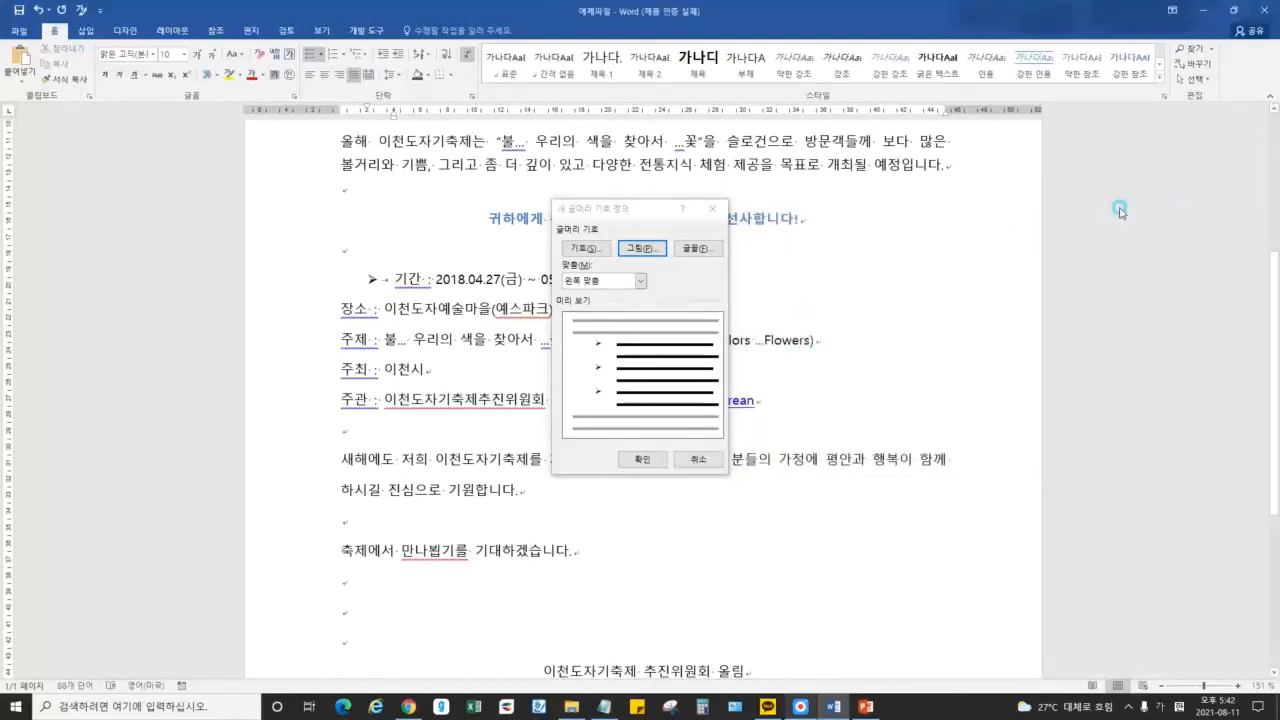
pyautogui.click(698, 248)
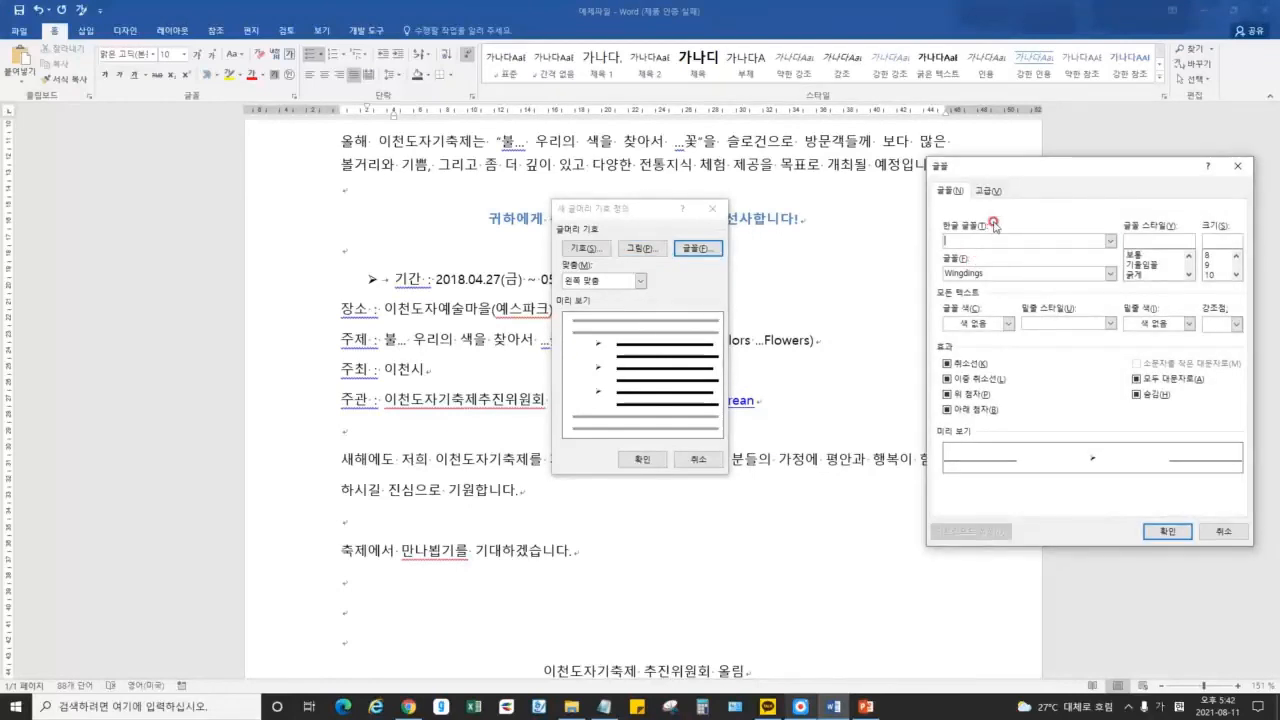
pyautogui.press('Escape')
# Try the alignment options, settle on 오른쪽 맞춤 (right) for the bullet, and confirm with OK
pyautogui.click(640, 281)
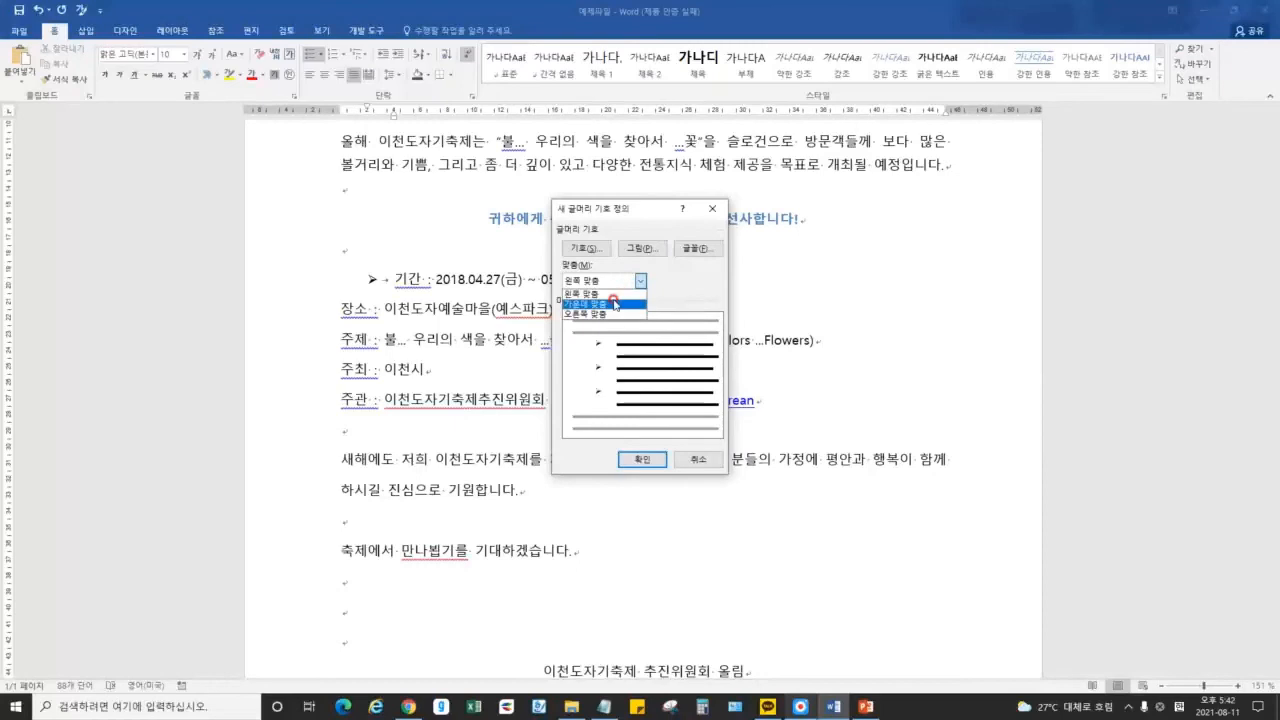
pyautogui.click(615, 314)
pyautogui.click(624, 283)
pyautogui.click(615, 295)
pyautogui.click(620, 282)
pyautogui.click(618, 295)
pyautogui.click(616, 282)
pyautogui.click(614, 305)
pyautogui.click(620, 282)
pyautogui.click(612, 314)
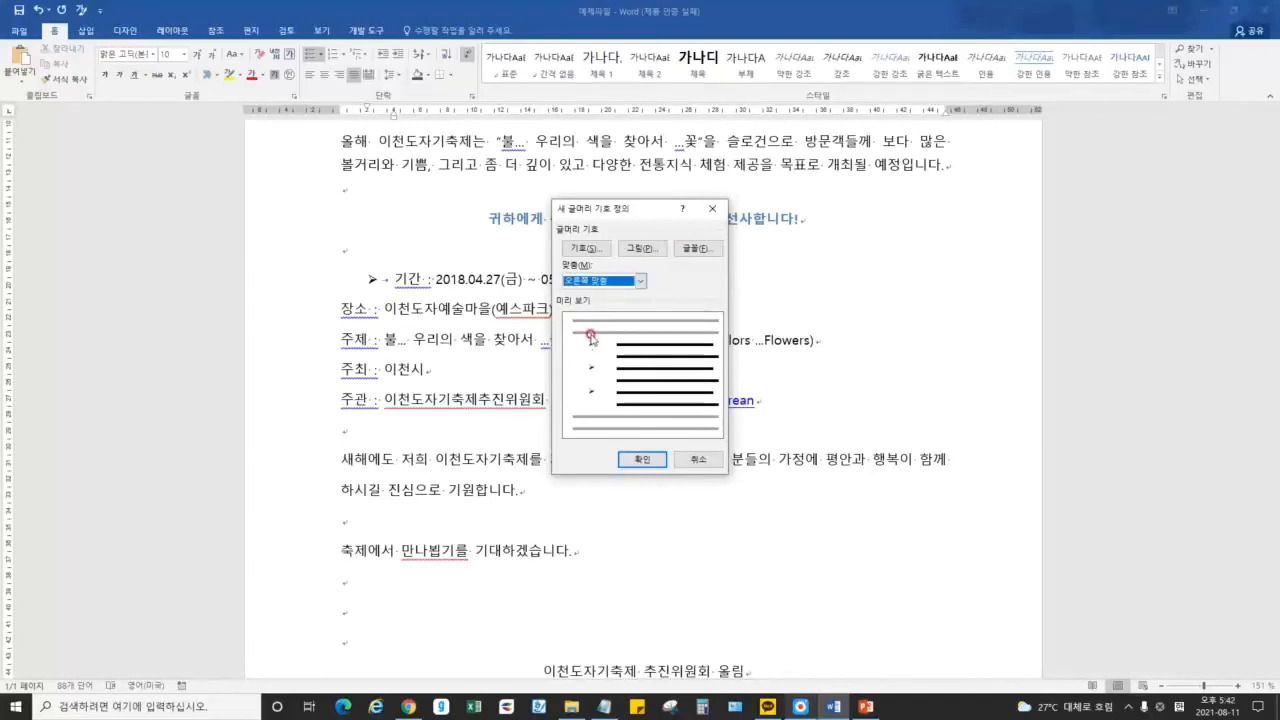
pyautogui.click(641, 459)
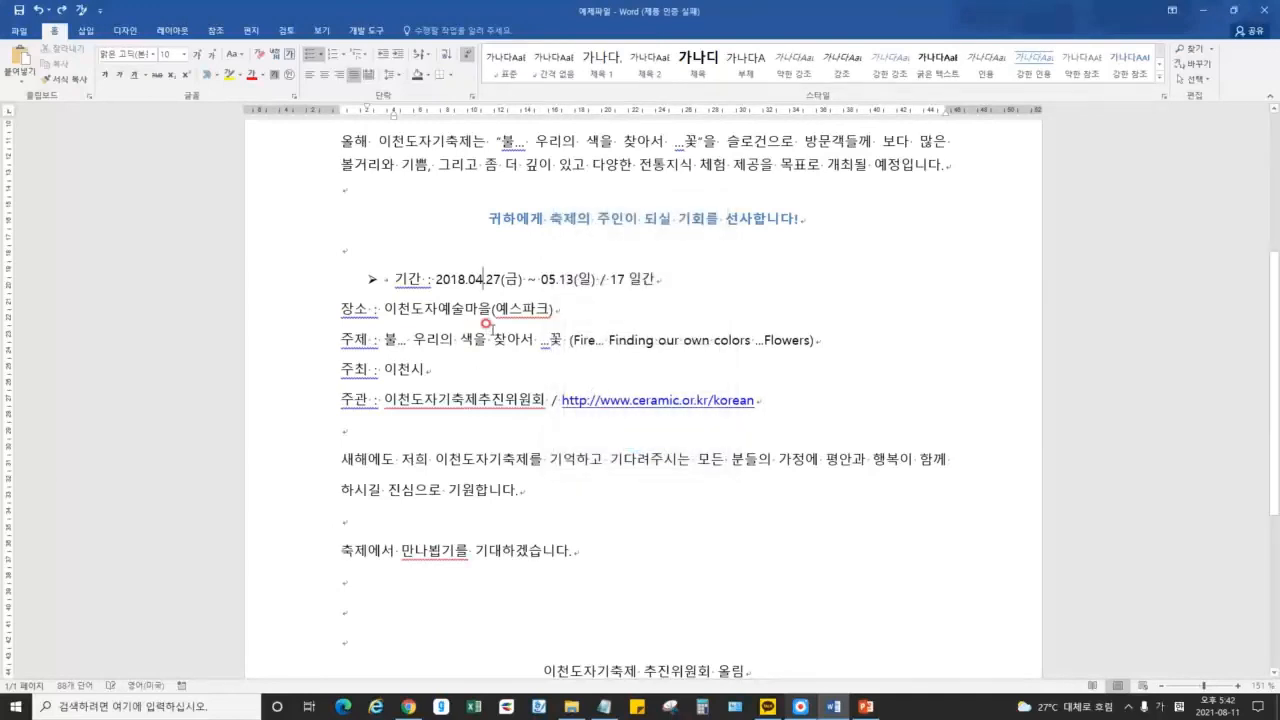
# Undo the arrowhead and give the 기간 line a check-mark bullet instead
pyautogui.hotkey('ctrl', 'z')
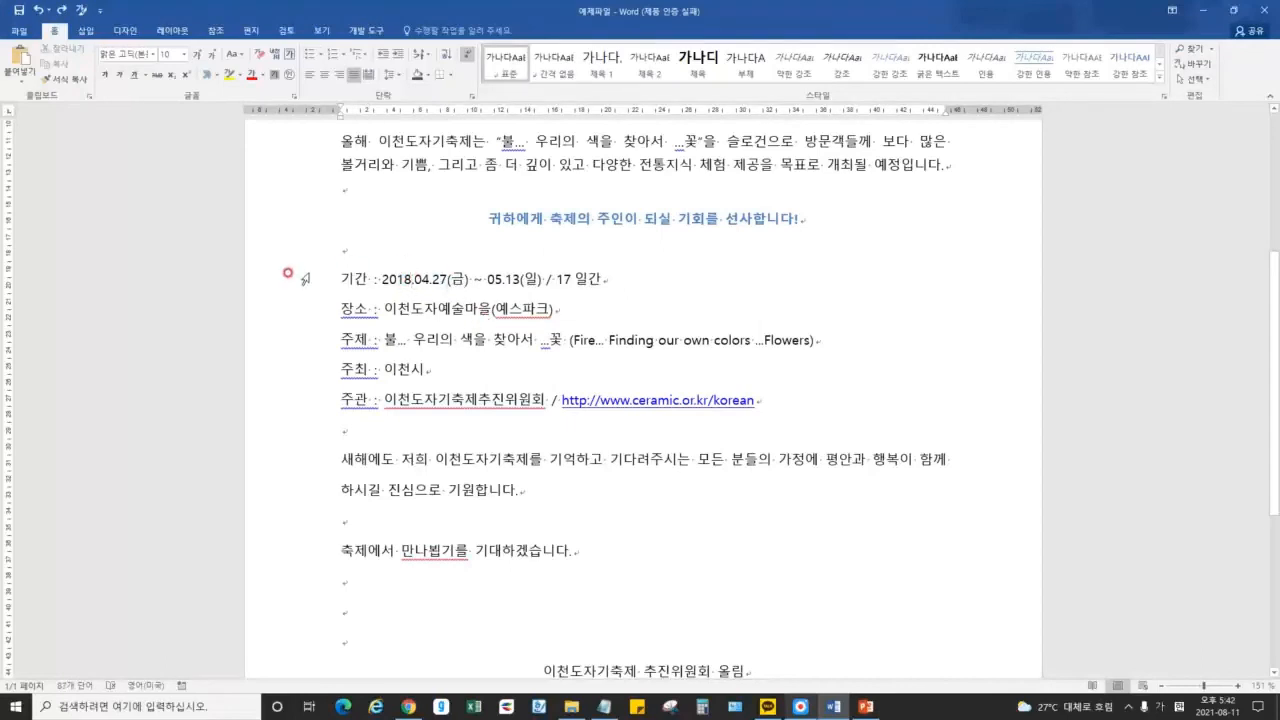
pyautogui.moveTo(337, 279); pyautogui.dragTo(602, 268)
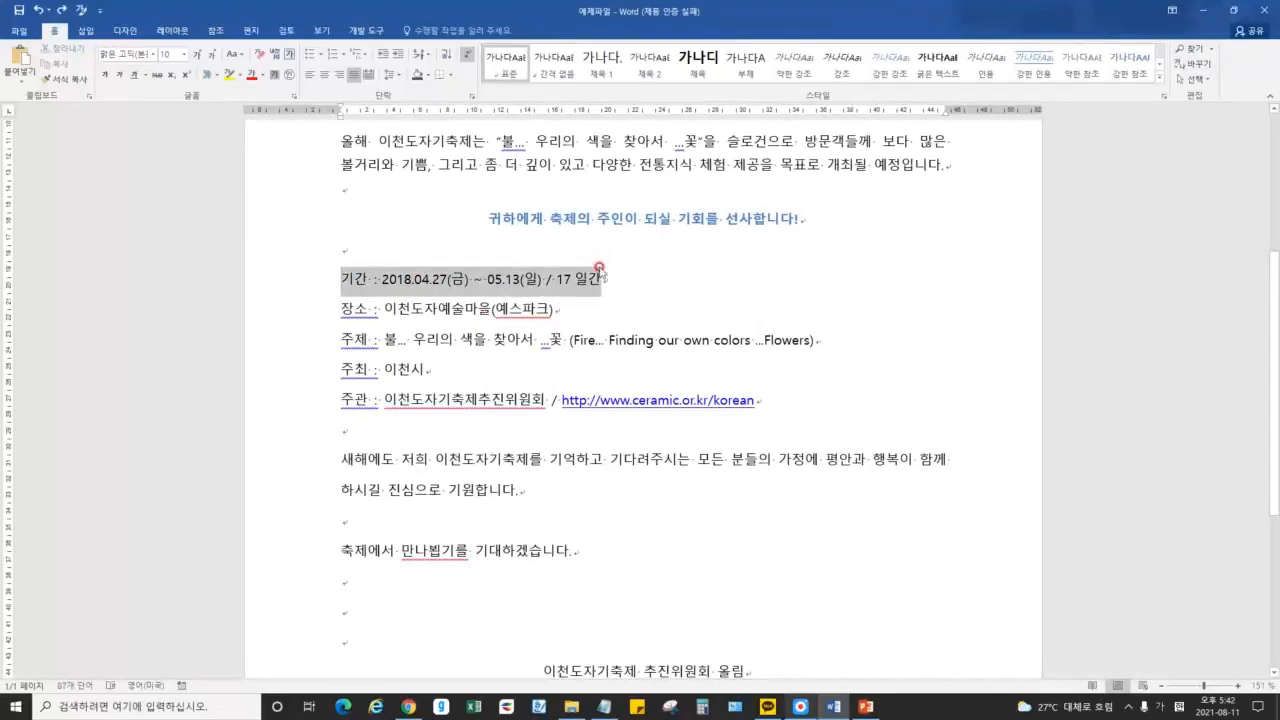
pyautogui.click(322, 55)
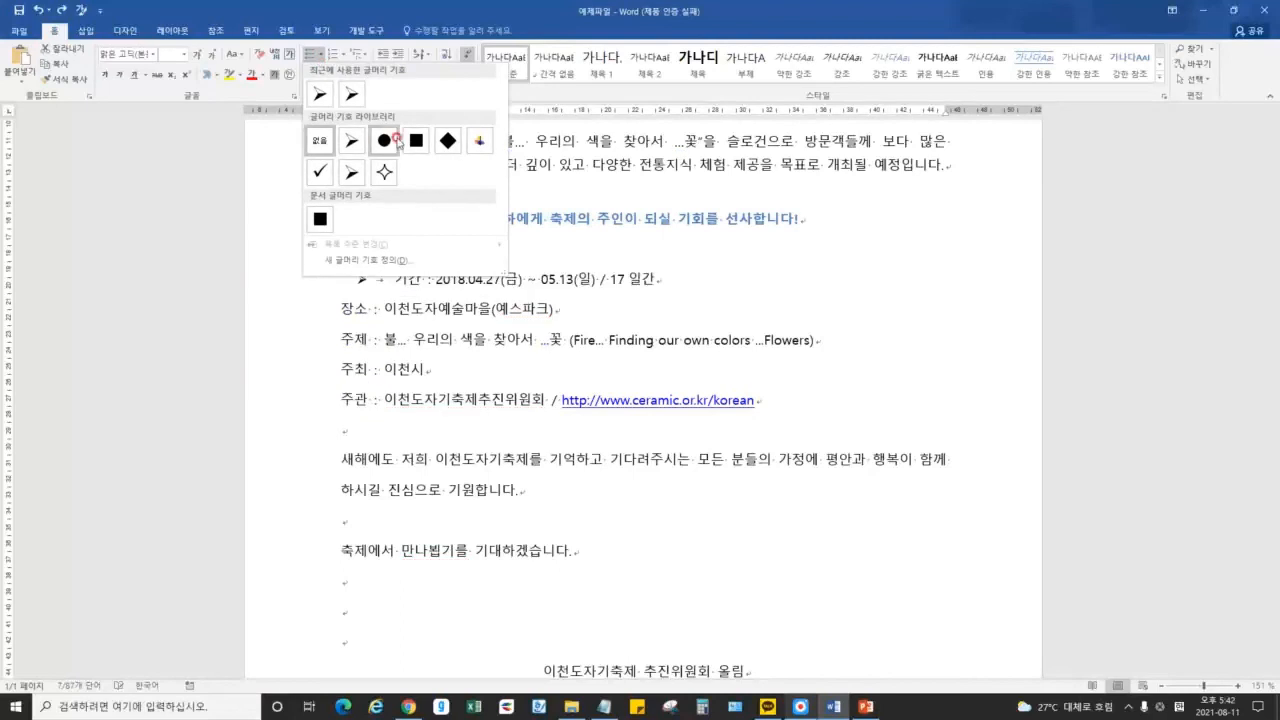
pyautogui.click(322, 175)
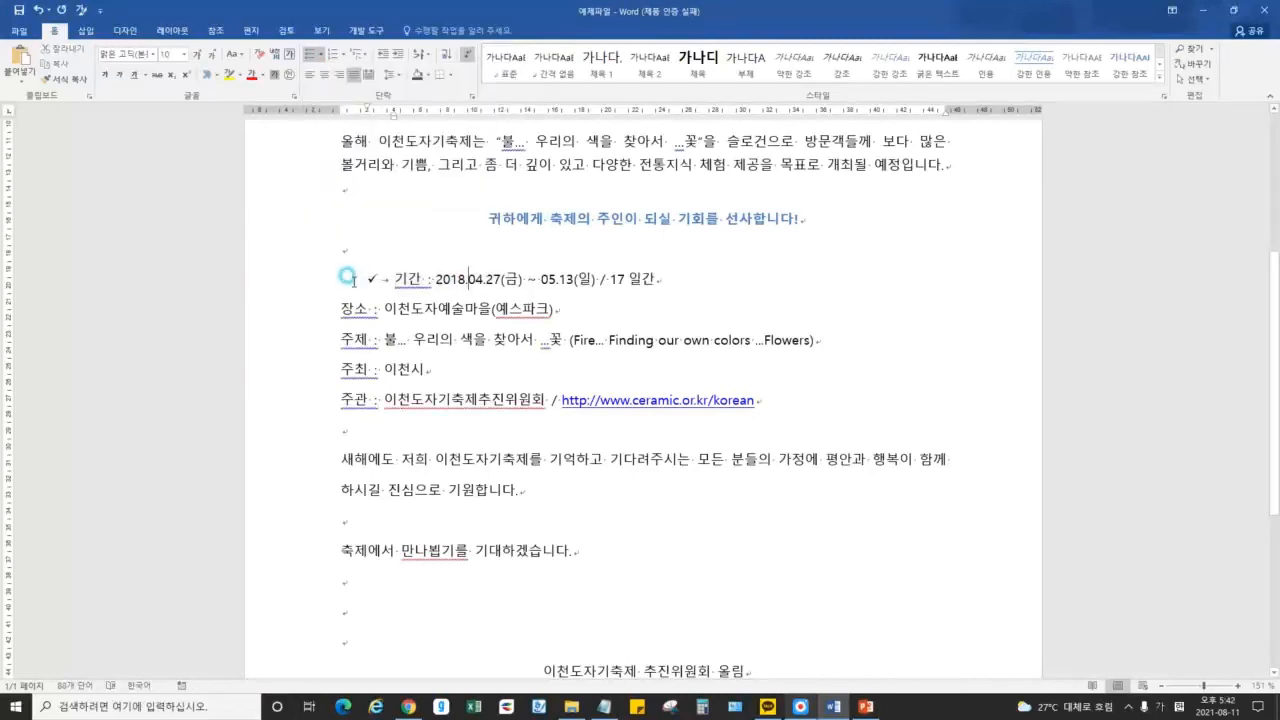
# Open the Paragraph dialog on the 들여쓰기 및 간격 tab for the 기간 line
pyautogui.click(410, 278)
pyautogui.click(474, 96)
pyautogui.click(970, 196)
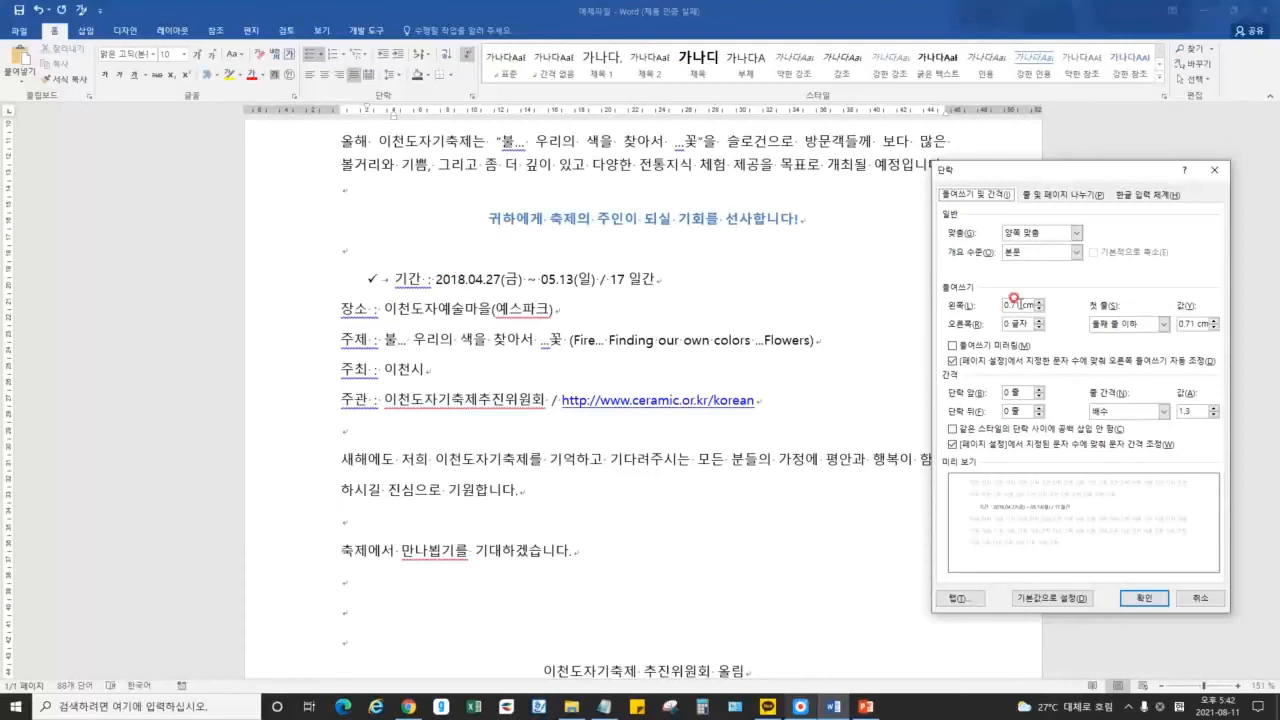
# Set the 기간 line's left indent to 0 and add a tab after its check-mark bullet
pyautogui.click(1012, 301)
pyautogui.doubleClick(1001, 301)
pyautogui.write('0')
pyautogui.press('Return')
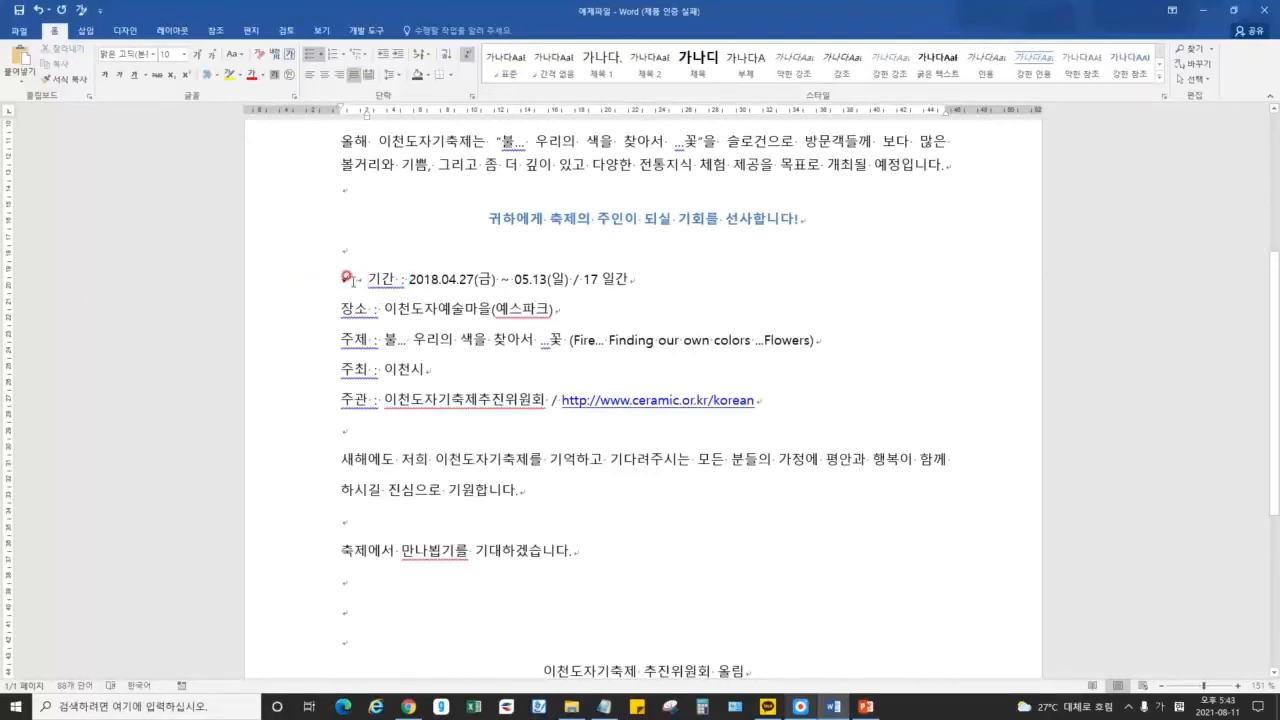
pyautogui.press('Tab')
# Apply the check-mark bullet to the 장소 line and change its left indent from 0.71 cm to 0
pyautogui.click(395, 313)
pyautogui.click(408, 281)
pyautogui.click(321, 54)
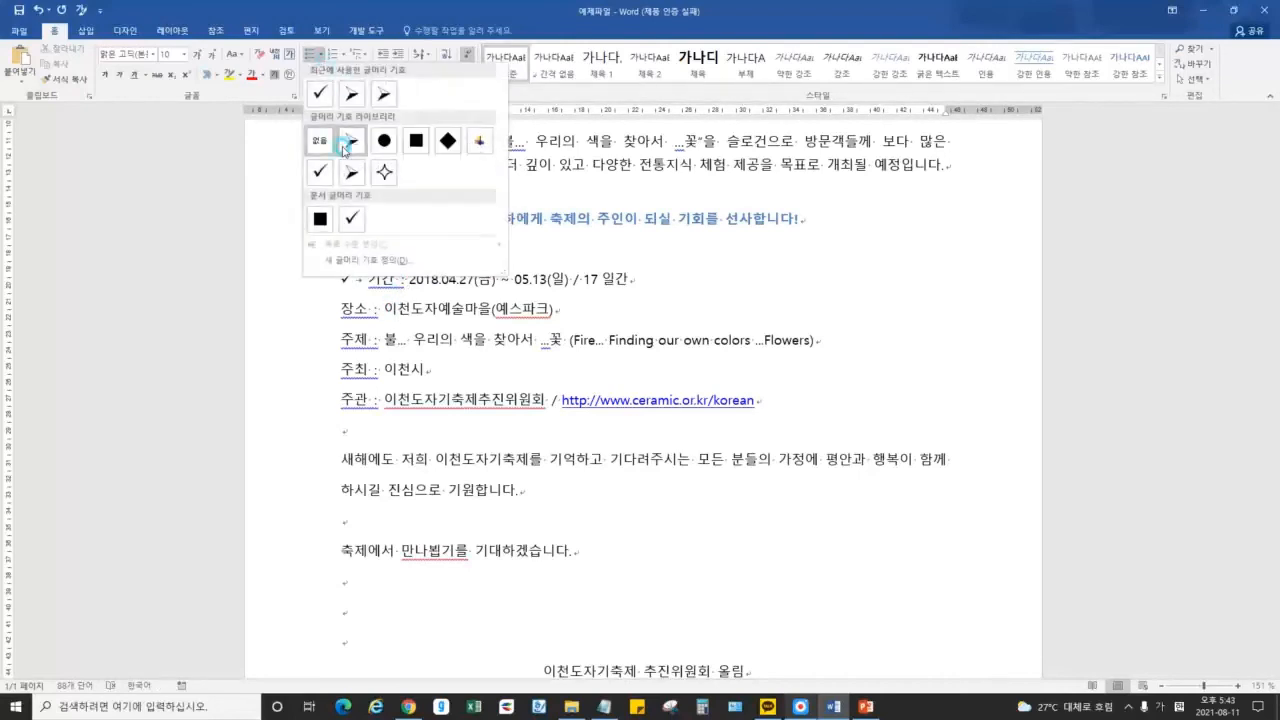
pyautogui.click(319, 93)
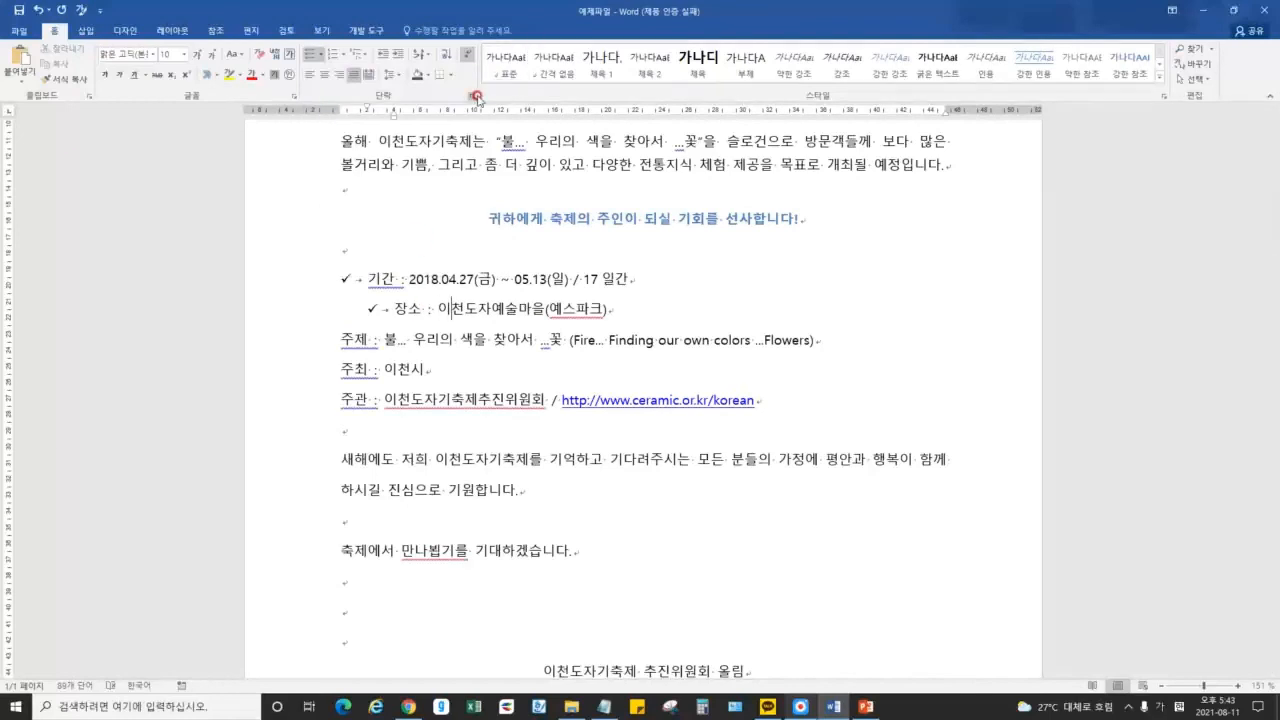
pyautogui.click(471, 96)
pyautogui.click(1028, 310)
pyautogui.moveTo(1030, 311); pyautogui.dragTo(982, 297)
pyautogui.write('0')
pyautogui.press('Return')
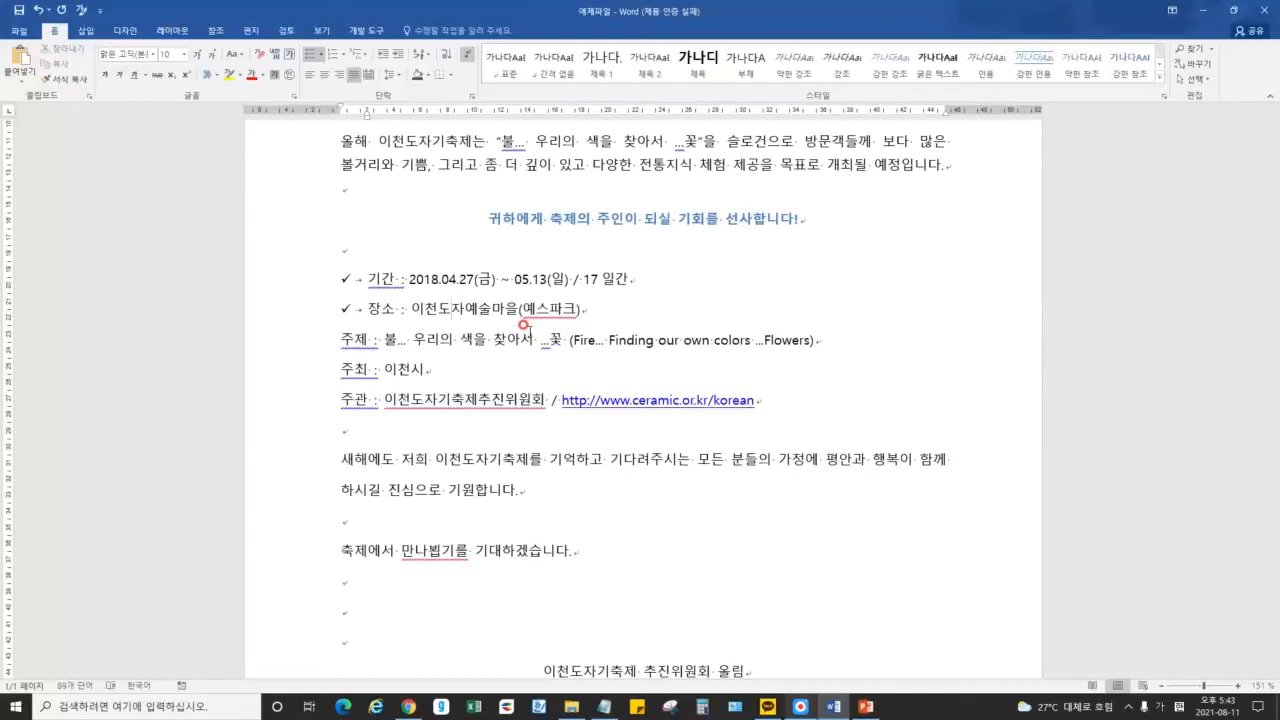
# Review the 단락 순서 및 그룹화 topic on the lecture slides, then return to the 장소 line
pyautogui.click(866, 707)
pyautogui.moveTo(281, 311); pyautogui.dragTo(451, 316)
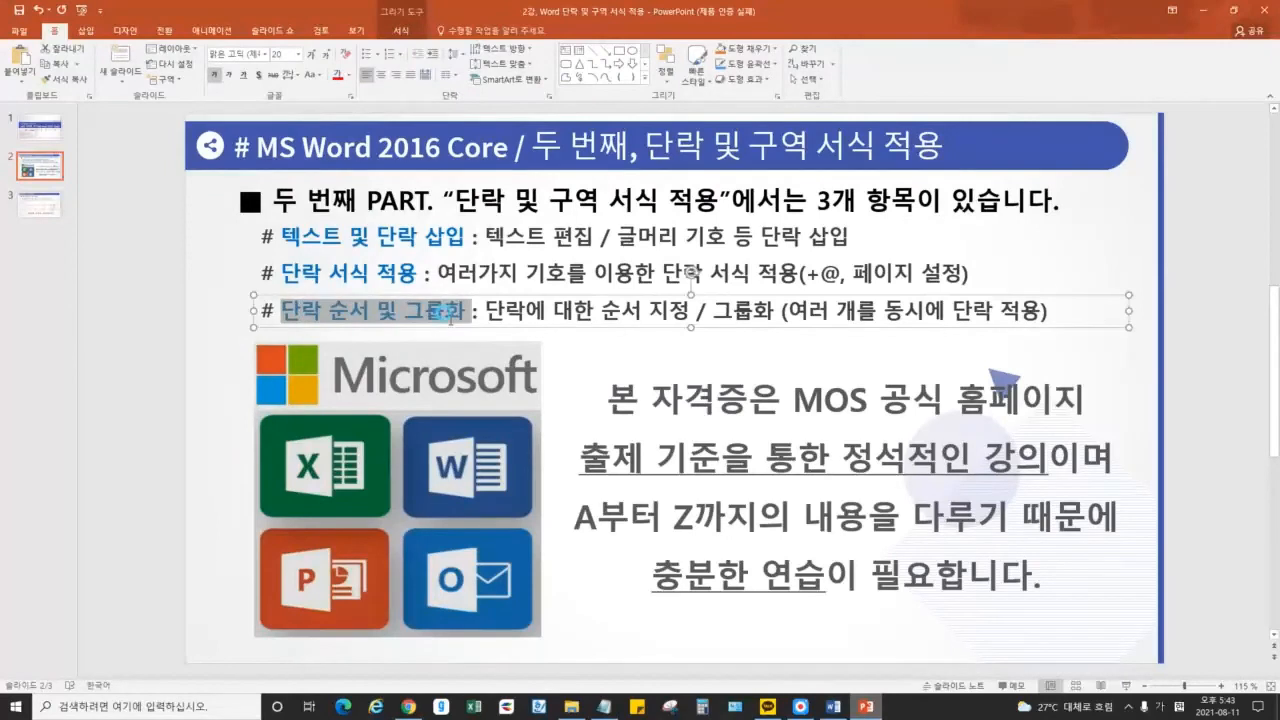
pyautogui.click(412, 317)
pyautogui.click(350, 311)
pyautogui.moveTo(327, 311); pyautogui.dragTo(810, 400)
pyautogui.click(1203, 10)
pyautogui.click(478, 316)
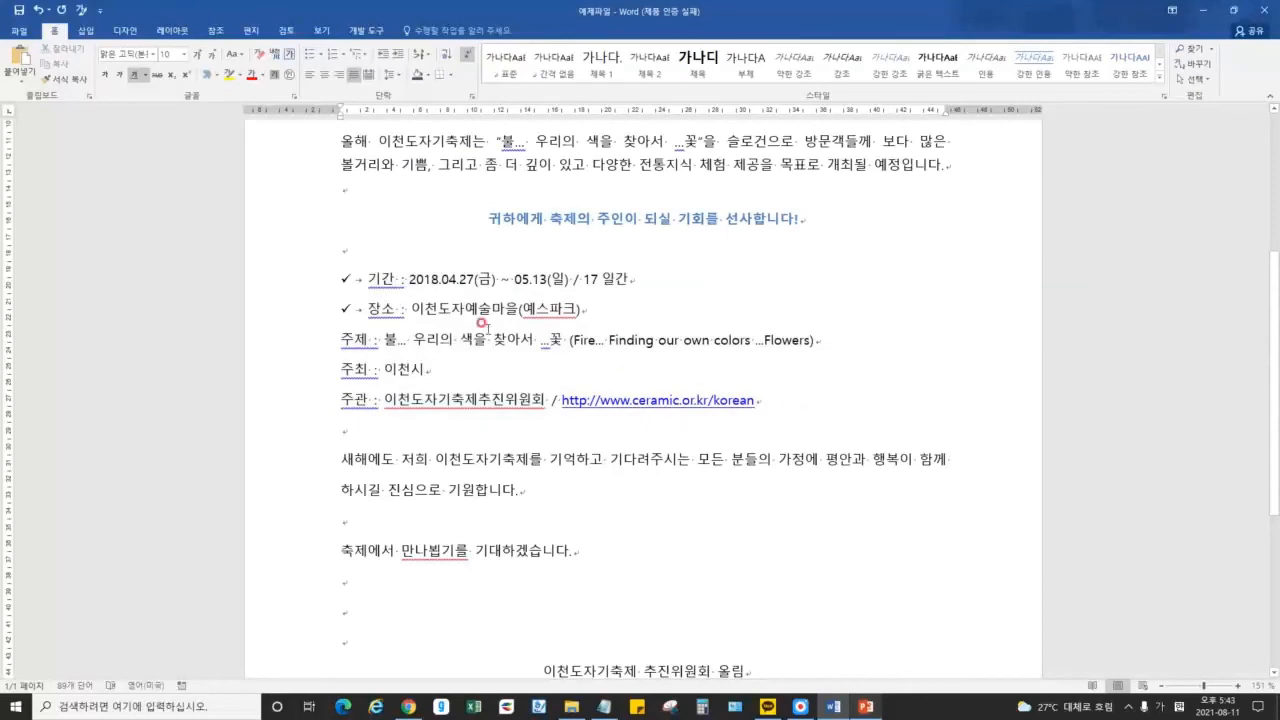
# Change the 장소 line to list level 2 through the Multilevel List gallery, giving it a square bullet
pyautogui.click(428, 297)
pyautogui.click(400, 281)
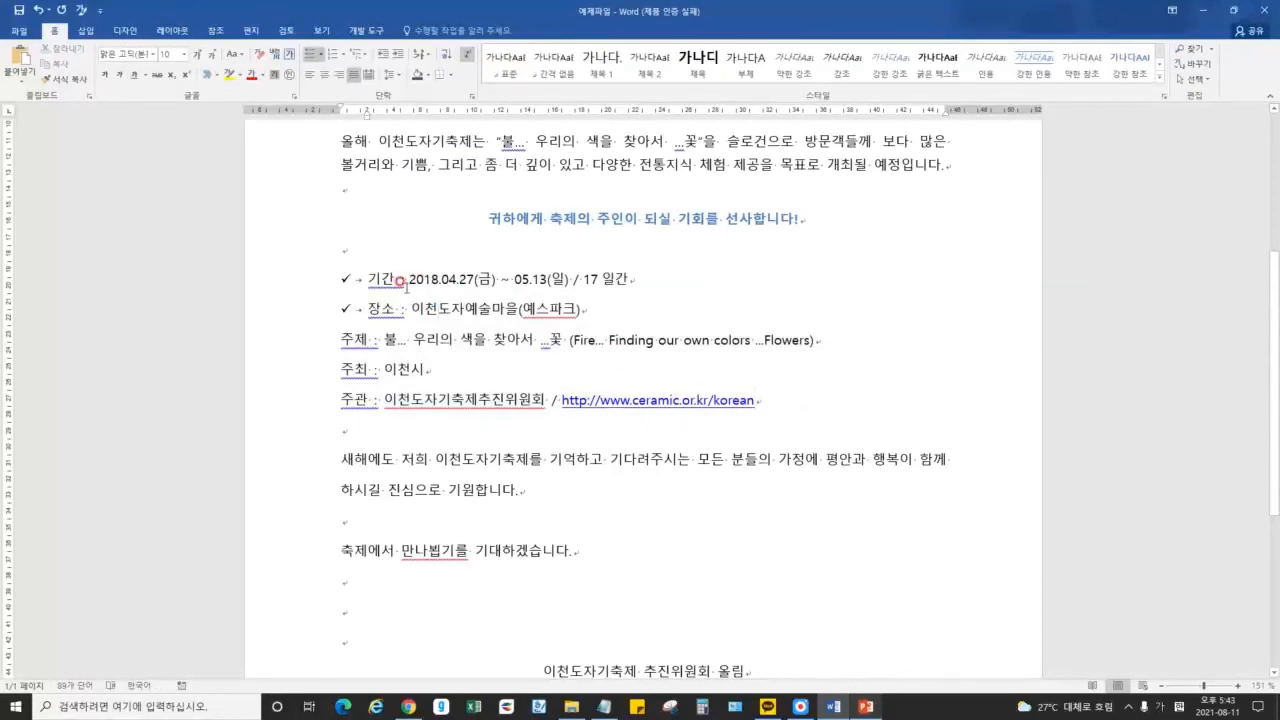
pyautogui.click(357, 54)
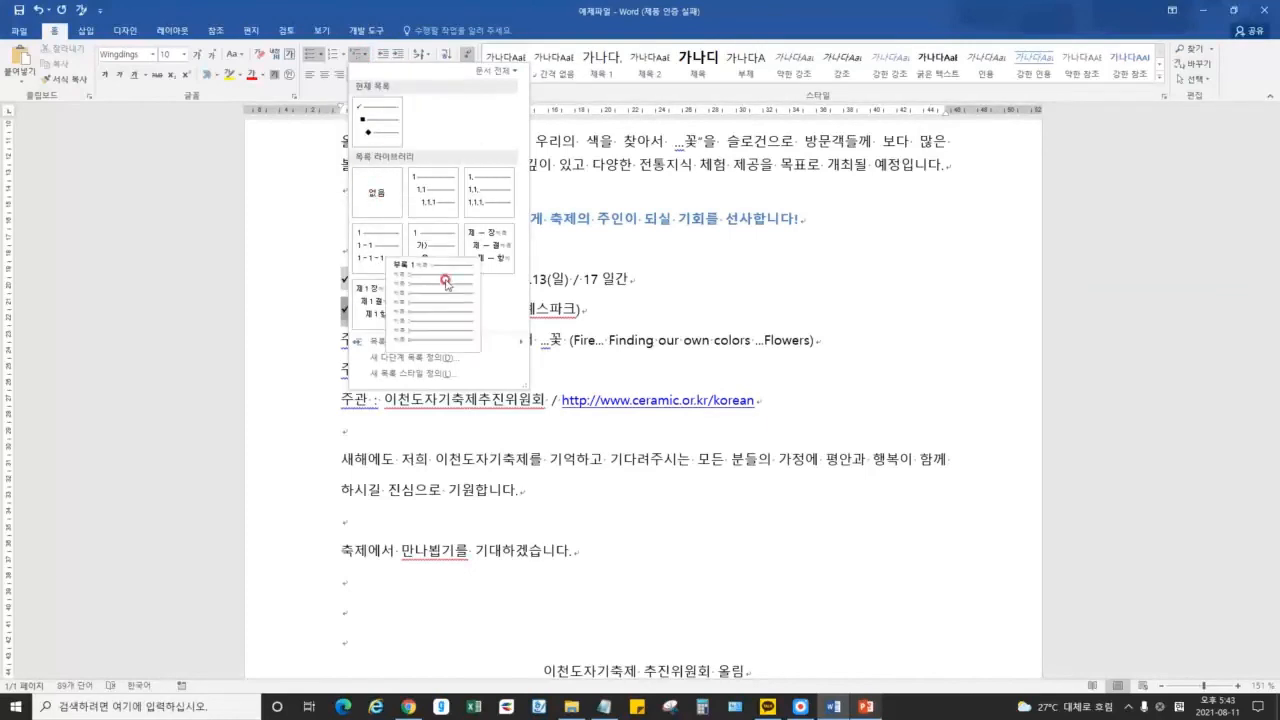
pyautogui.moveTo(456, 347)
pyautogui.click(586, 372)
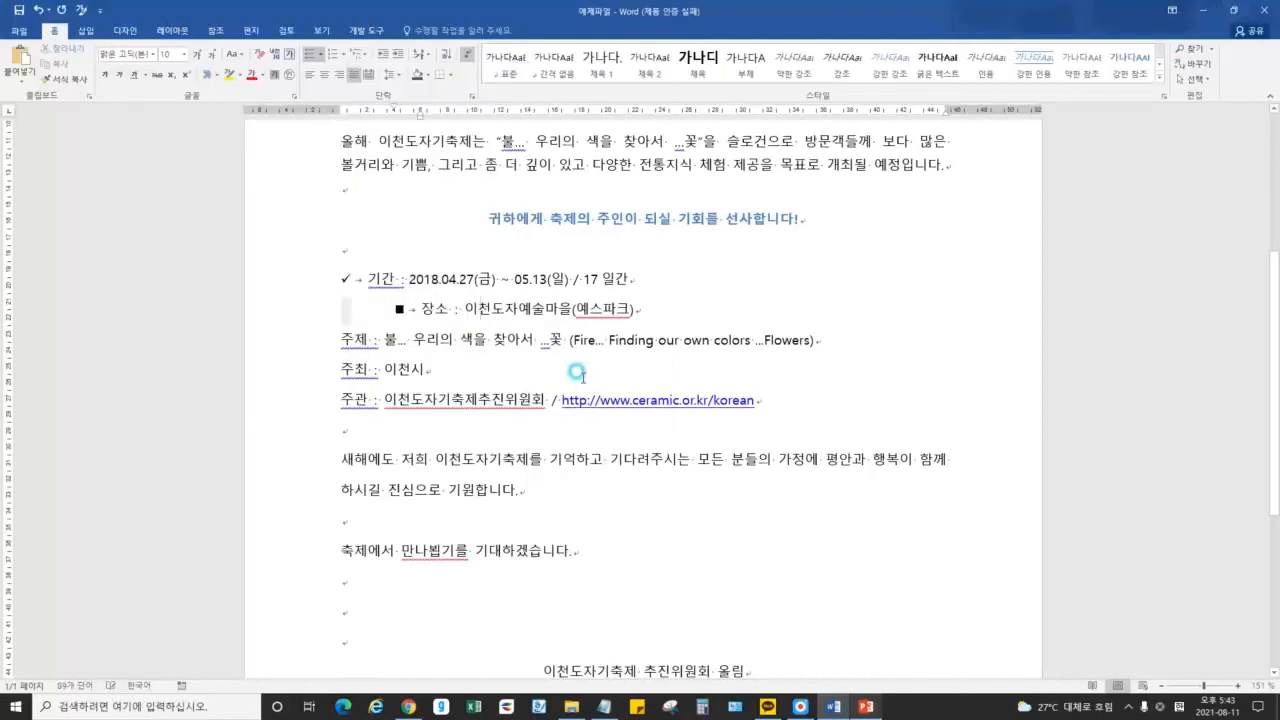
pyautogui.click(419, 311)
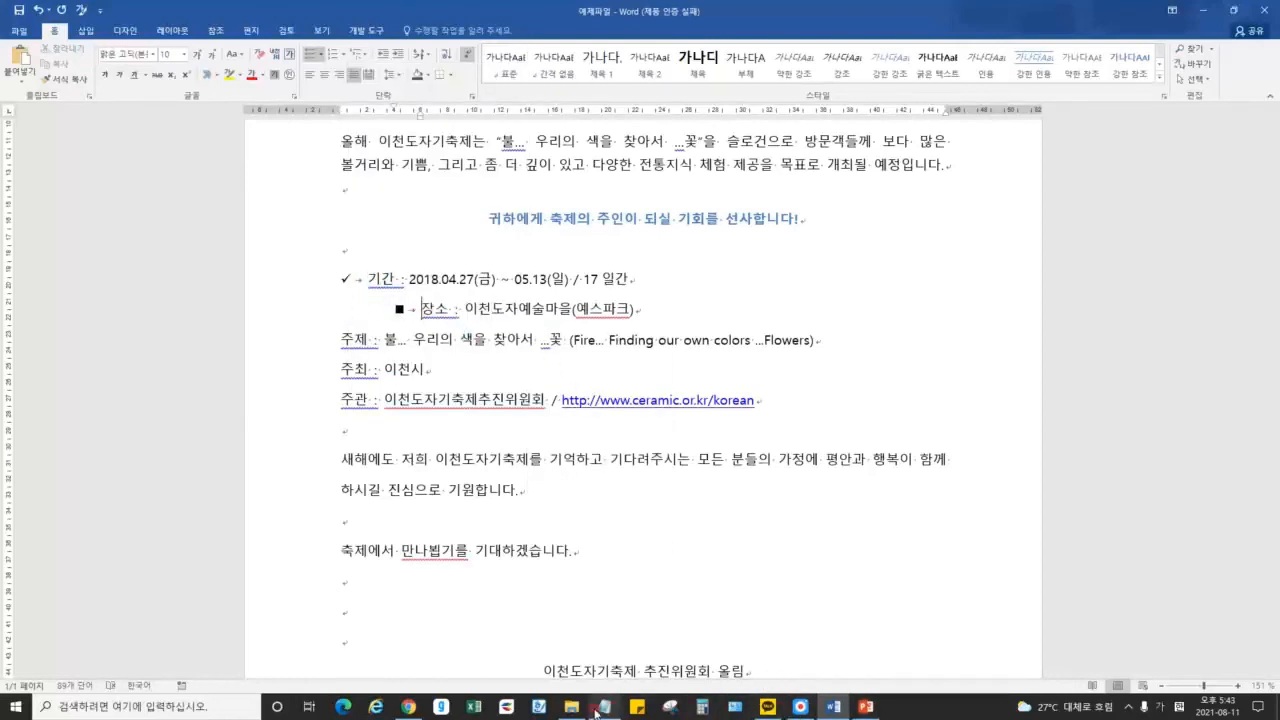
# In a new blank document, type '1.' and undo the automatic numbering it triggers
pyautogui.middleClick(834, 707)
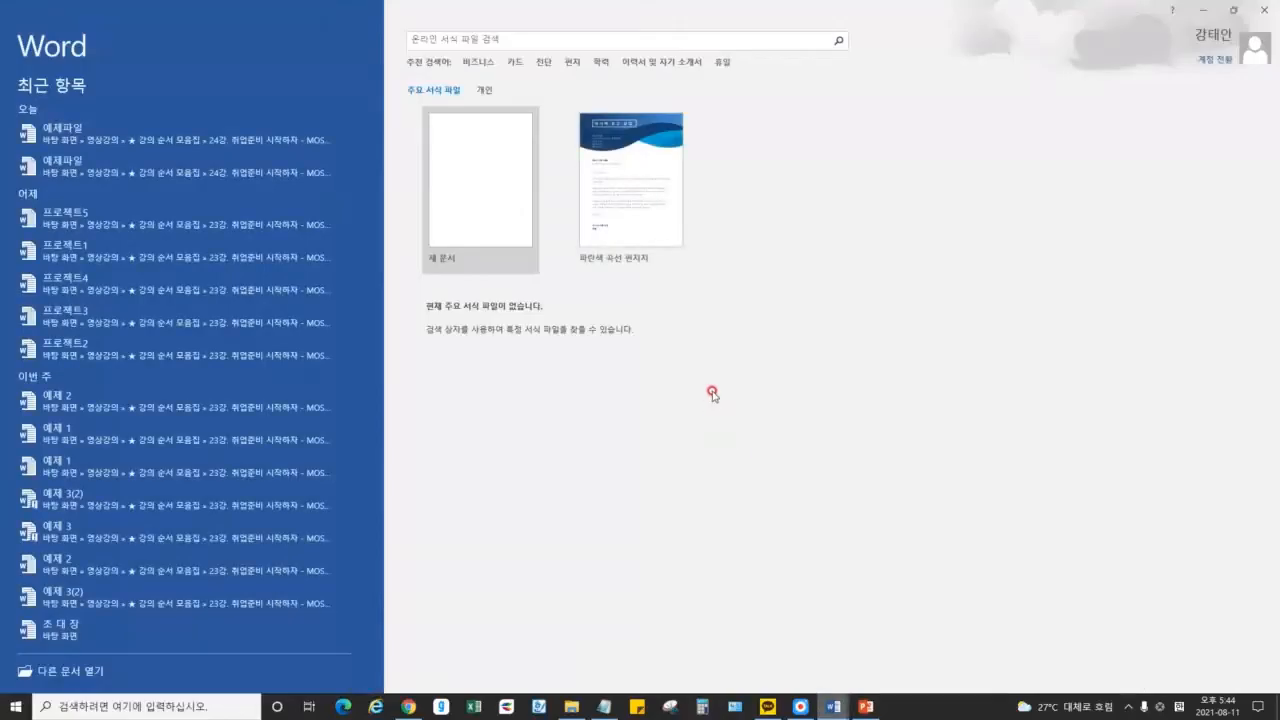
pyautogui.click(483, 201)
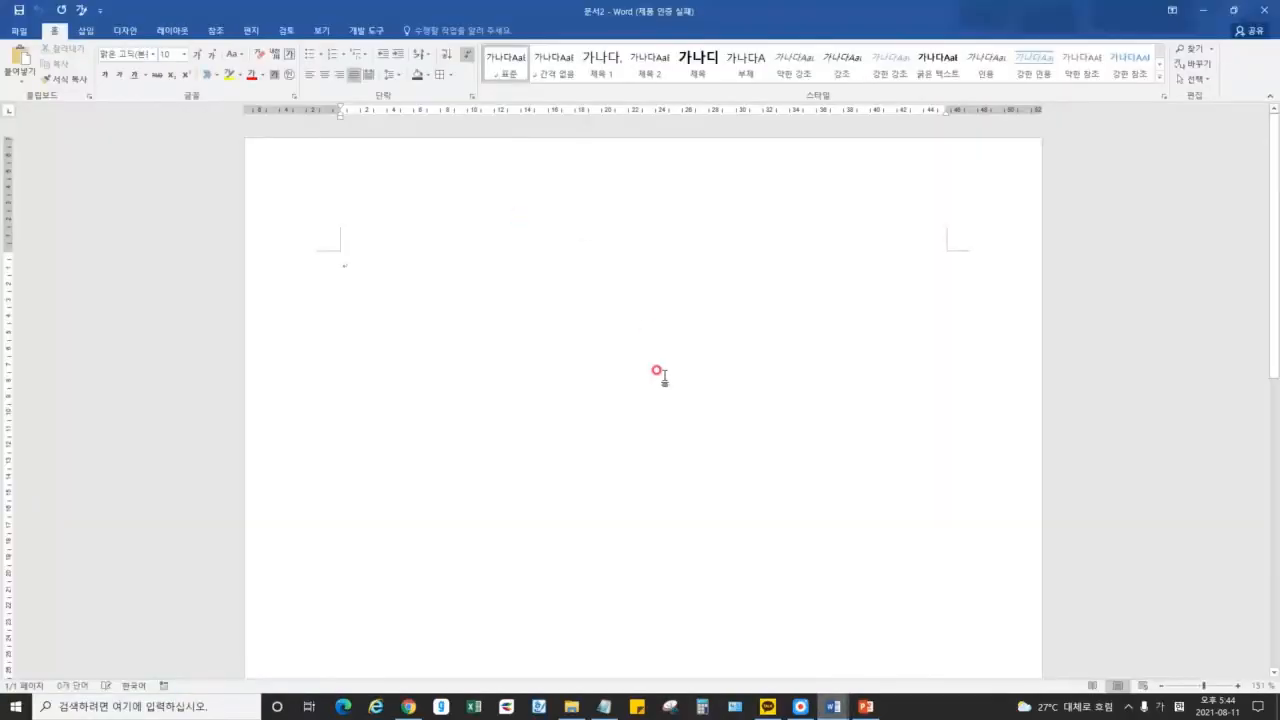
pyautogui.write('1.')
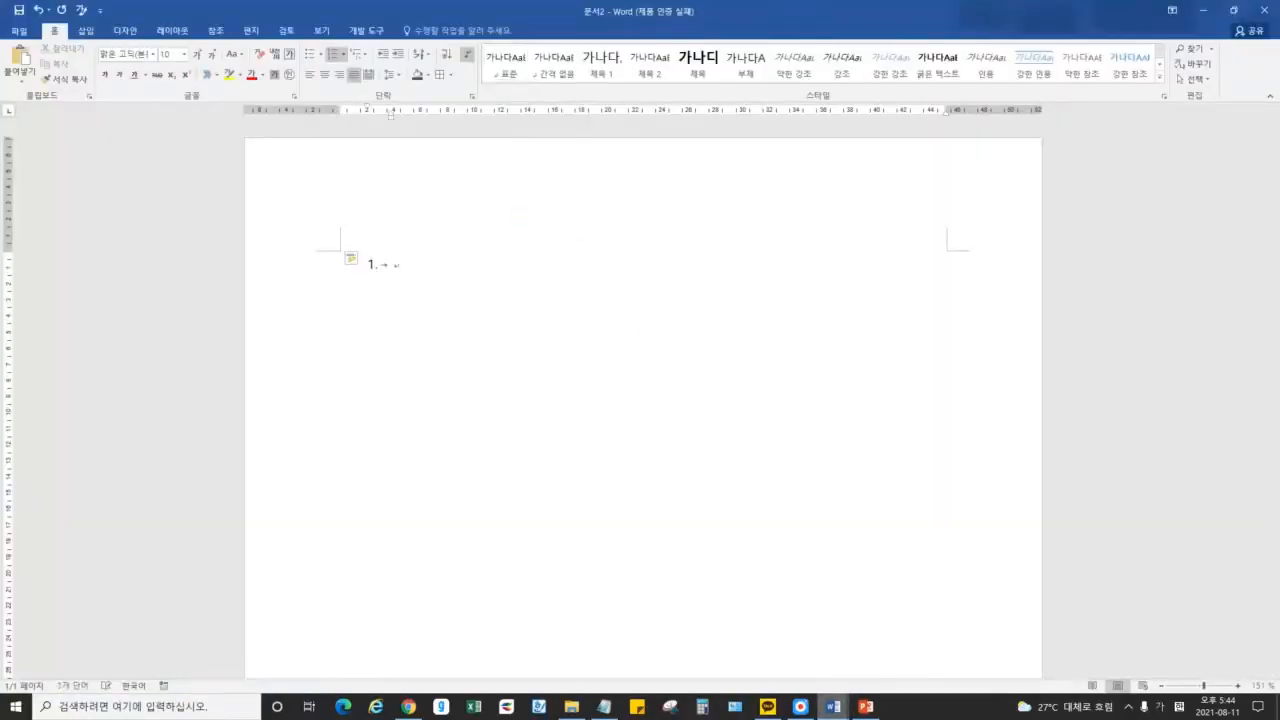
pyautogui.press('Return')
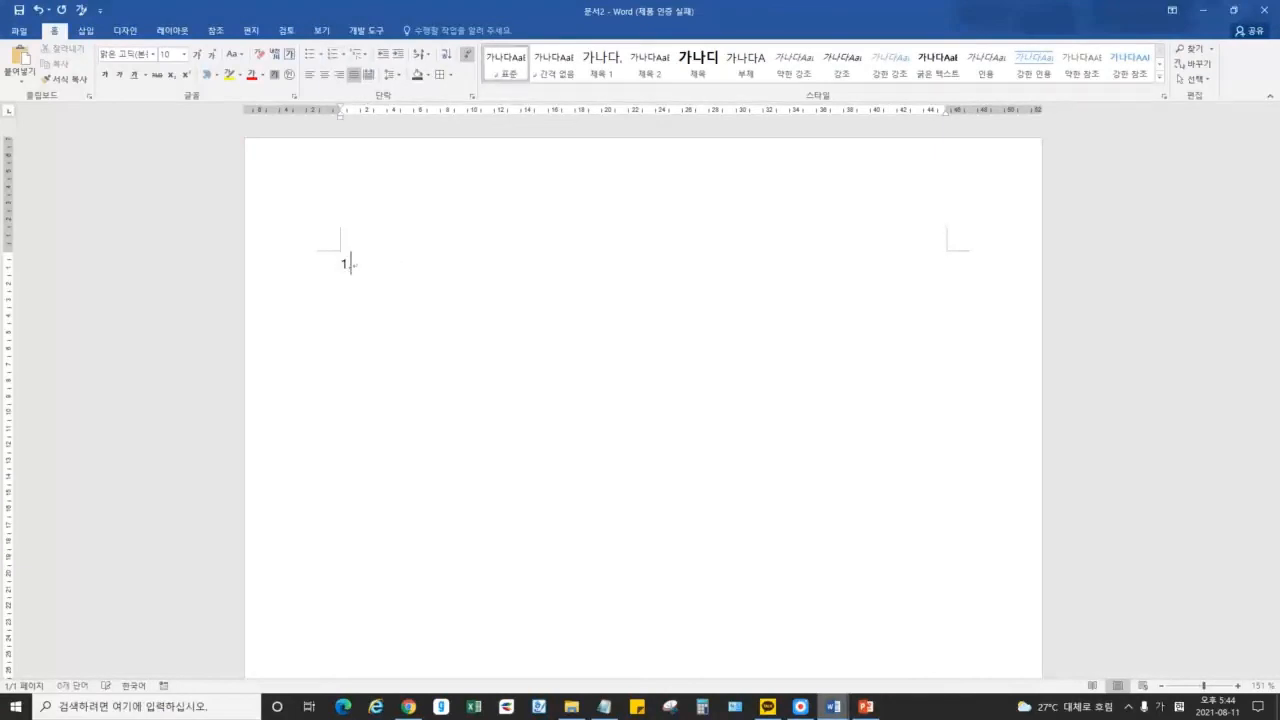
pyautogui.write('1.')
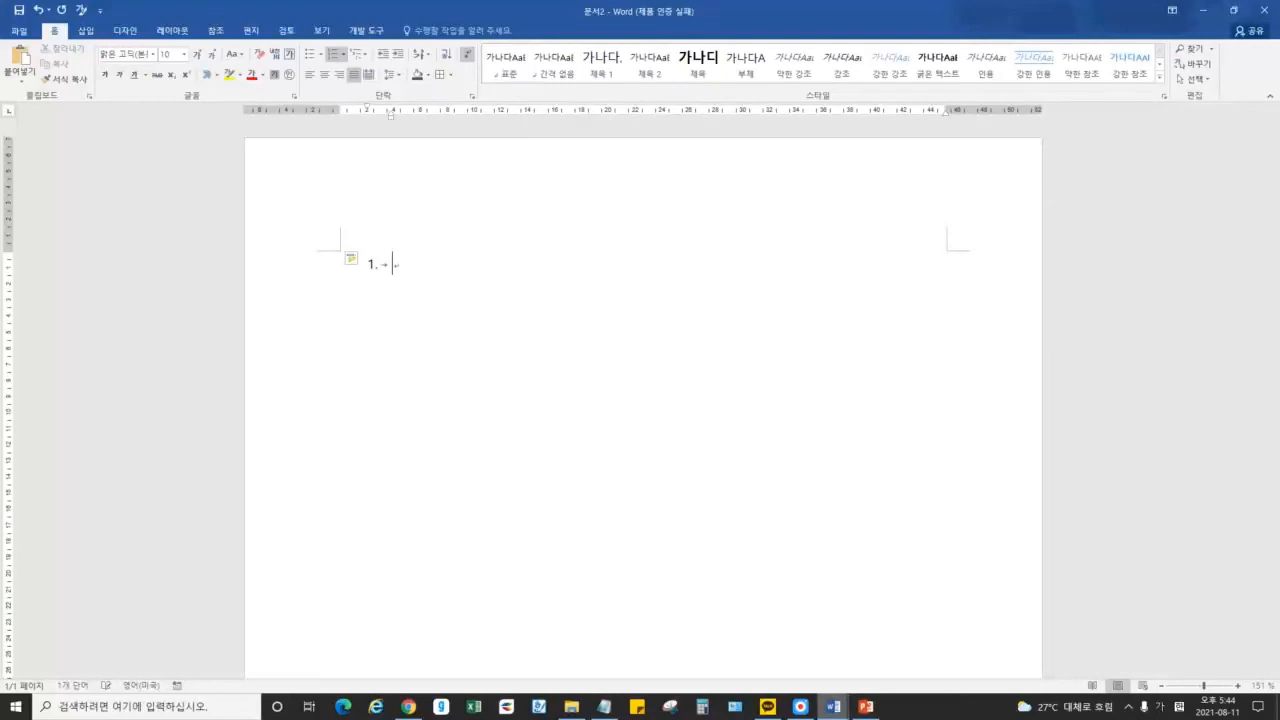
pyautogui.press('BackSpace')
pyautogui.press('BackSpace')
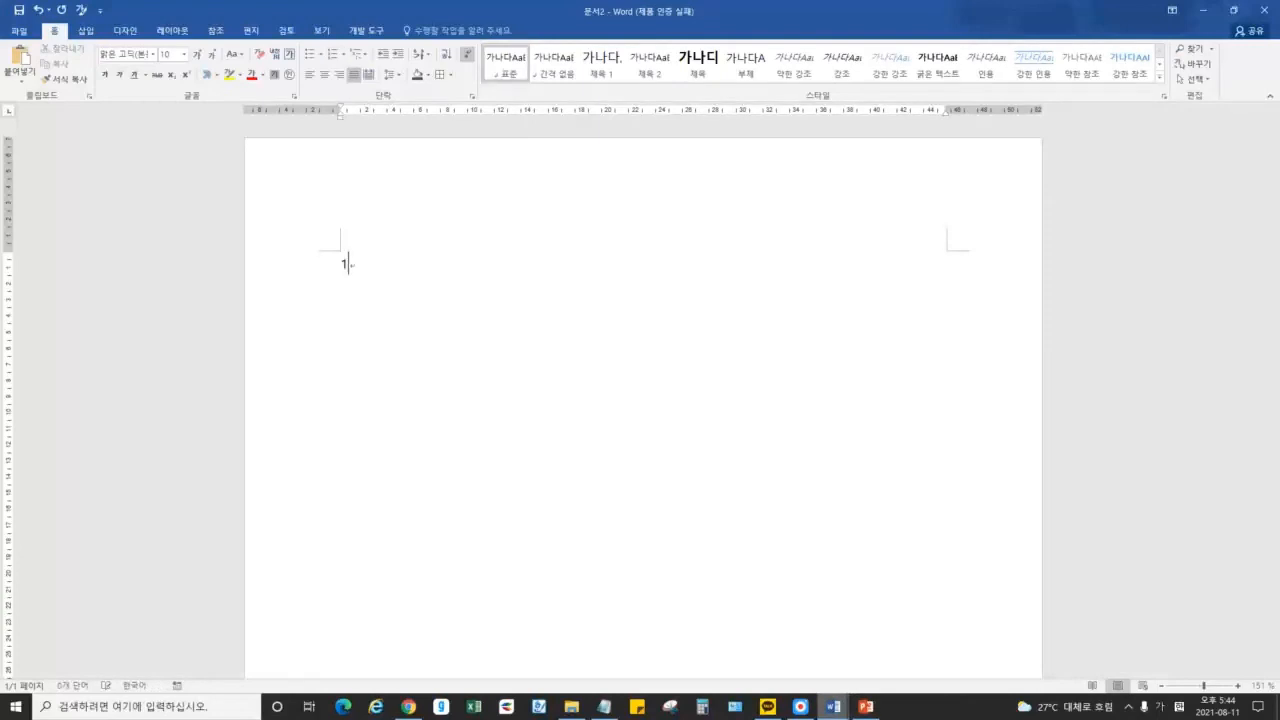
pyautogui.press('BackSpace')
pyautogui.press('BackSpace')
pyautogui.press('BackSpace')
# Type the indented Korean sample lines, select each one to compare, then close the practice document
pyautogui.write('아아아아아아아아아')
pyautogui.press('Return')
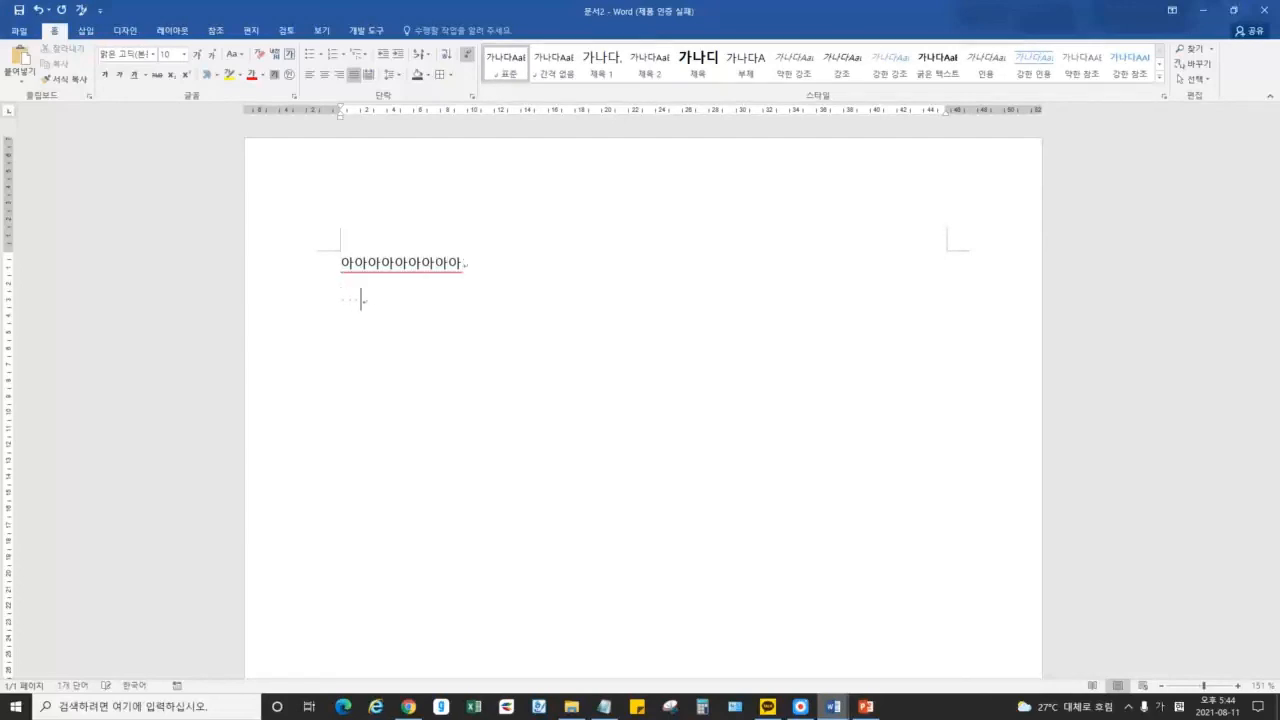
pyautogui.write('아아앙에 댈한 설명 :')
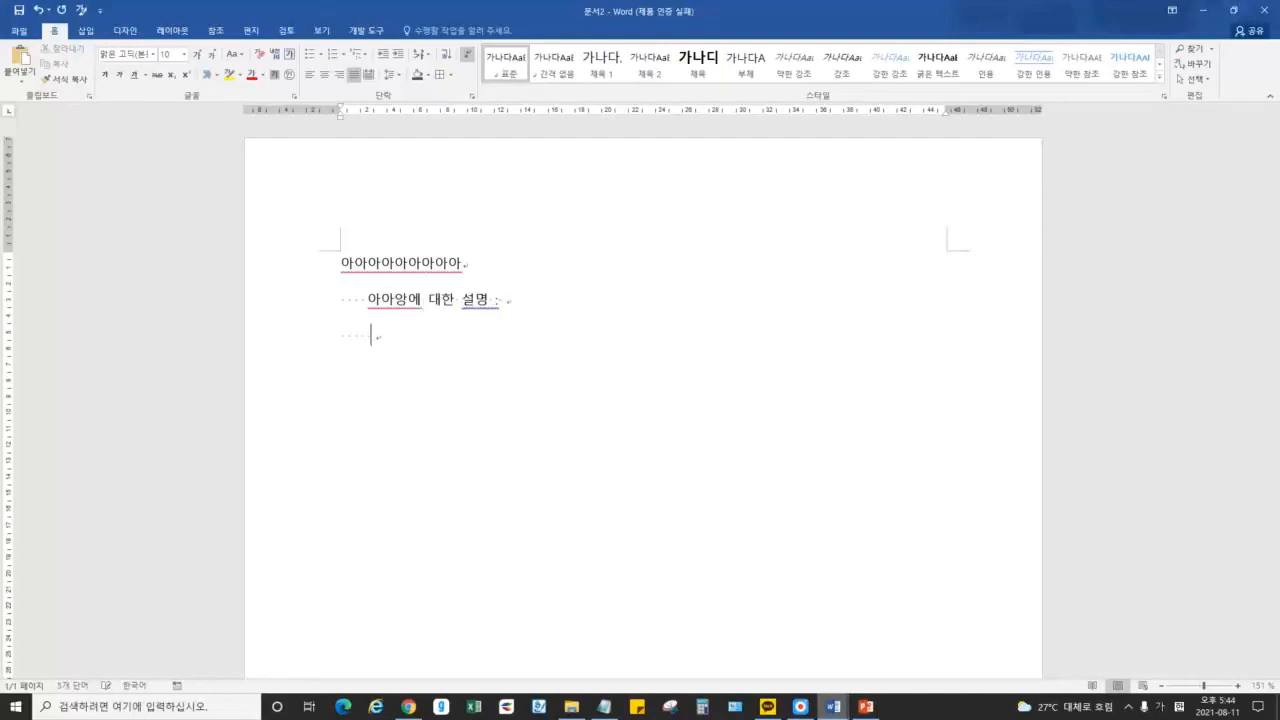
pyautogui.write('아아앙 대하')
pyautogui.write(' 설명 중의 설명')
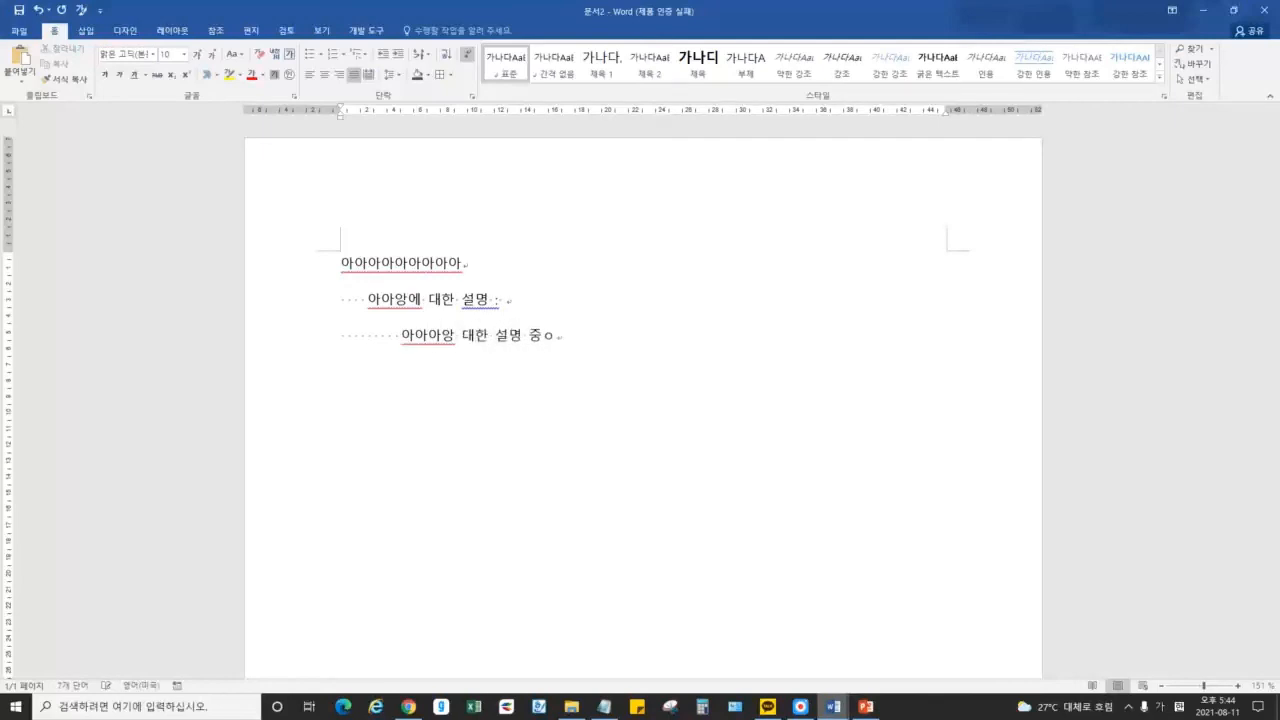
pyautogui.click(664, 320)
pyautogui.moveTo(338, 265); pyautogui.dragTo(518, 271)
pyautogui.moveTo(366, 297); pyautogui.dragTo(560, 297)
pyautogui.click(404, 297)
pyautogui.moveTo(398, 340); pyautogui.dragTo(669, 334)
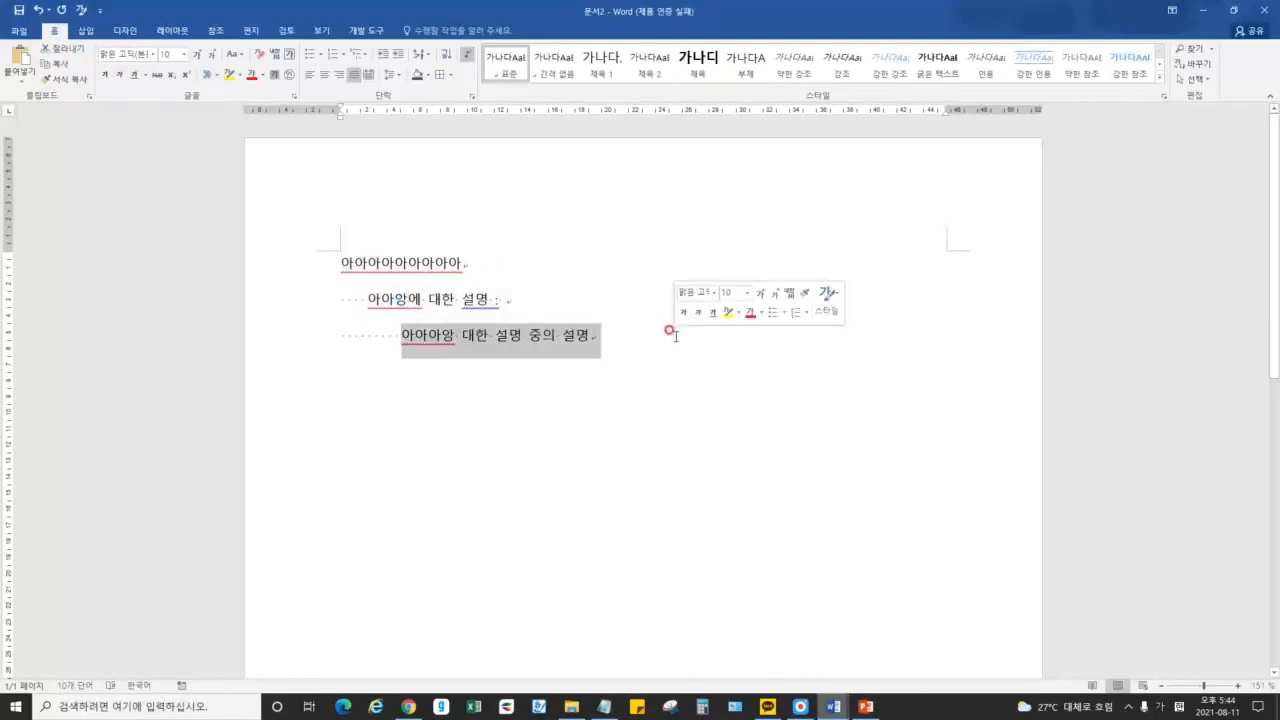
pyautogui.click(596, 335)
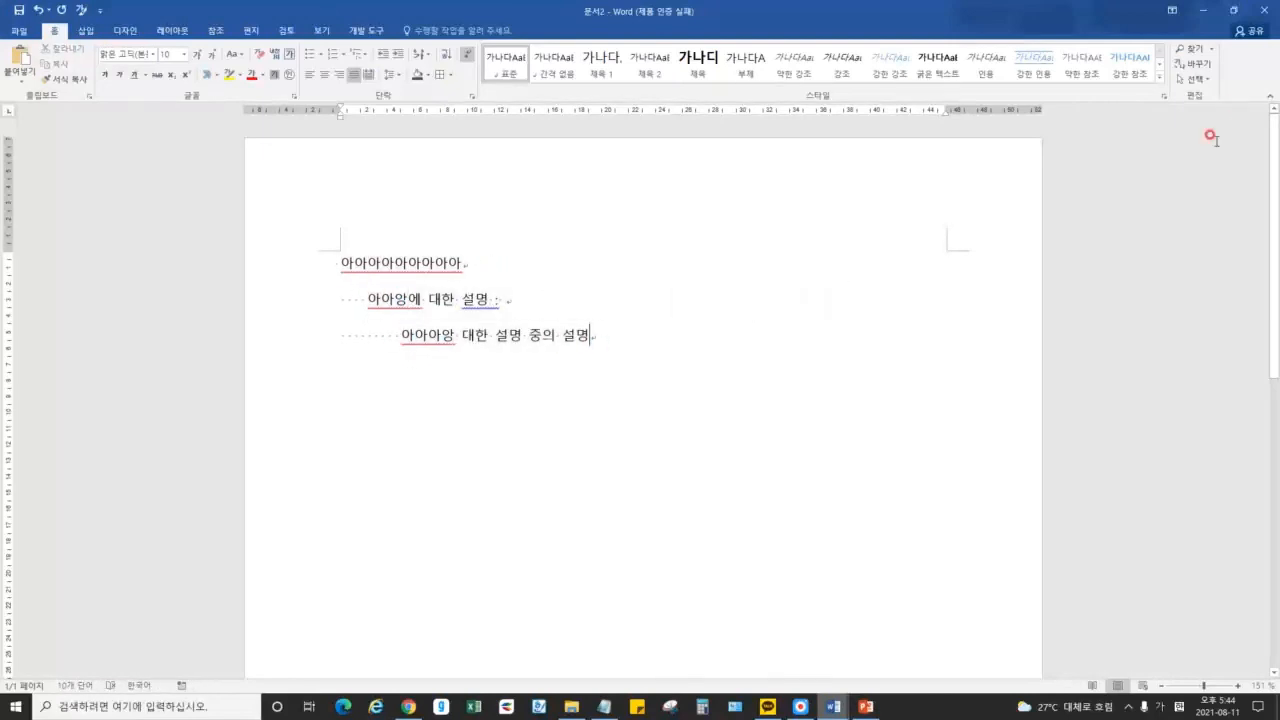
pyautogui.click(1263, 10)
# Discard the practice document without saving and browse the Multilevel List gallery
pyautogui.click(652, 382)
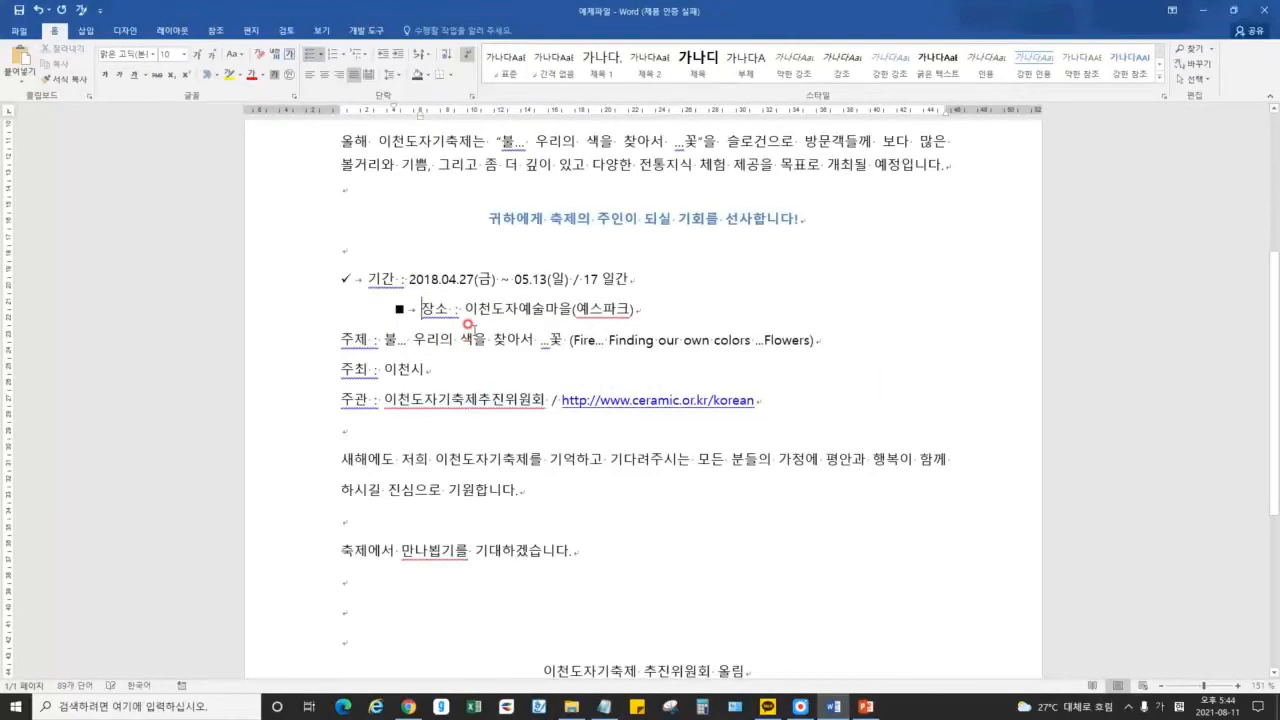
pyautogui.click(367, 58)
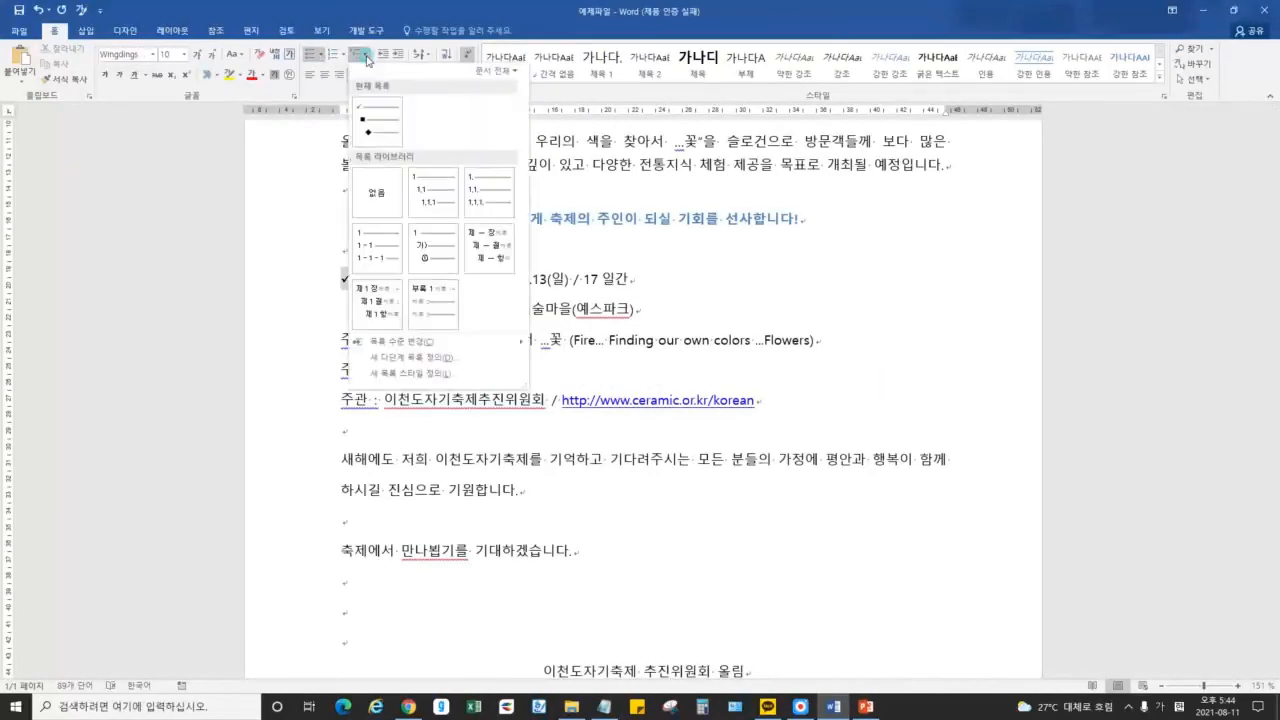
pyautogui.moveTo(395, 341)
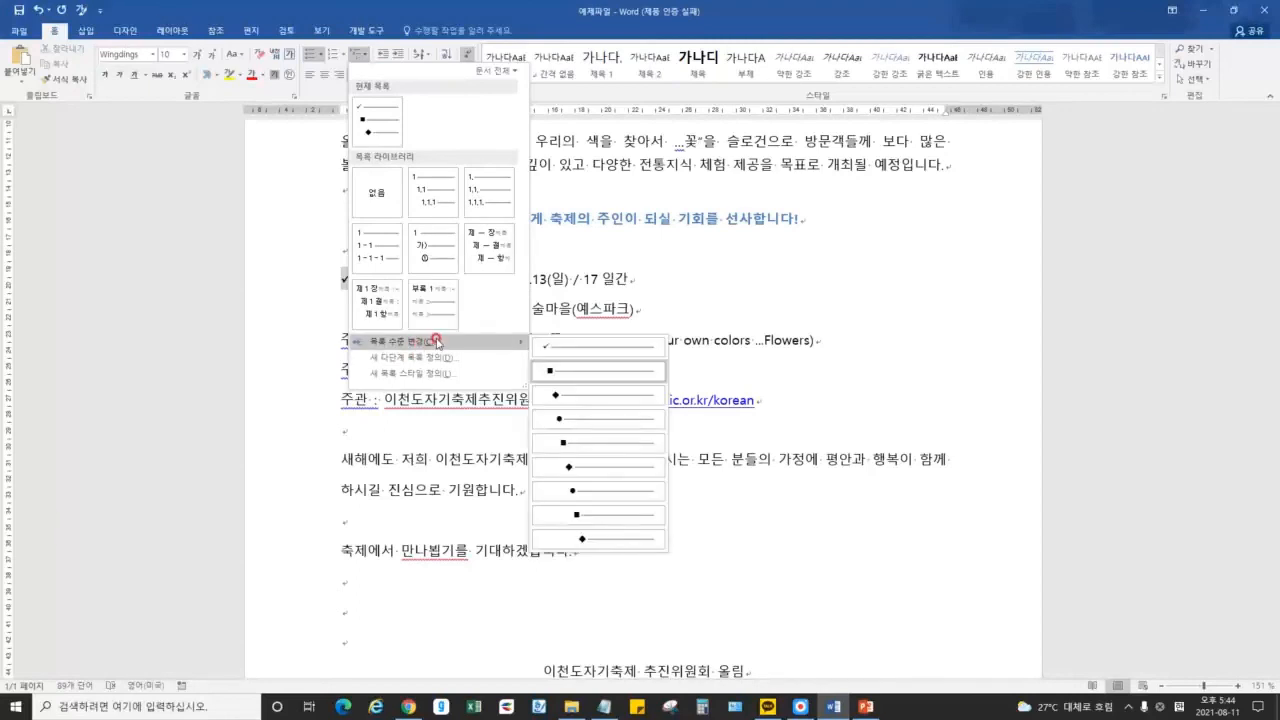
pyautogui.click(571, 308)
# Undo the 장소 demotion back to the first-level check-mark bullet, then view the PowerPoint lecture slide
pyautogui.hotkey('ctrl', 'z')
pyautogui.click(464, 295)
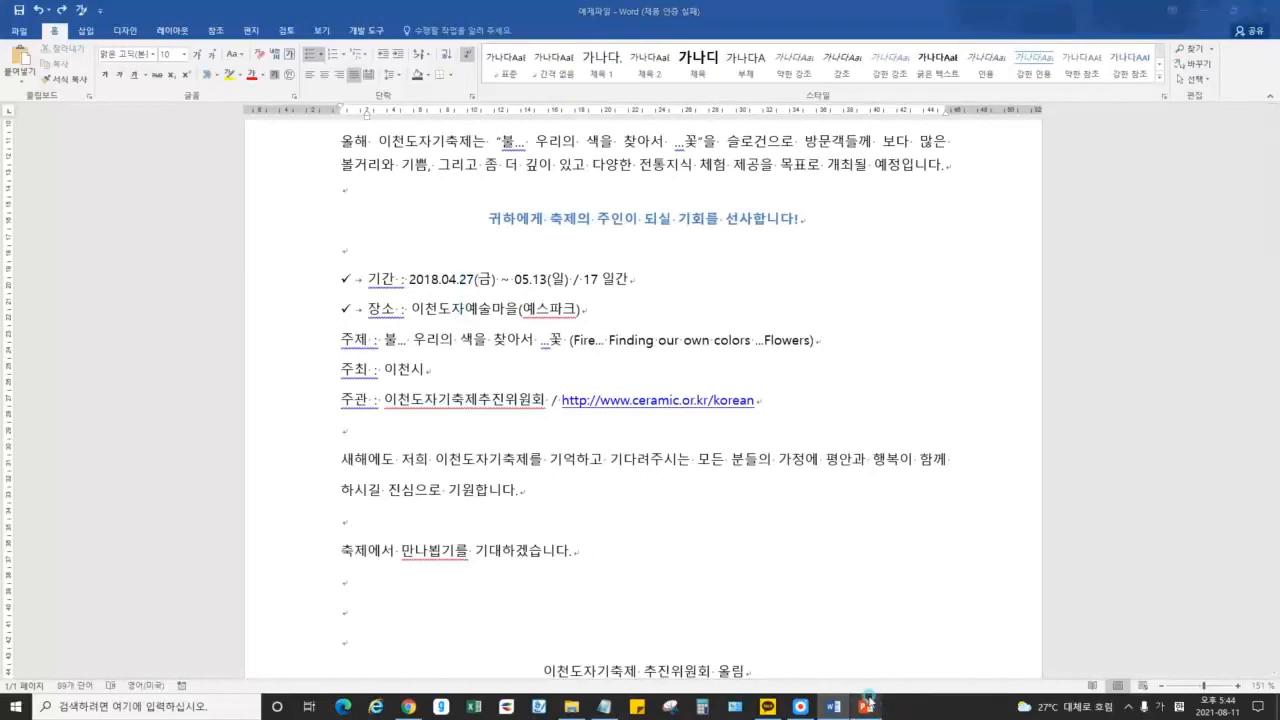
pyautogui.click(866, 707)
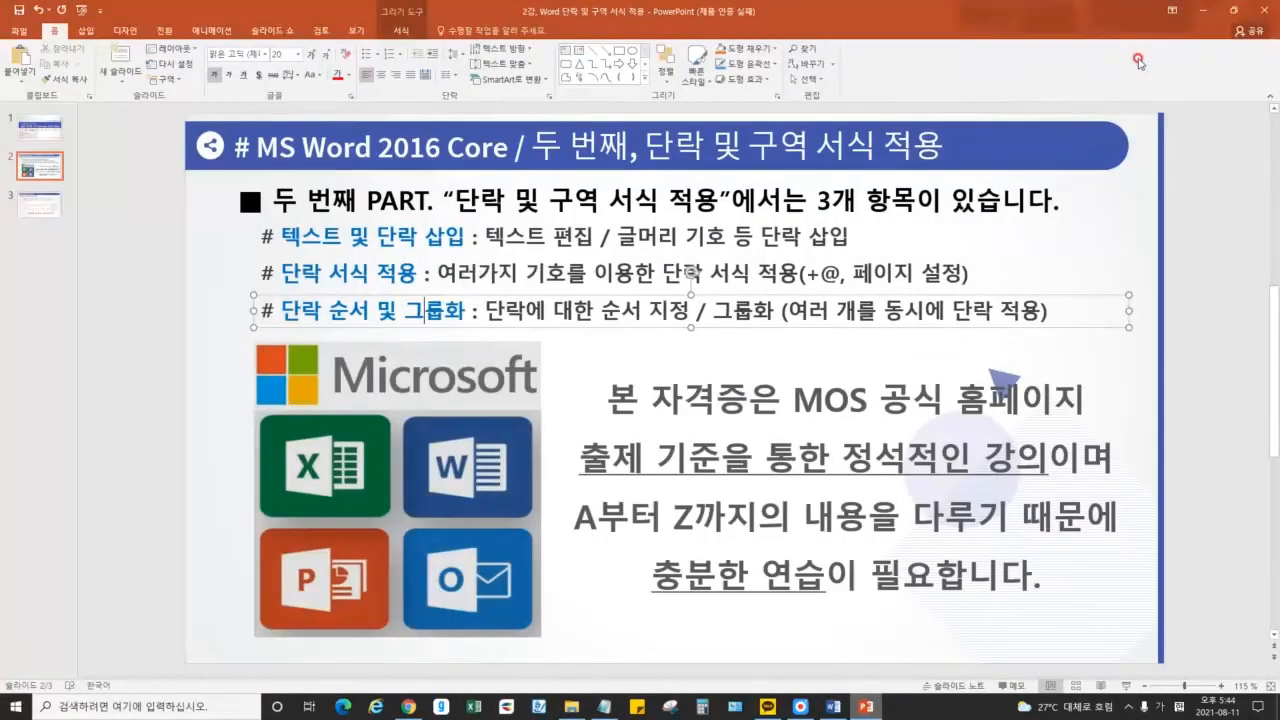
pyautogui.hotkey('alt', 'Tab')
# Undo the earlier bullet formatting on the 기간 through 주최 lines
pyautogui.moveTo(441, 279); pyautogui.dragTo(455, 374)
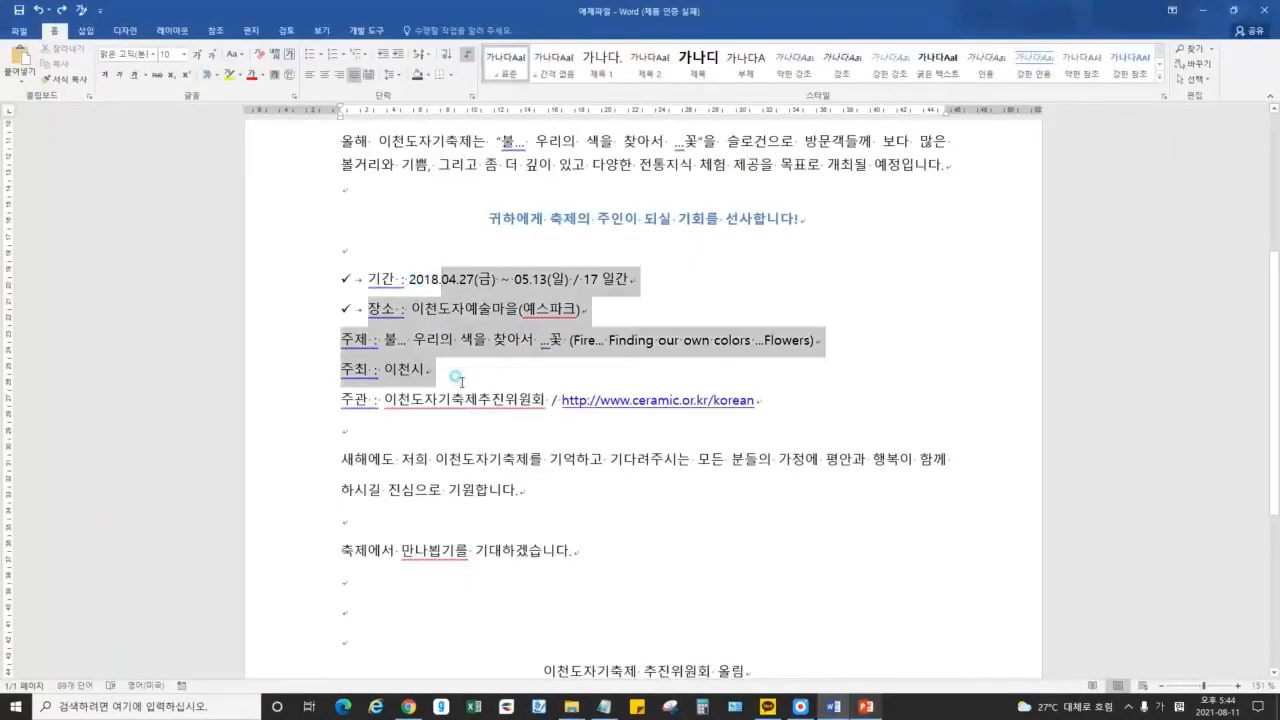
pyautogui.hotkey('ctrl', 'z')
pyautogui.hotkey('ctrl', 'z')
pyautogui.hotkey('ctrl', 'z')
pyautogui.hotkey('ctrl', 'z')
pyautogui.hotkey('ctrl', 'z')
pyautogui.hotkey('ctrl', 'z')
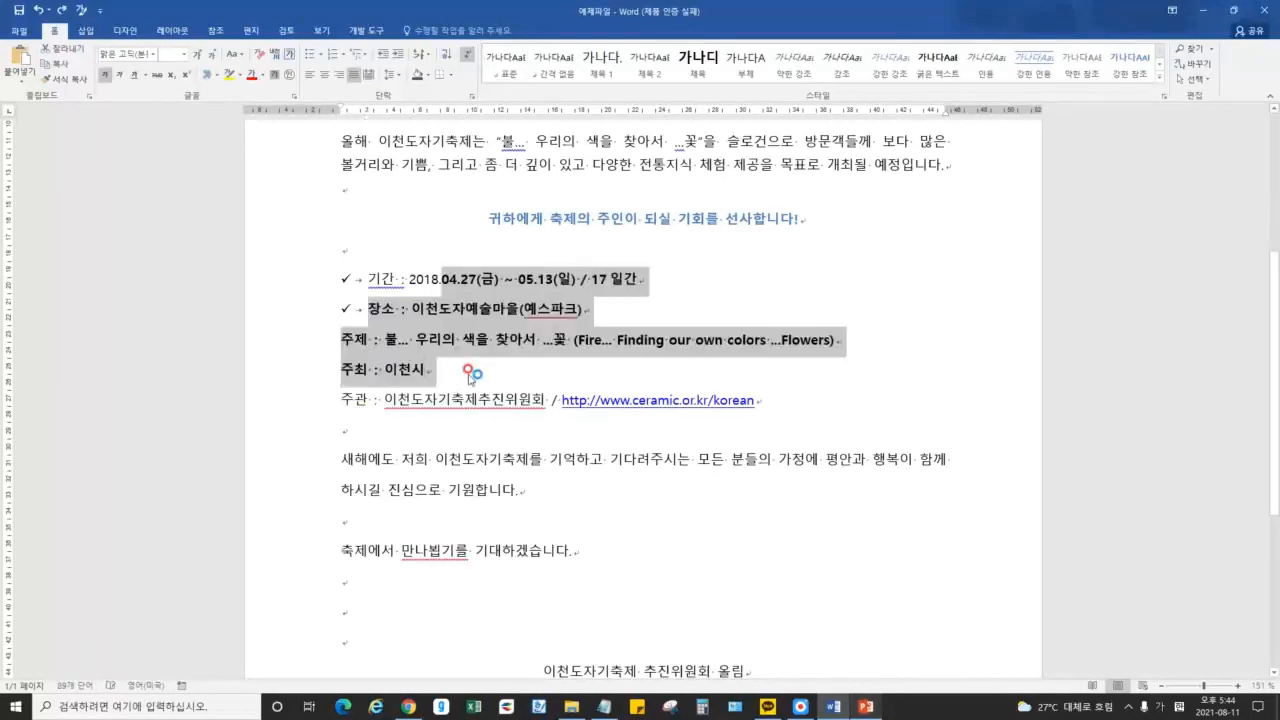
pyautogui.hotkey('ctrl', 'z')
pyautogui.hotkey('ctrl', 'z')
pyautogui.click(473, 342)
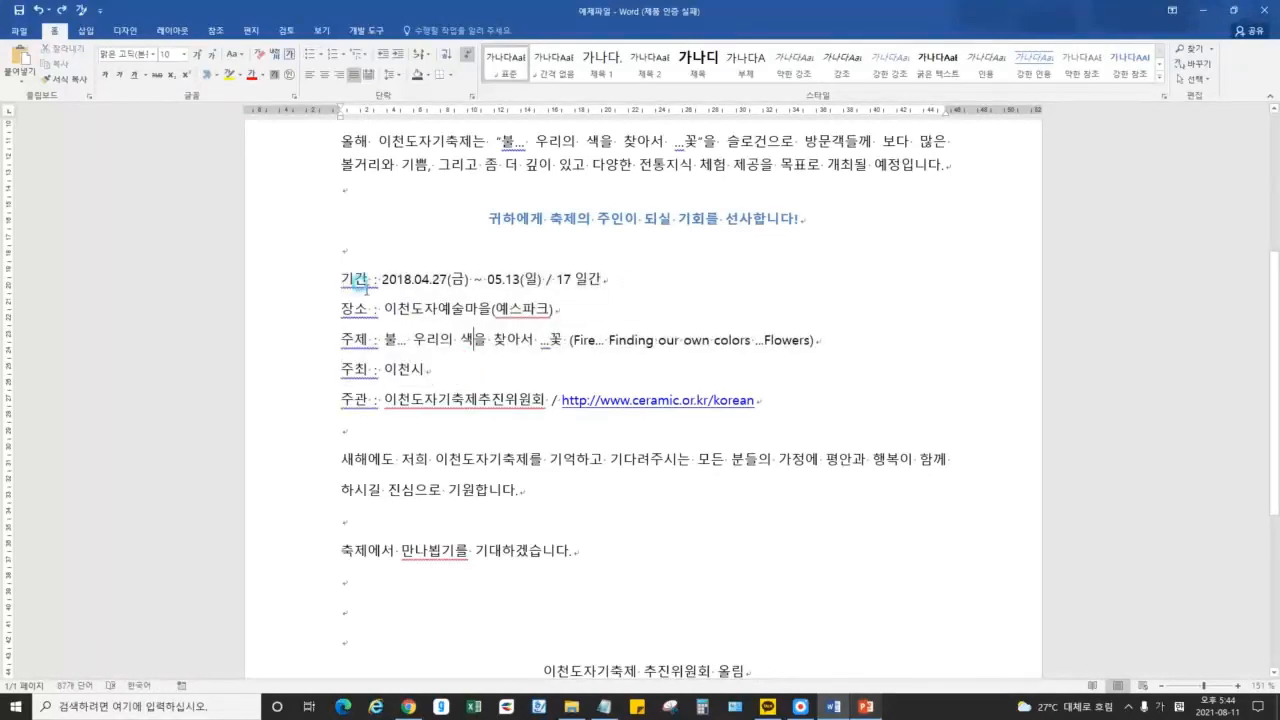
# Give the five lines 기간 through 주관 checkmark bullets with a left indent of 0
pyautogui.moveTo(335, 277); pyautogui.dragTo(767, 402)
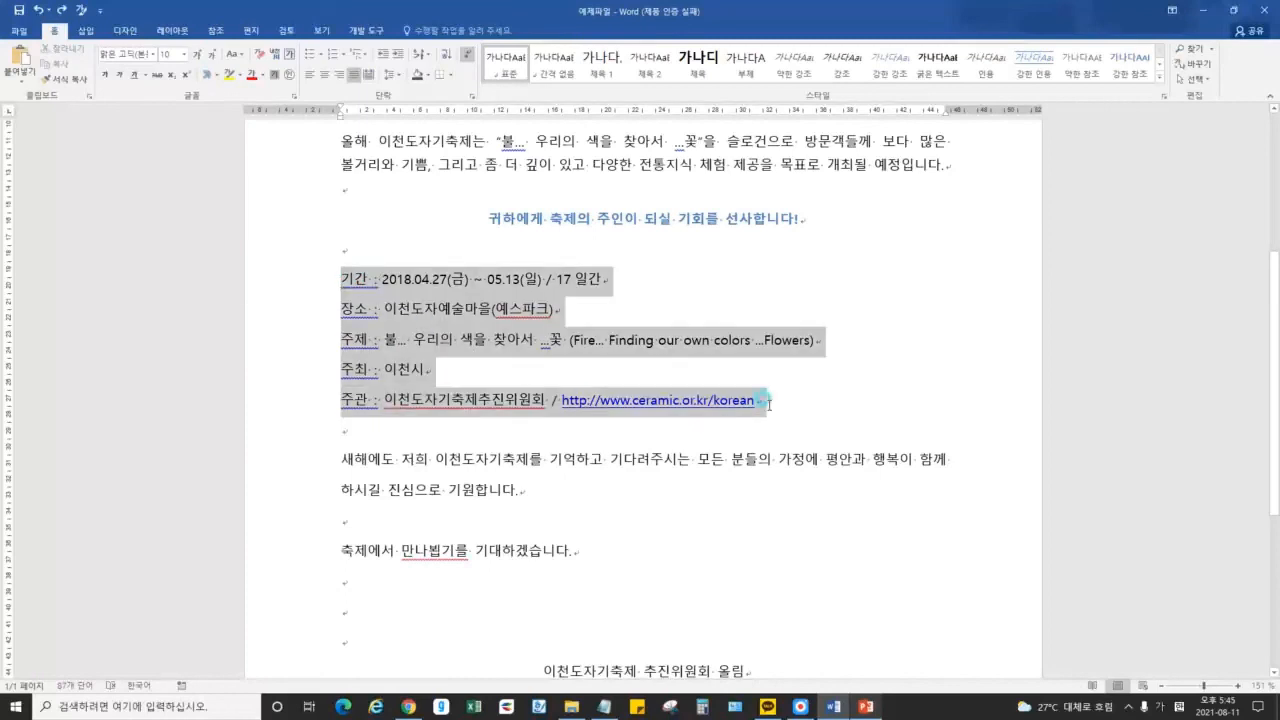
pyautogui.click(318, 54)
pyautogui.click(321, 173)
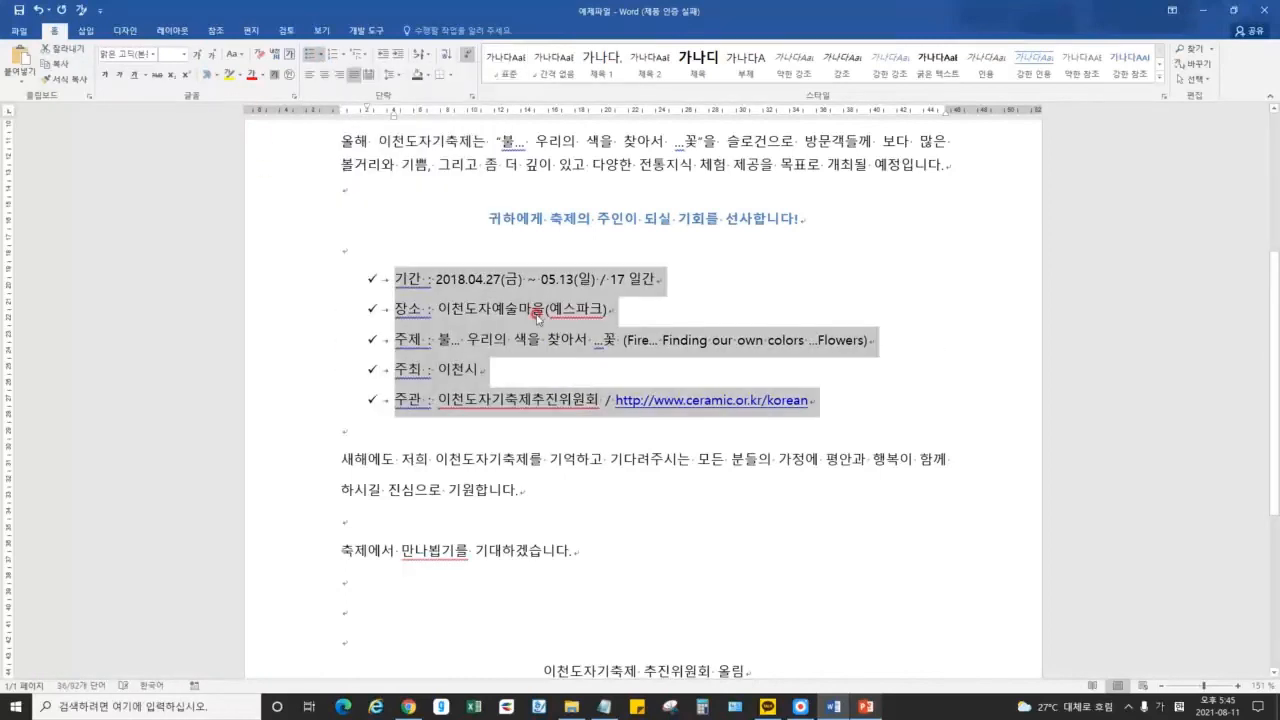
pyautogui.click(468, 96)
pyautogui.moveTo(1003, 305); pyautogui.dragTo(1038, 317)
pyautogui.write('0')
pyautogui.press('Return')
pyautogui.click(692, 341)
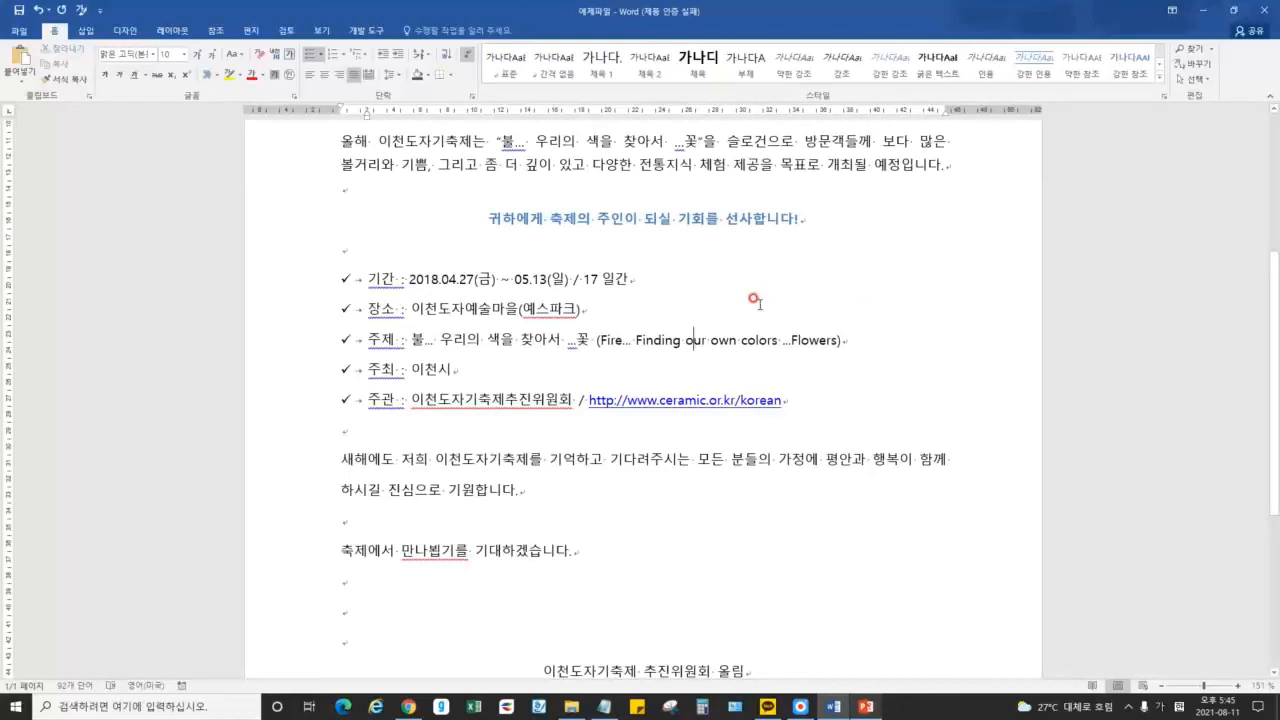
# Preview the bullet and numbering galleries on the 장소 line, keeping the checkmarks
pyautogui.click(464, 309)
pyautogui.click(321, 54)
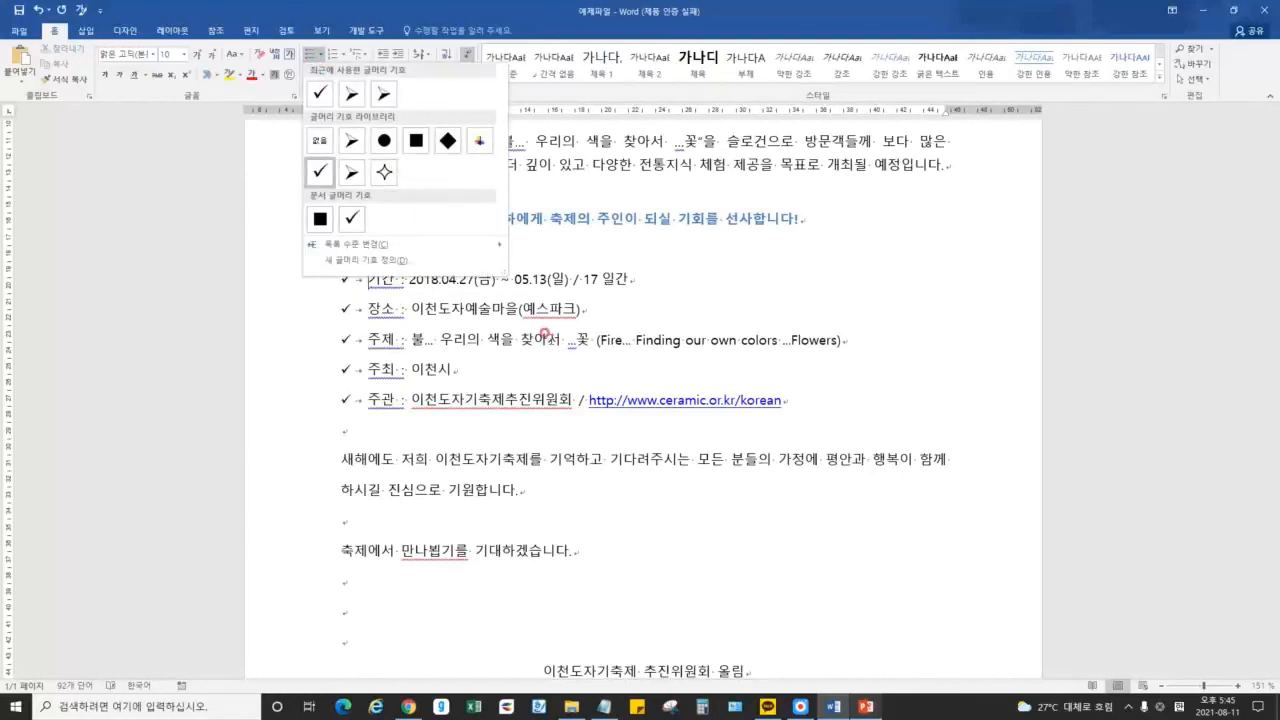
pyautogui.click(319, 172)
pyautogui.click(342, 57)
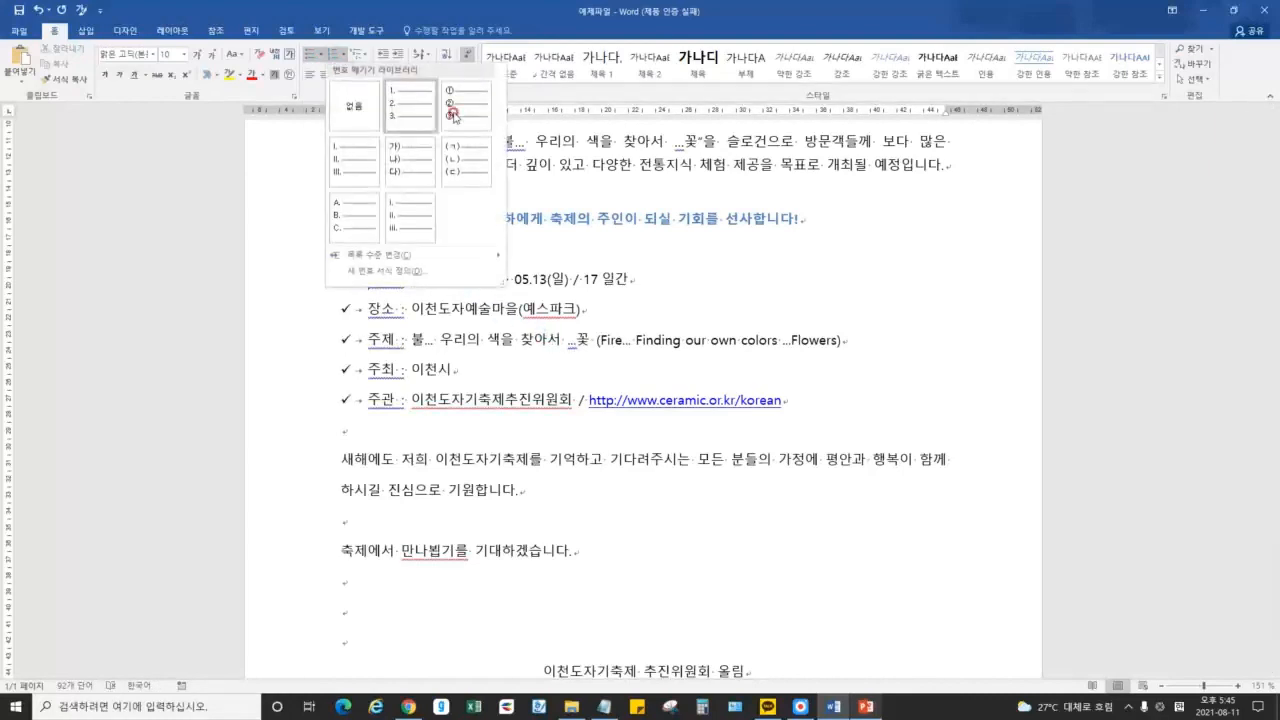
pyautogui.click(536, 302)
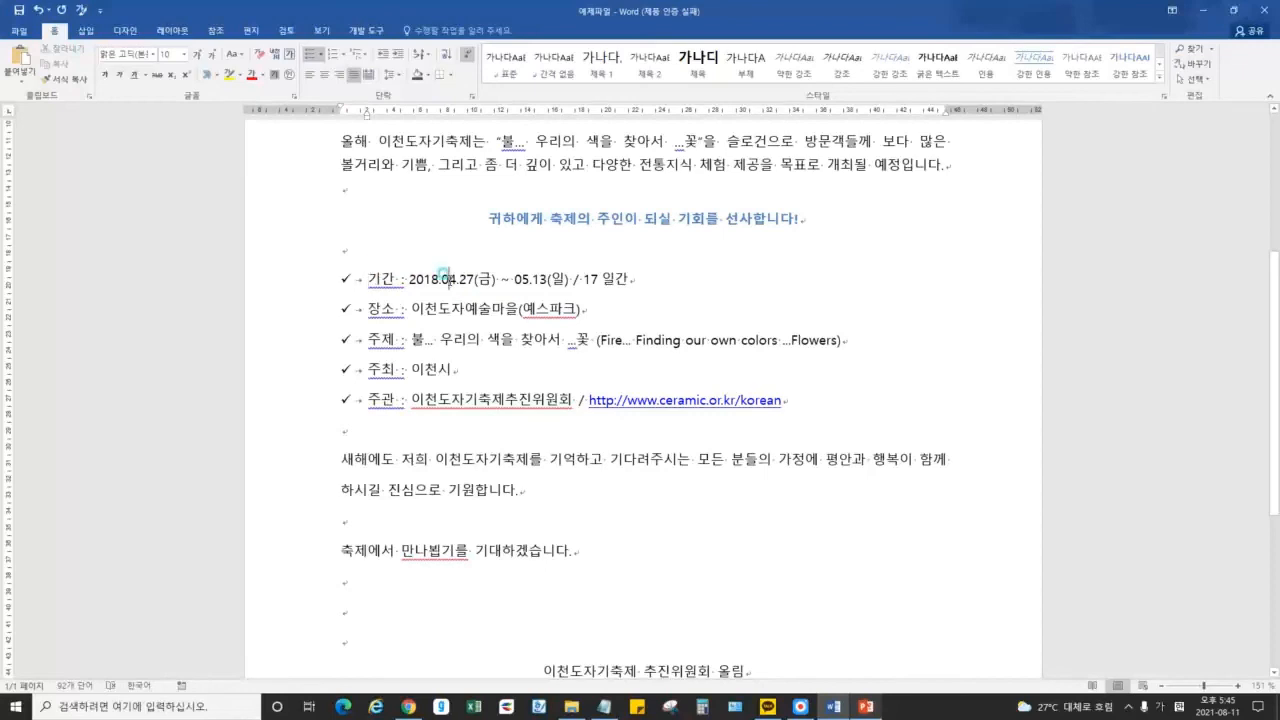
# Set Bullets to None on the 기간 line, then on the 장소 through 주관 lines
pyautogui.click(319, 53)
pyautogui.click(319, 140)
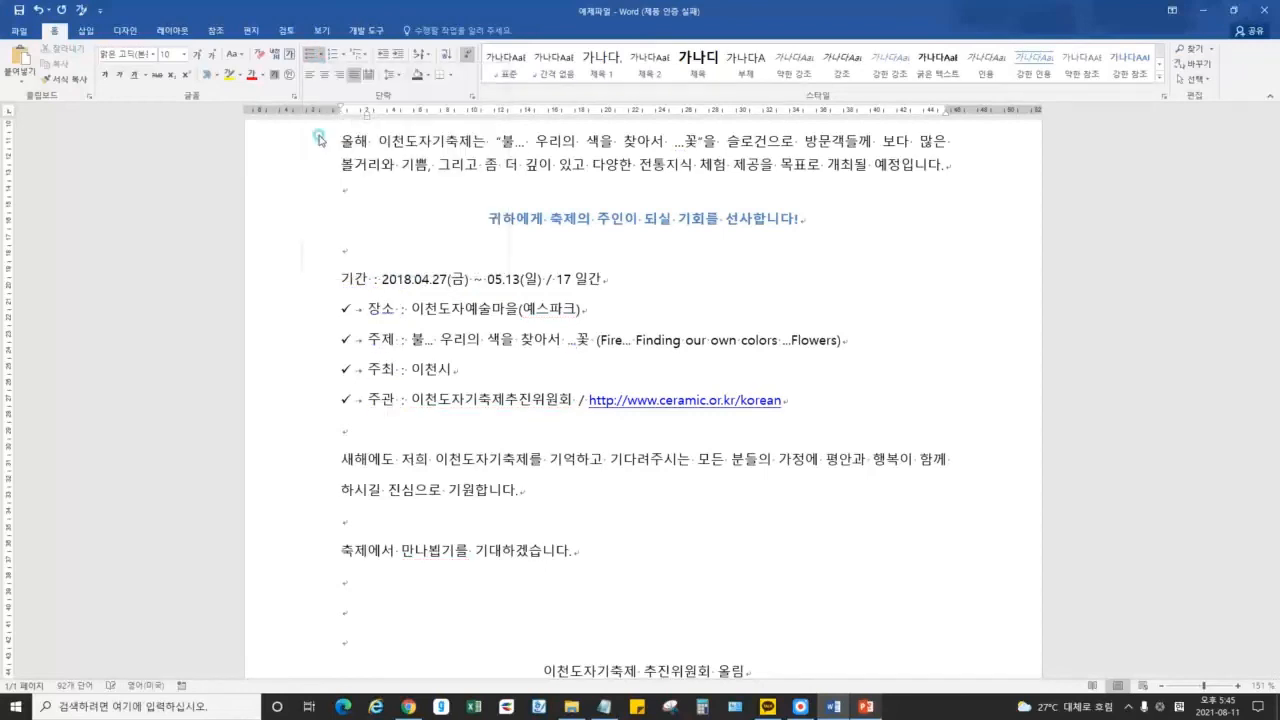
pyautogui.moveTo(366, 308); pyautogui.dragTo(862, 395)
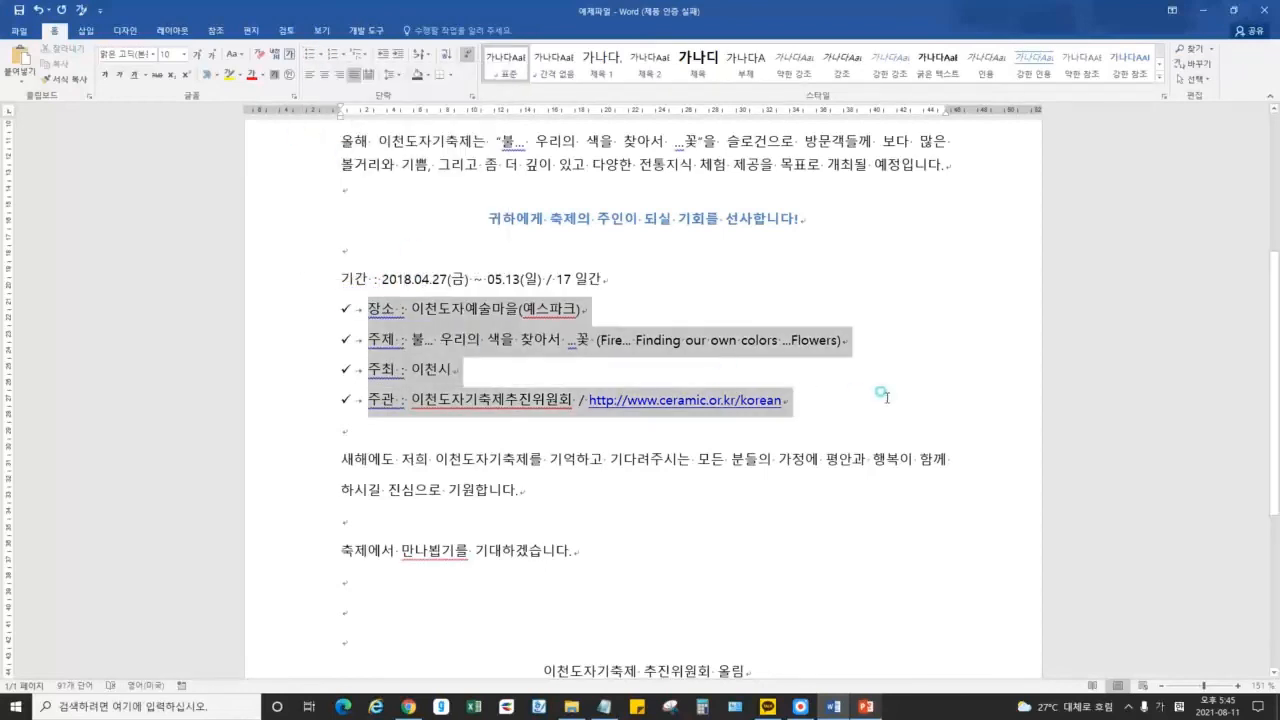
pyautogui.click(319, 53)
pyautogui.click(319, 140)
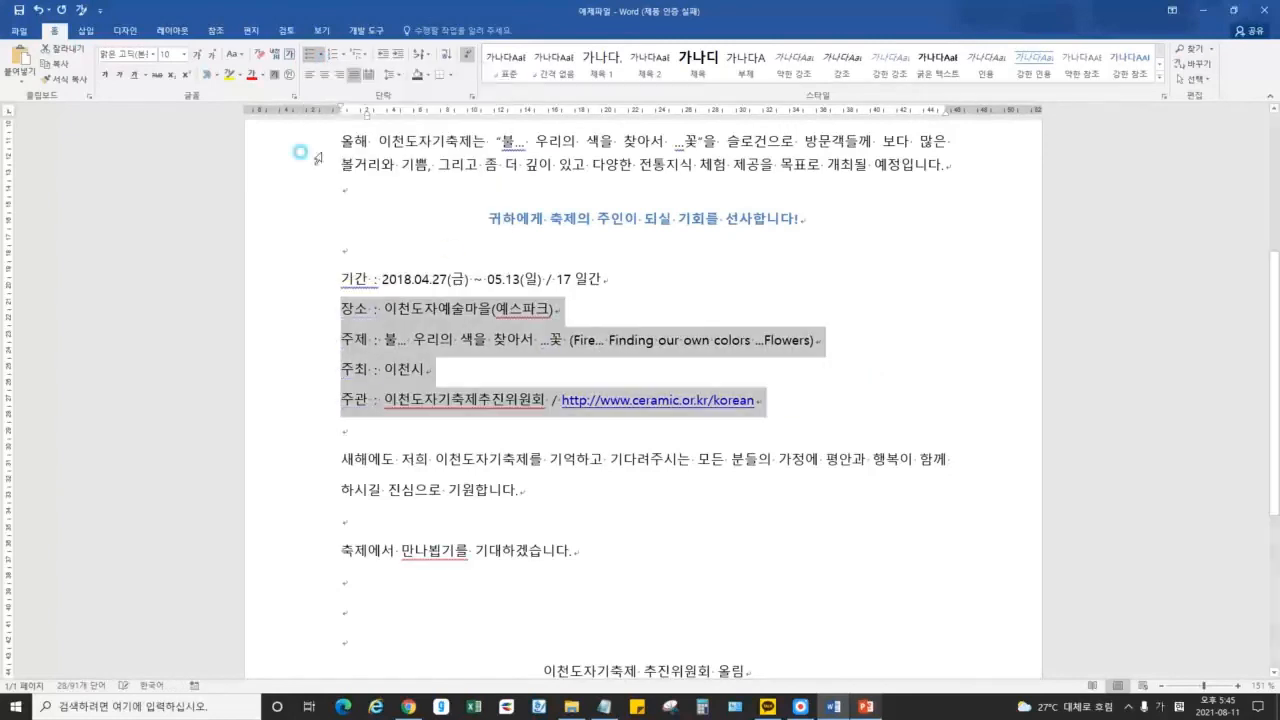
pyautogui.click(490, 320)
# Position the caret in the 기간 line's date, ready for numbering
pyautogui.click(523, 236)
pyautogui.click(456, 248)
pyautogui.scroll(5, 480, 283)
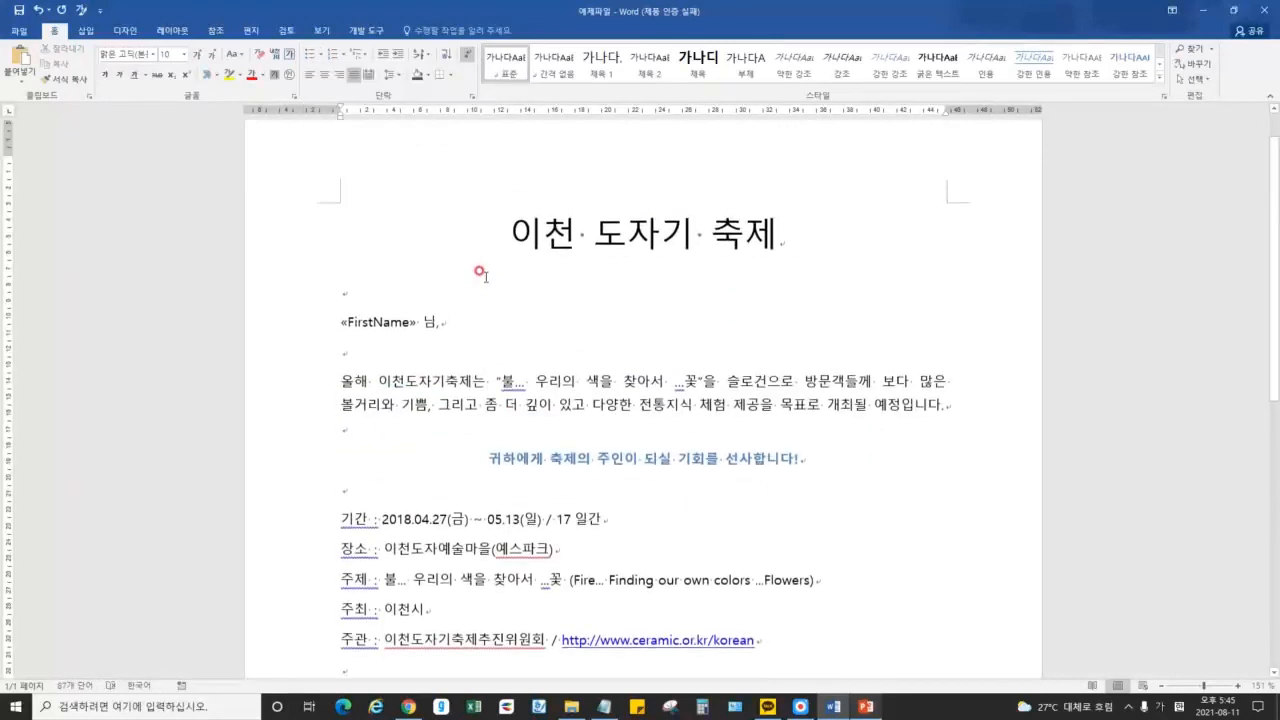
pyautogui.scroll(-4, 483, 281)
pyautogui.click(466, 340)
pyautogui.click(421, 326)
pyautogui.click(343, 56)
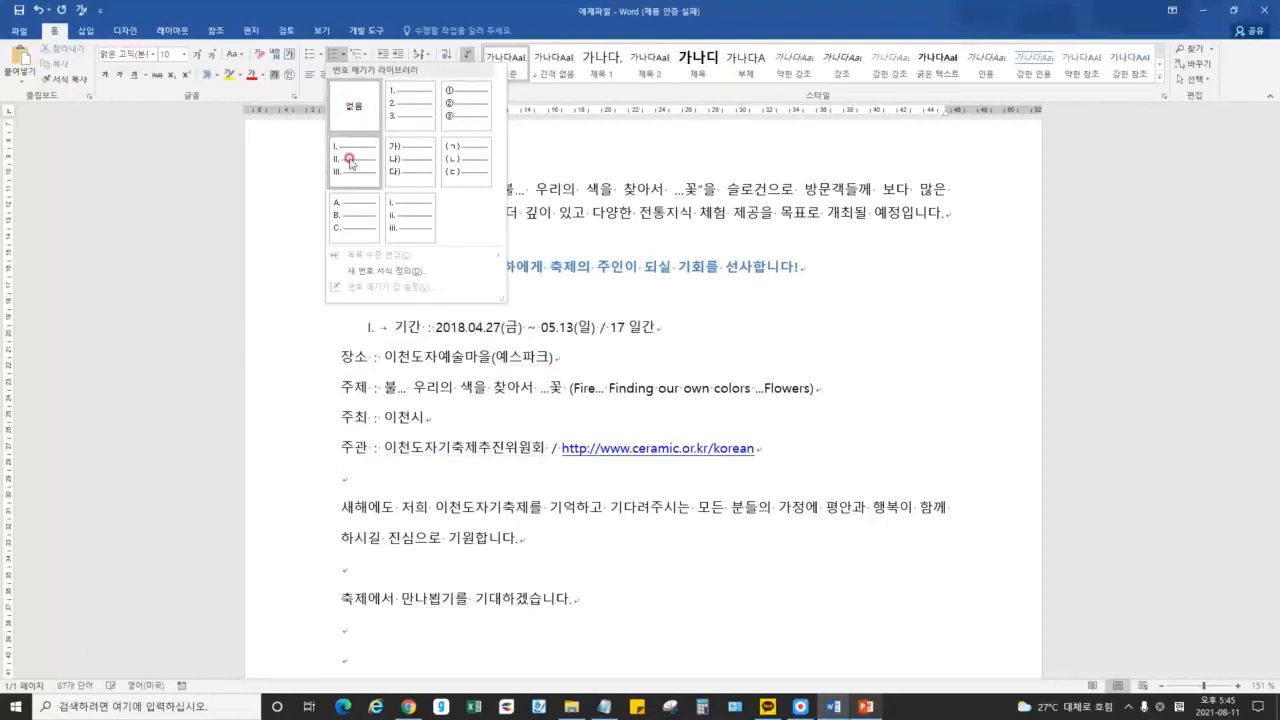
# Try lower-roman (i.) numbering on 기간, undo it, and choose Define New Number Format
pyautogui.click(405, 217)
pyautogui.hotkey('ctrl', 'z')
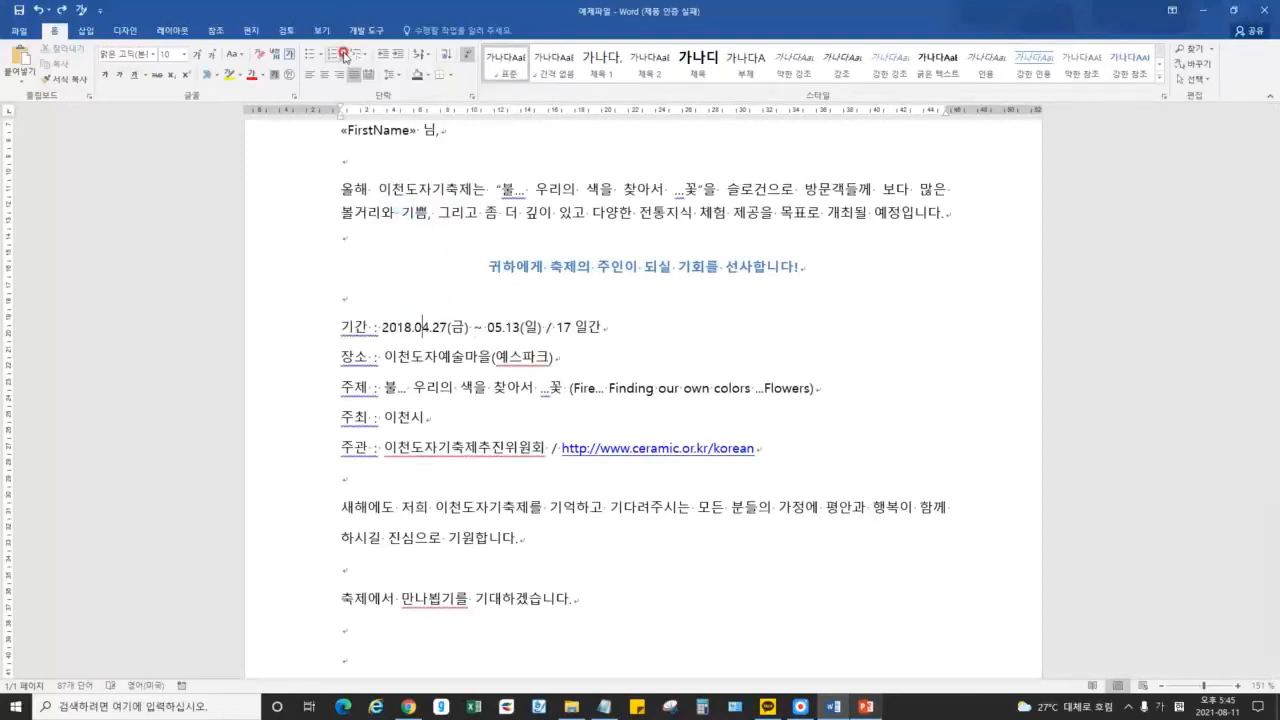
pyautogui.click(346, 54)
pyautogui.click(397, 342)
# Choose the First, Second, Third number style and settle on left alignment after trying right
pyautogui.click(660, 238)
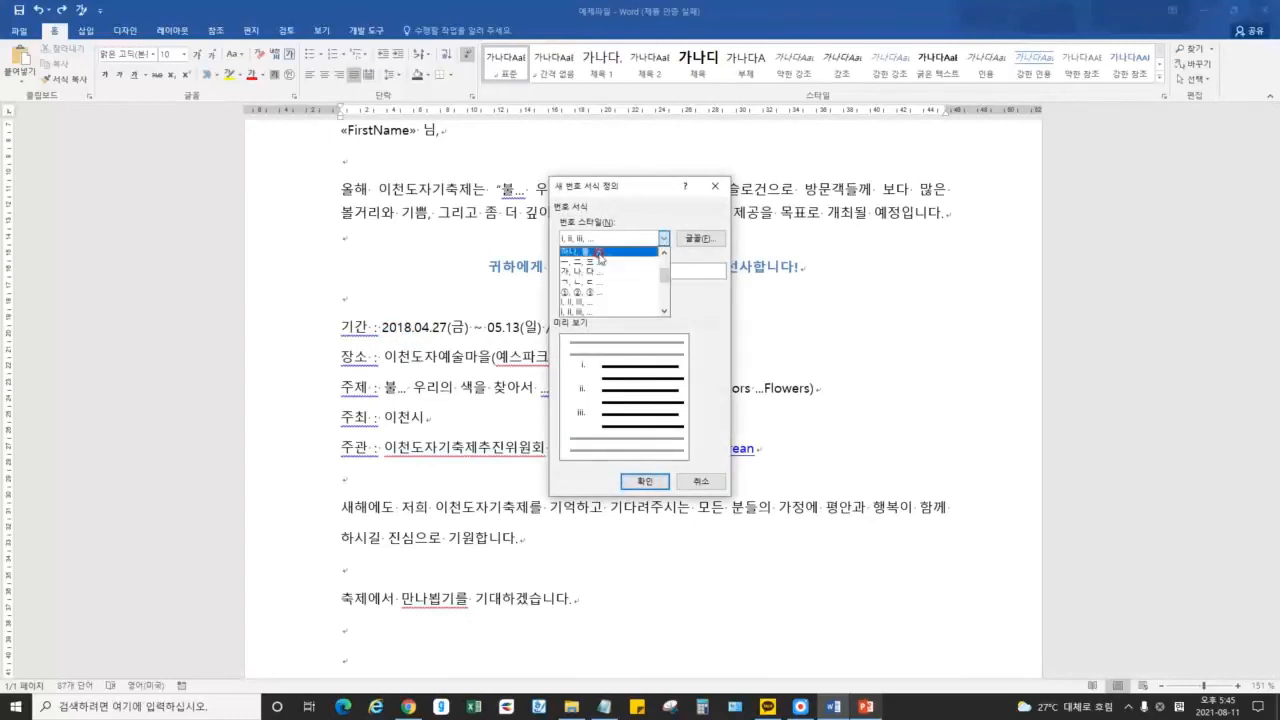
pyautogui.scroll(-5, 592, 272)
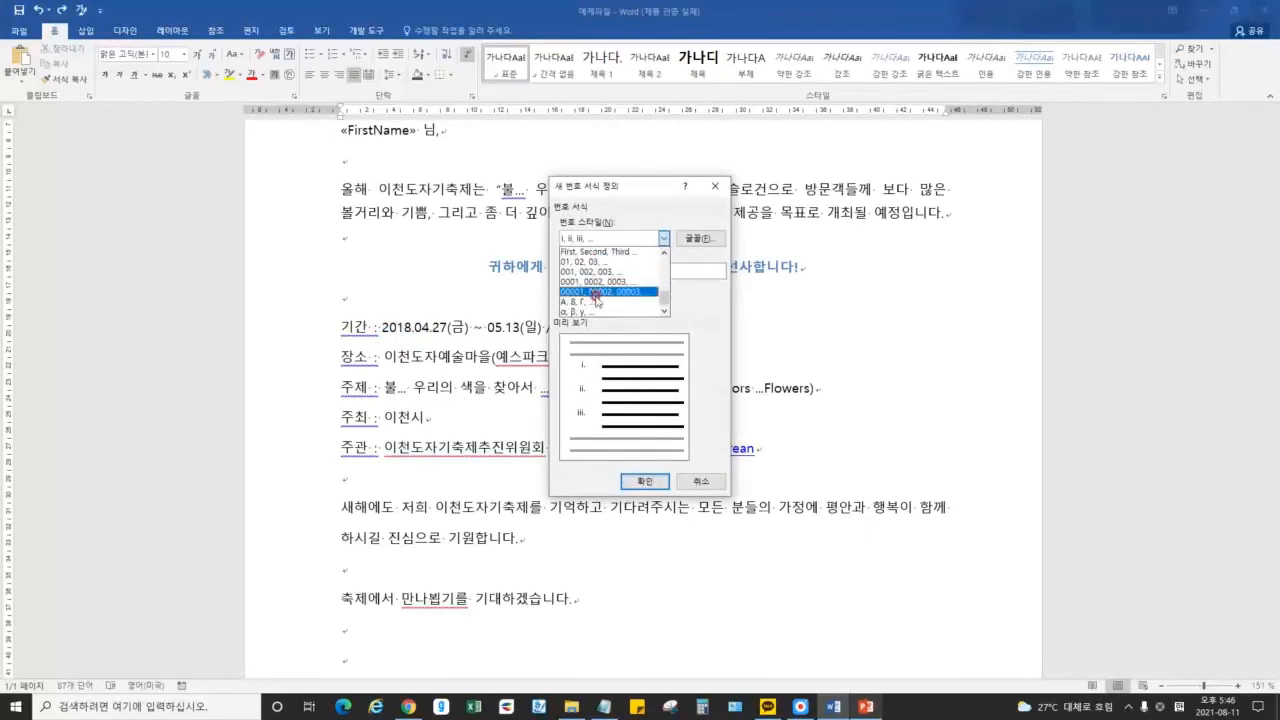
pyautogui.click(578, 282)
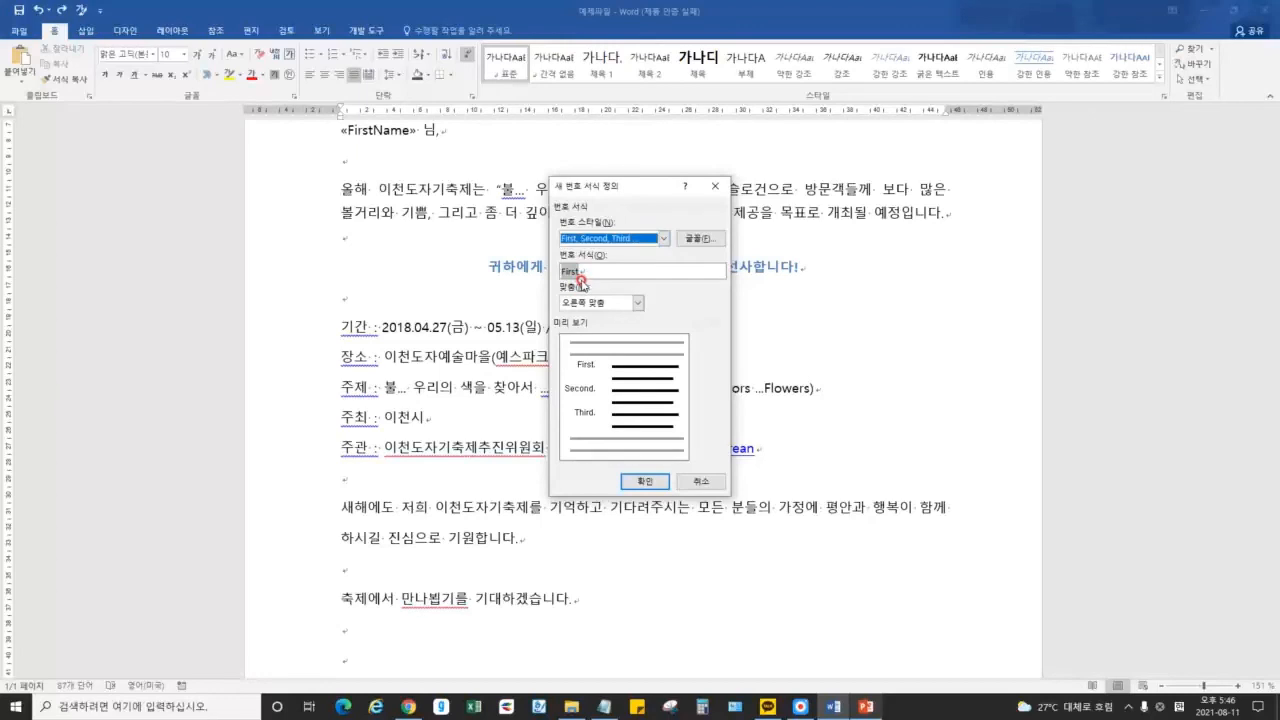
pyautogui.click(637, 302)
pyautogui.click(590, 315)
pyautogui.click(605, 302)
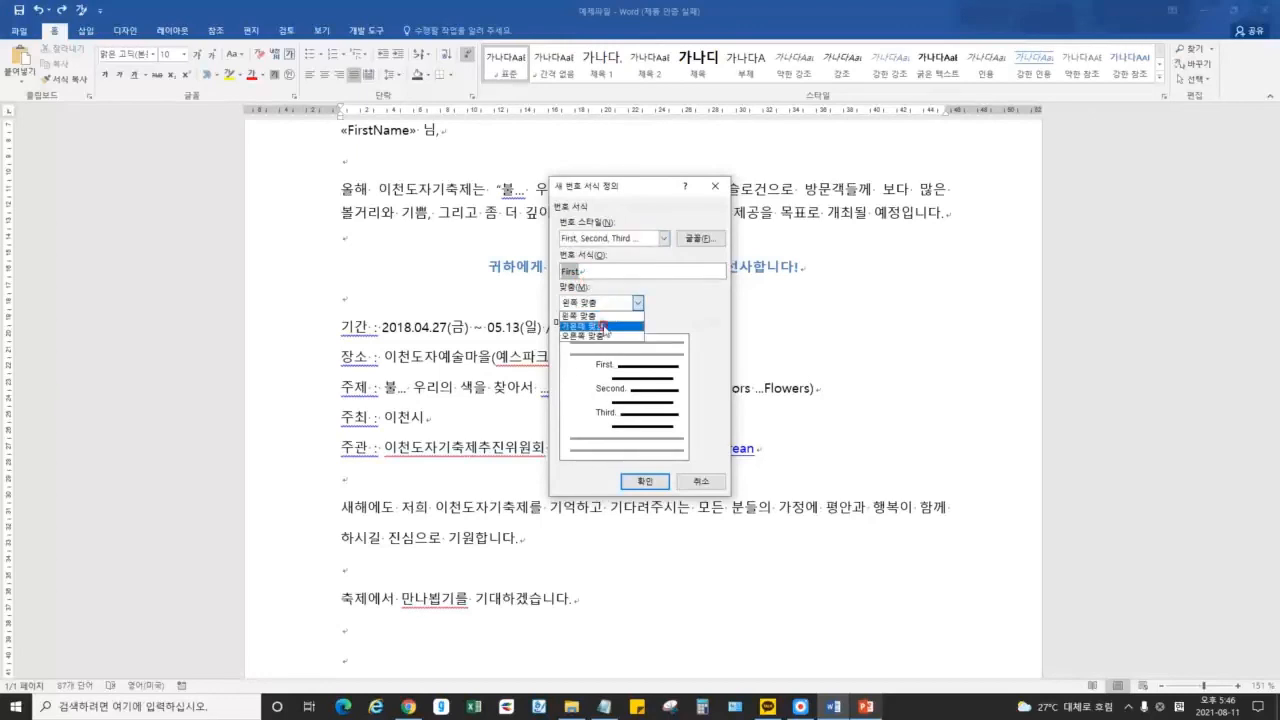
pyautogui.click(604, 337)
pyautogui.click(625, 302)
pyautogui.click(600, 315)
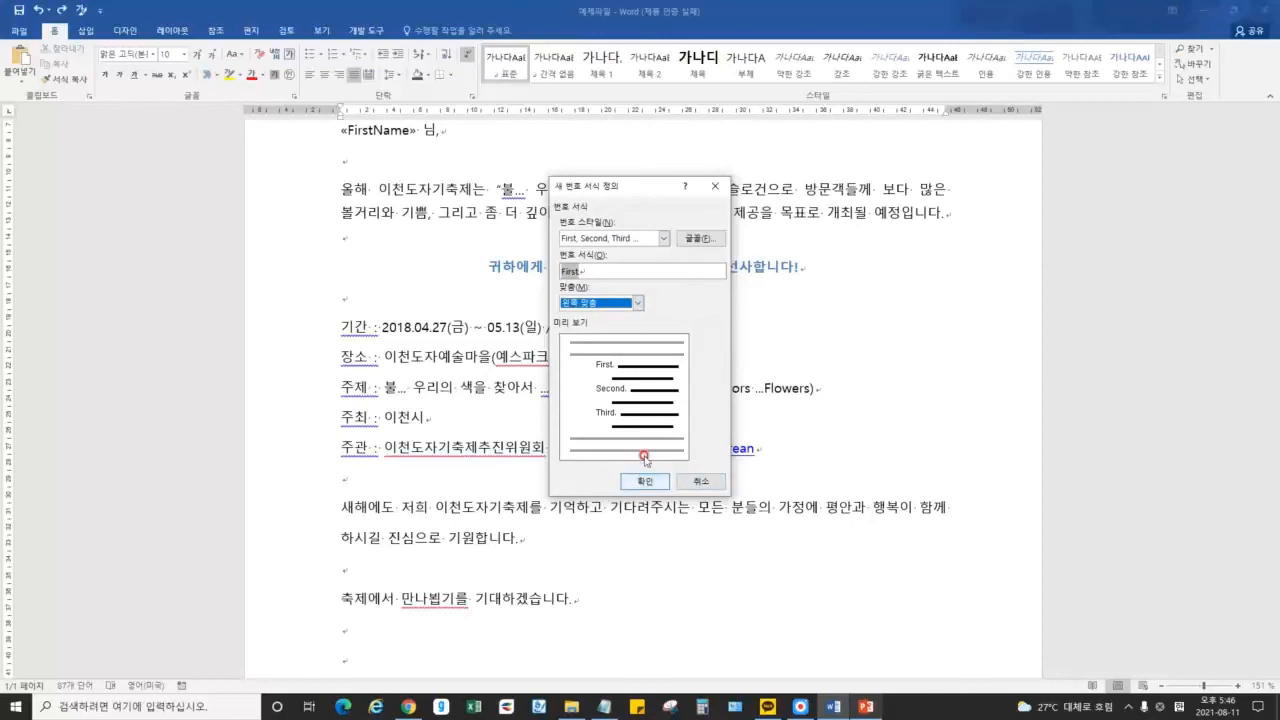
# Give the number a Korean font and apply the 'First.' format to the 기간 line
pyautogui.click(700, 238)
pyautogui.click(1112, 242)
pyautogui.click(990, 290)
pyautogui.click(1167, 531)
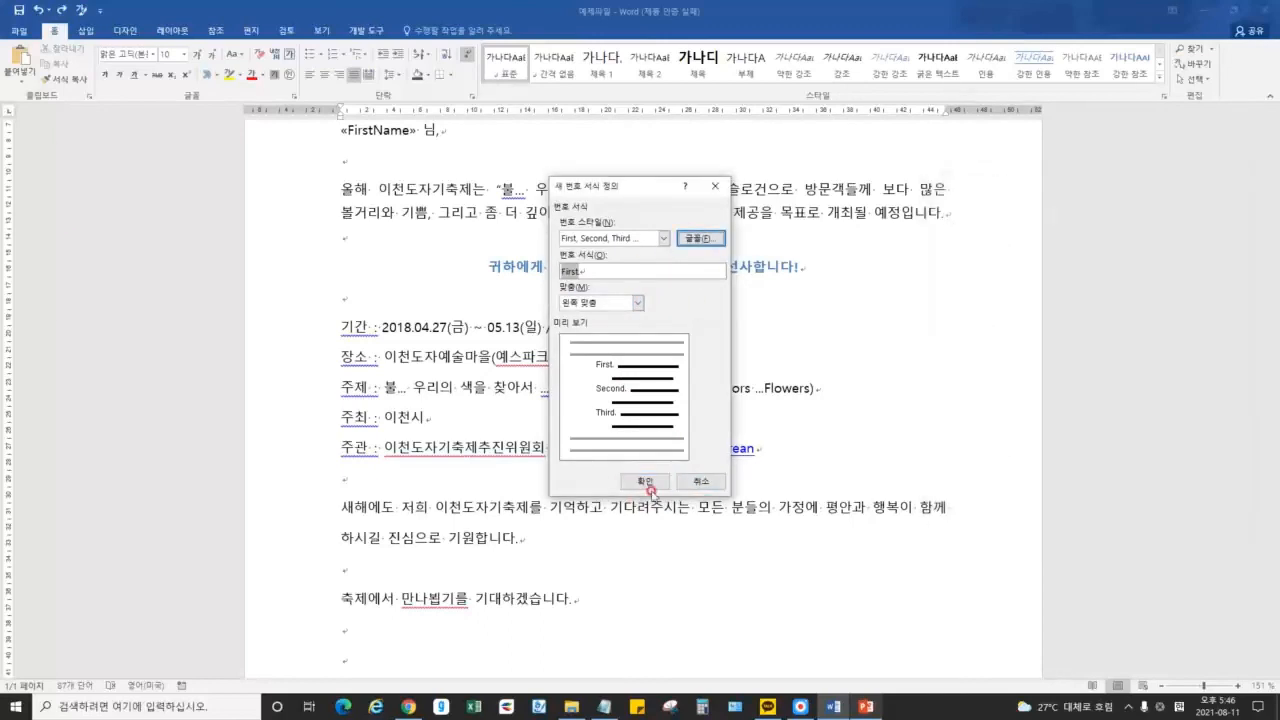
pyautogui.click(640, 484)
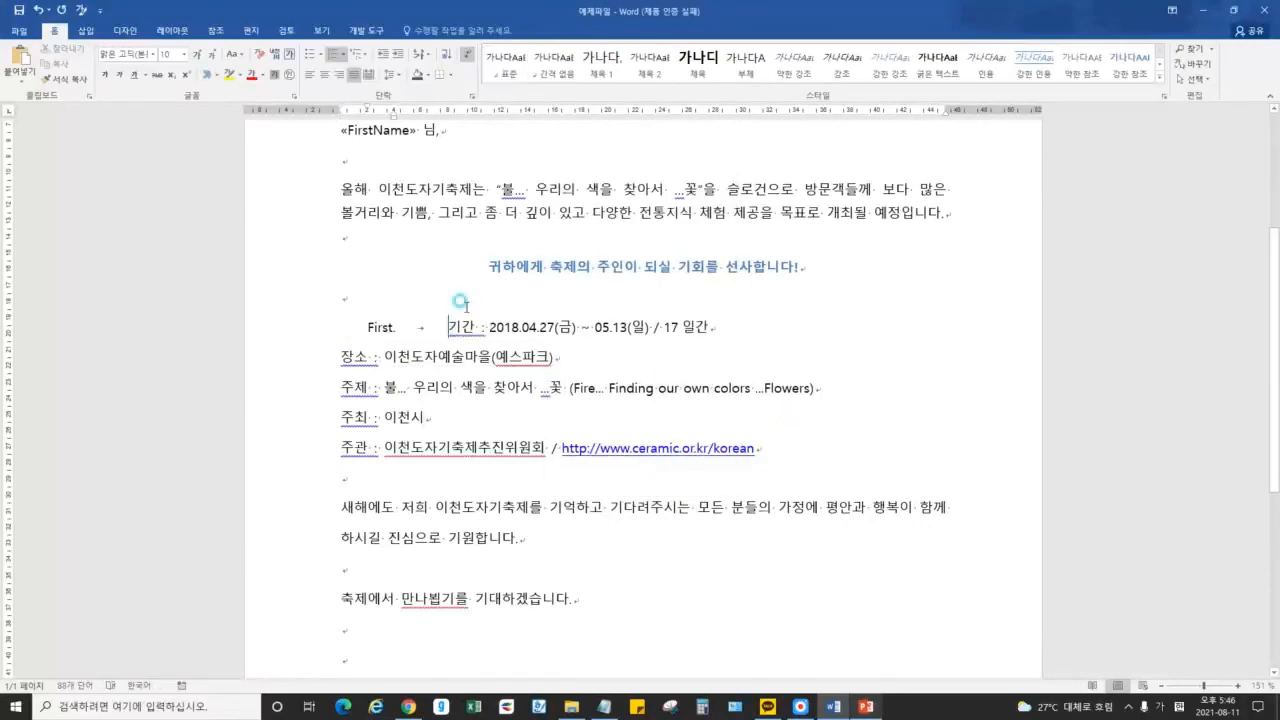
pyautogui.click(471, 96)
# Change the numbered 기간 line's left indent from 0.71 cm to 0
pyautogui.doubleClick(1023, 303)
pyautogui.write('0.71')
pyautogui.press('Return')
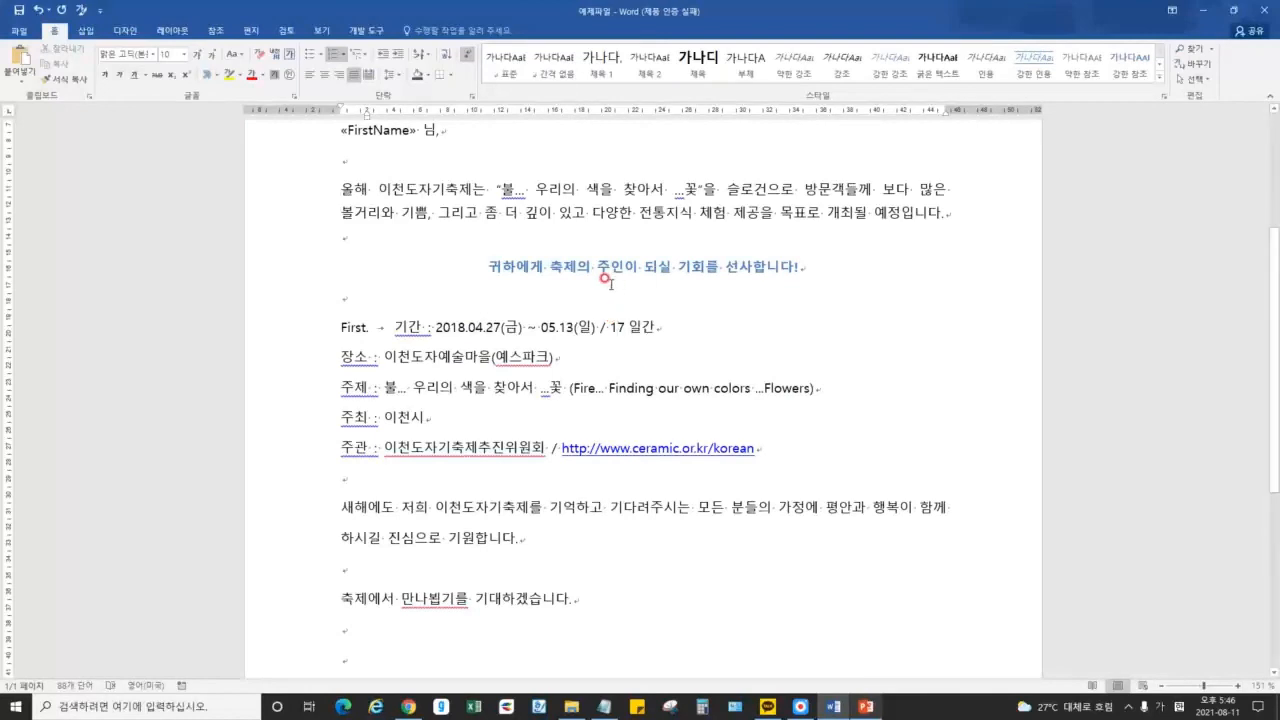
# Place the caret in the 기간 line and reopen the Paragraph settings, closing them unchanged
pyautogui.click(481, 322)
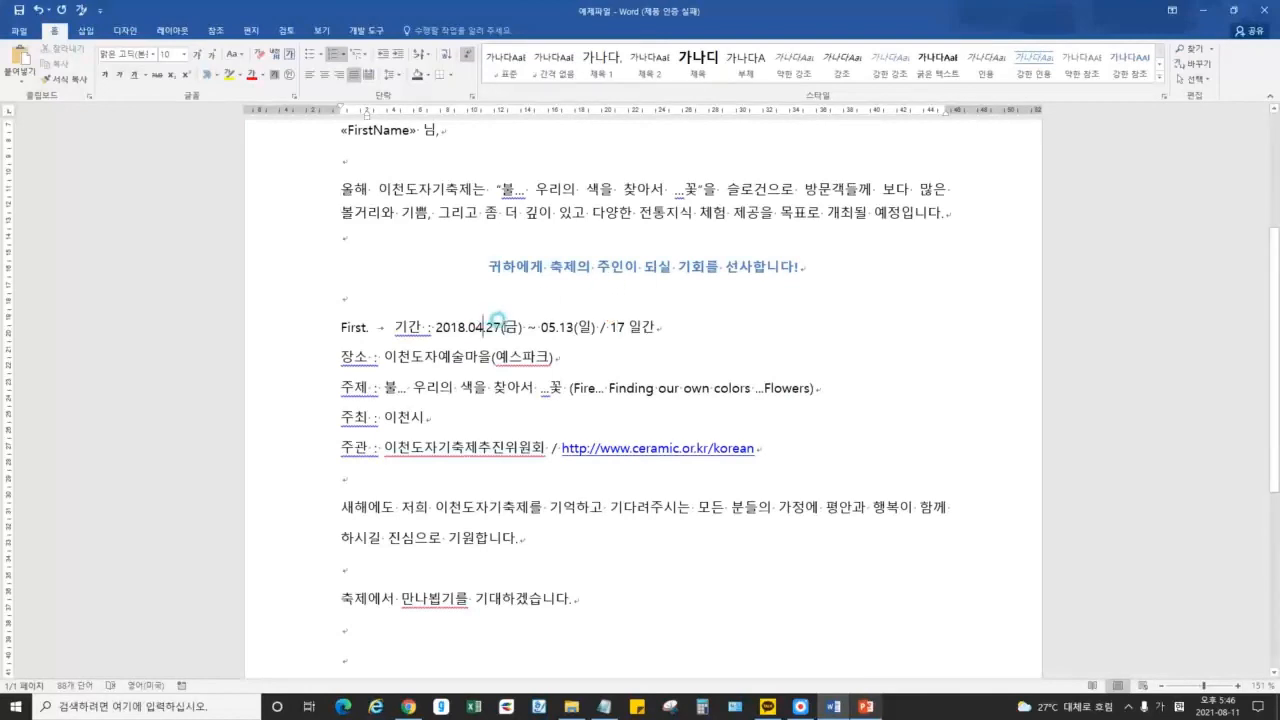
pyautogui.click(432, 330)
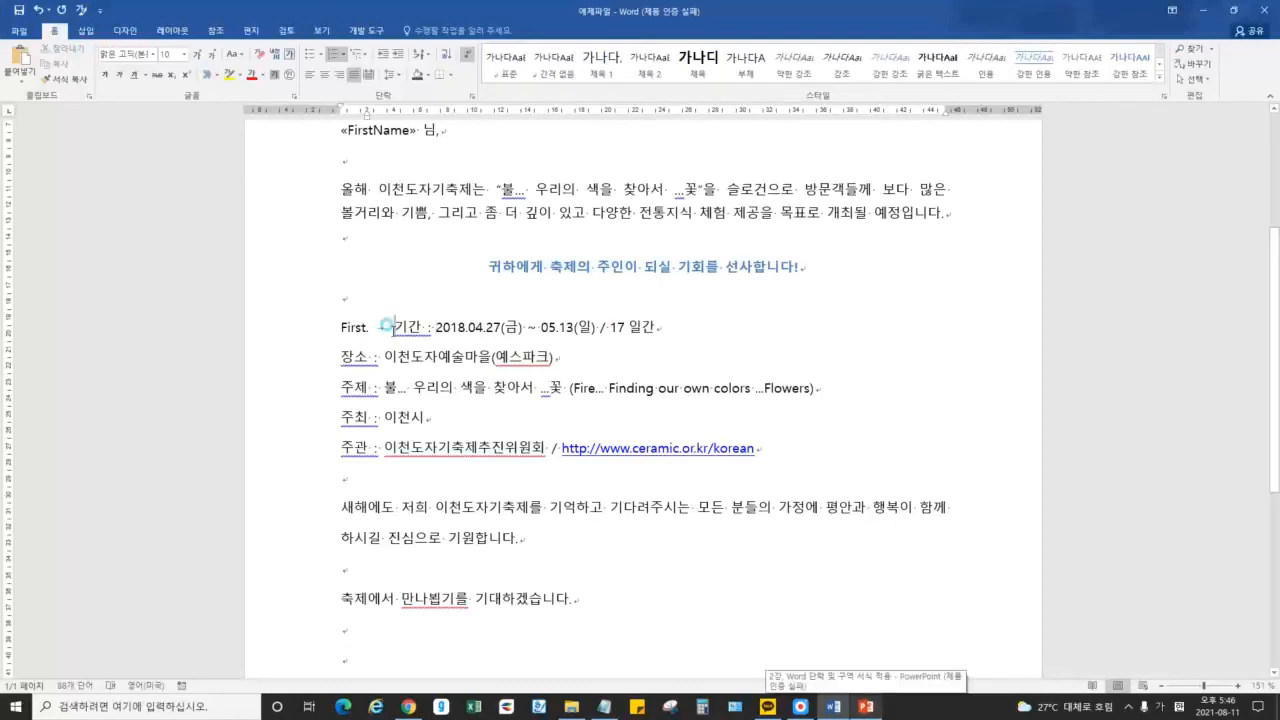
pyautogui.click(403, 327)
pyautogui.click(472, 97)
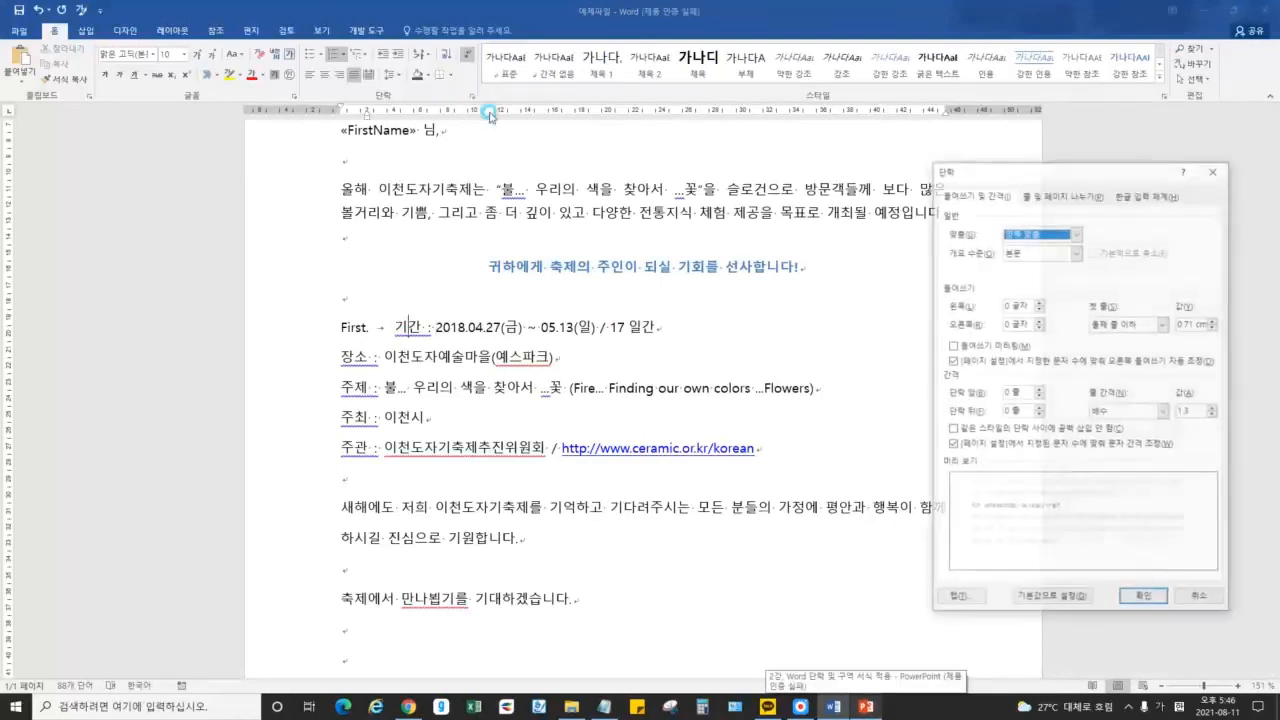
pyautogui.press('Escape')
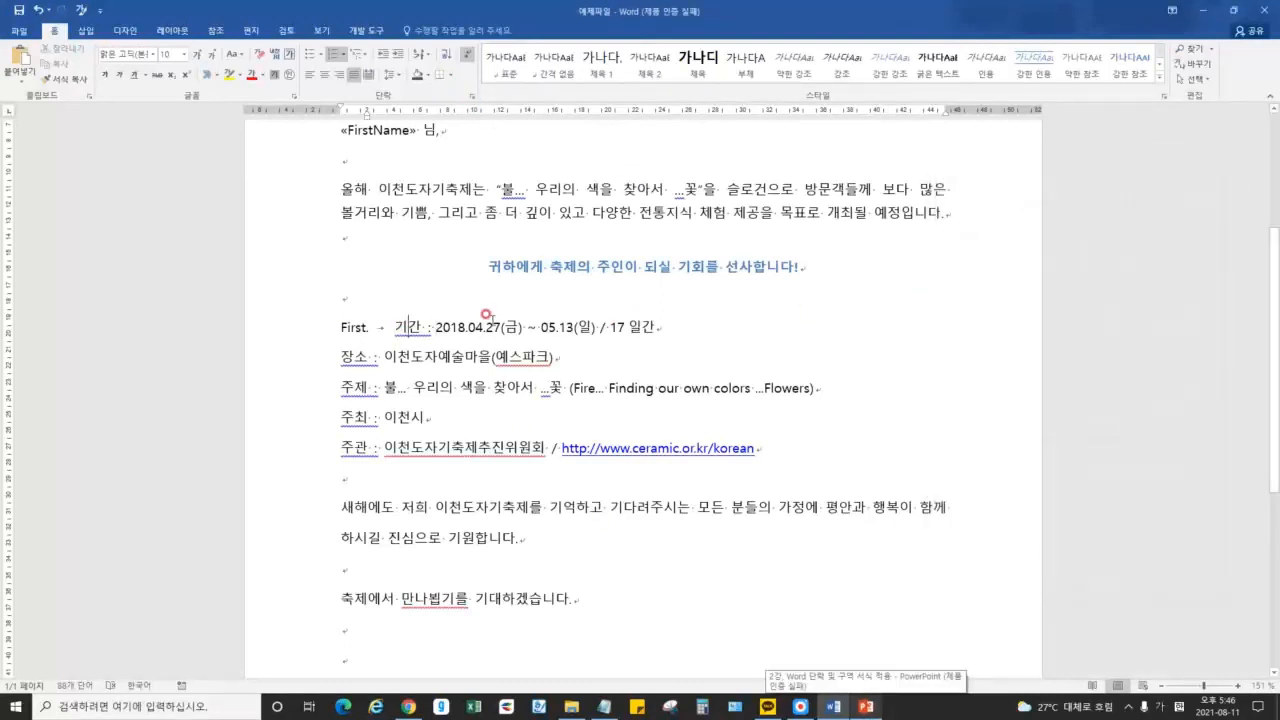
# Preview the numbering library and the Define New Bullet font settings, cancelling without changes
pyautogui.click(343, 53)
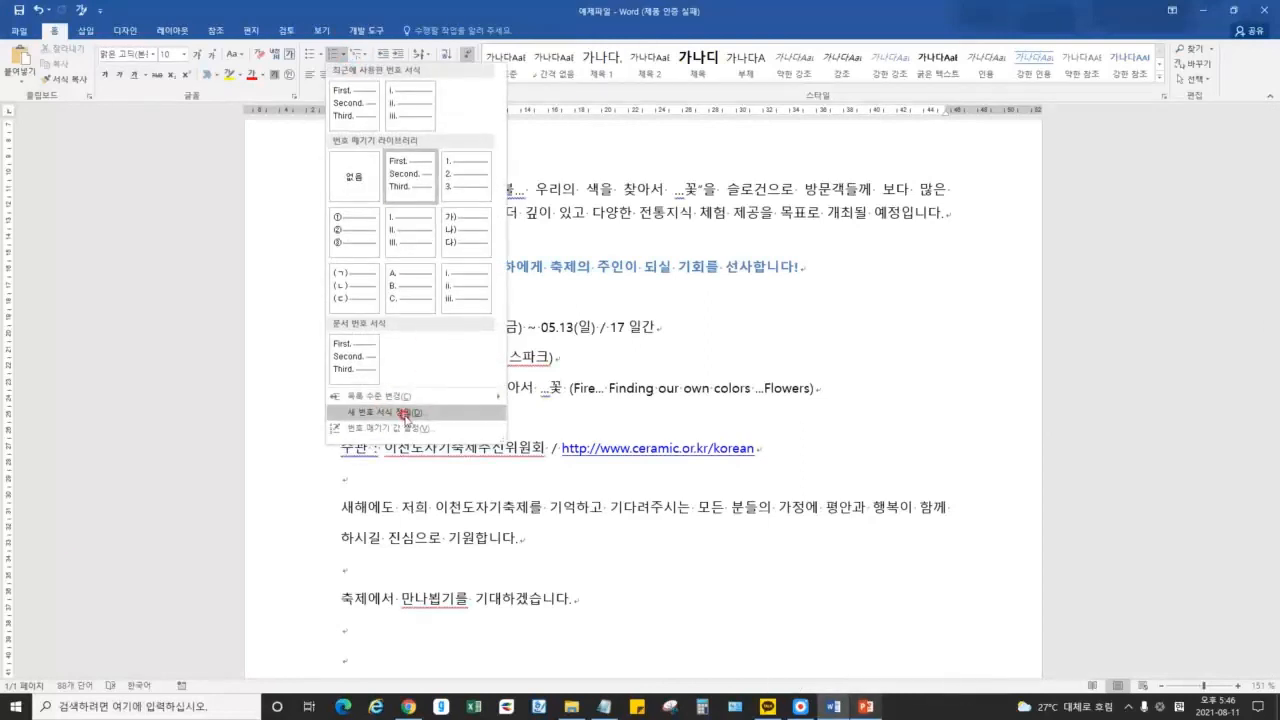
pyautogui.click(343, 53)
pyautogui.click(322, 53)
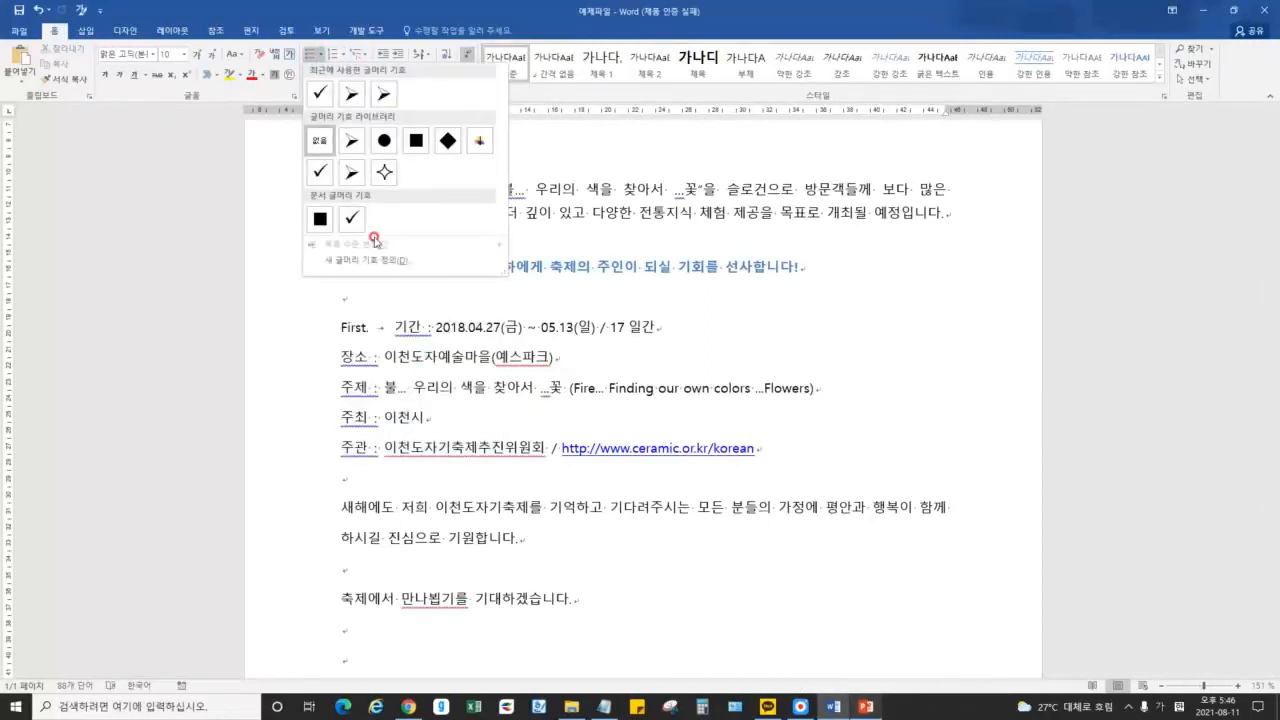
pyautogui.click(394, 262)
pyautogui.click(691, 249)
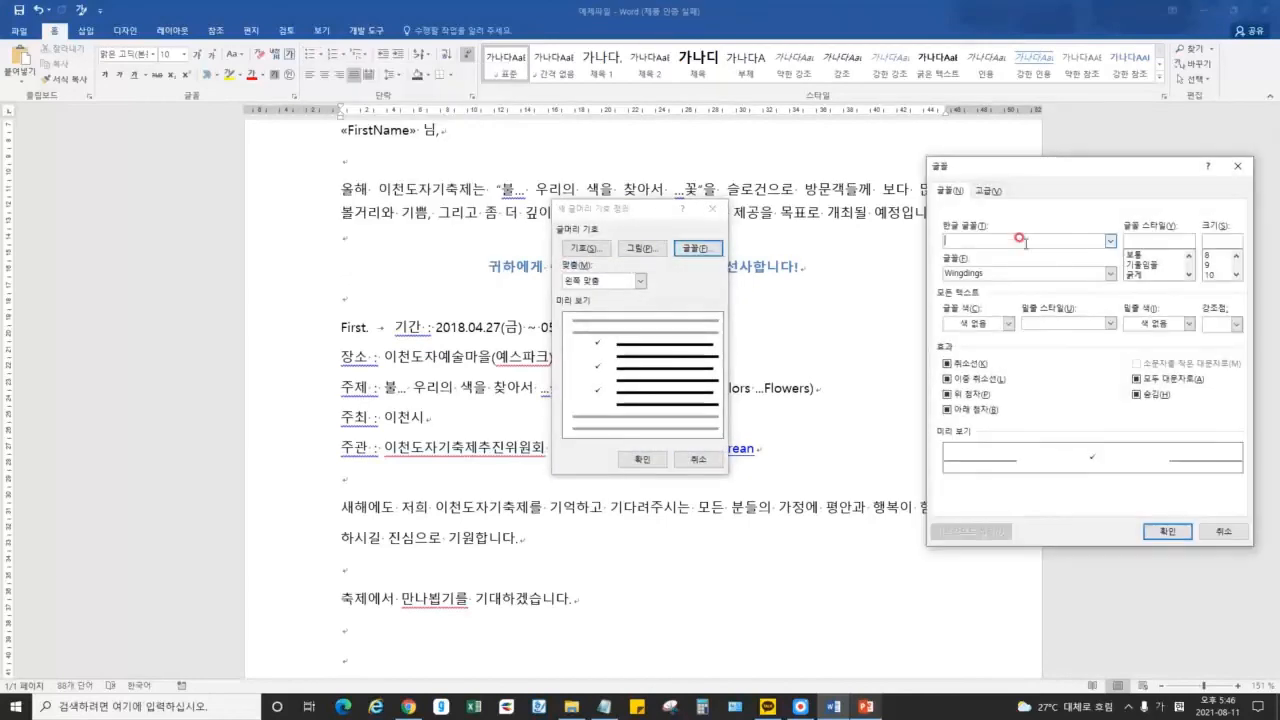
pyautogui.press('Escape')
pyautogui.press('Escape')
# With the caret in the 기간 line, preview bullet styles, then show the numbering formats library
pyautogui.click(469, 327)
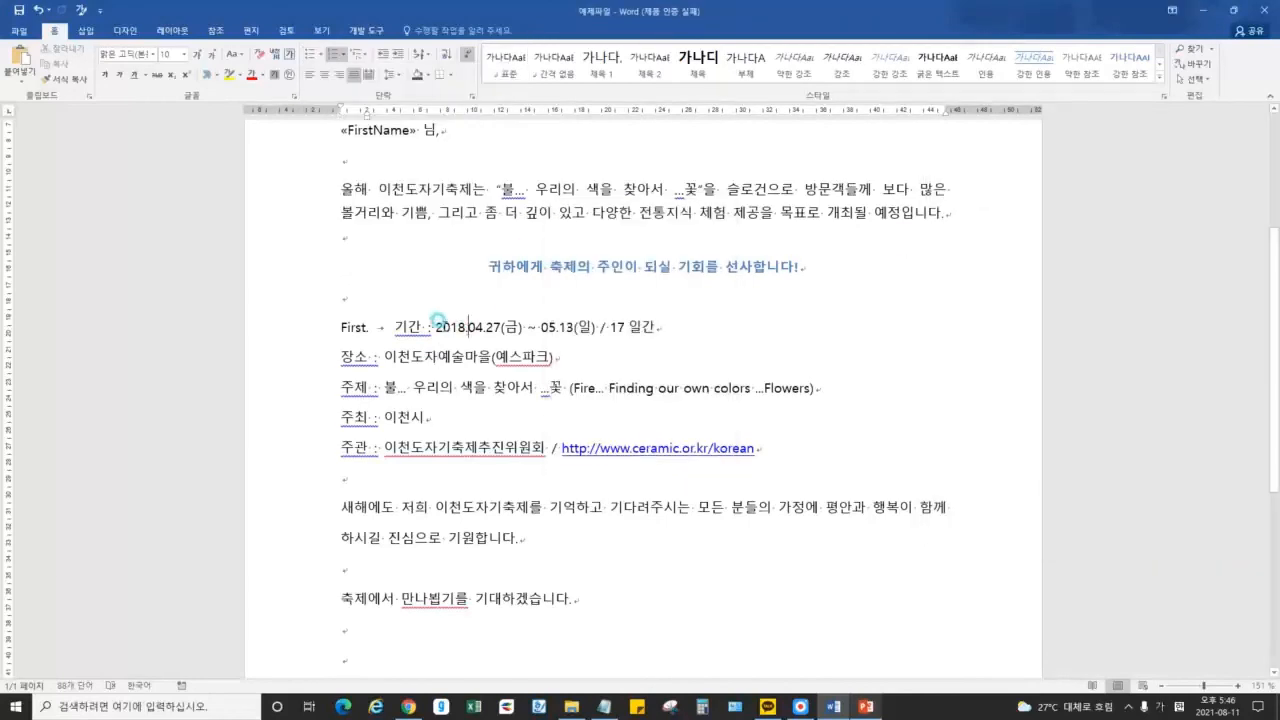
pyautogui.click(321, 54)
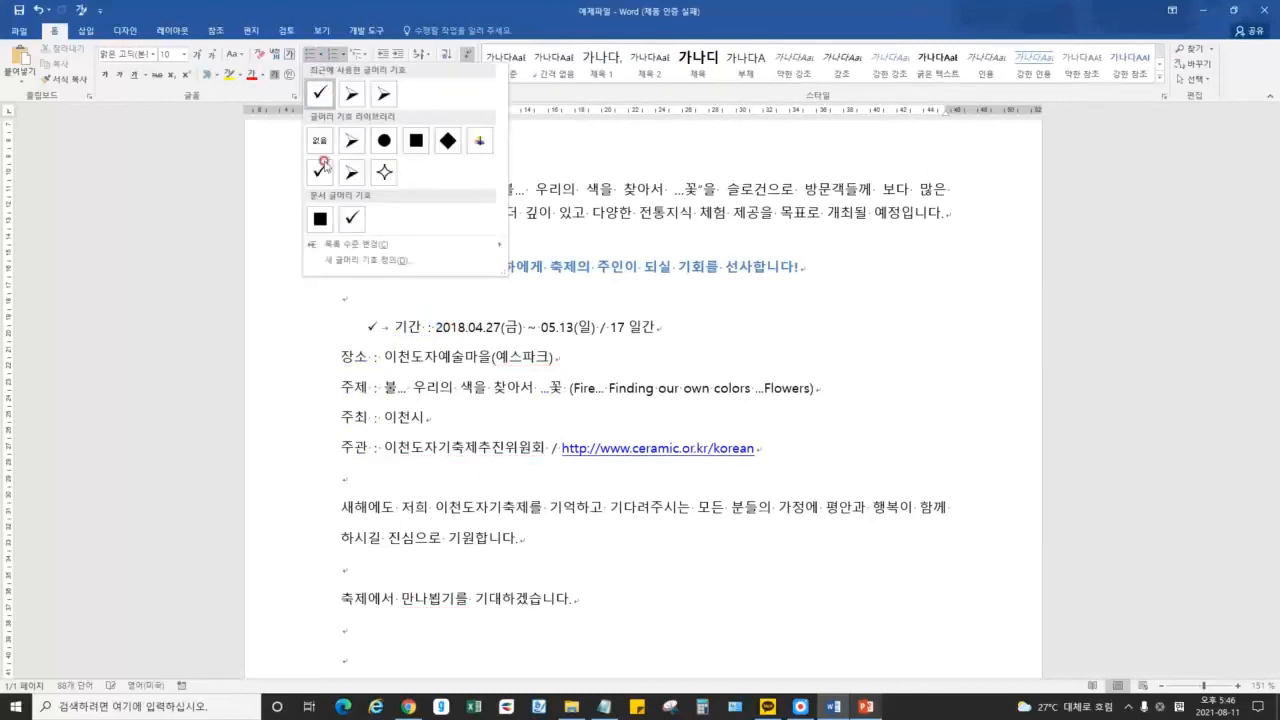
pyautogui.click(347, 58)
pyautogui.click(342, 57)
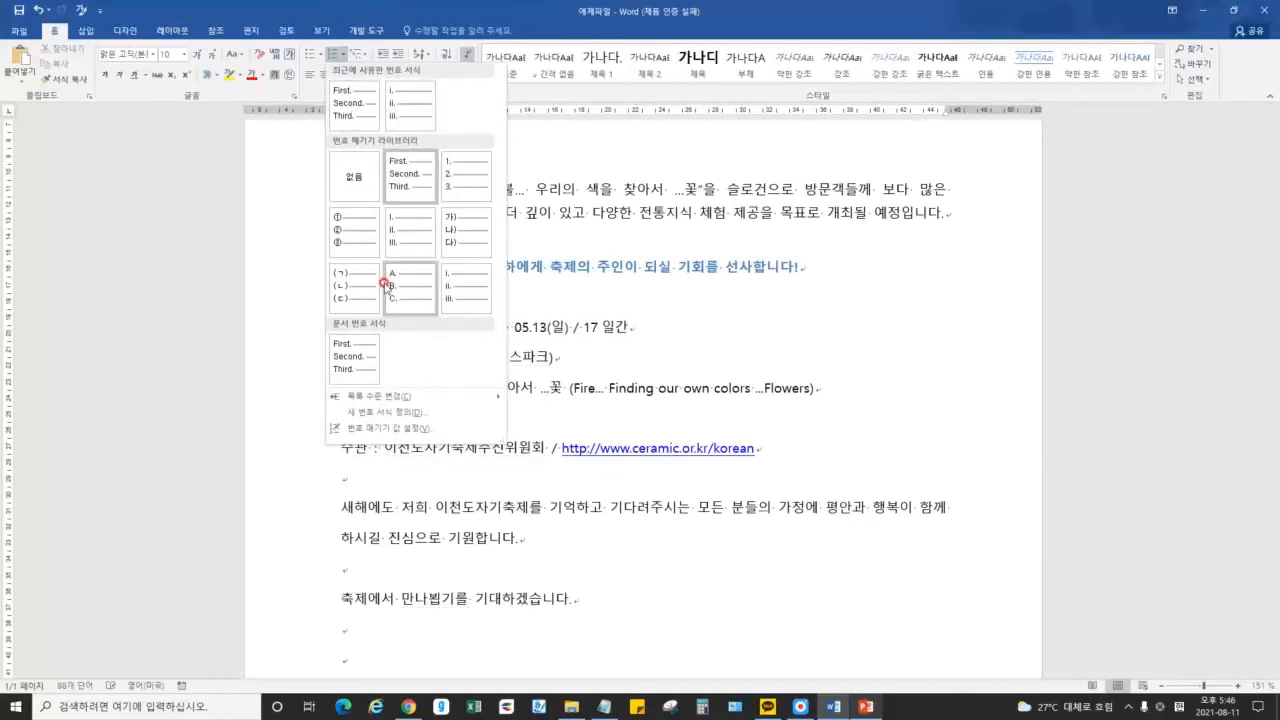
# Define a new number format in A, B, C style, trying HY바다L and Adobe 명조 Std M as the font
pyautogui.click(380, 411)
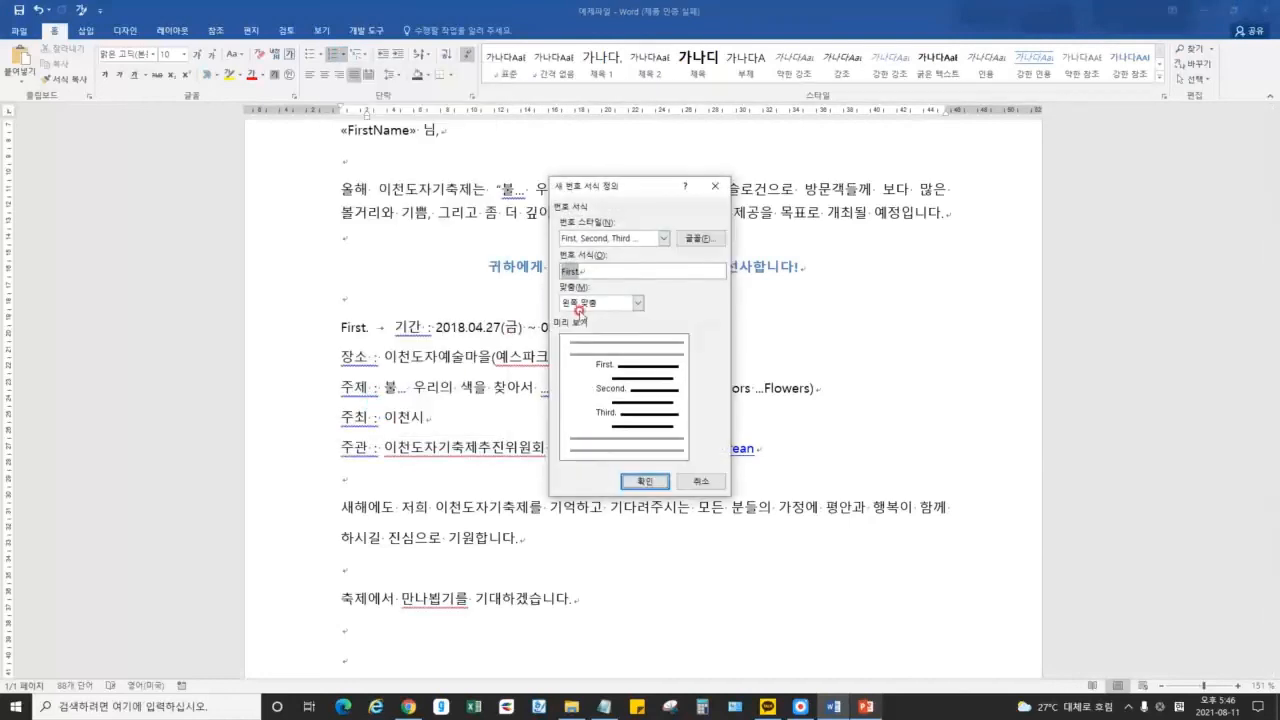
pyautogui.click(649, 243)
pyautogui.click(588, 266)
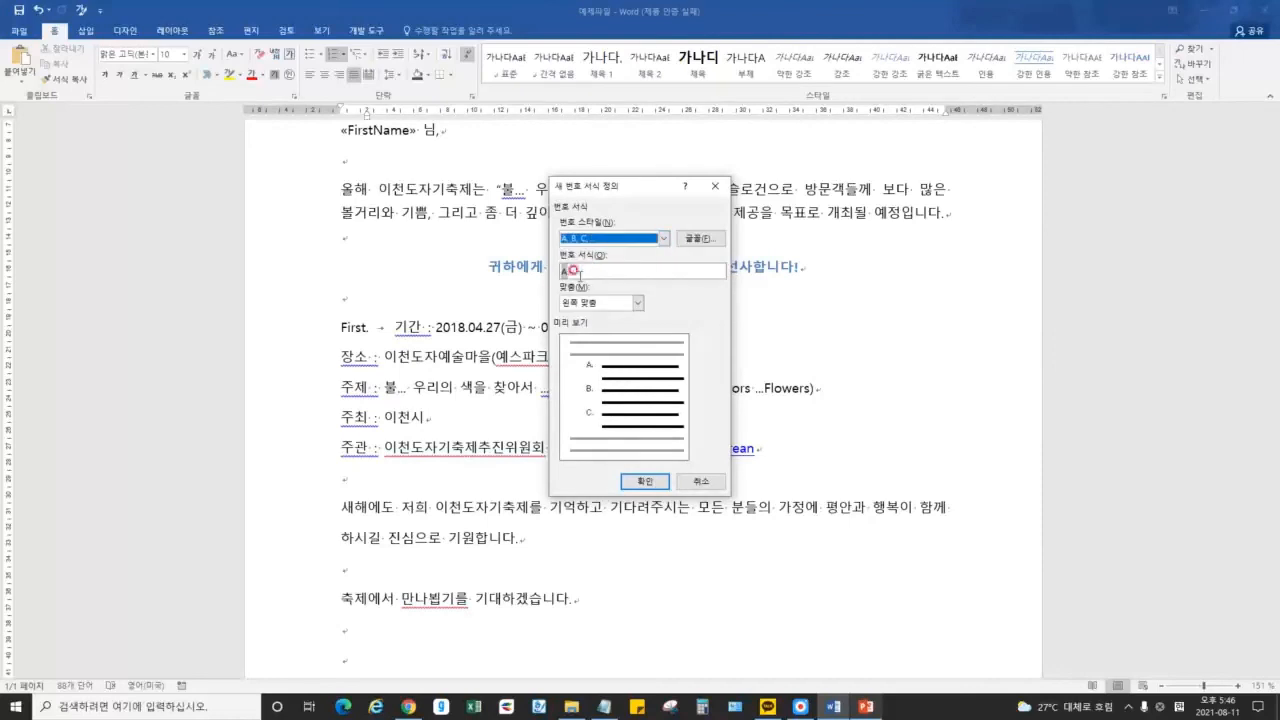
pyautogui.click(700, 238)
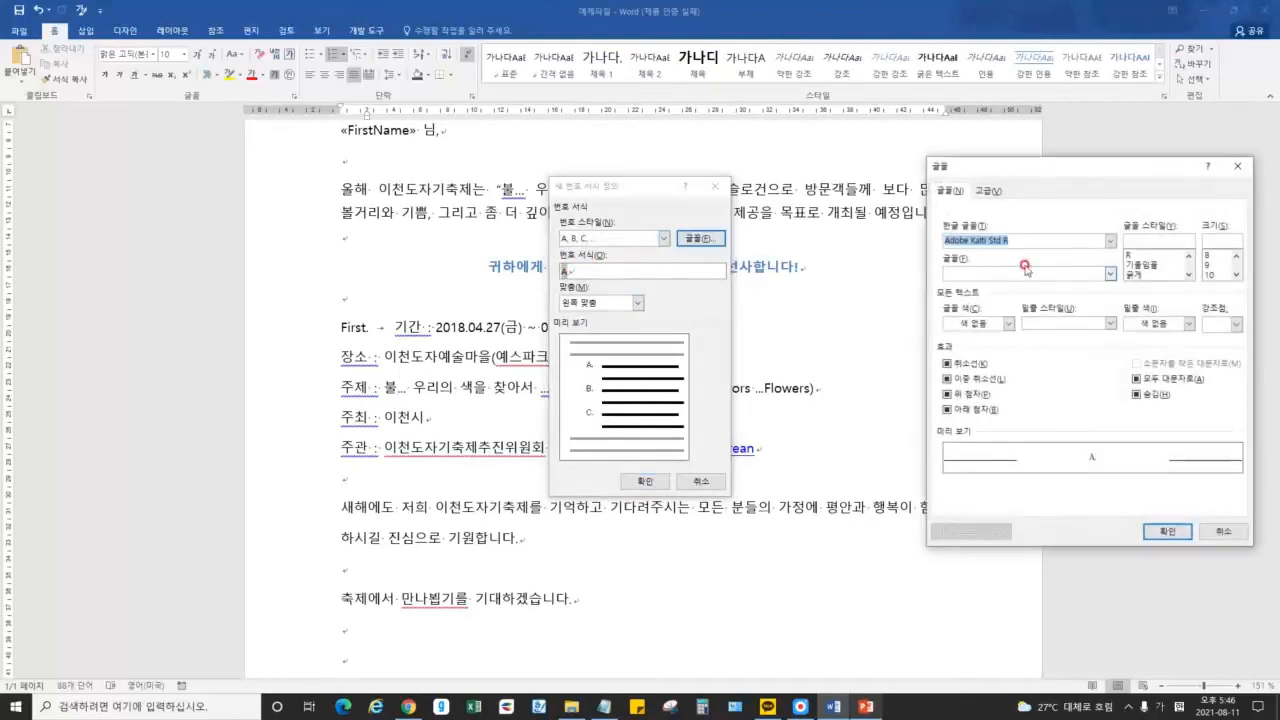
pyautogui.click(1110, 241)
pyautogui.scroll(-5, 1006, 287)
pyautogui.click(968, 282)
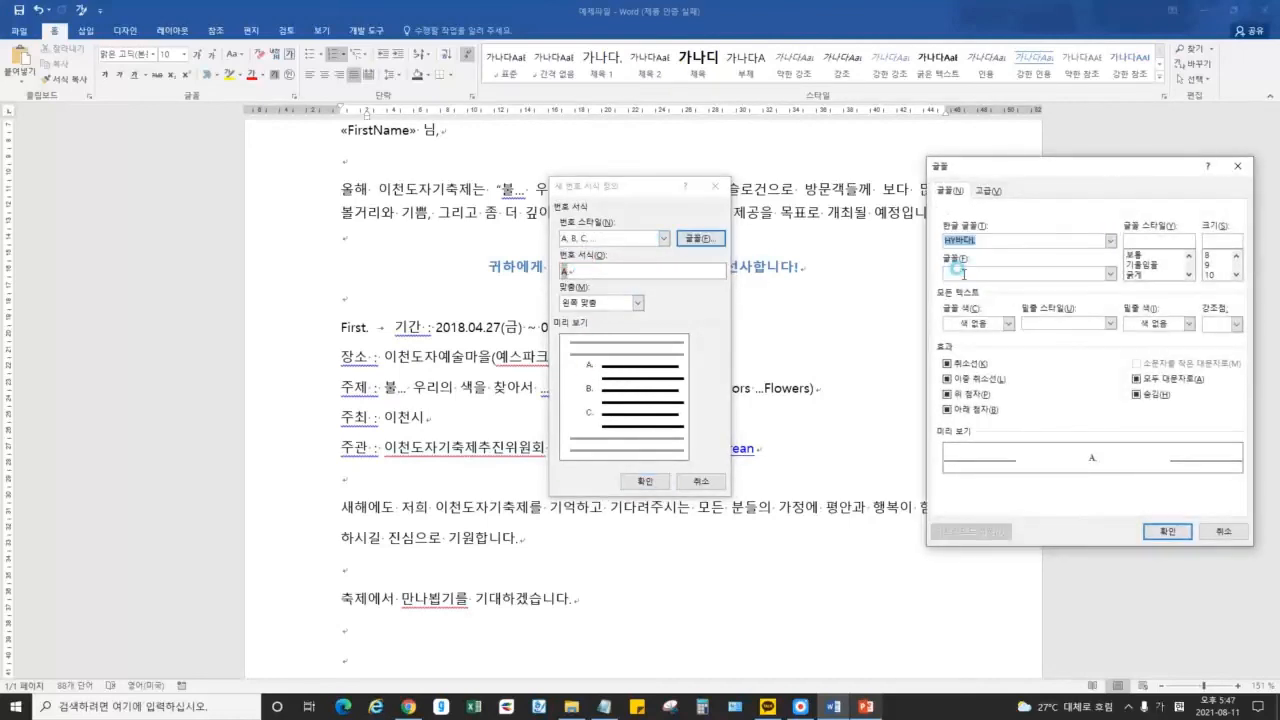
pyautogui.click(1110, 241)
pyautogui.scroll(5, 1000, 275)
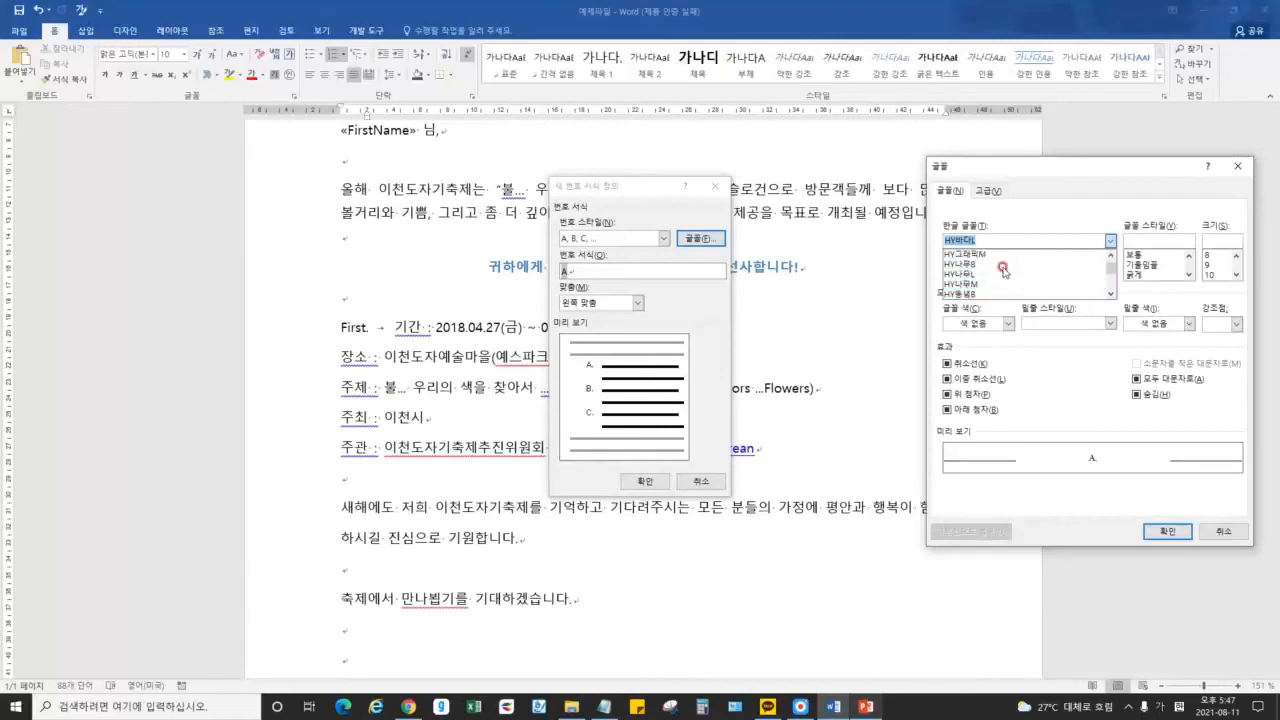
pyautogui.click(990, 294)
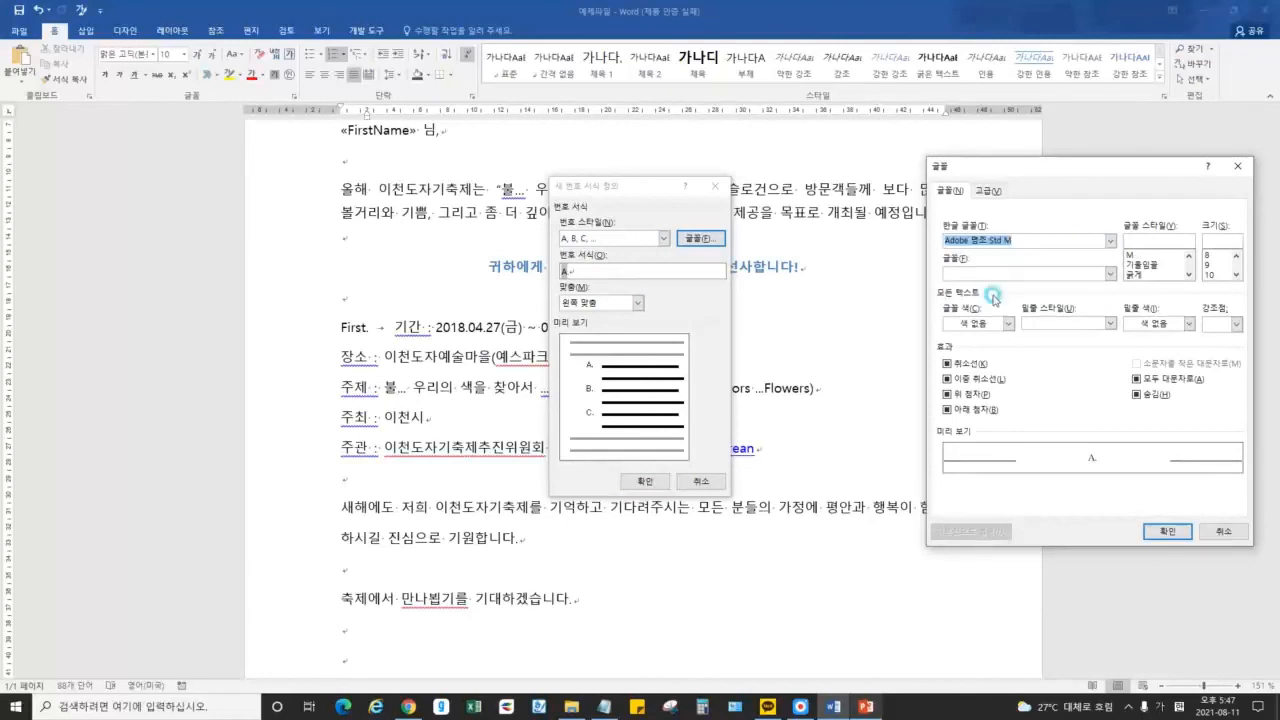
# Try HY센스L and HY헤드라인M, settle on Kozuka Gothic Pro R, and apply the A., B., C. format
pyautogui.click(1110, 241)
pyautogui.scroll(-5, 985, 280)
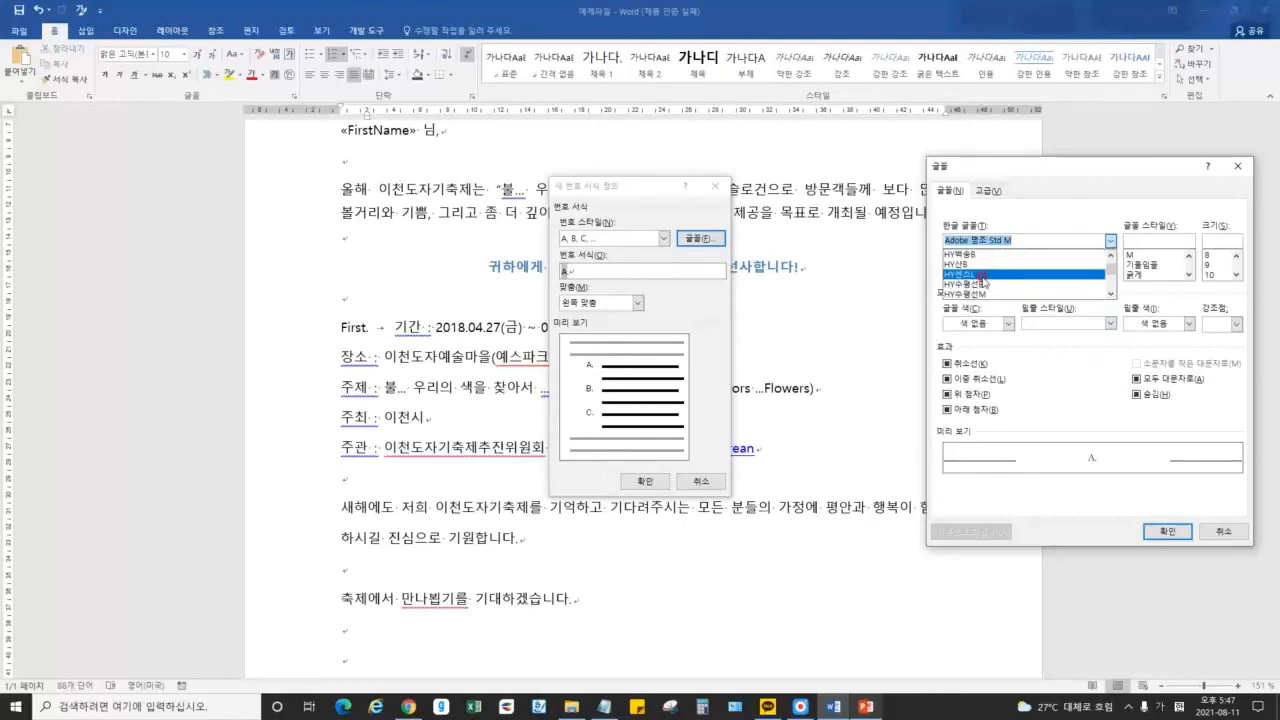
pyautogui.click(985, 274)
pyautogui.click(1110, 241)
pyautogui.scroll(-3, 997, 276)
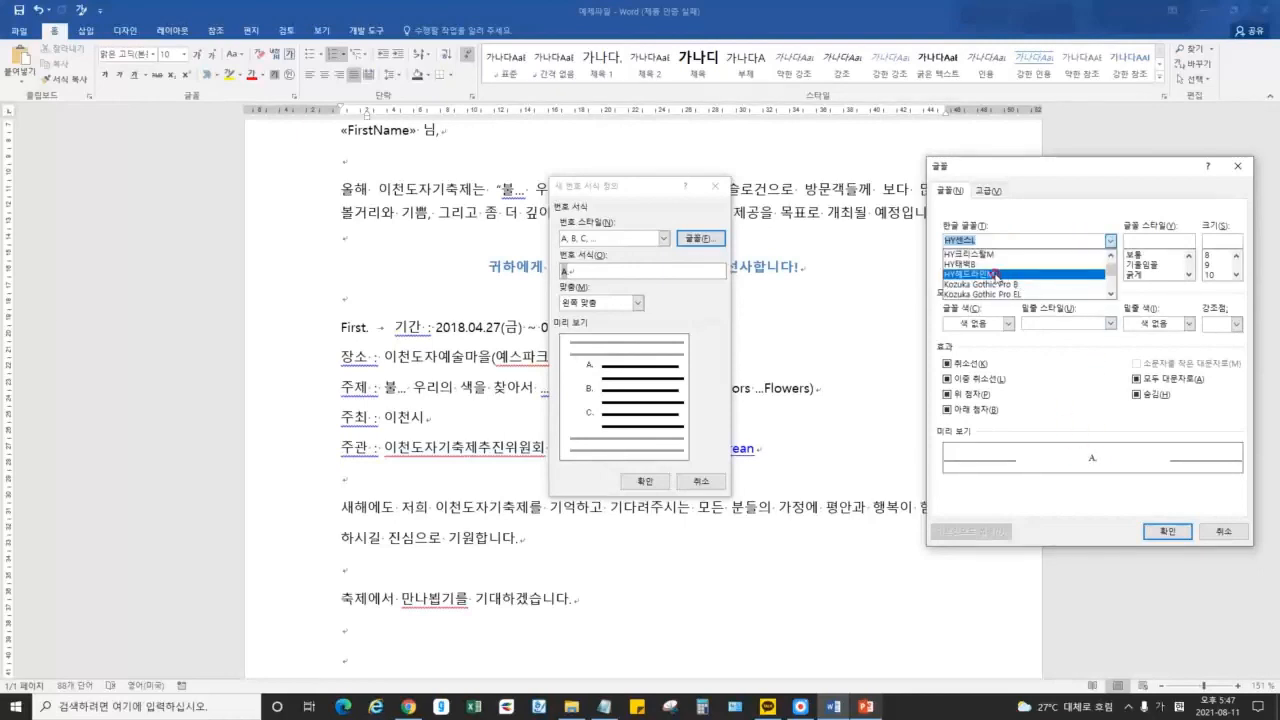
pyautogui.click(997, 274)
pyautogui.click(1110, 241)
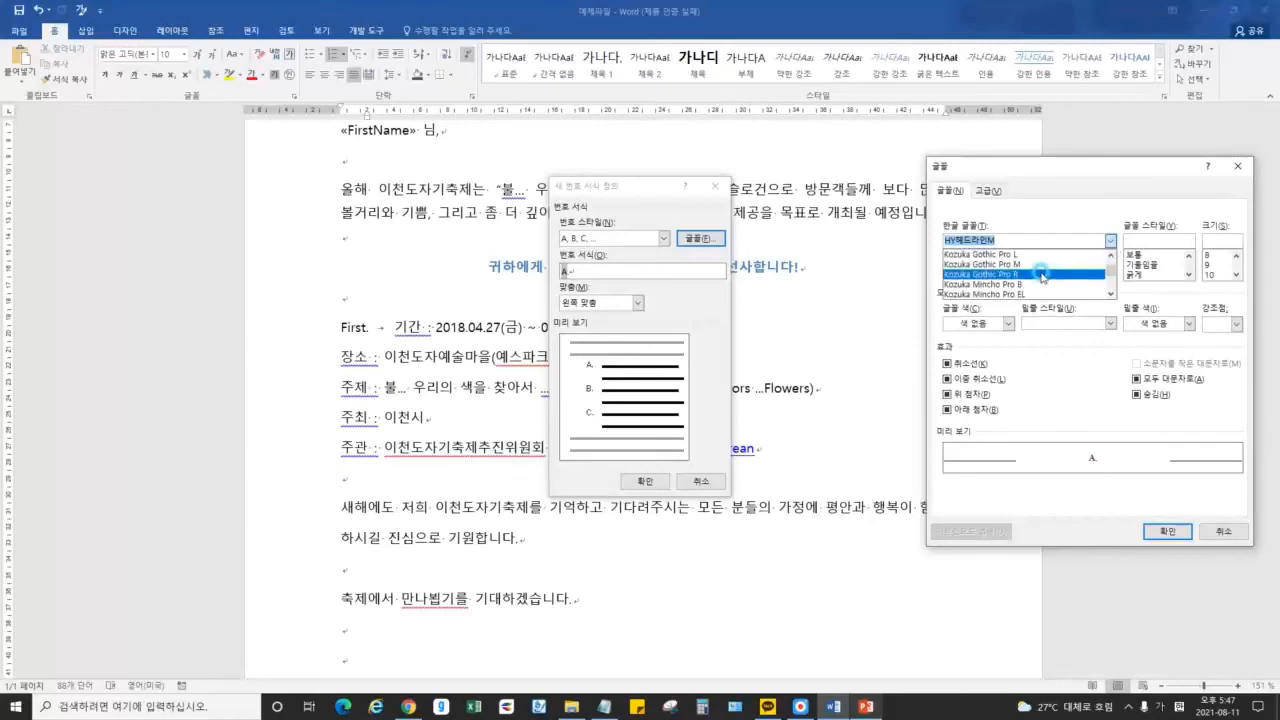
pyautogui.click(991, 280)
pyautogui.click(1170, 531)
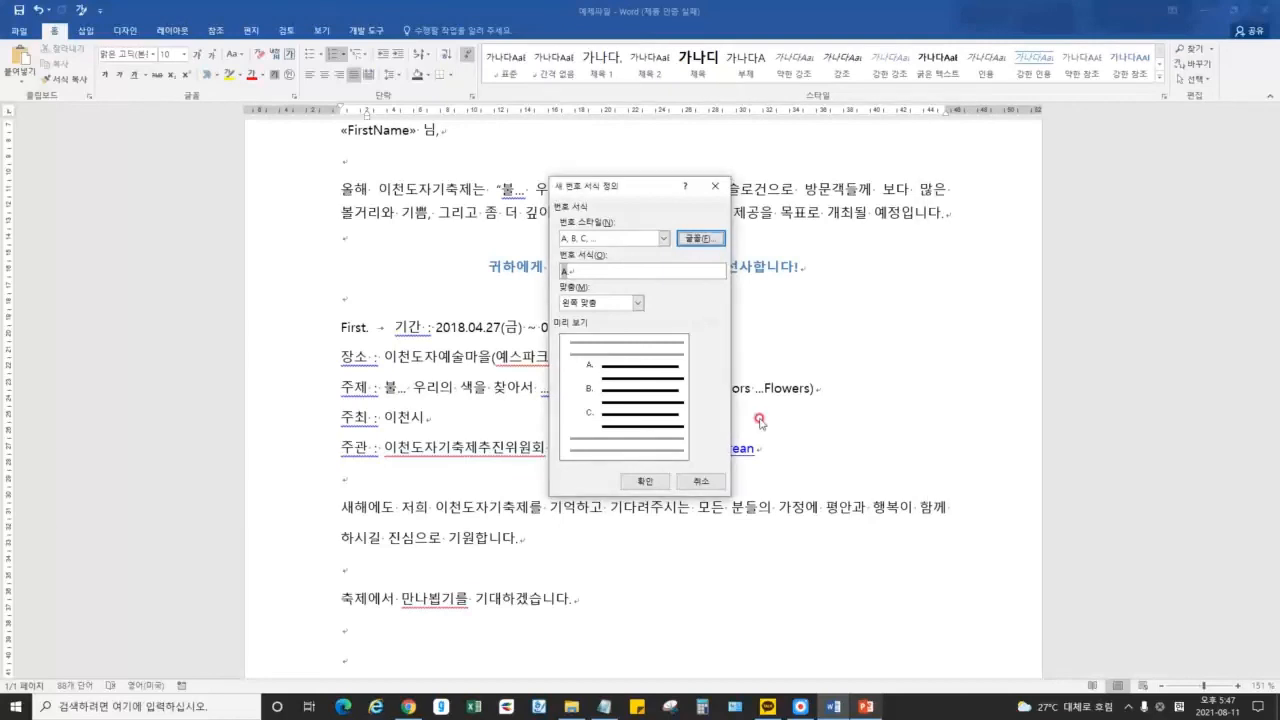
pyautogui.click(645, 481)
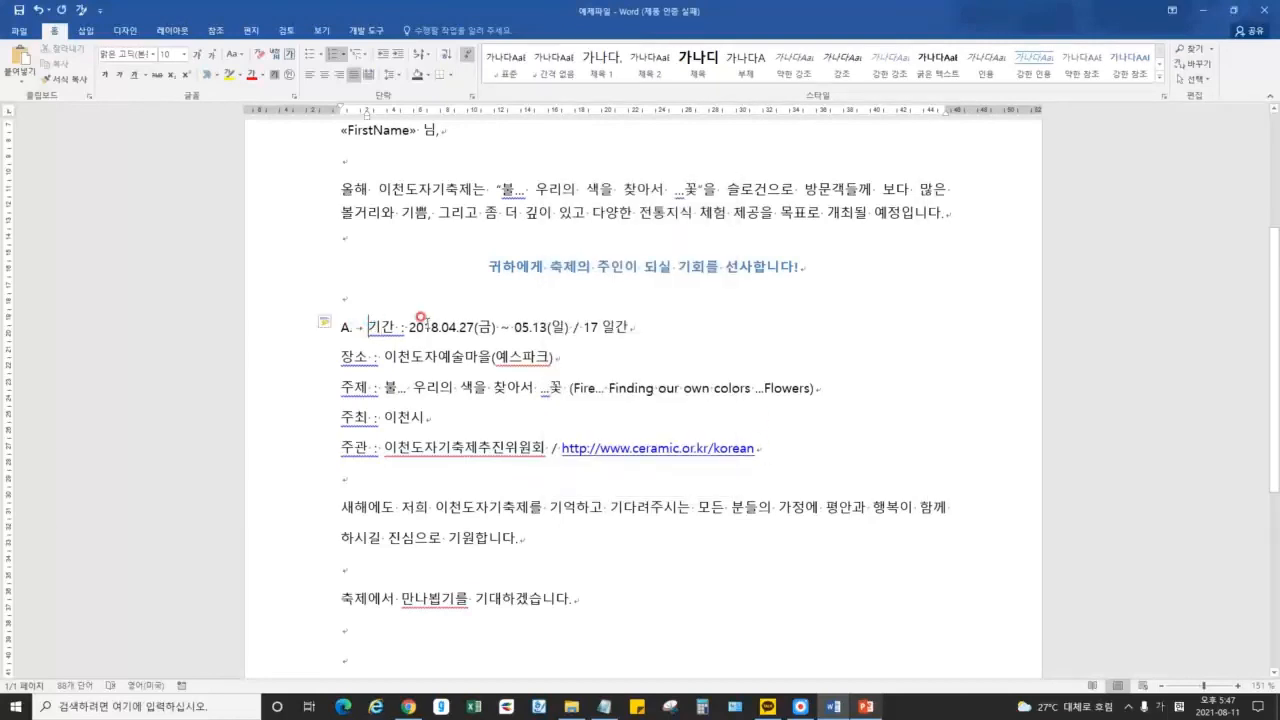
# Check the 기간 and 장소 lines, then review the page setup mention on the lecture slide
pyautogui.click(438, 327)
pyautogui.click(556, 355)
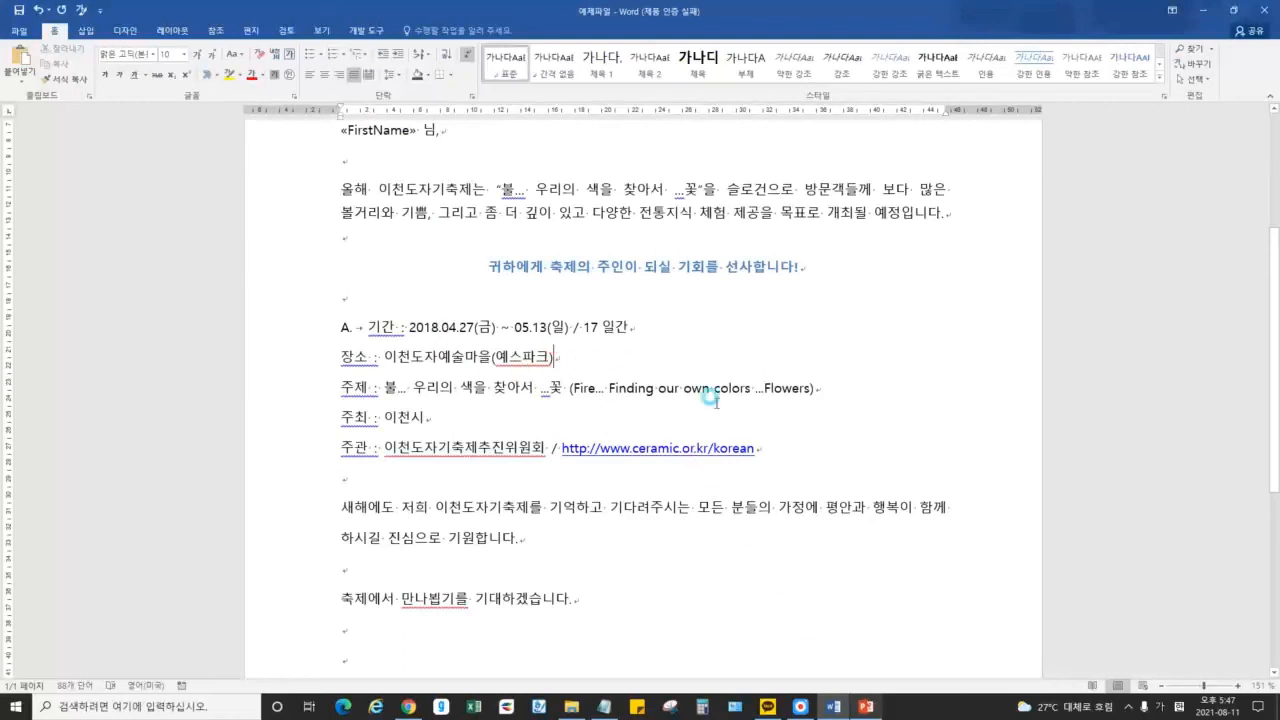
pyautogui.click(866, 707)
pyautogui.click(808, 270)
pyautogui.moveTo(808, 265); pyautogui.dragTo(950, 268)
pyautogui.click(882, 277)
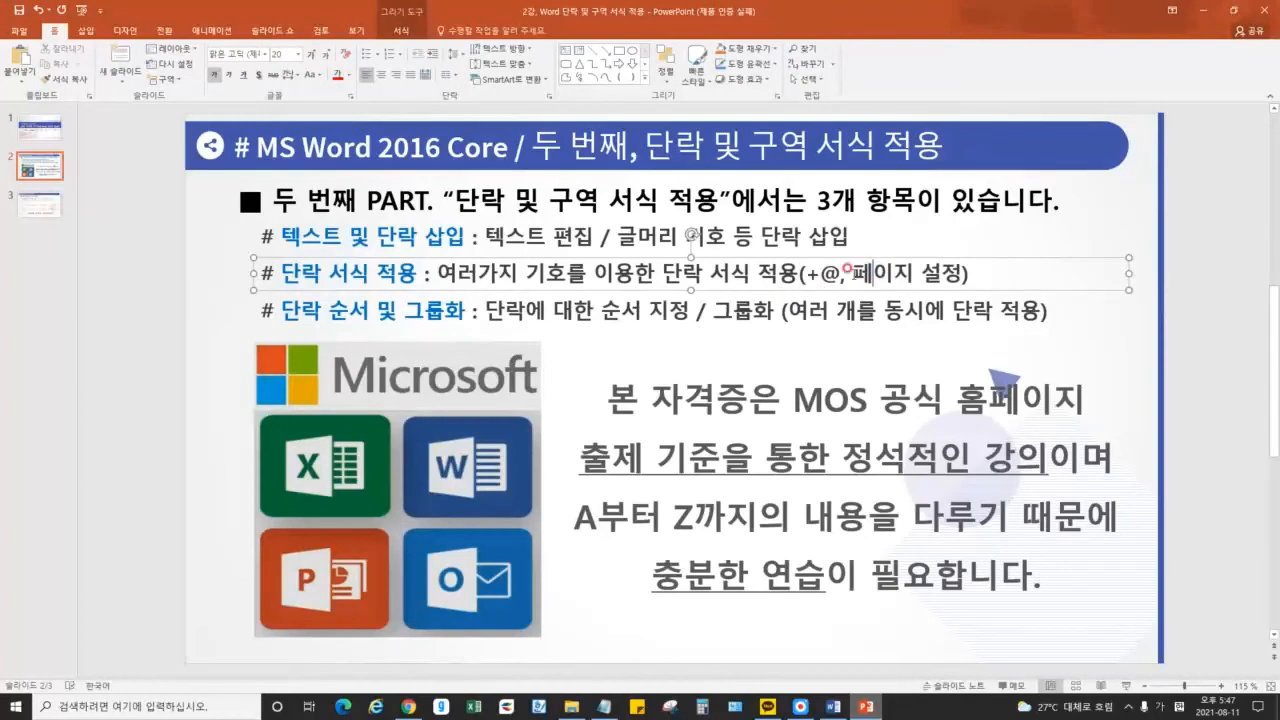
pyautogui.click(1204, 11)
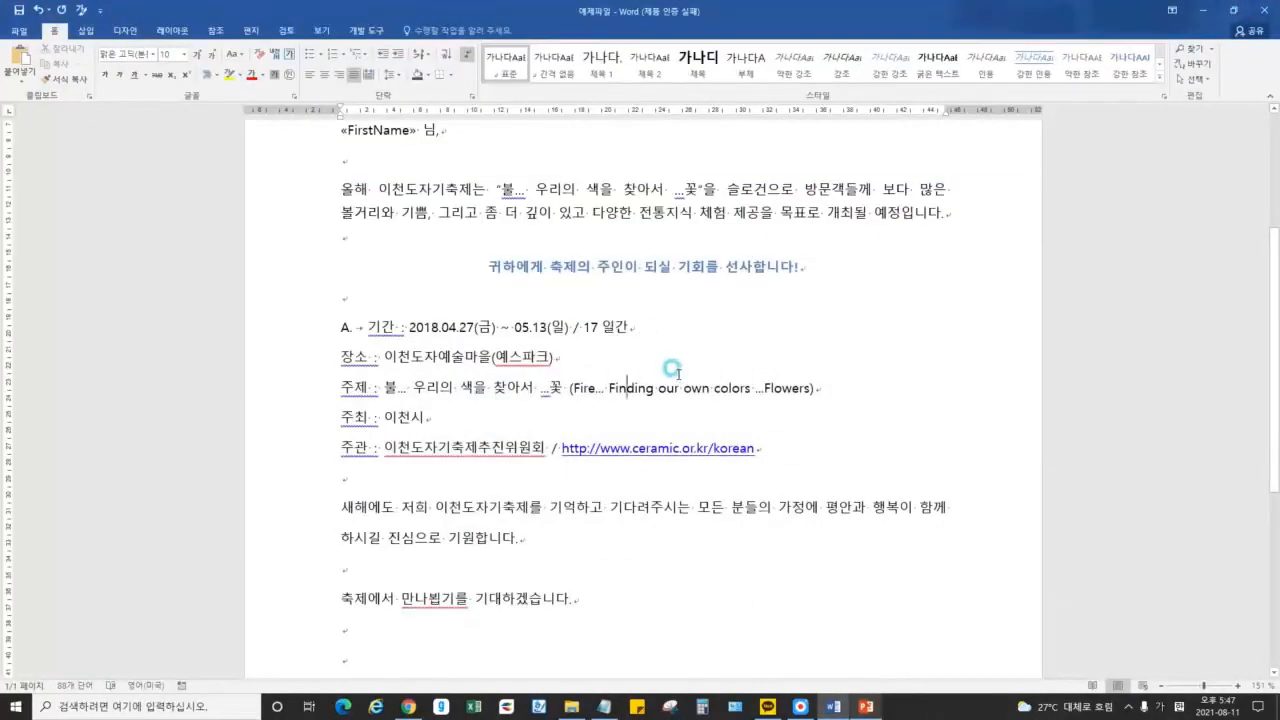
# Show the Layout tab and circle its margin, orientation and size options with red annotation
pyautogui.scroll(5, 540, 325)
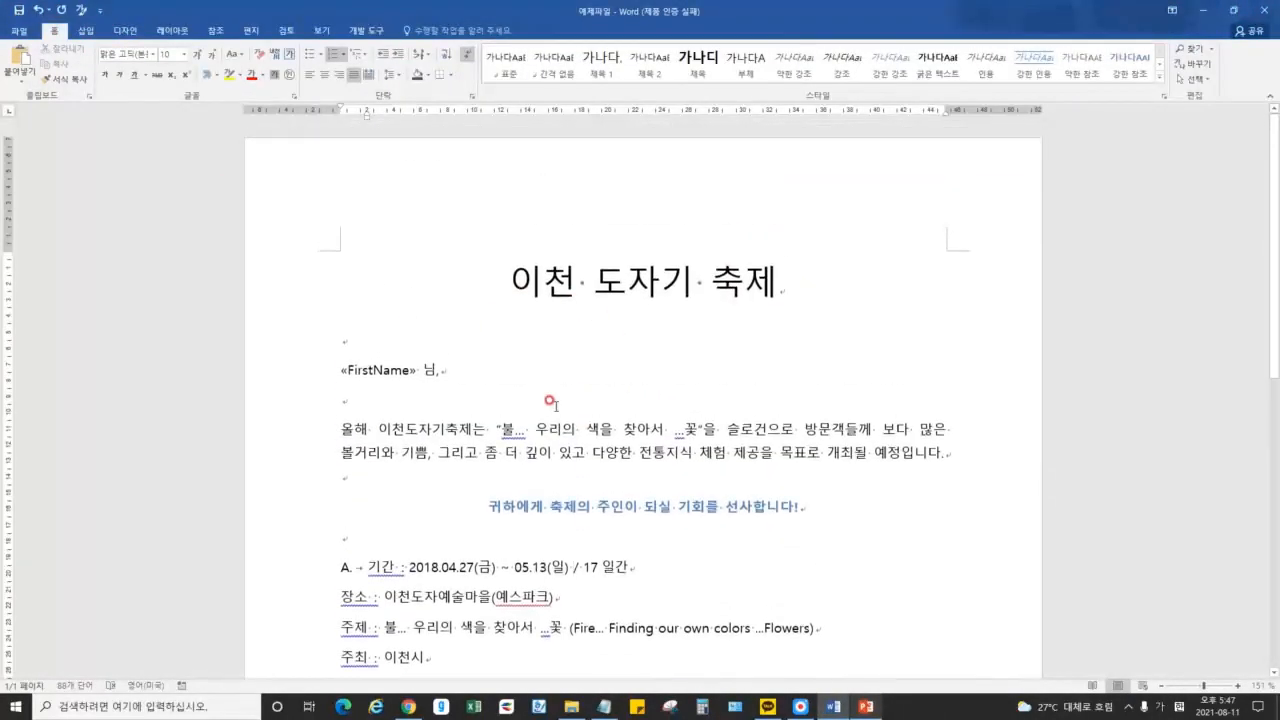
pyautogui.scroll(-9, 563, 388)
pyautogui.scroll(8, 417, 349)
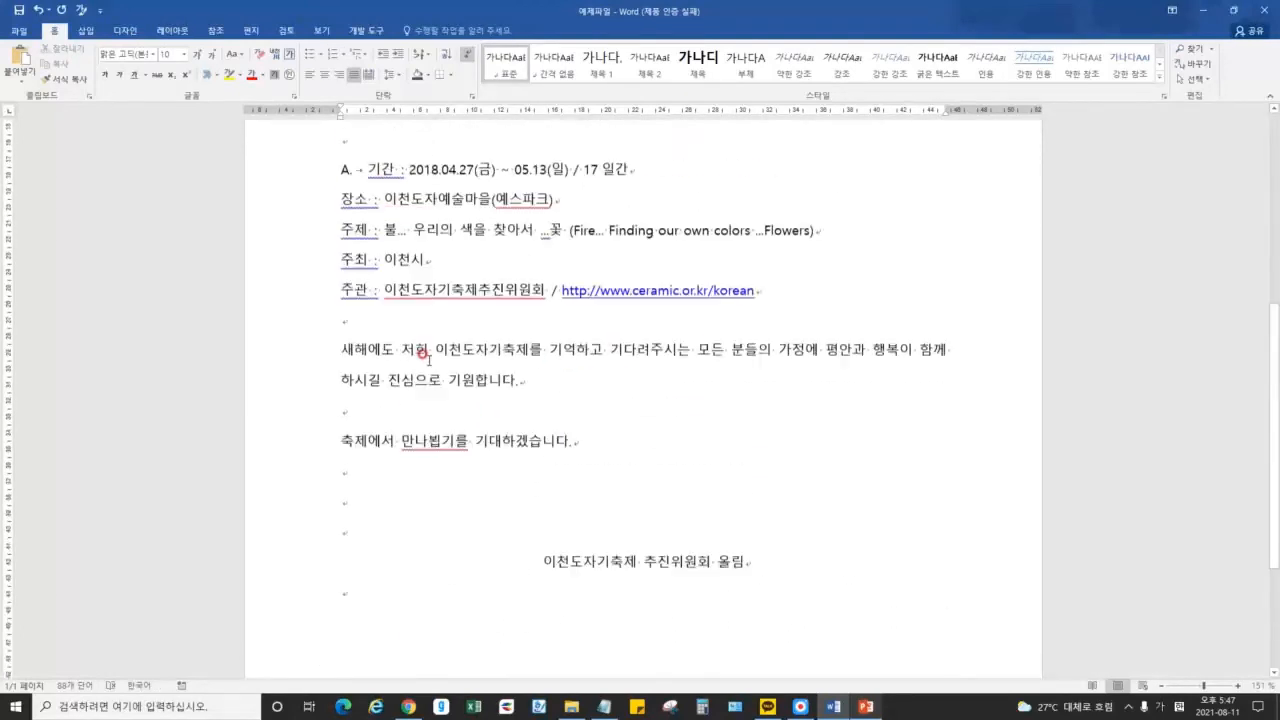
pyautogui.click(172, 30)
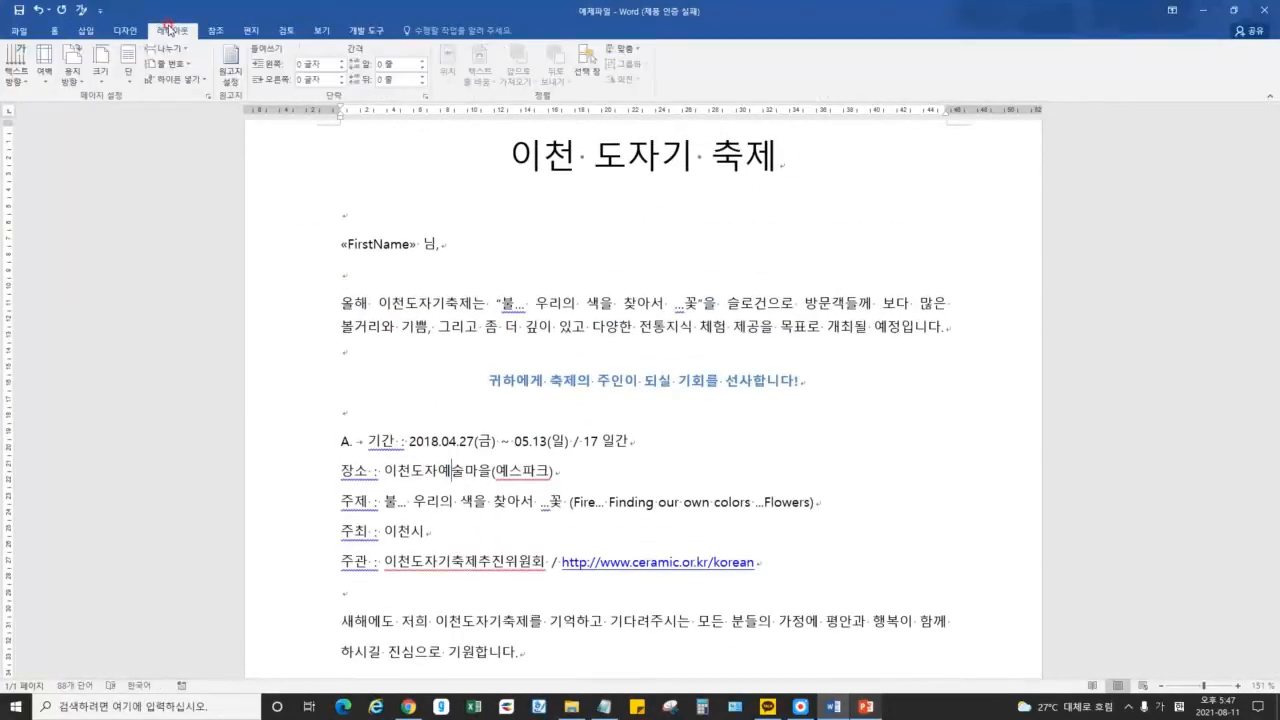
pyautogui.click(800, 706)
pyautogui.click(741, 60)
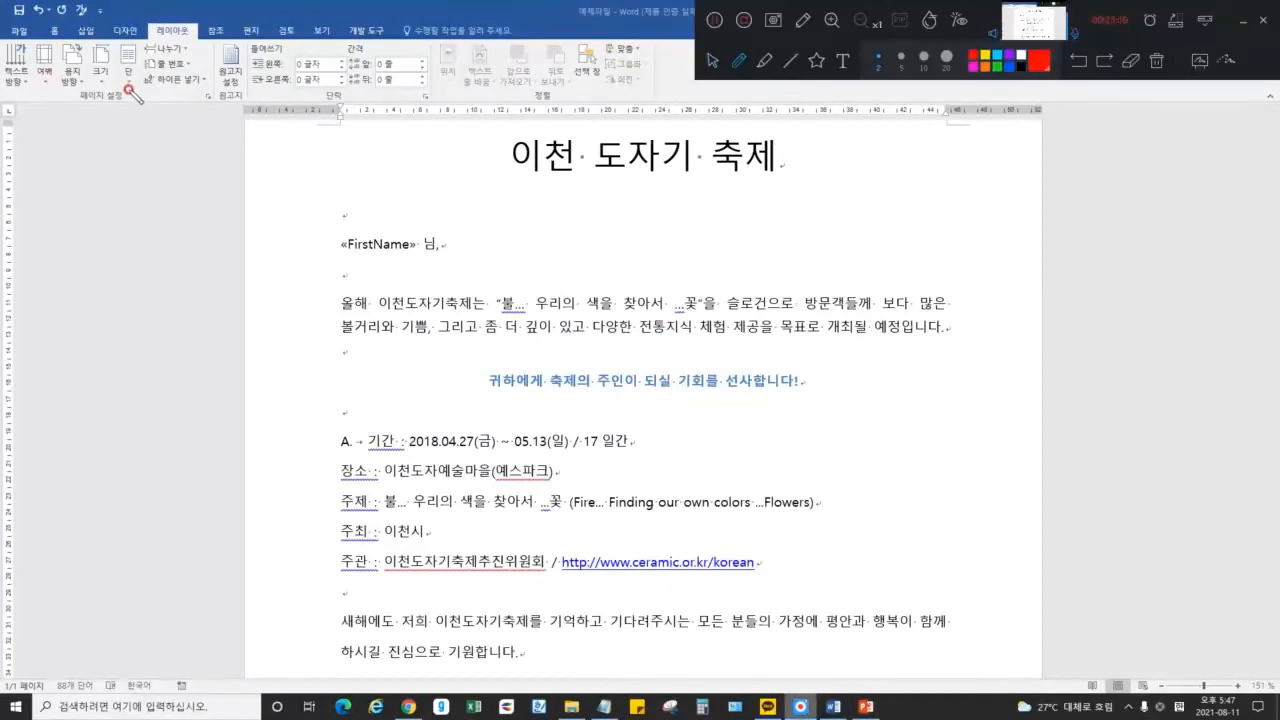
pyautogui.moveTo(113, 90)
pyautogui.mouseDown()
pyautogui.moveTo(40, 88)
pyautogui.moveTo(98, 34)
pyautogui.moveTo(118, 62)
pyautogui.mouseUp()
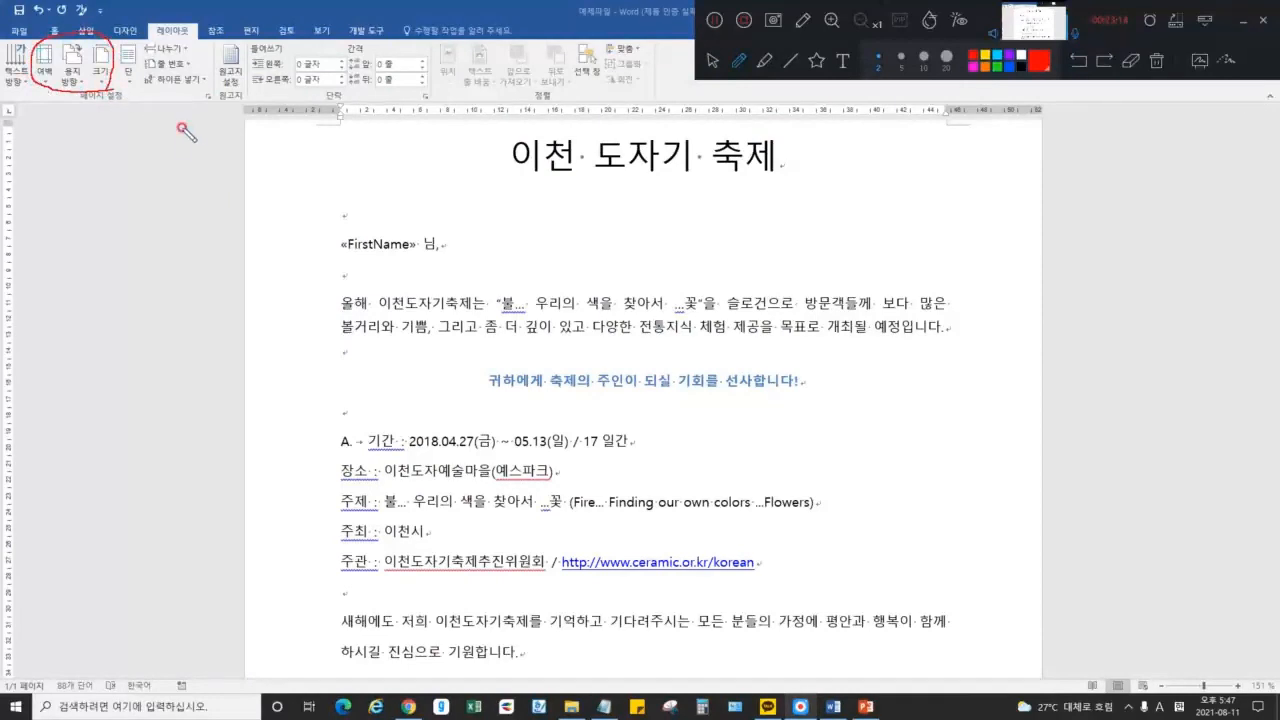
pyautogui.click(1142, 68)
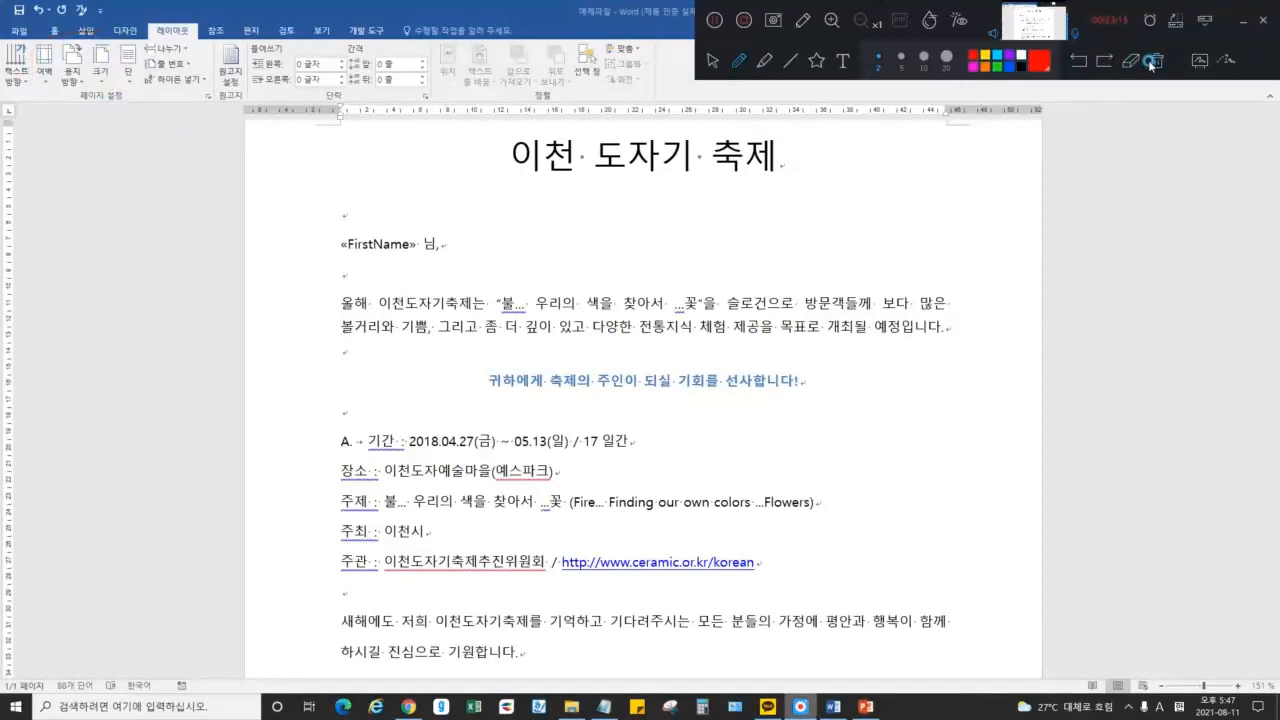
pyautogui.click(737, 62)
pyautogui.moveTo(115, 85)
pyautogui.mouseDown()
pyautogui.moveTo(45, 95)
pyautogui.moveTo(95, 32)
pyautogui.moveTo(113, 88)
pyautogui.mouseUp()
pyautogui.click(712, 61)
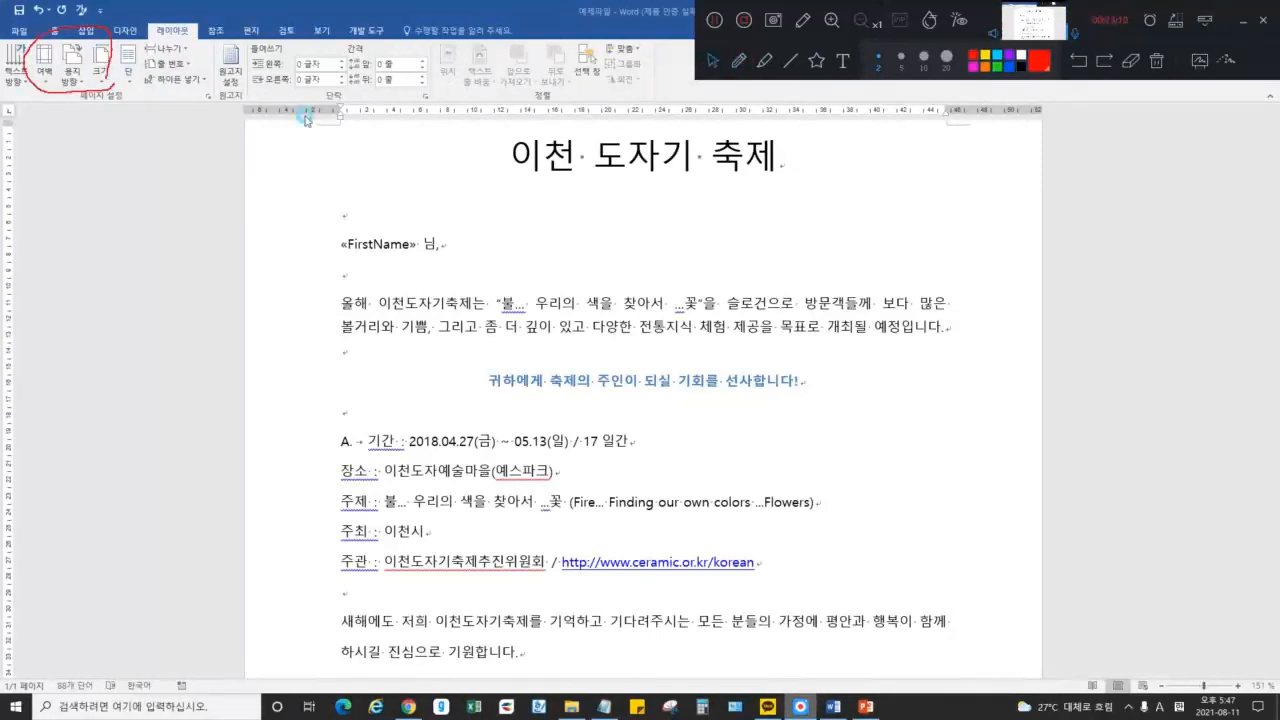
# Preview the margin presets and close the list without choosing one
pyautogui.click(51, 80)
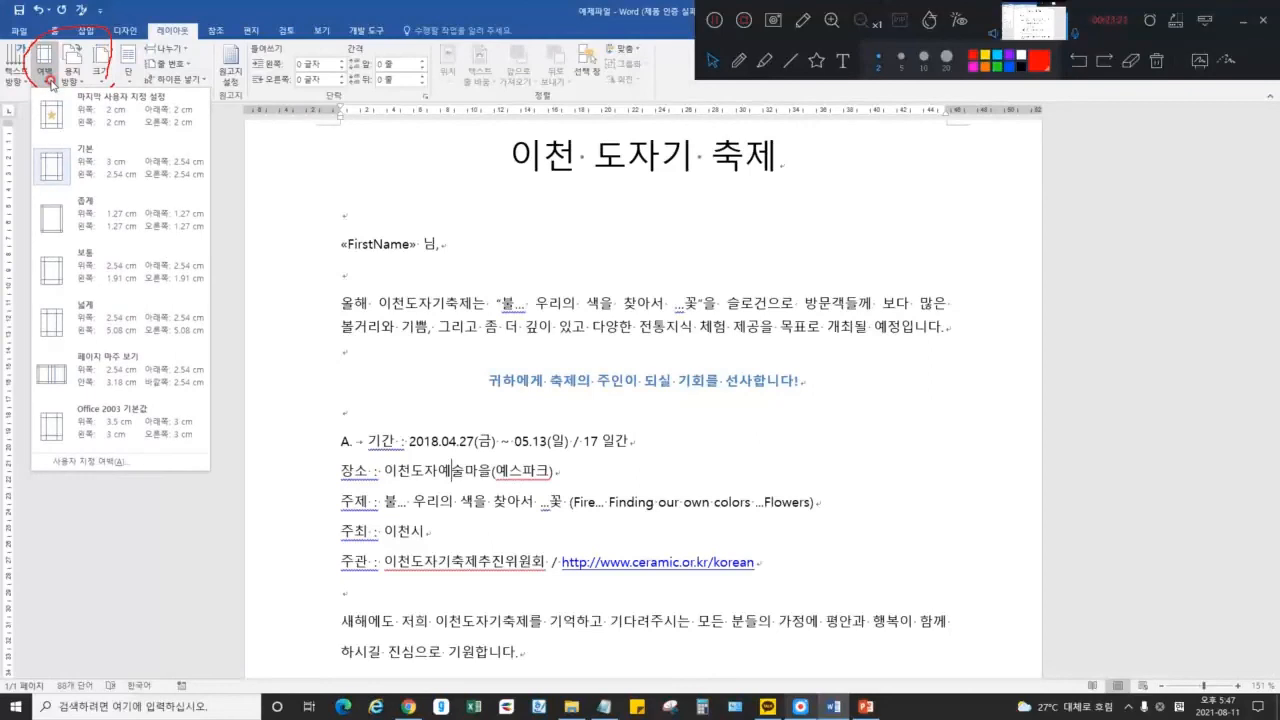
pyautogui.click(496, 289)
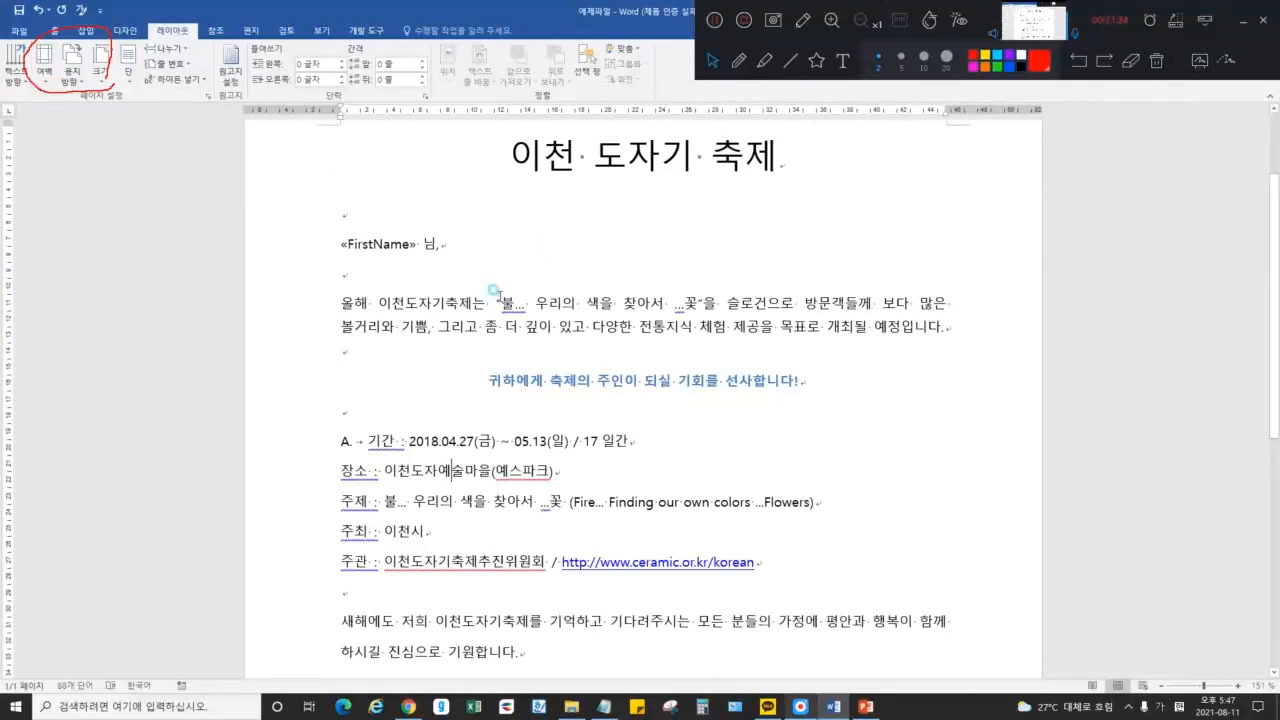
pyautogui.scroll(-8, 510, 289)
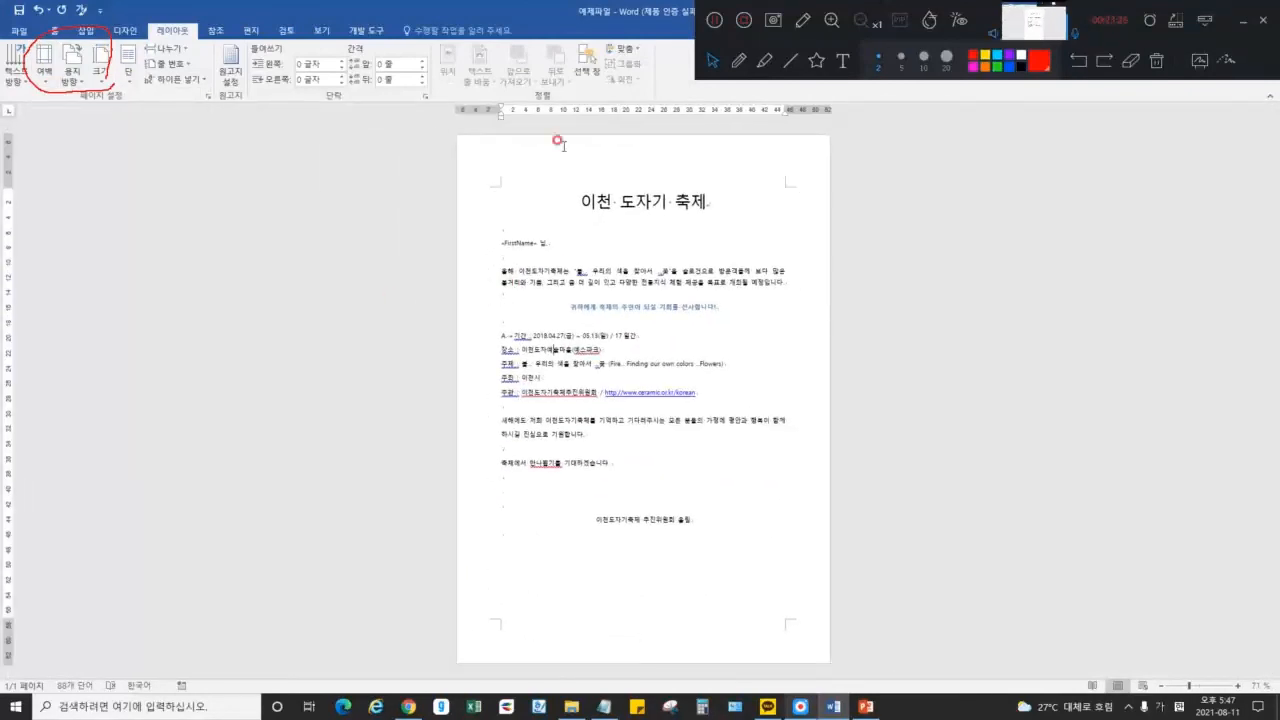
# Mark the page's margin corners and edges in red and yellow highlight, then clear all annotations
pyautogui.click(738, 61)
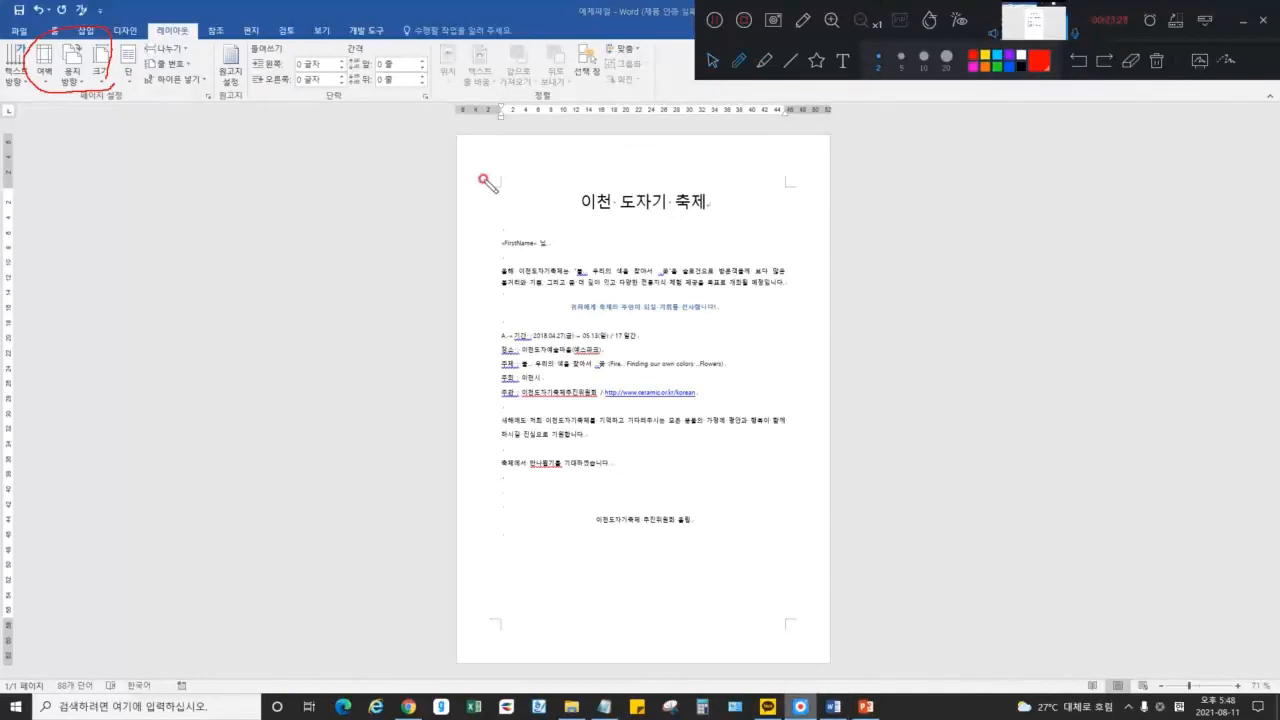
pyautogui.moveTo(490, 186); pyautogui.dragTo(489, 184)
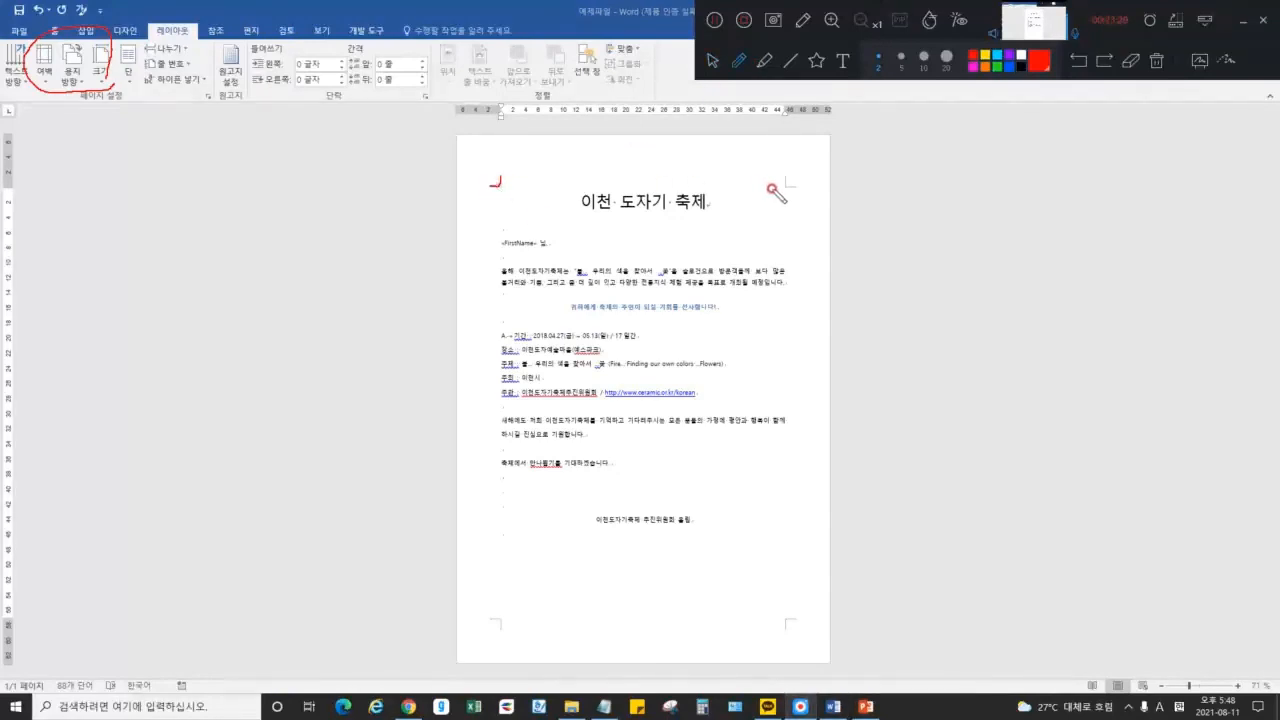
pyautogui.moveTo(793, 188); pyautogui.dragTo(796, 188)
pyautogui.moveTo(787, 625); pyautogui.dragTo(798, 614)
pyautogui.moveTo(493, 186)
pyautogui.mouseDown()
pyautogui.moveTo(790, 188)
pyautogui.moveTo(789, 634)
pyautogui.moveTo(797, 622)
pyautogui.moveTo(490, 622)
pyautogui.moveTo(503, 543)
pyautogui.moveTo(500, 160)
pyautogui.moveTo(765, 612)
pyautogui.mouseUp()
pyautogui.moveTo(738, 200)
pyautogui.mouseDown()
pyautogui.moveTo(440, 617)
pyautogui.moveTo(568, 582)
pyautogui.mouseUp()
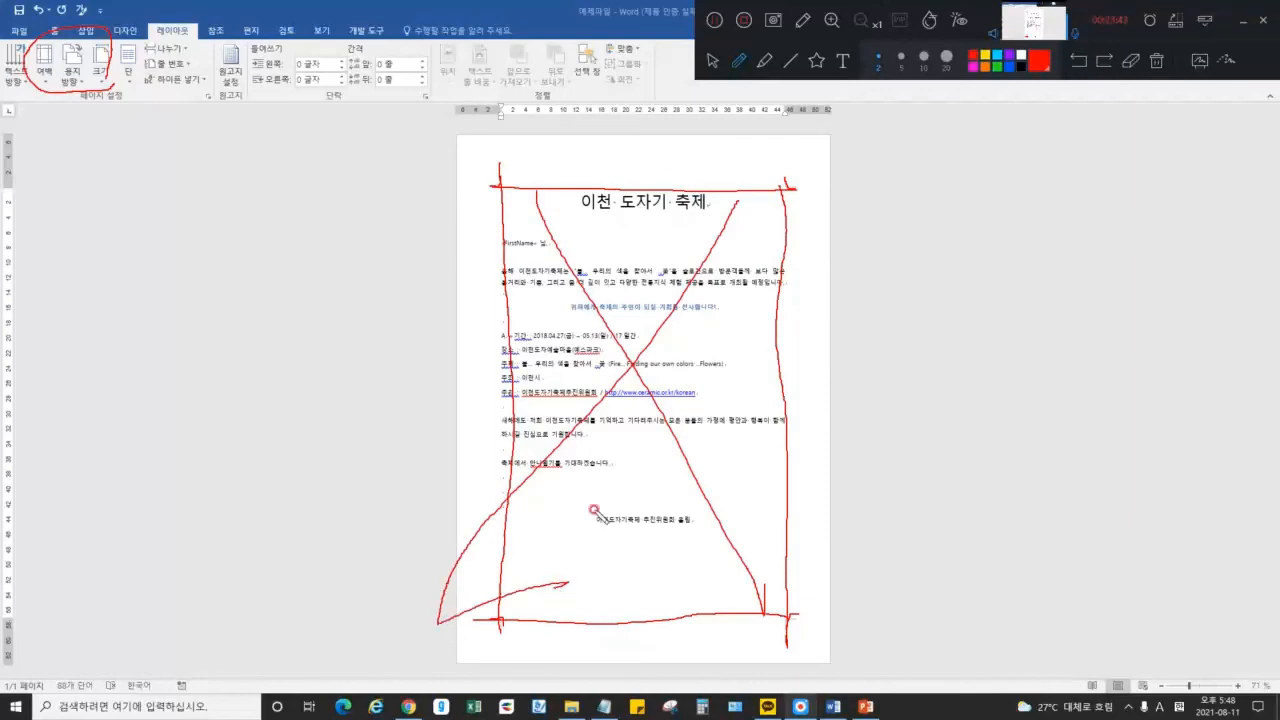
pyautogui.click(764, 60)
pyautogui.click(1039, 60)
pyautogui.moveTo(470, 158)
pyautogui.mouseDown()
pyautogui.moveTo(640, 148)
pyautogui.moveTo(808, 208)
pyautogui.moveTo(807, 480)
pyautogui.moveTo(657, 650)
pyautogui.moveTo(466, 612)
pyautogui.moveTo(466, 183)
pyautogui.mouseUp()
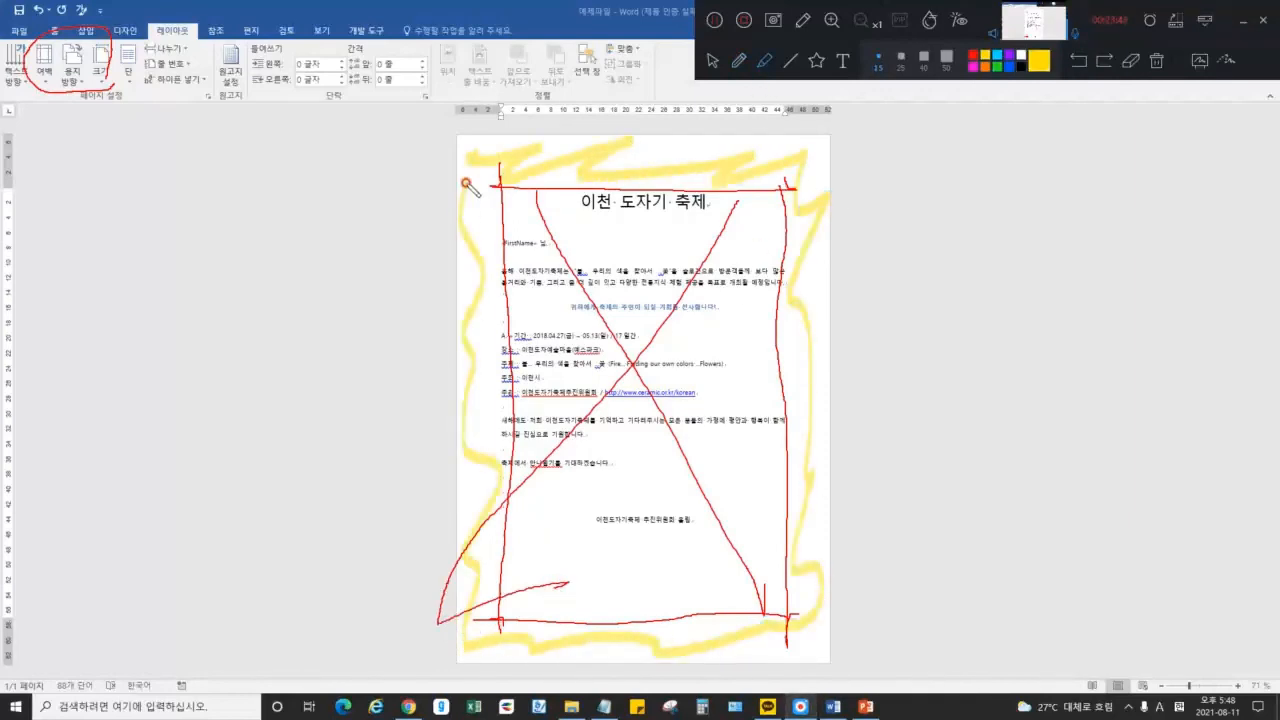
pyautogui.click(1153, 63)
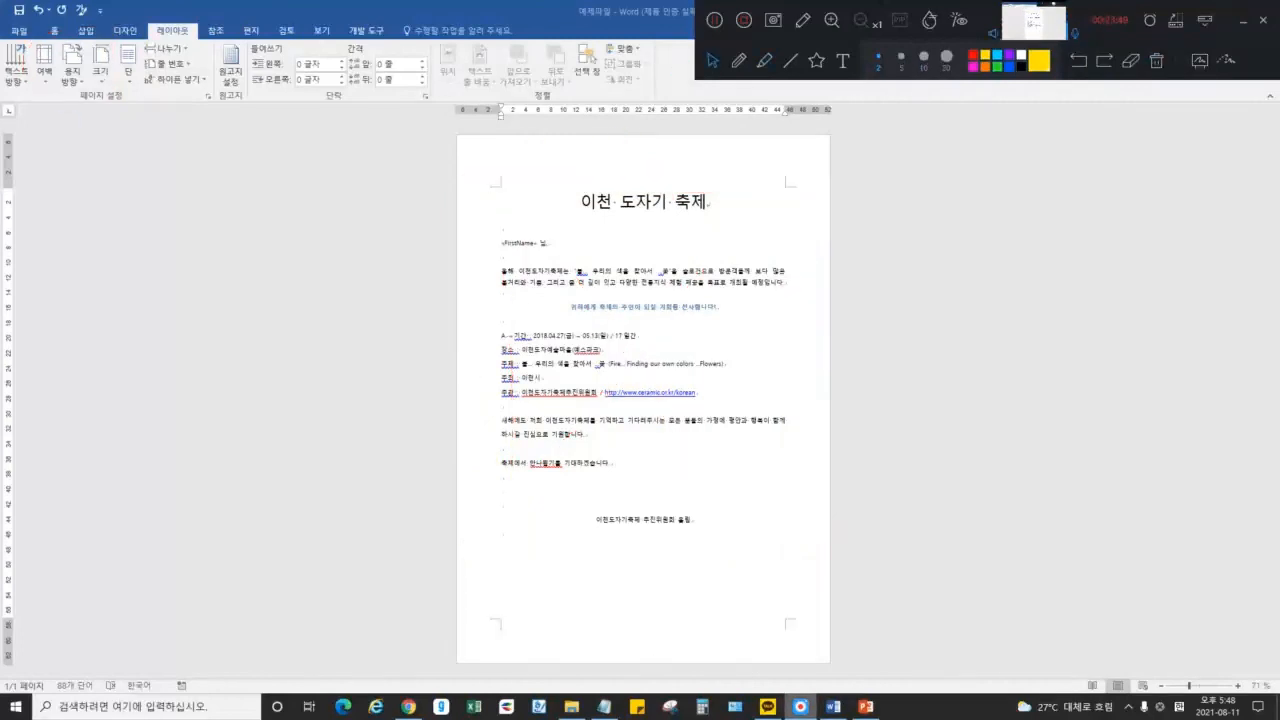
# Try the Narrow, Normal and Wide margin presets, then apply Mirrored margins
pyautogui.click(44, 72)
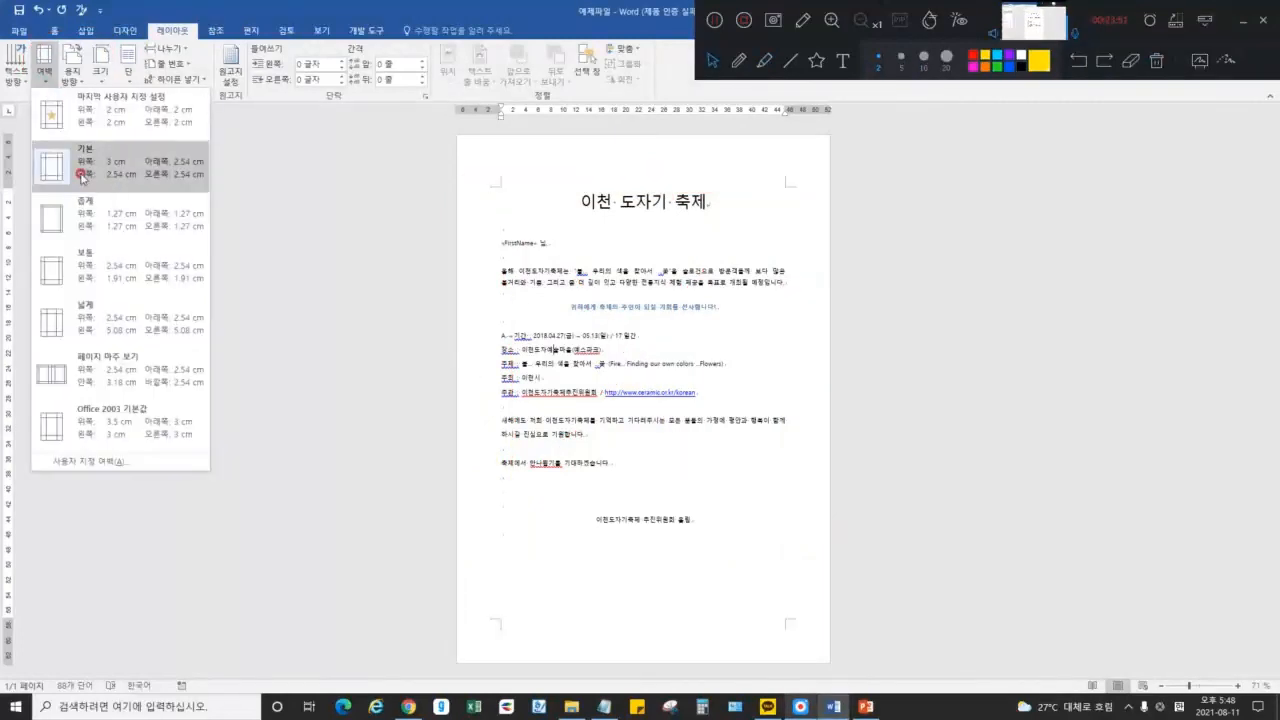
pyautogui.click(81, 213)
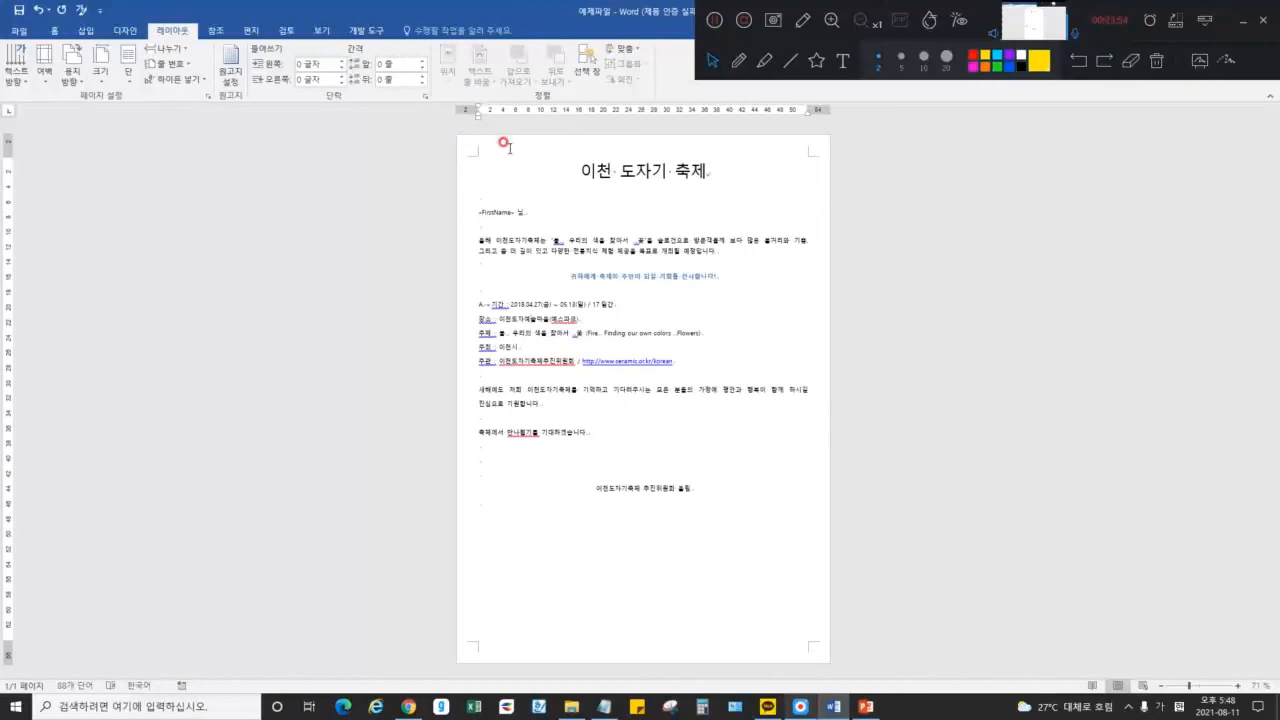
pyautogui.click(44, 66)
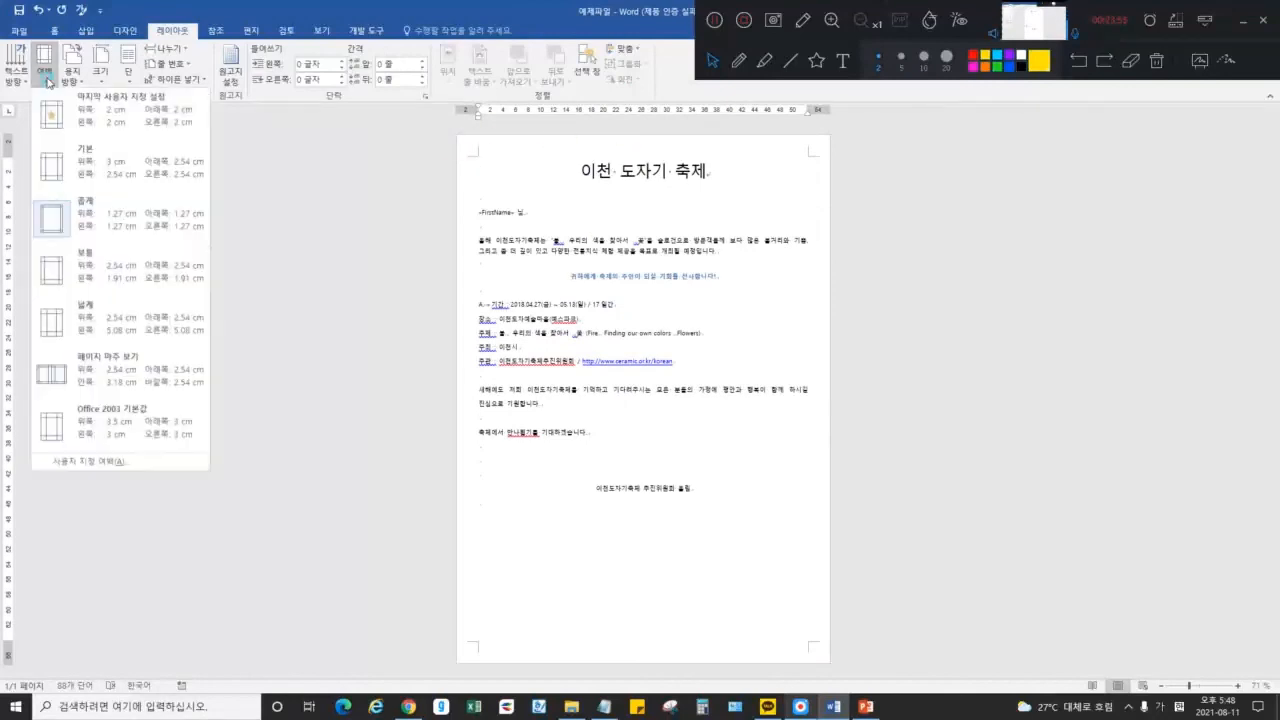
pyautogui.click(82, 266)
pyautogui.click(44, 66)
pyautogui.click(114, 305)
pyautogui.click(44, 66)
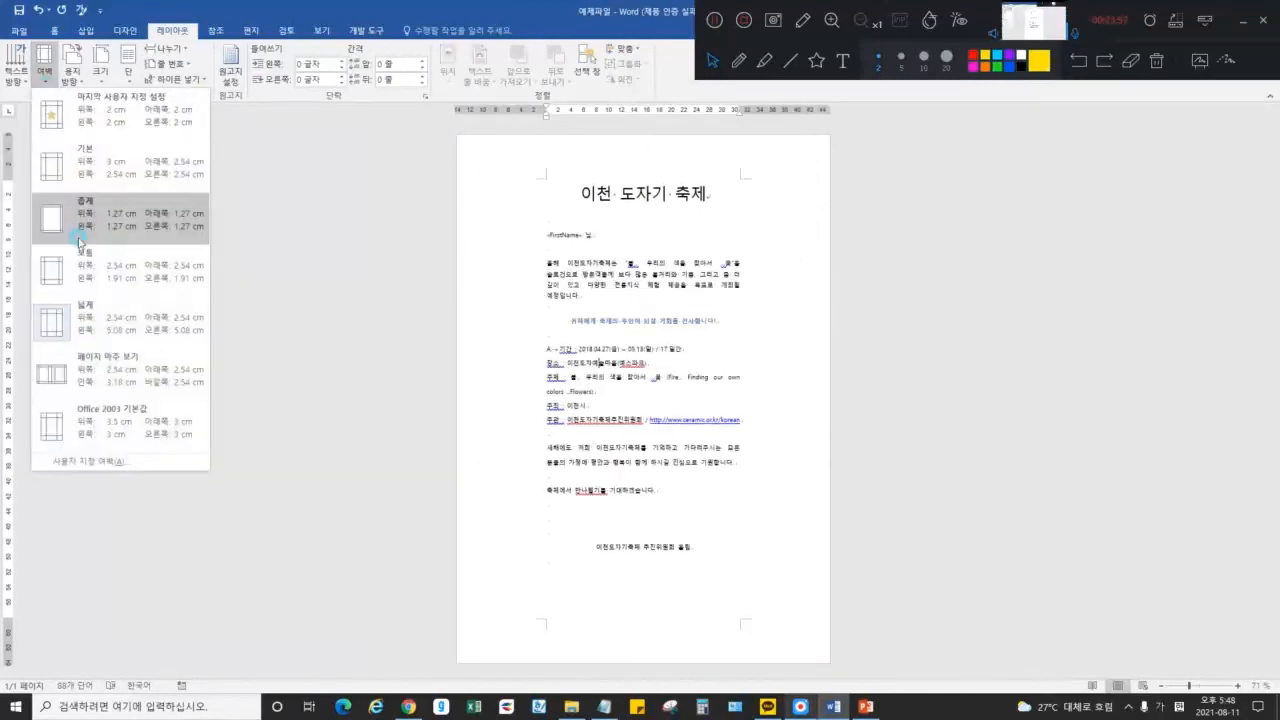
pyautogui.click(112, 370)
# Inspect the mirrored margins (inside 3.17 cm) in Custom Margins and close the dialog unchanged
pyautogui.click(49, 86)
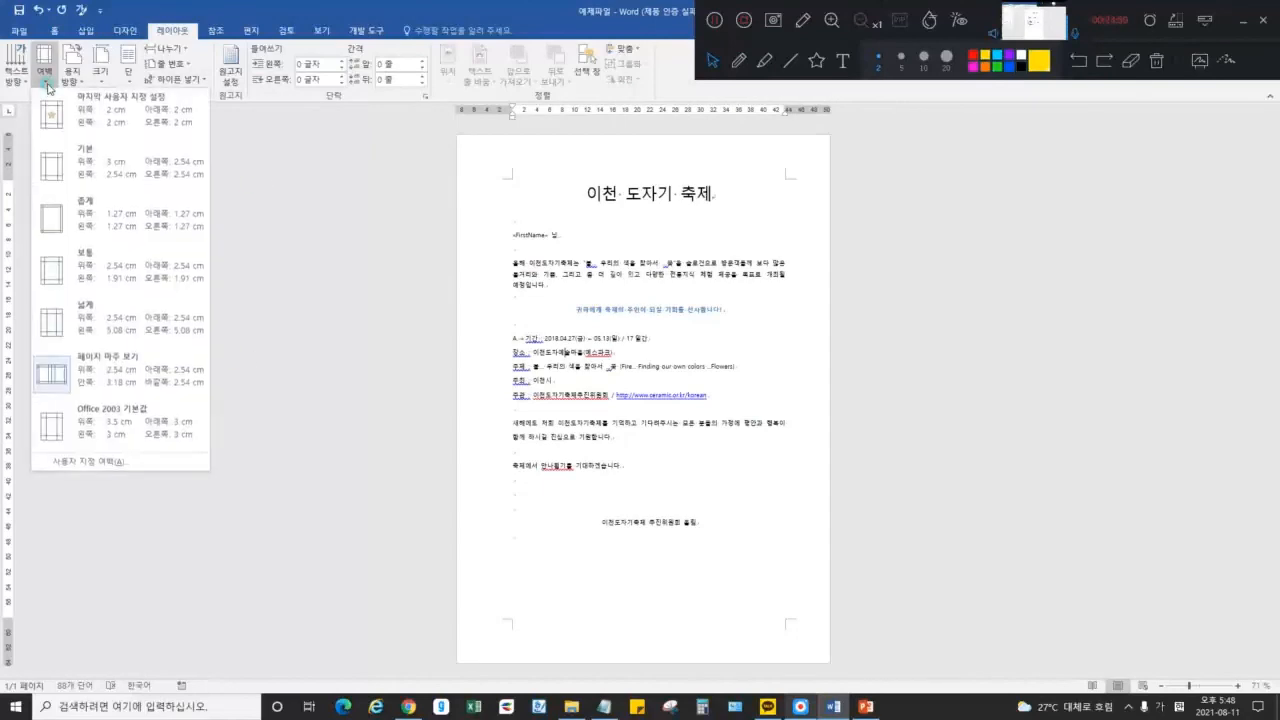
pyautogui.click(155, 460)
pyautogui.moveTo(561, 251); pyautogui.dragTo(600, 252)
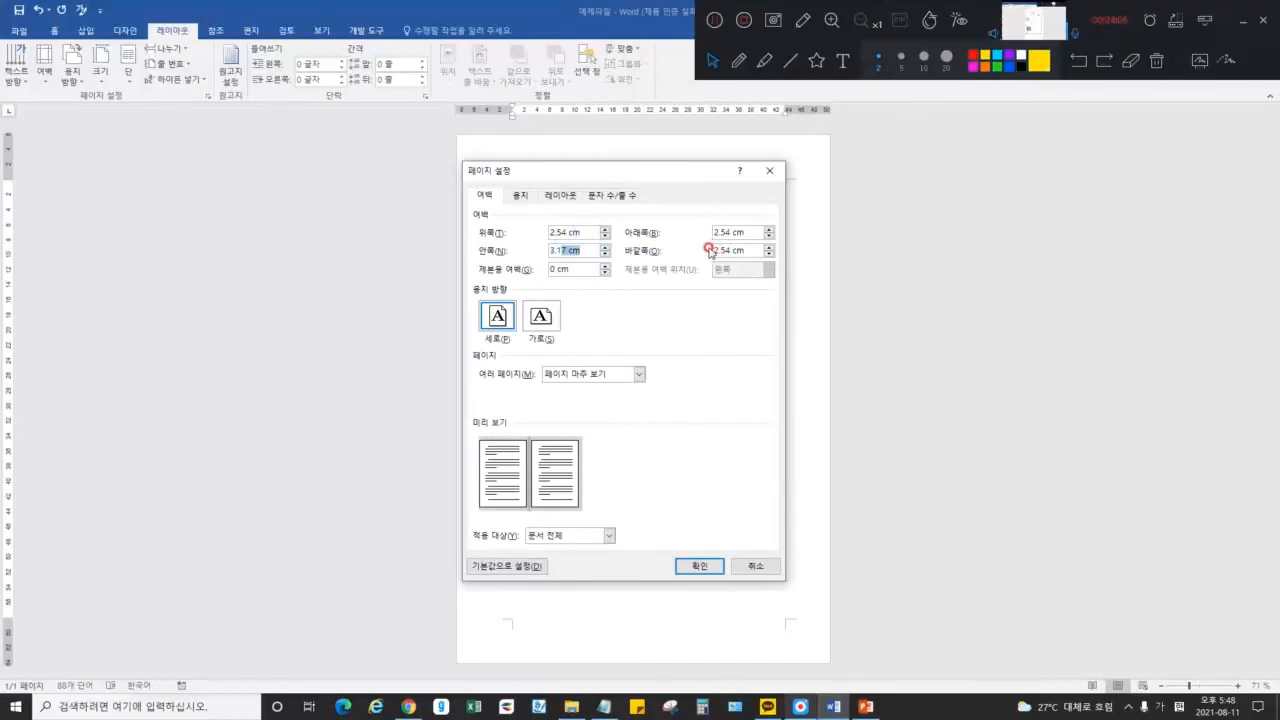
pyautogui.click(770, 171)
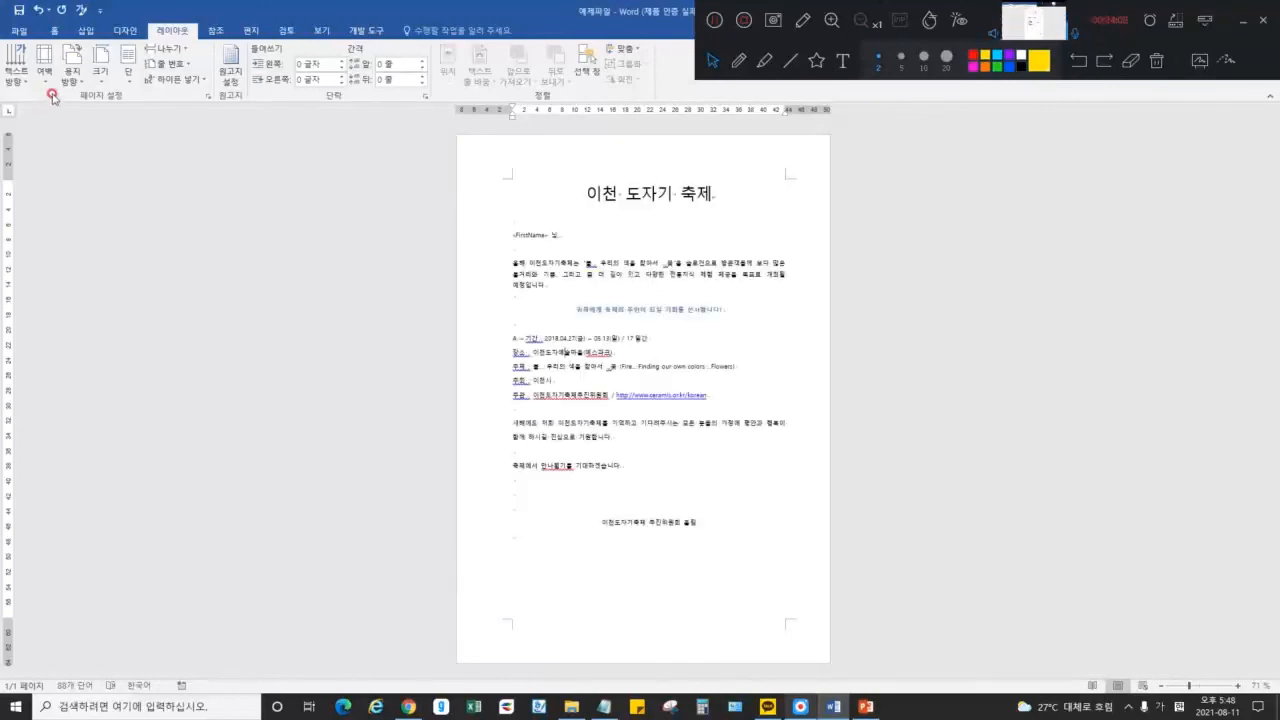
pyautogui.click(72, 65)
# Switch the page to Landscape orientation, then back to Portrait
pyautogui.click(80, 131)
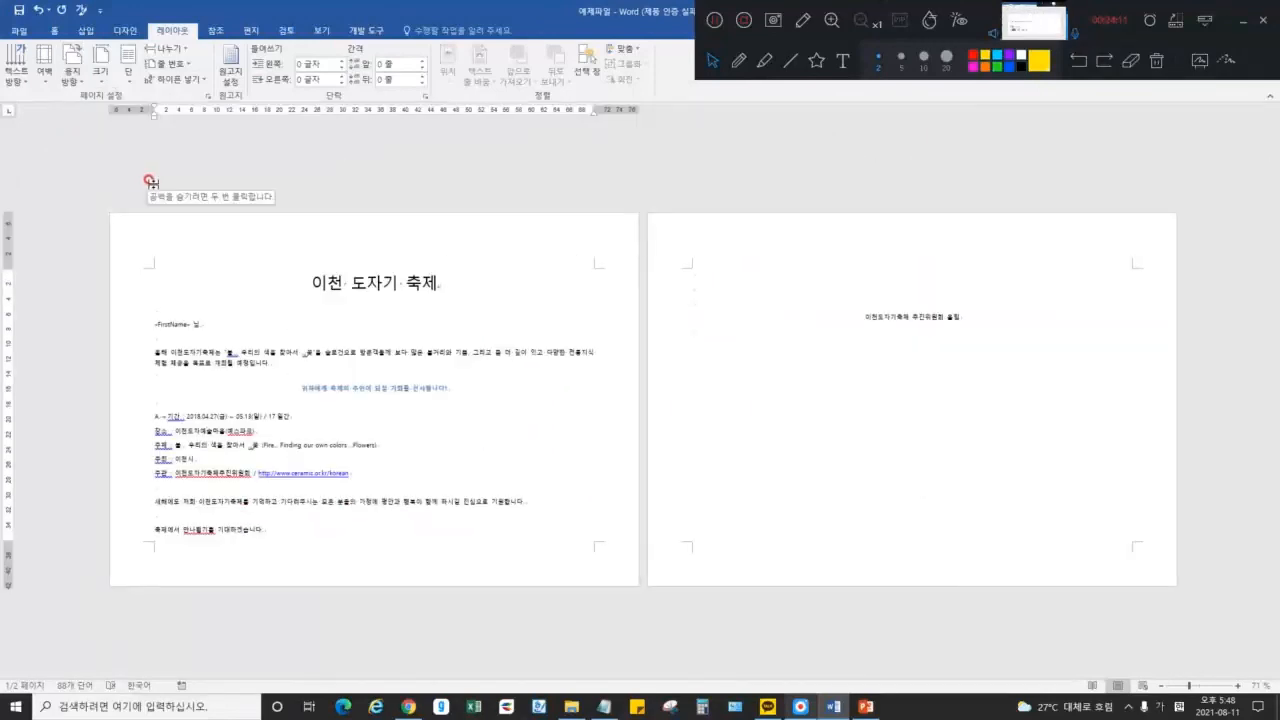
pyautogui.click(87, 92)
pyautogui.click(76, 128)
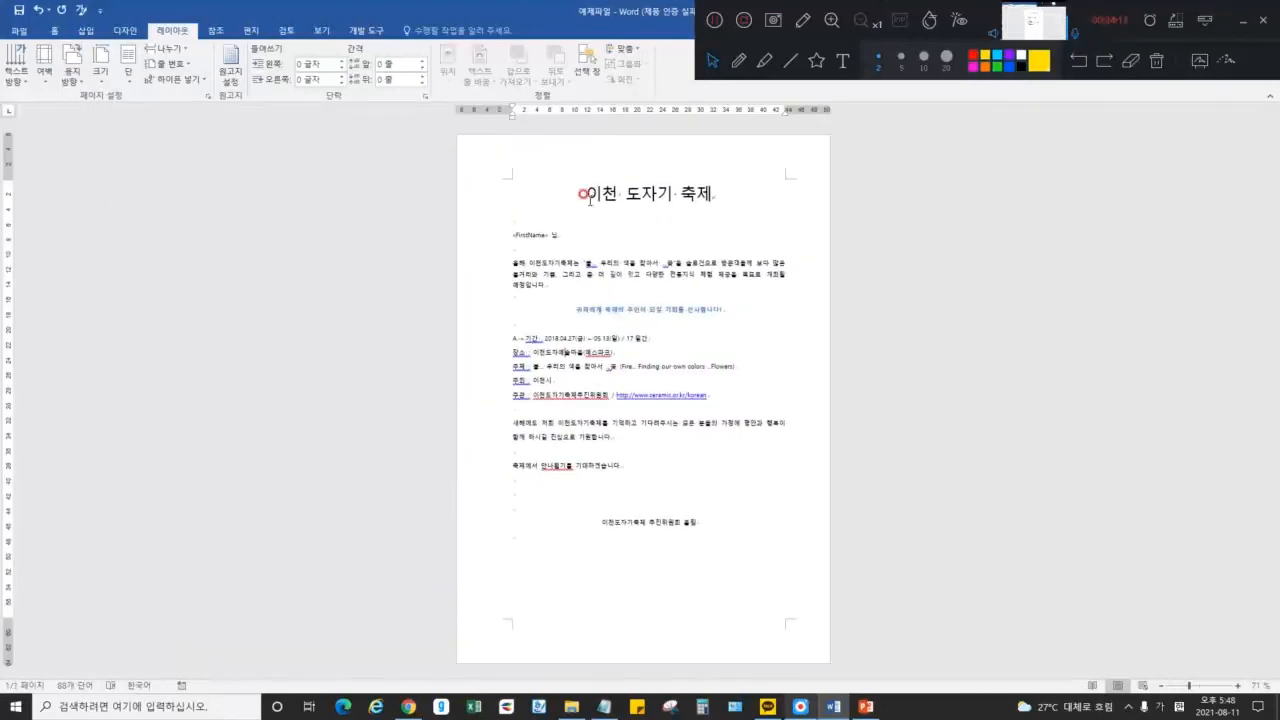
# Try A3, A5 and Letter paper sizes, ending on Tabloid
pyautogui.click(104, 80)
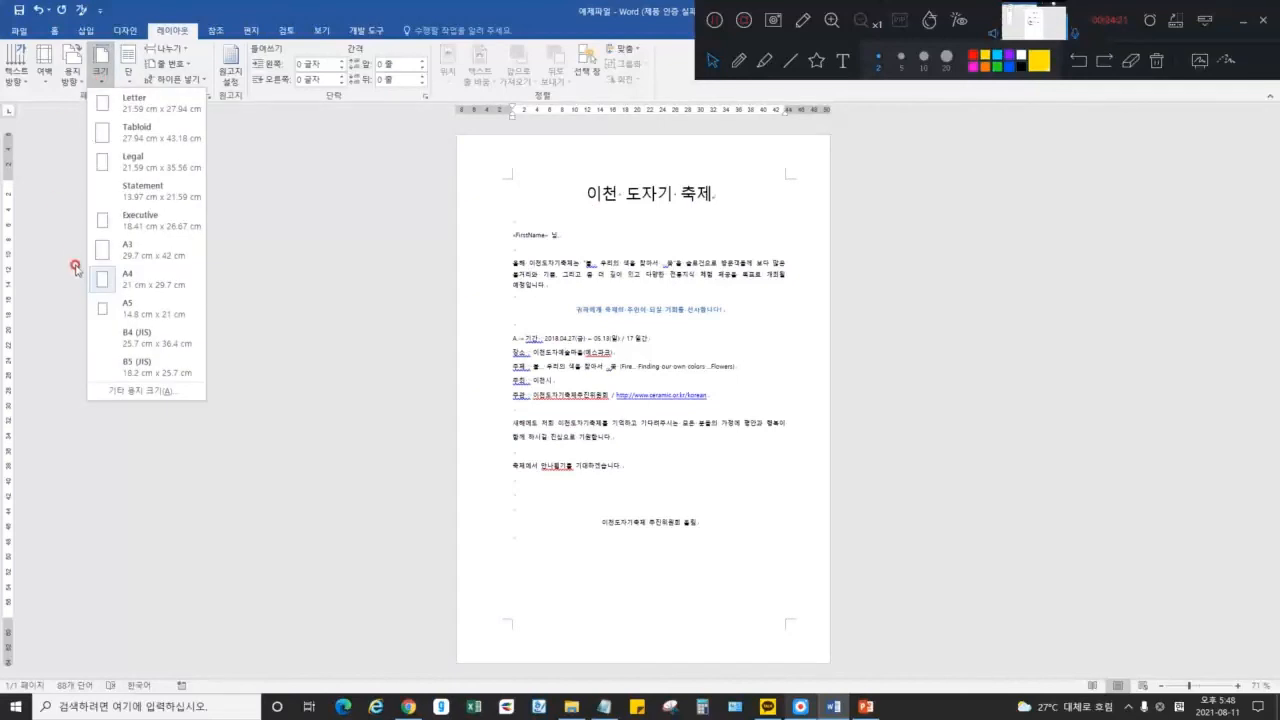
pyautogui.click(140, 256)
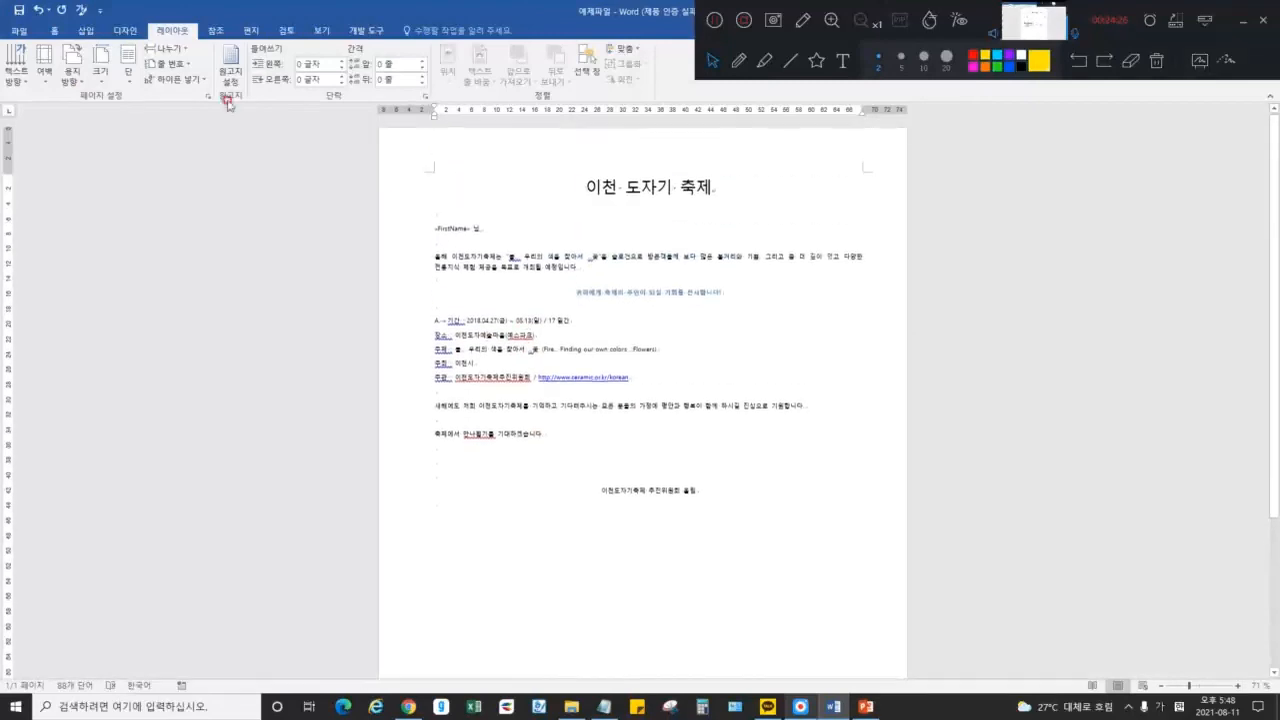
pyautogui.click(103, 75)
pyautogui.click(140, 310)
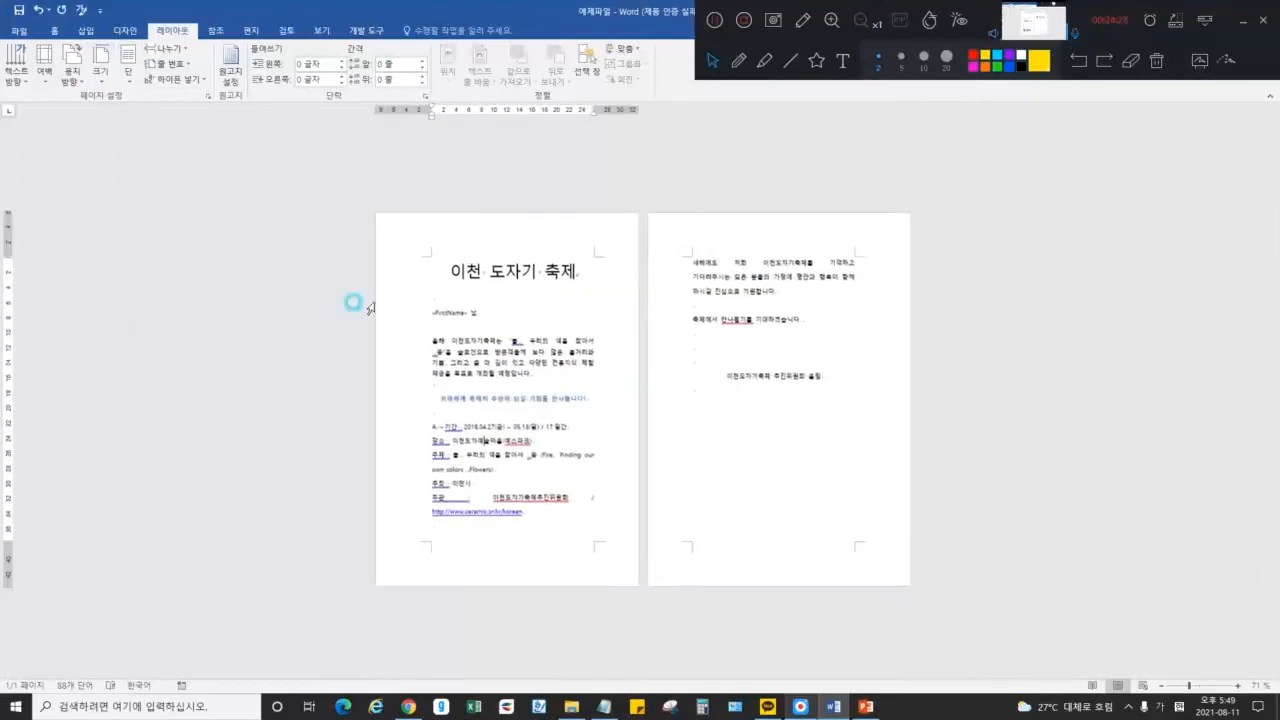
pyautogui.click(108, 76)
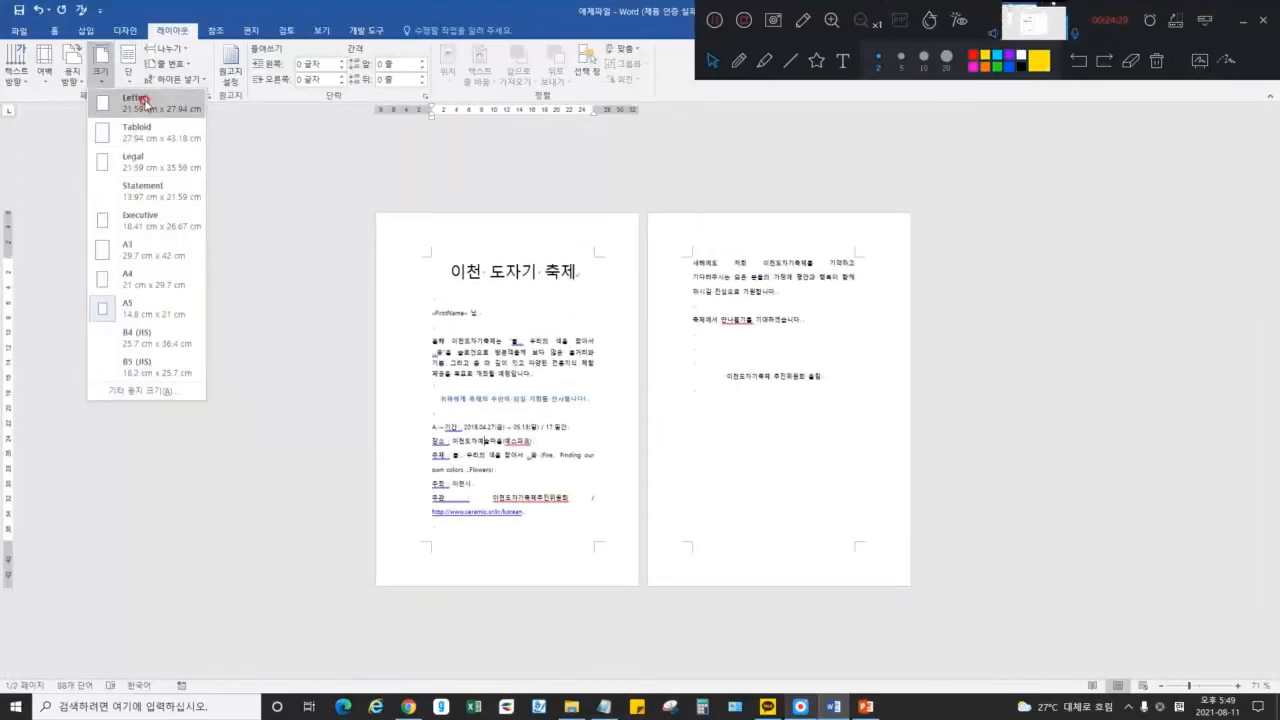
pyautogui.click(140, 102)
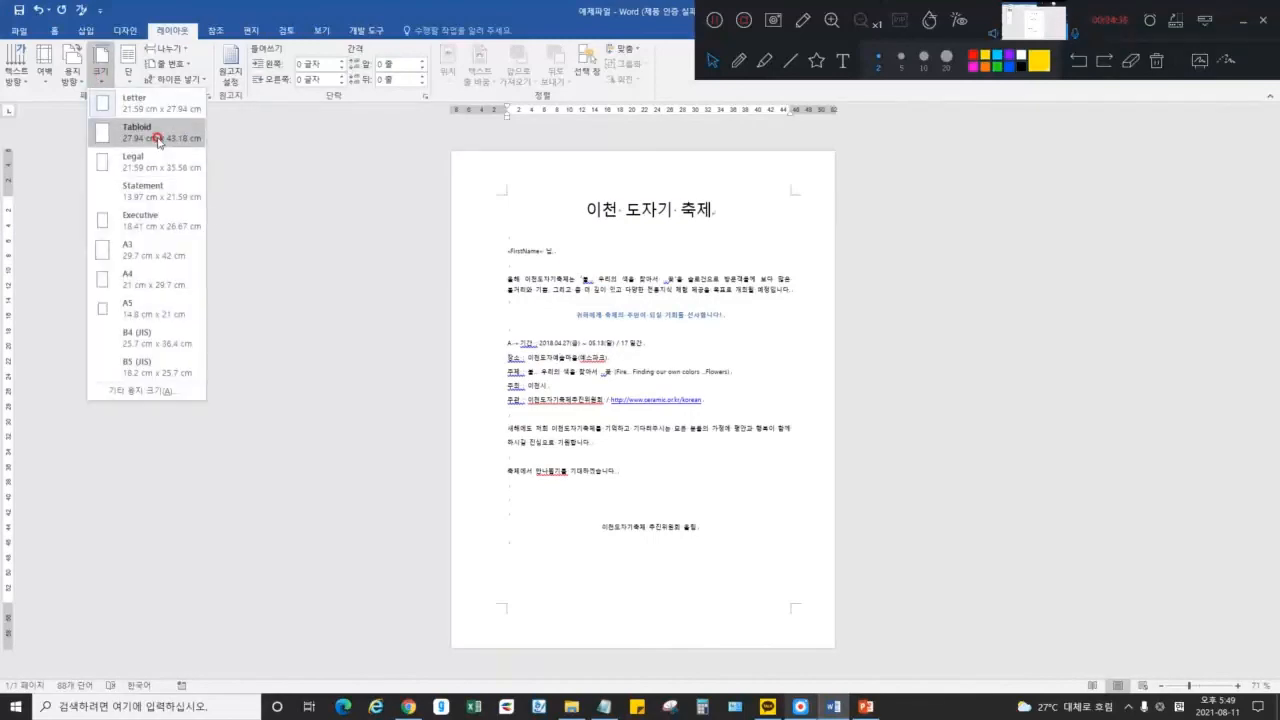
pyautogui.click(157, 137)
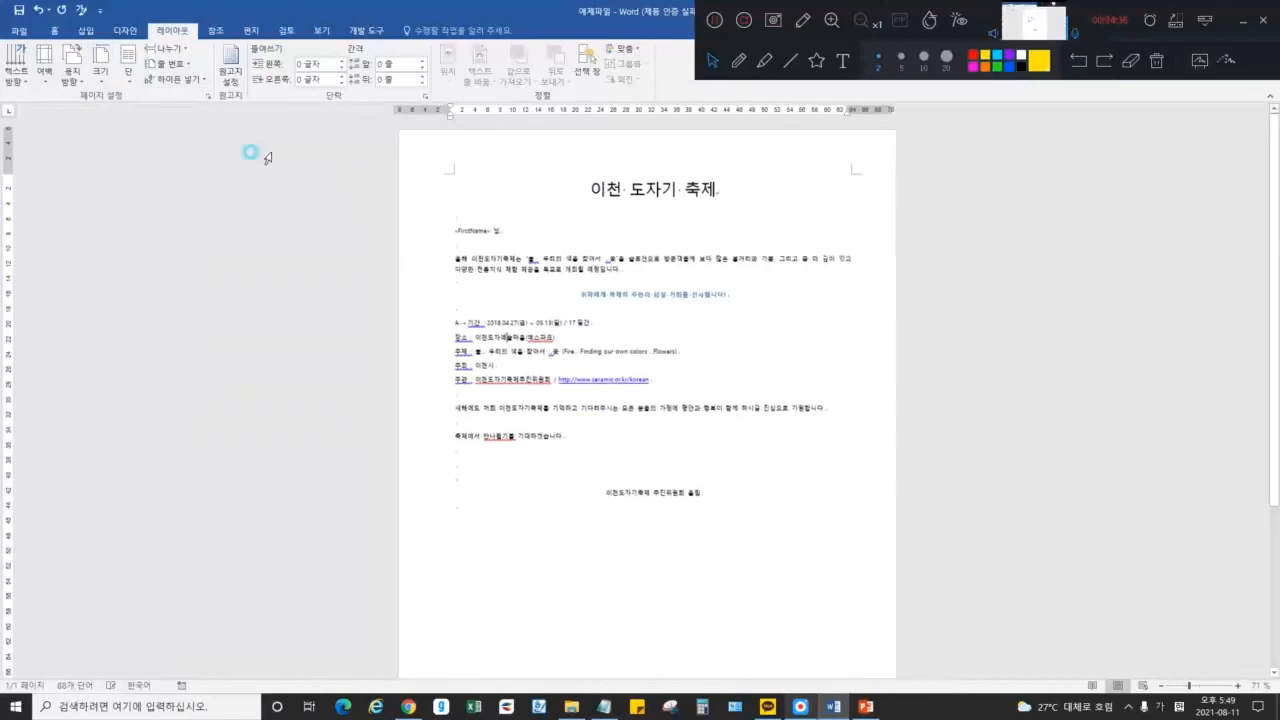
pyautogui.click(99, 75)
# Split the text into two columns, then into three columns
pyautogui.click(128, 68)
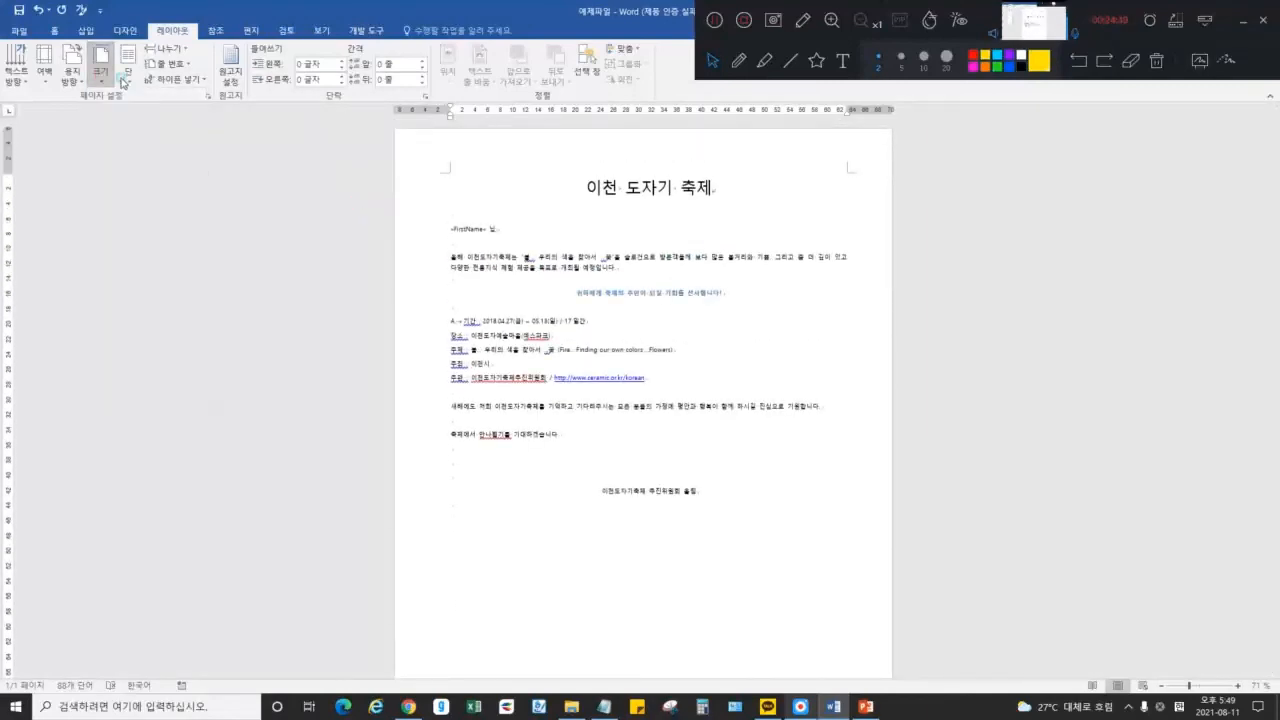
pyautogui.click(150, 135)
pyautogui.click(128, 68)
pyautogui.click(175, 163)
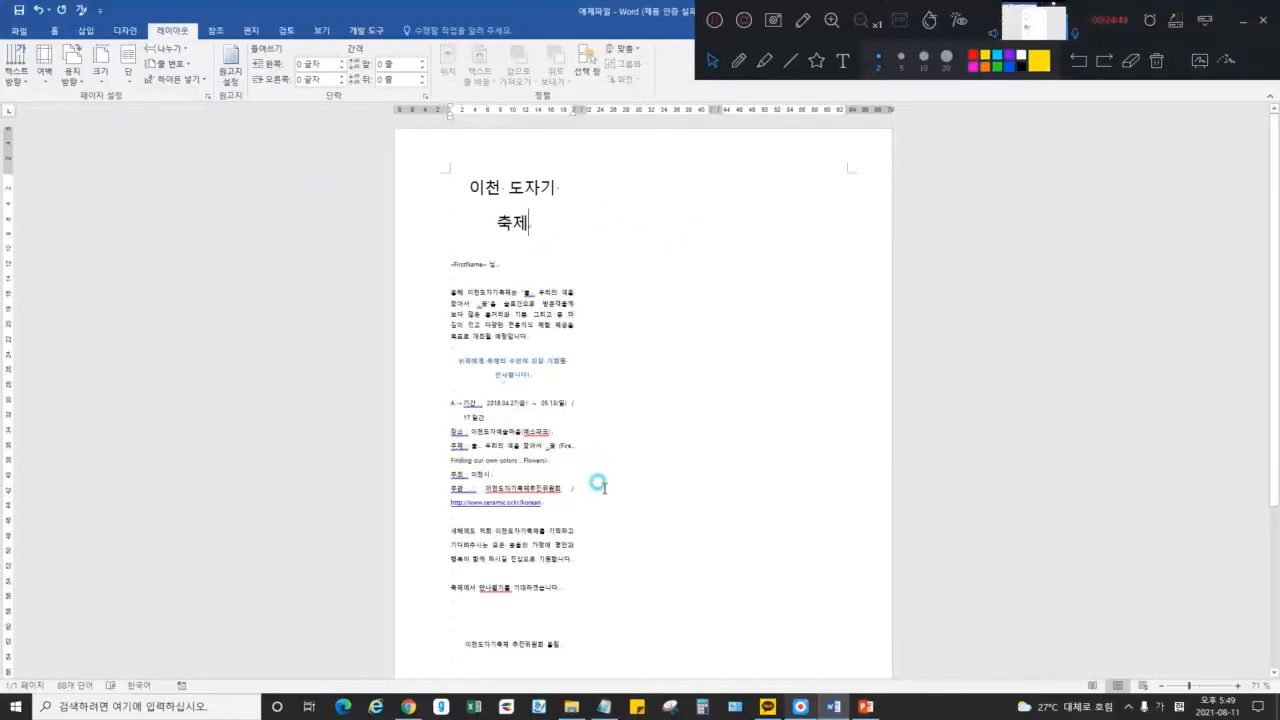
pyautogui.click(565, 629)
# Add blank lines after the signature and scatter filler text like 'asdfasdfasf' and 'fasdf' across columns two and three
pyautogui.press('Return')
pyautogui.press('Return')
pyautogui.press('Return')
pyautogui.press('Return')
pyautogui.press('Return')
pyautogui.press('Return')
pyautogui.press('Return')
pyautogui.press('Return')
pyautogui.press('Return')
pyautogui.press('Return')
pyautogui.press('Return')
pyautogui.press('Return')
pyautogui.press('Return')
pyautogui.press('Return')
pyautogui.press('Return')
pyautogui.press('Return')
pyautogui.press('Return')
pyautogui.press('Return')
pyautogui.press('Return')
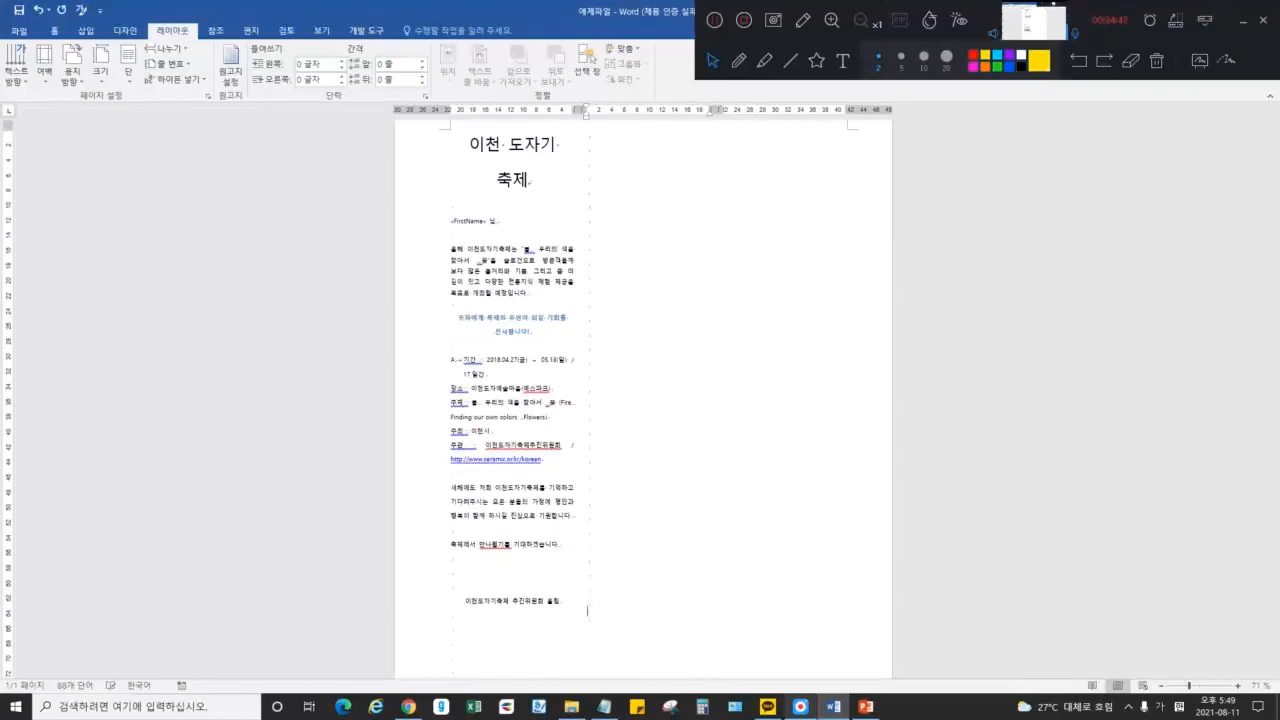
pyautogui.press('Return')
pyautogui.press('Return')
pyautogui.press('Return')
pyautogui.press('Return')
pyautogui.press('Return')
pyautogui.press('Return')
pyautogui.press('Return')
pyautogui.press('Return')
pyautogui.press('Return')
pyautogui.press('Return')
pyautogui.press('Return')
pyautogui.press('Return')
pyautogui.press('Return')
pyautogui.press('Return')
pyautogui.press('Return')
pyautogui.press('Return')
pyautogui.press('Return')
pyautogui.press('Return')
pyautogui.press('Return')
pyautogui.press('Return')
pyautogui.write('ㅁㄹㄴㅁㄹ')
pyautogui.click(641, 312)
pyautogui.write('asdfasdfasf')
pyautogui.click(791, 238)
pyautogui.write('asdfasd')
pyautogui.click(668, 480)
pyautogui.write('fasdf')
pyautogui.click(779, 326)
pyautogui.write('asdfa')
pyautogui.click(572, 301)
pyautogui.write('sdfasd')
pyautogui.click(625, 252)
pyautogui.write('fasd')
pyautogui.click(633, 402)
pyautogui.write('d')
pyautogui.click(644, 175)
pyautogui.write('fas')
pyautogui.click(771, 174)
pyautogui.write('dfasdf')
pyautogui.click(677, 356)
pyautogui.write('dfasd')
pyautogui.click(782, 319)
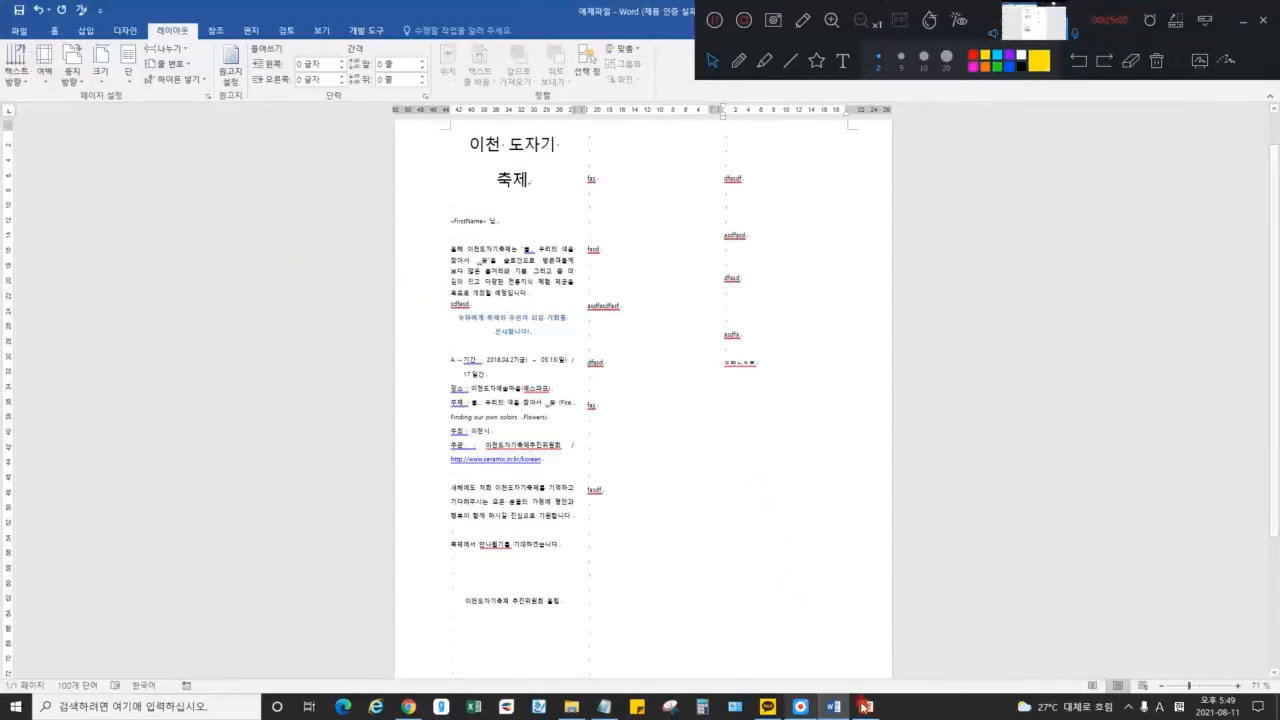
# On the lecture slide, highlight the 단락 bullet and the third bullet line
pyautogui.click(866, 706)
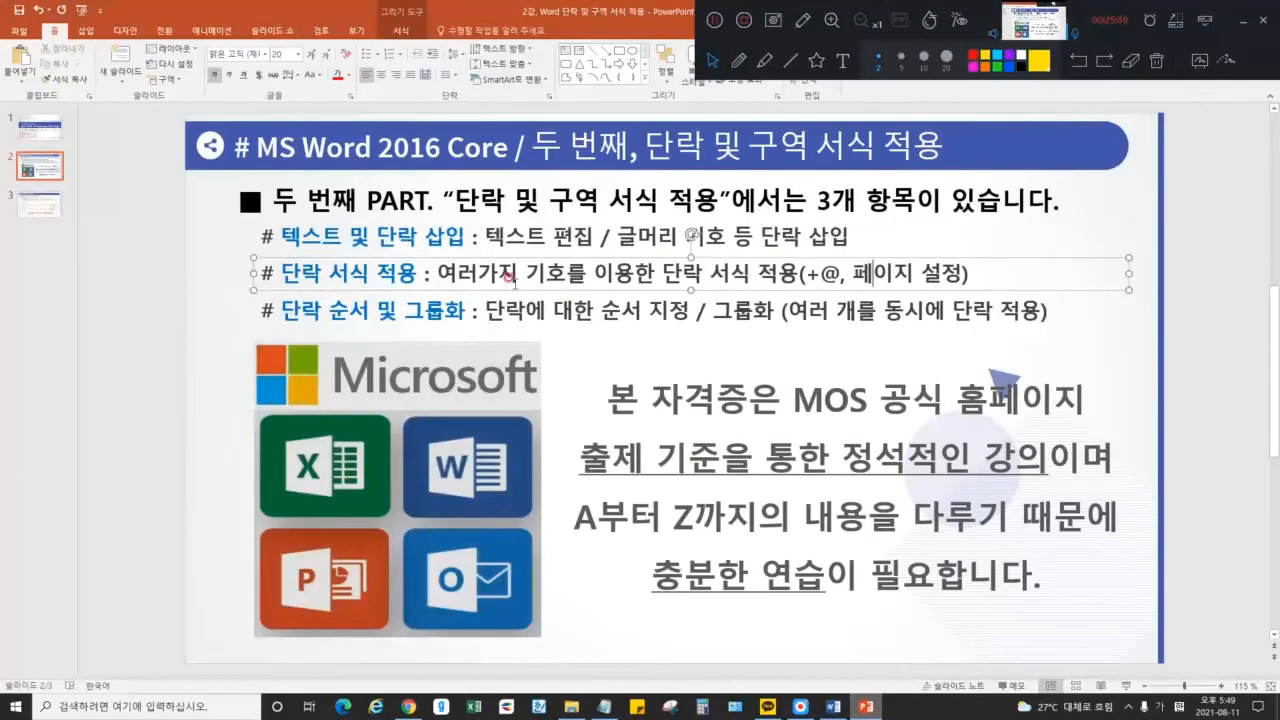
pyautogui.moveTo(276, 272); pyautogui.dragTo(320, 272)
pyautogui.moveTo(276, 311)
pyautogui.mouseDown()
pyautogui.moveTo(1050, 312)
pyautogui.moveTo(280, 311)
pyautogui.mouseUp()
pyautogui.click(1164, 300)
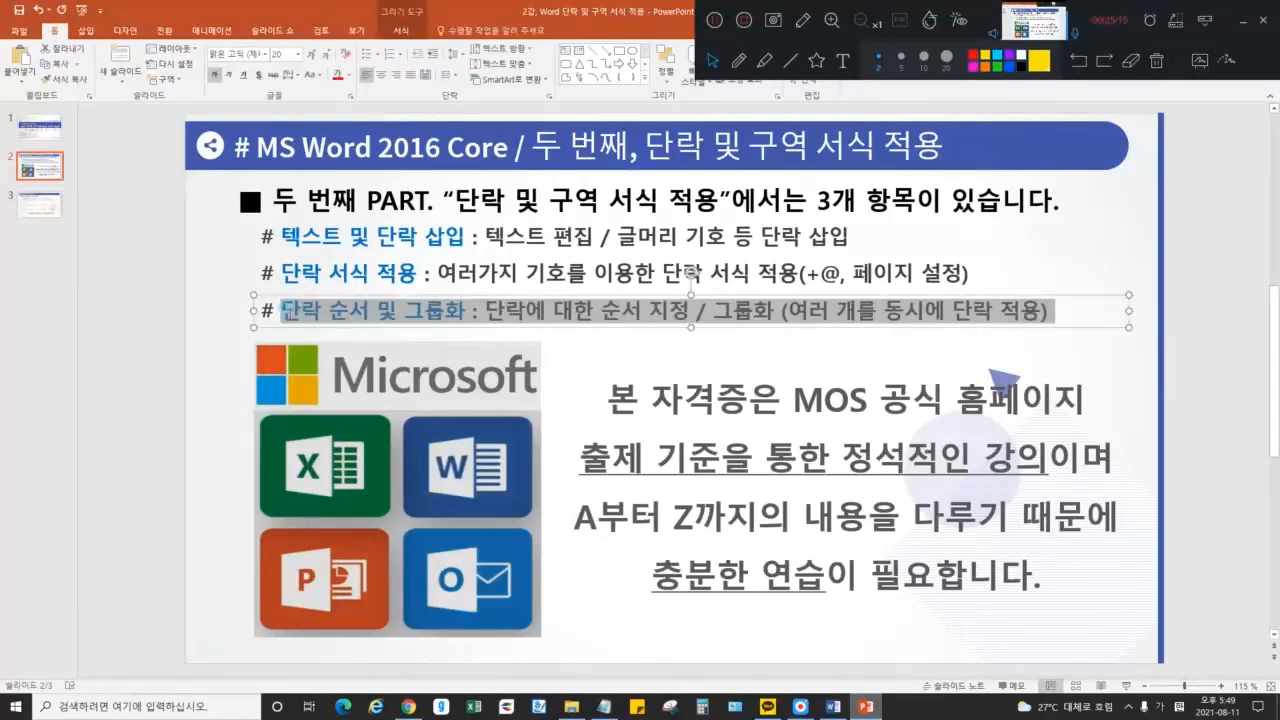
pyautogui.click(178, 340)
# Select the festival event details in Word, view the Home formatting commands, then return to the slides
pyautogui.click(833, 706)
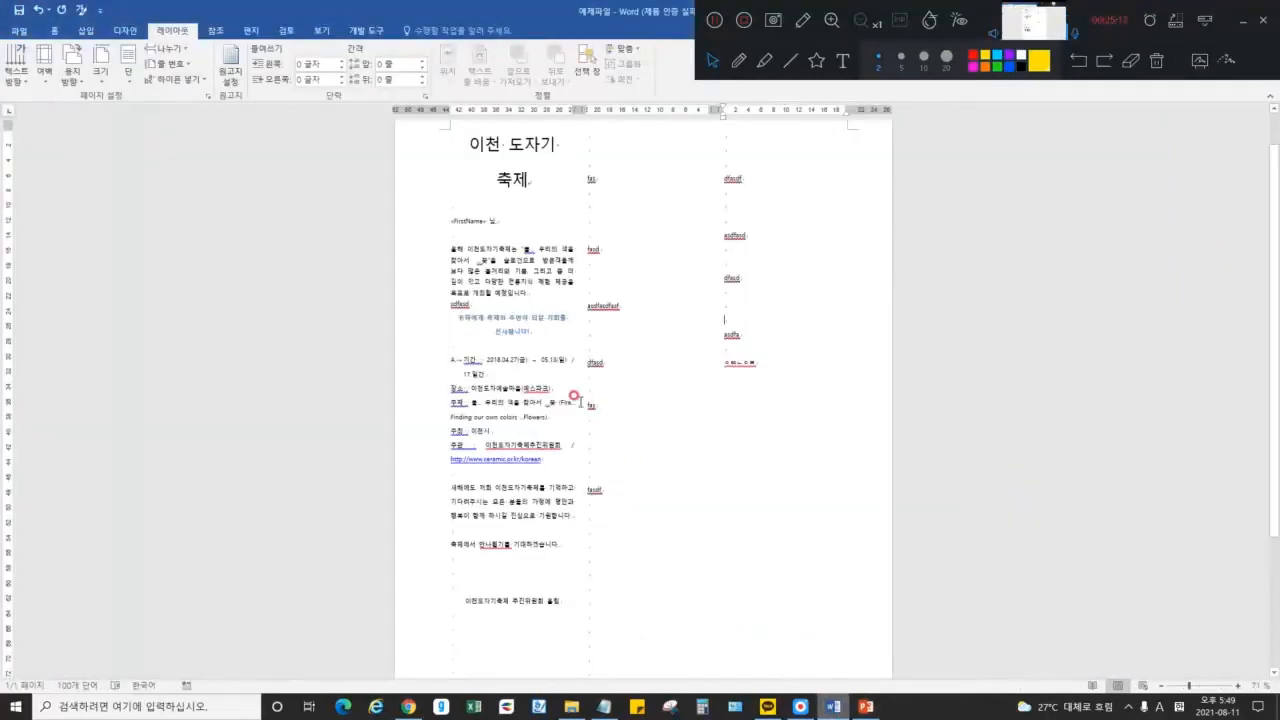
pyautogui.moveTo(481, 360); pyautogui.dragTo(510, 459)
pyautogui.click(54, 31)
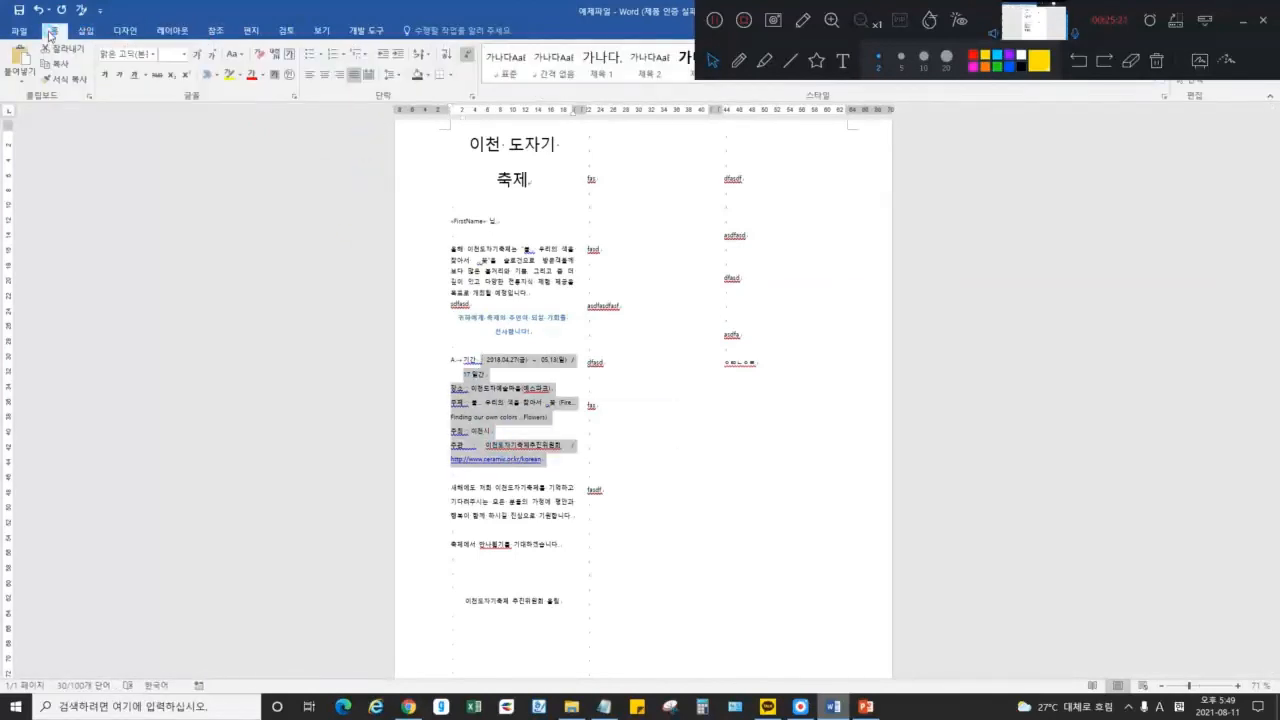
pyautogui.click(1114, 323)
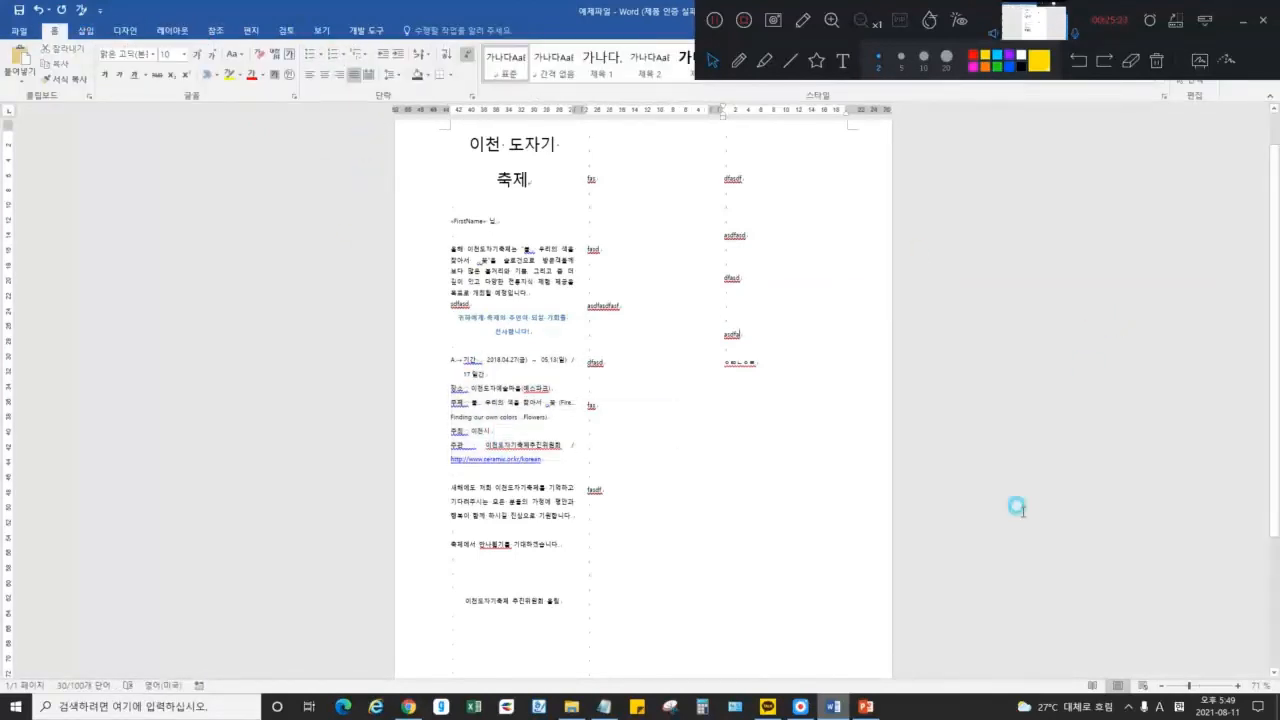
pyautogui.click(860, 706)
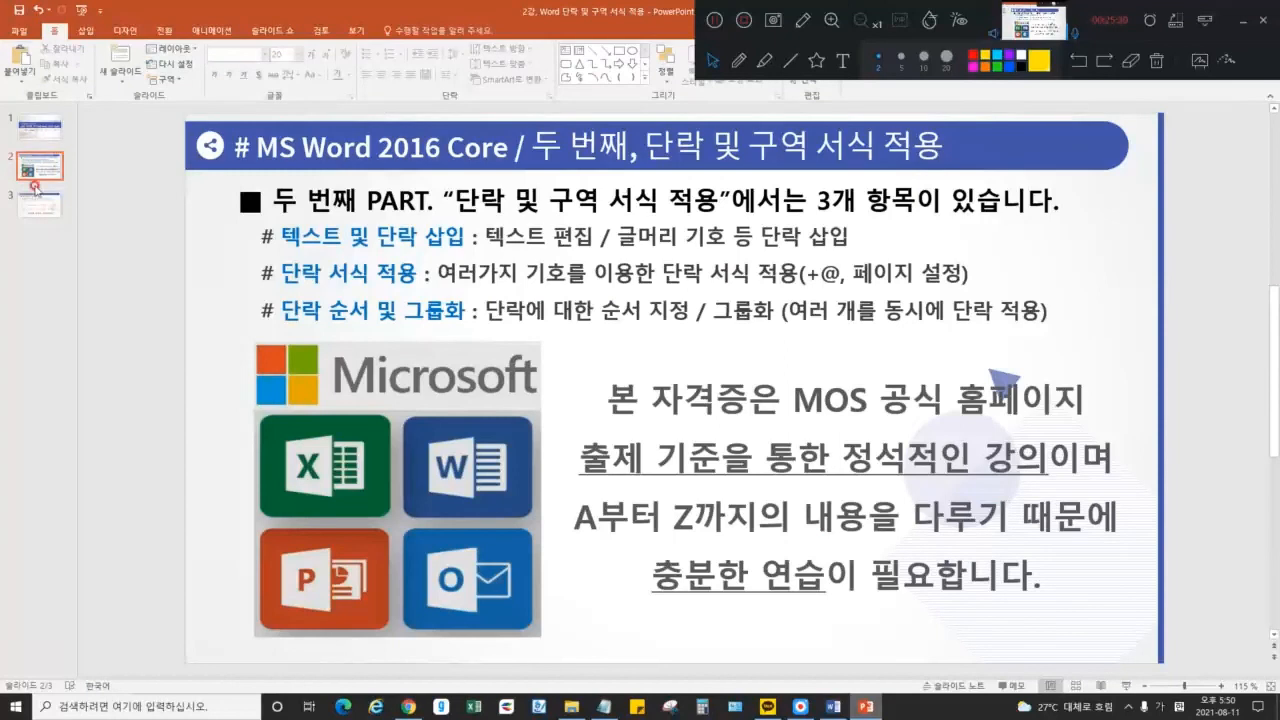
# Advance to the closing 3강 slide and highlight parts of the heading '표 및 목록 만들기'
pyautogui.press('Down')
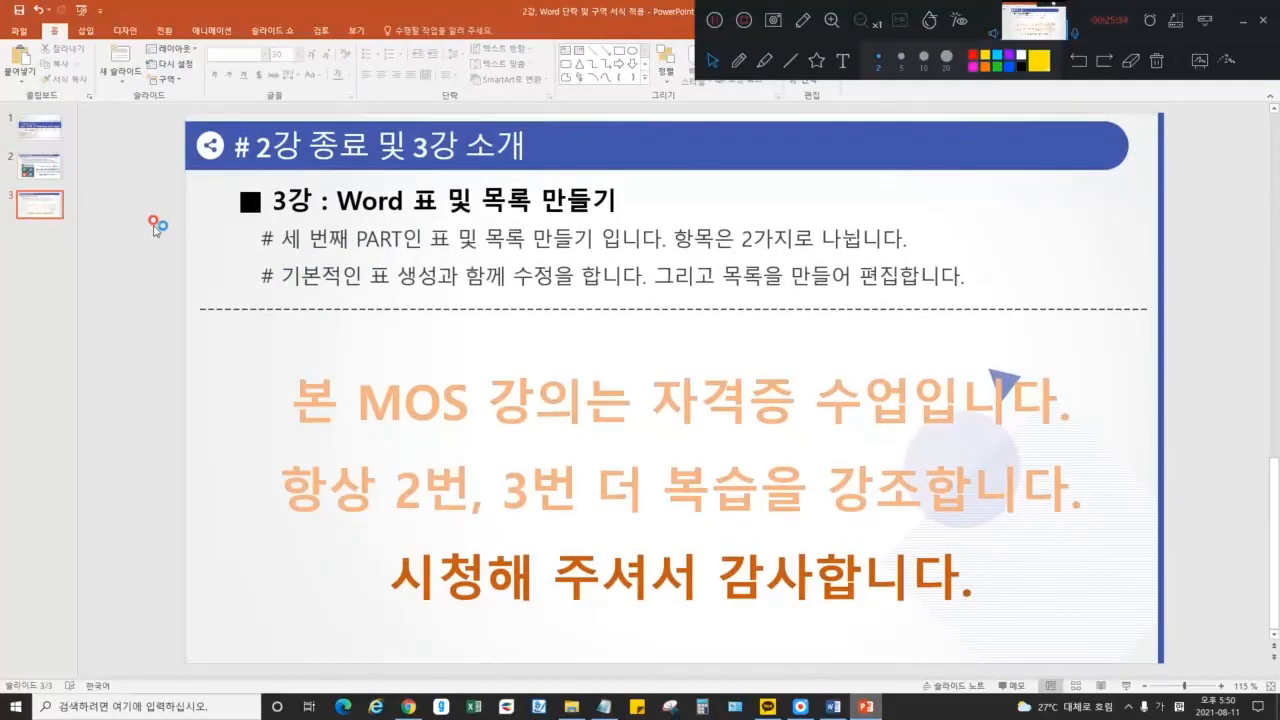
pyautogui.moveTo(411, 201); pyautogui.dragTo(616, 201)
pyautogui.click(569, 203)
pyautogui.moveTo(481, 200); pyautogui.dragTo(613, 201)
pyautogui.click(568, 201)
pyautogui.doubleClick(424, 201)
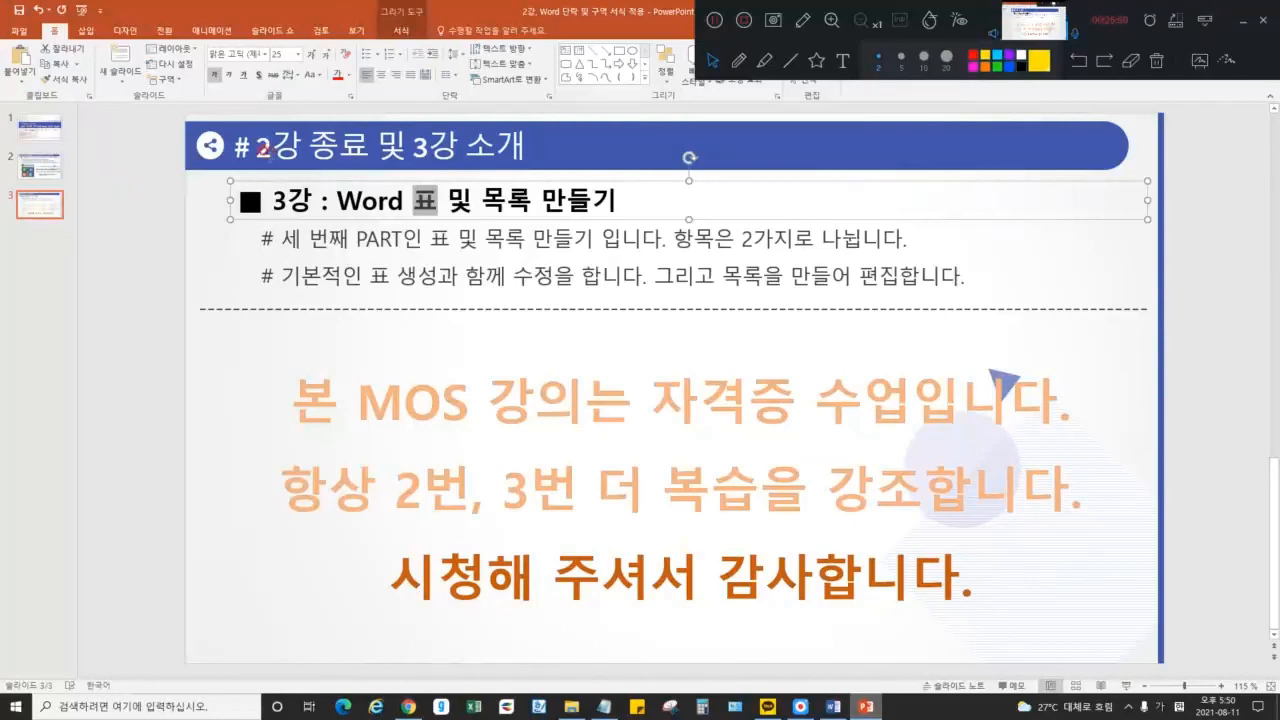
pyautogui.moveTo(412, 204); pyautogui.dragTo(434, 206)
pyautogui.click(417, 209)
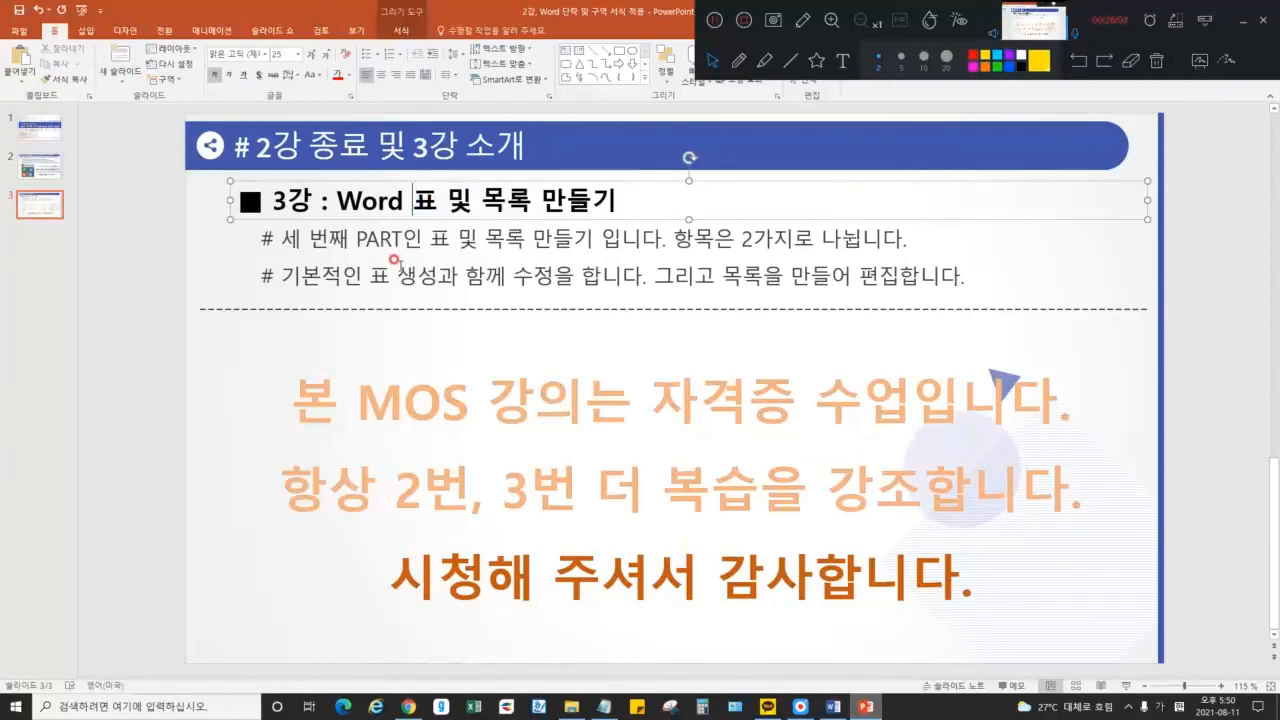
# Glance at the festival document, then highlight '표 및 목록 만들기' on the slide's second line
pyautogui.click(833, 707)
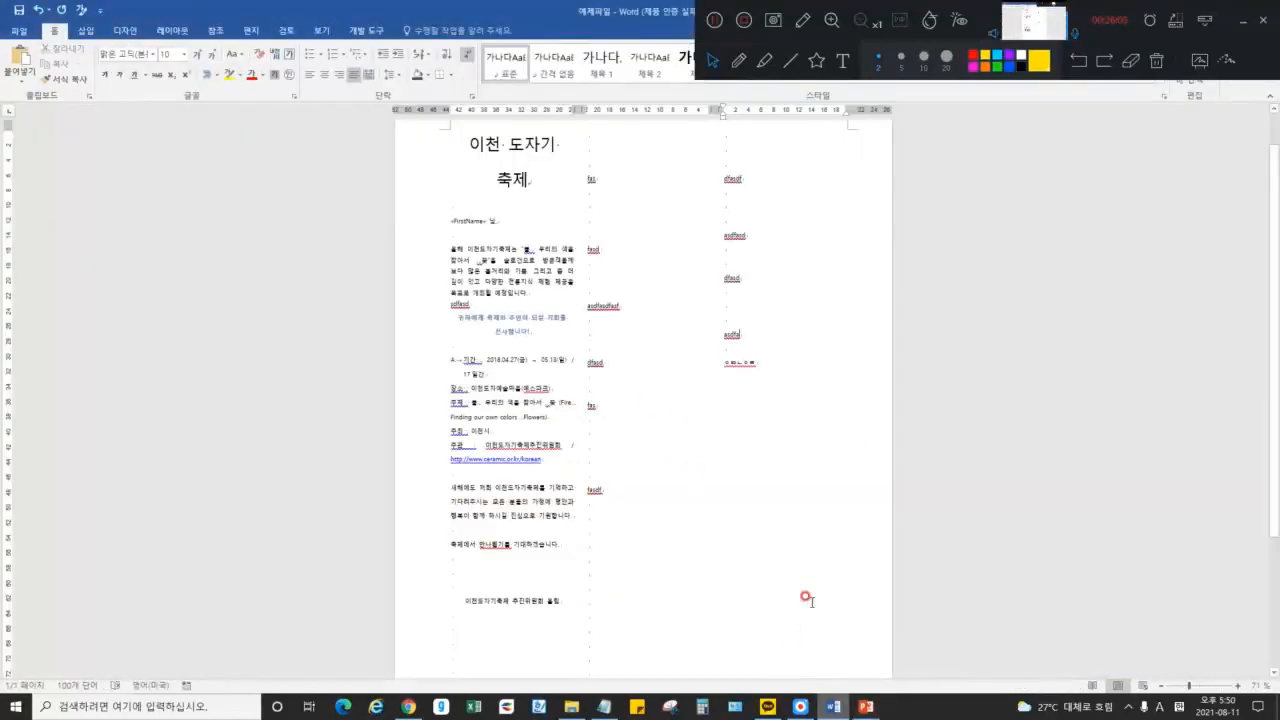
pyautogui.click(862, 708)
pyautogui.moveTo(433, 240); pyautogui.dragTo(594, 243)
pyautogui.click(519, 240)
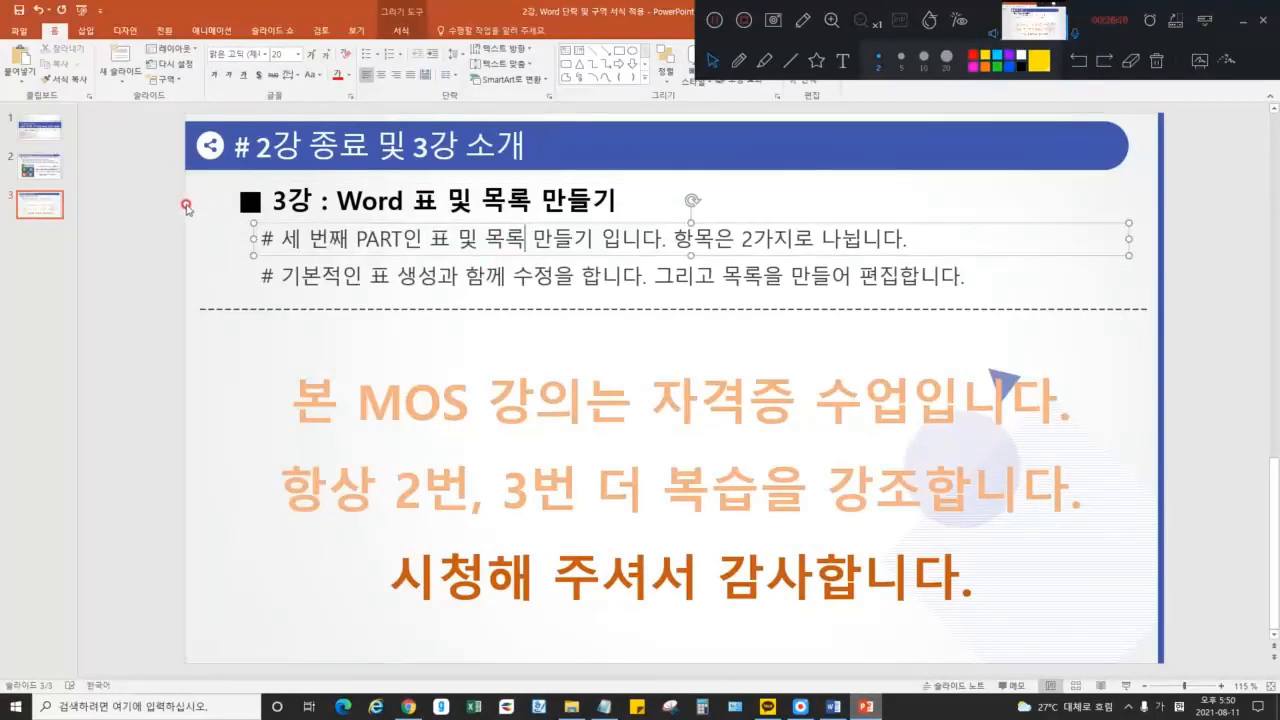
# Return to the 2강 title slide and point out the Core course note in the footer
pyautogui.click(40, 128)
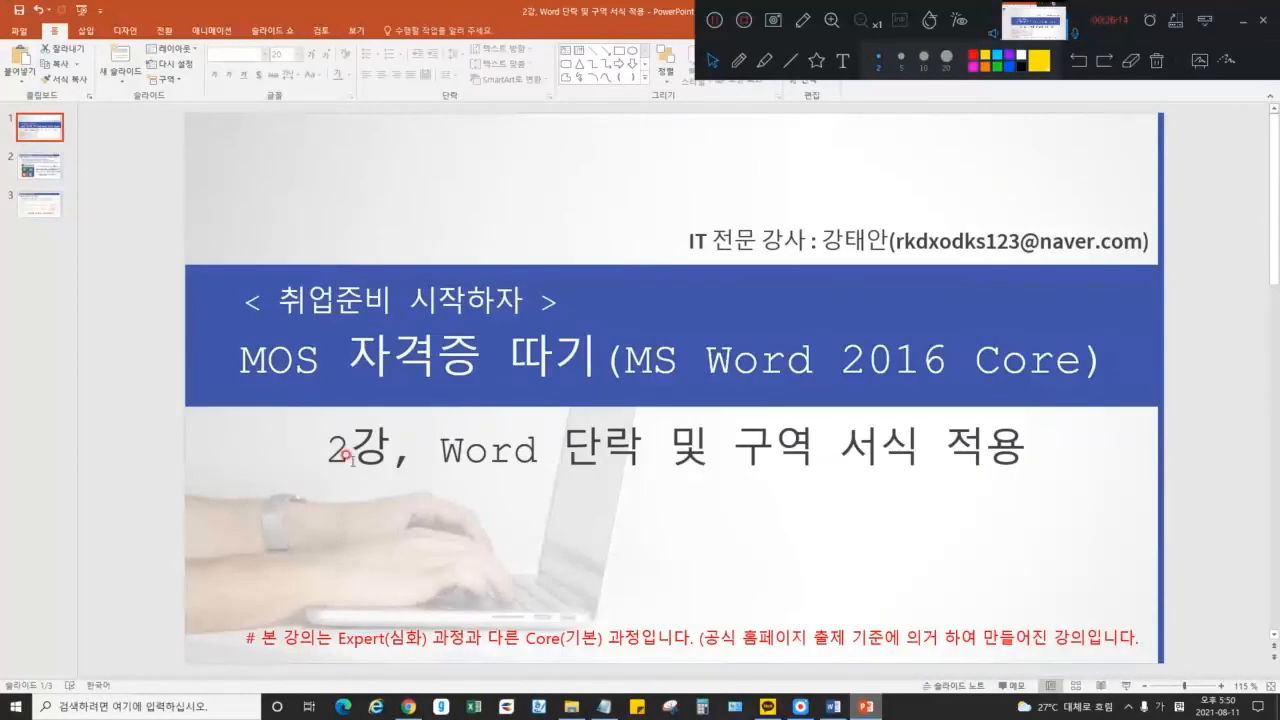
pyautogui.moveTo(525, 638)
pyautogui.mouseDown()
pyautogui.moveTo(688, 638)
pyautogui.moveTo(530, 637)
pyautogui.mouseUp()
pyautogui.click(633, 634)
pyautogui.click(528, 638)
pyautogui.click(424, 514)
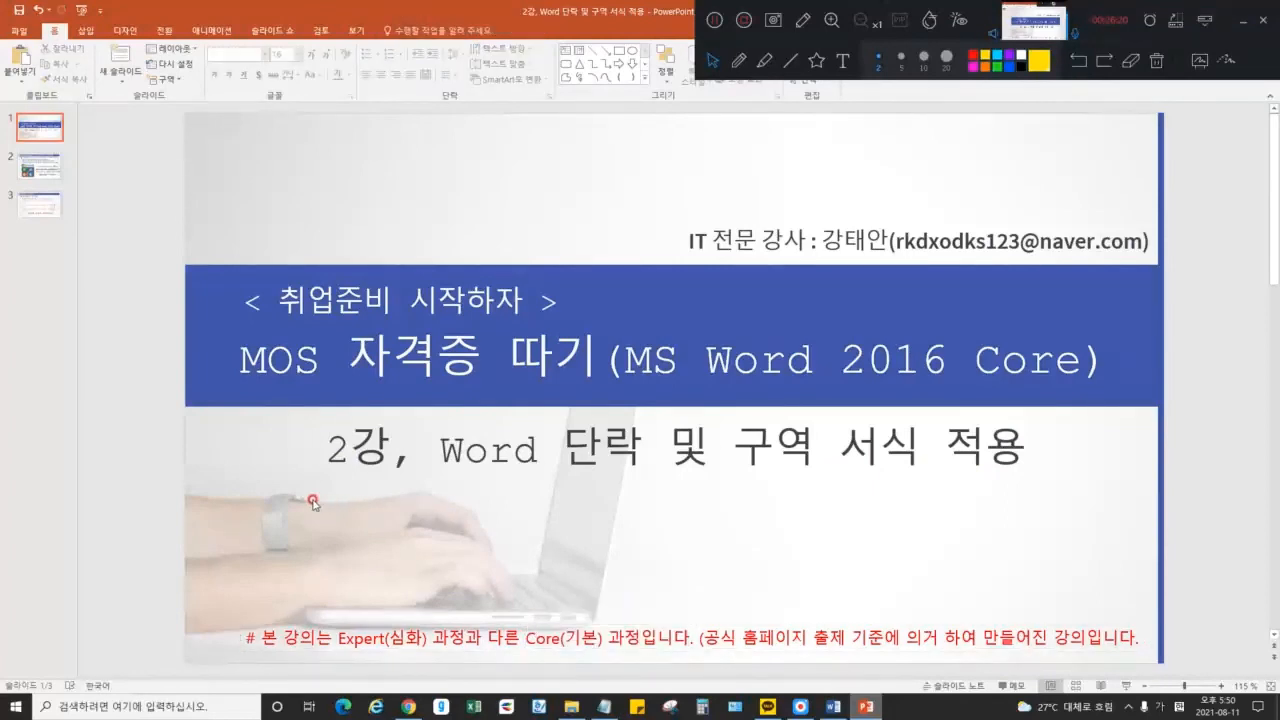